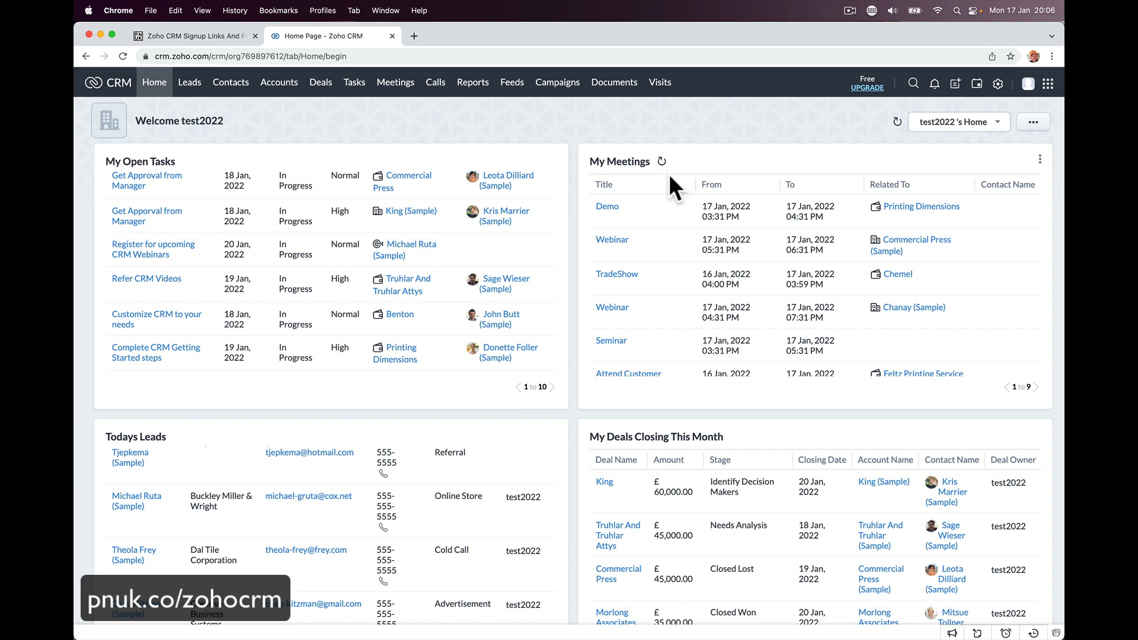
- Permanently delete the My Meetings widget from the home dashboard
scroll(632, 411, down, 5)
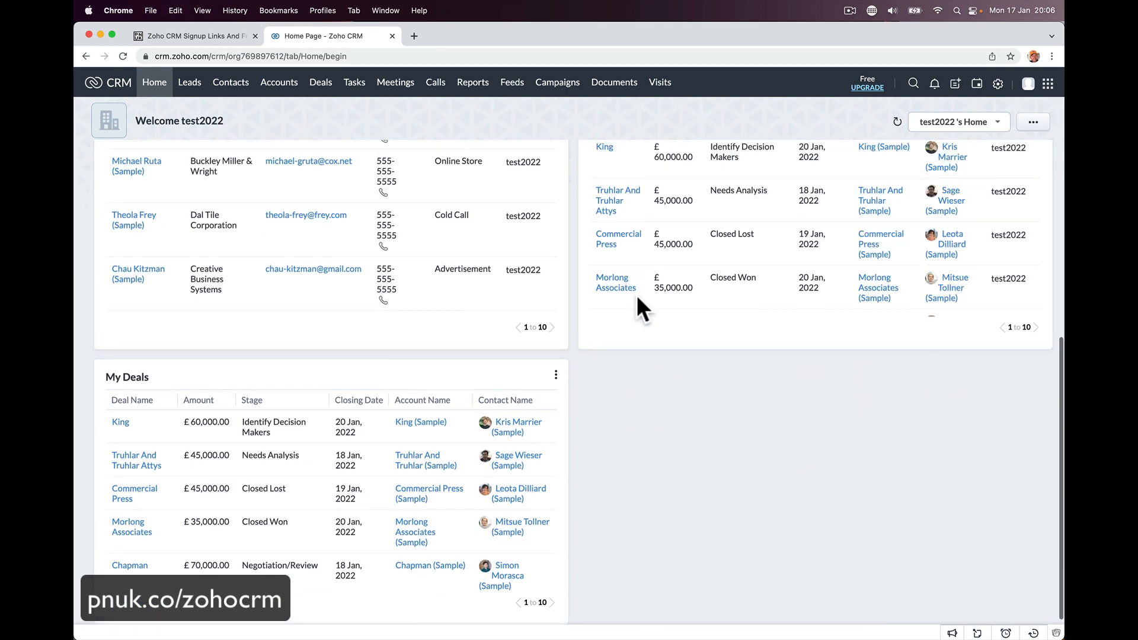
scroll(638, 304, up, 1)
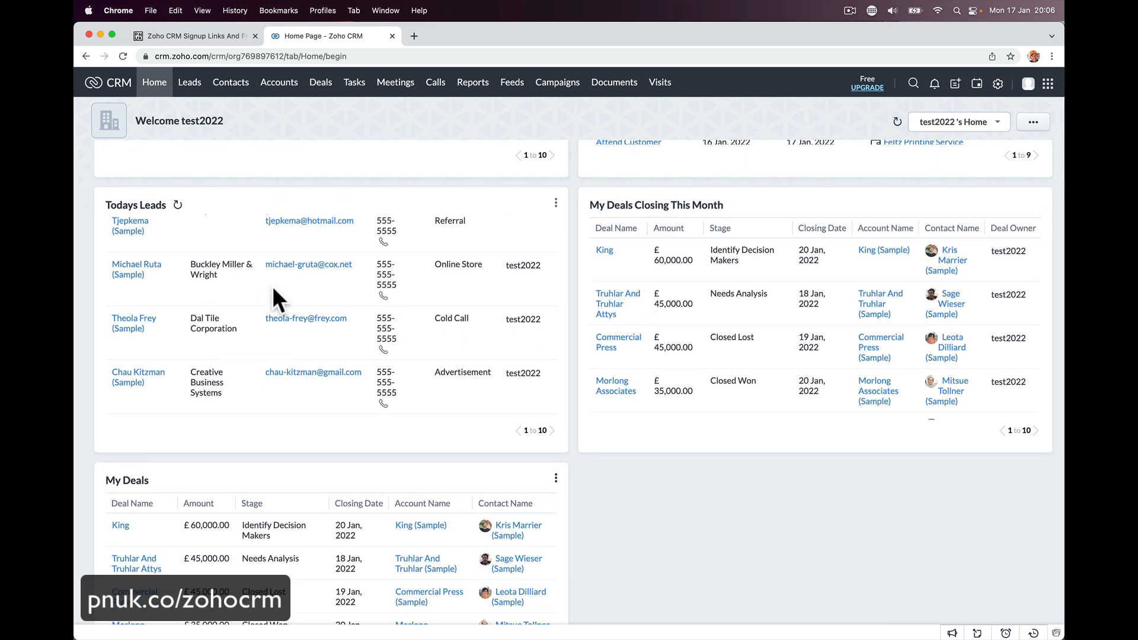
scroll(574, 379, up, 4)
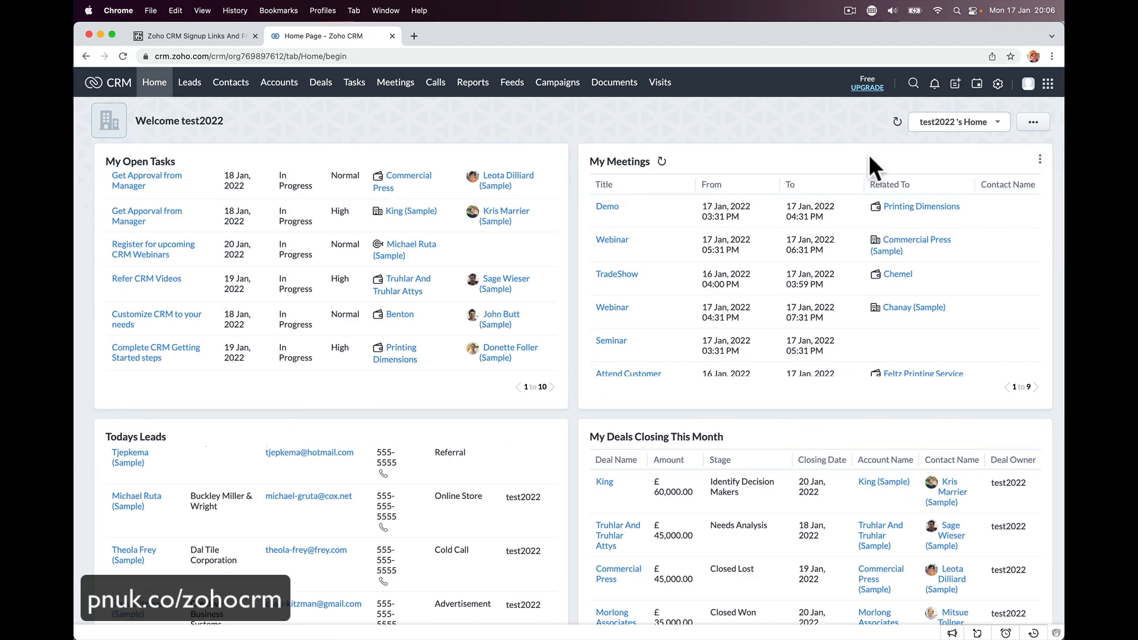
click(1040, 159)
click(1025, 189)
click(536, 131)
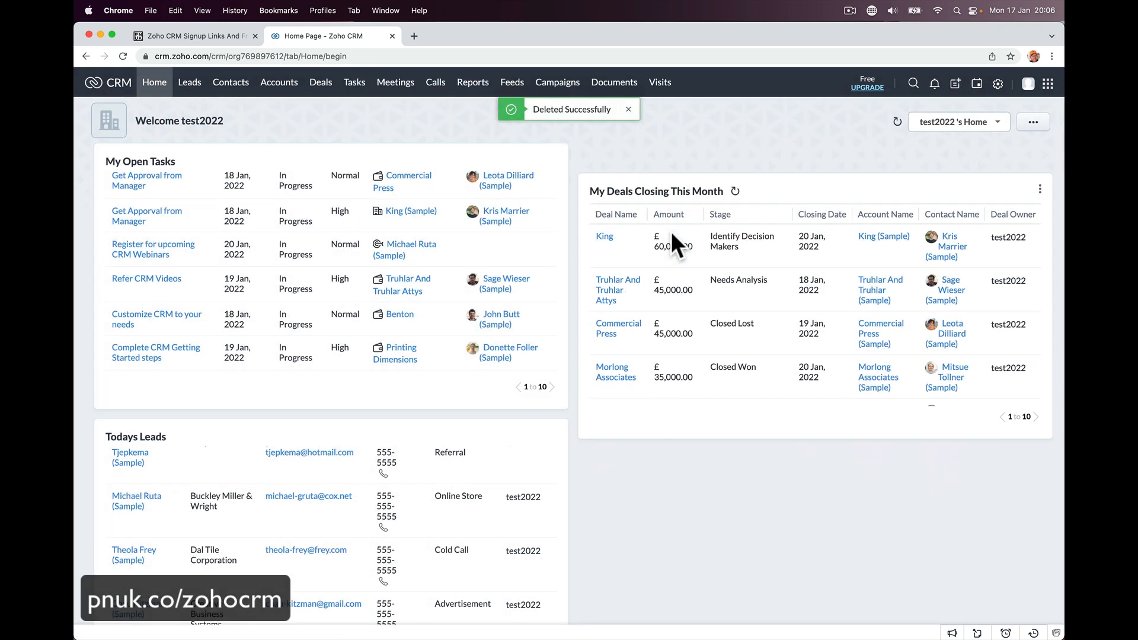
- Rearrange the dashboard: My Open Tasks top right, My Deals top left enlarged to show all 10 deals
click(556, 160)
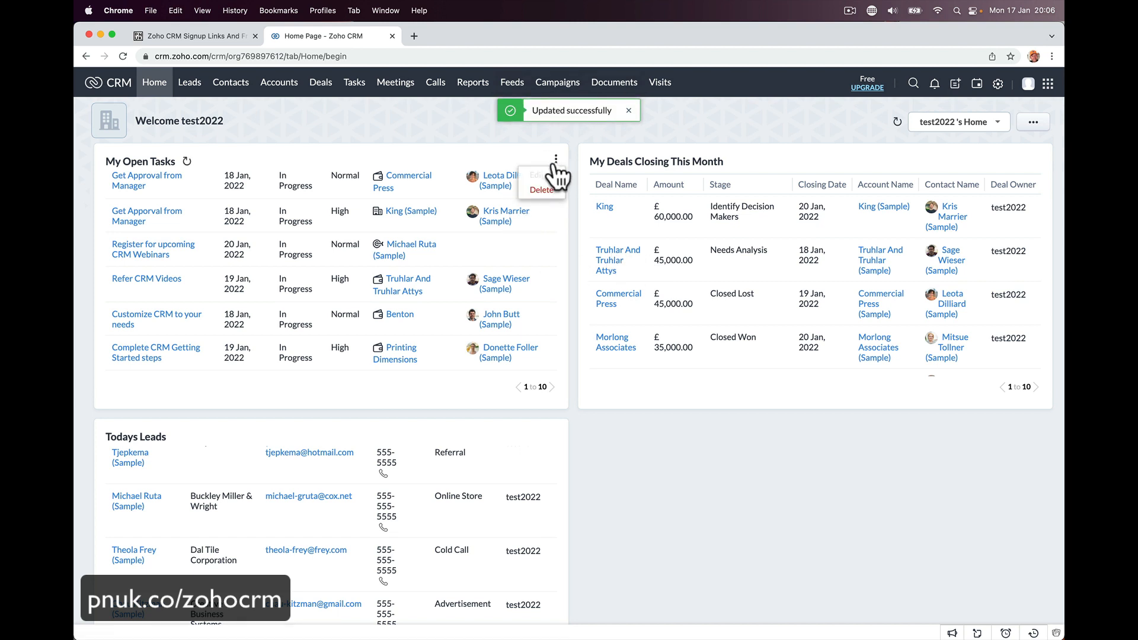
click(546, 283)
click(1033, 122)
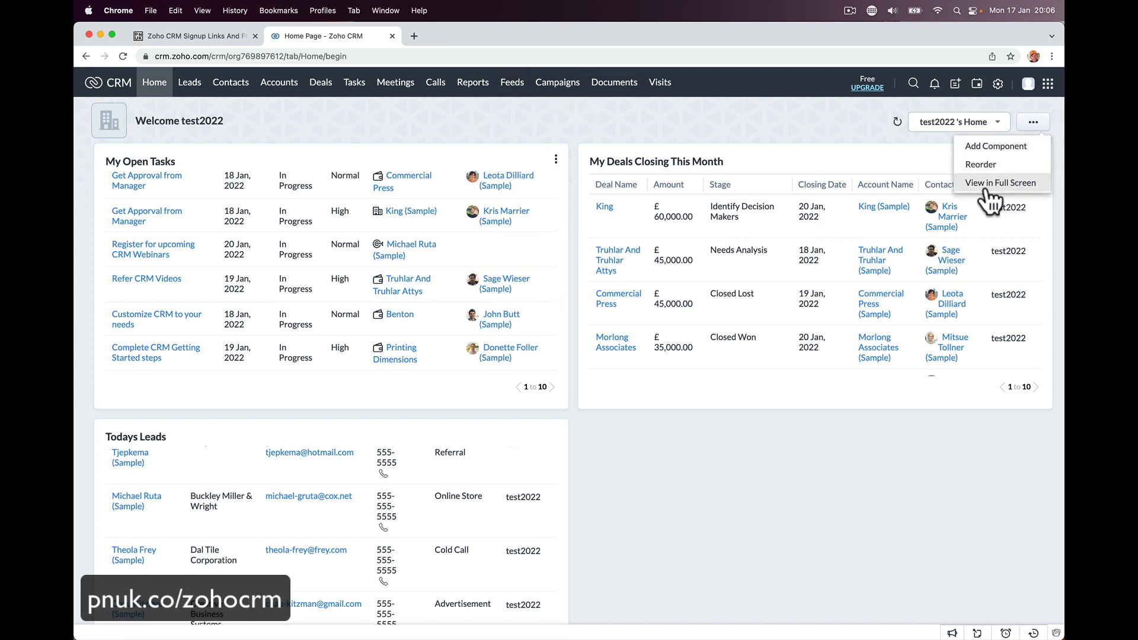
click(984, 181)
drag(523, 346, 950, 590)
drag(373, 532, 450, 308)
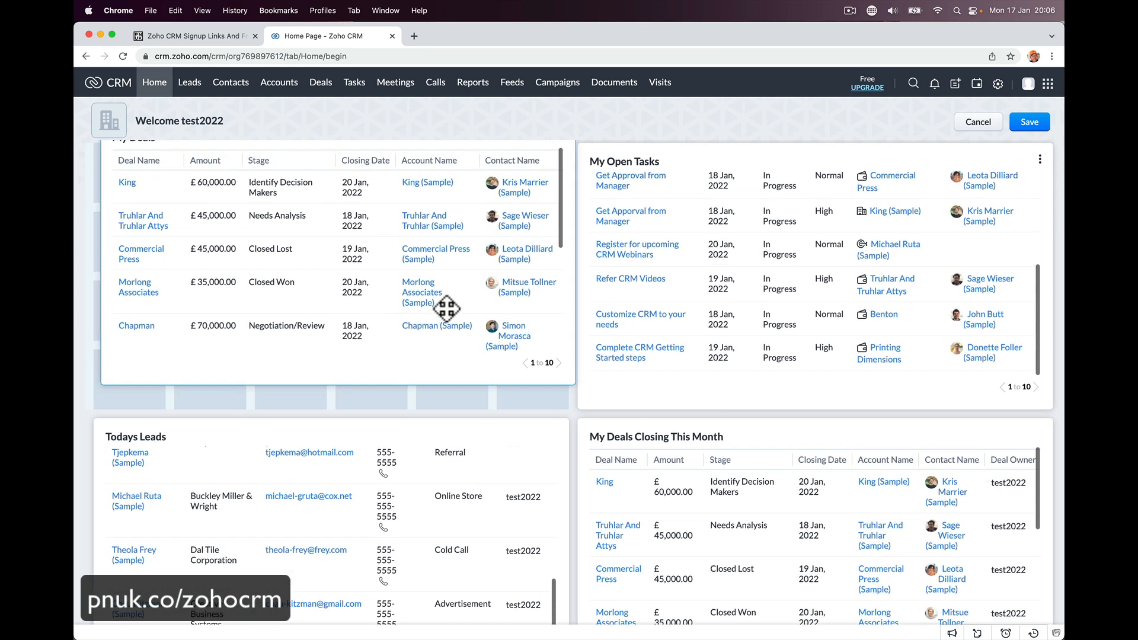
drag(571, 411, 973, 616)
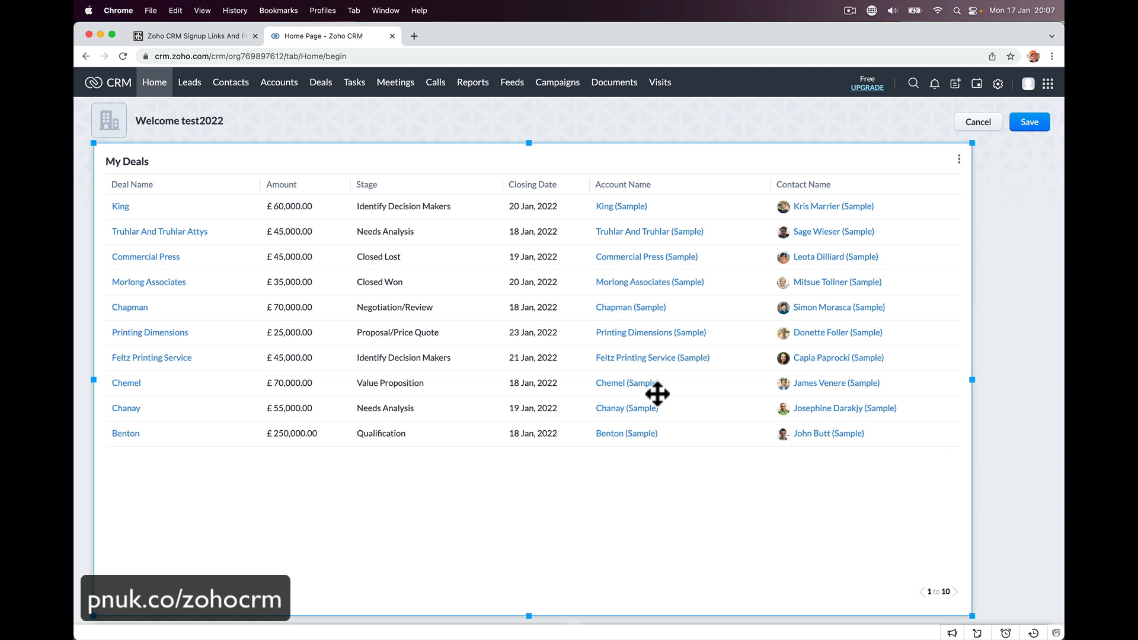
click(190, 89)
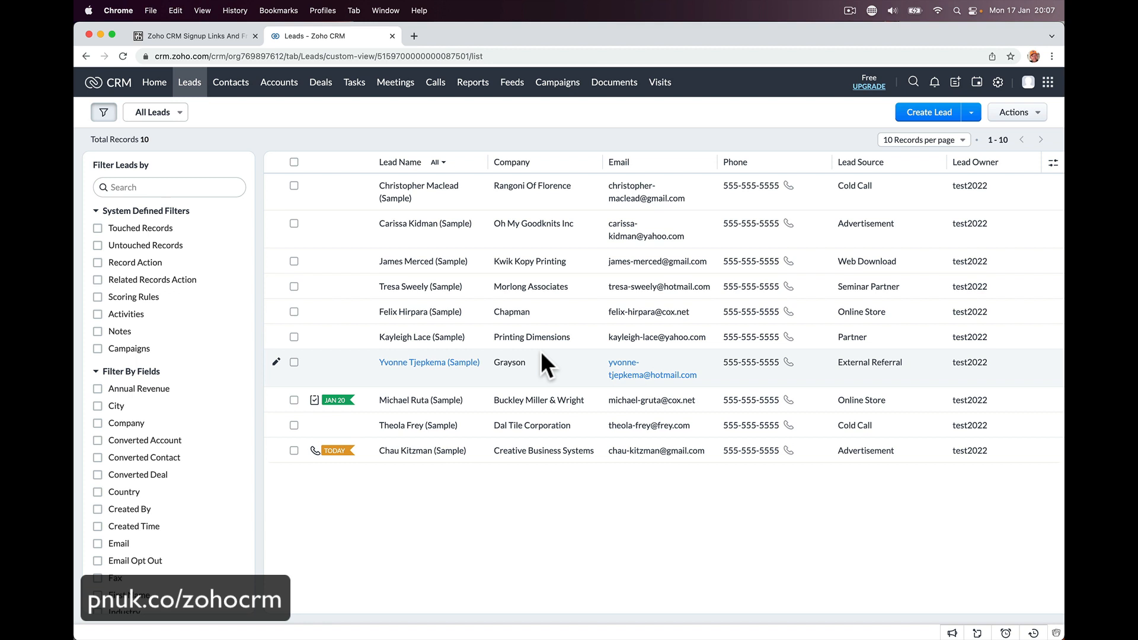
- Open the Rangoni Of Florence sample lead from the All Leads list
click(446, 195)
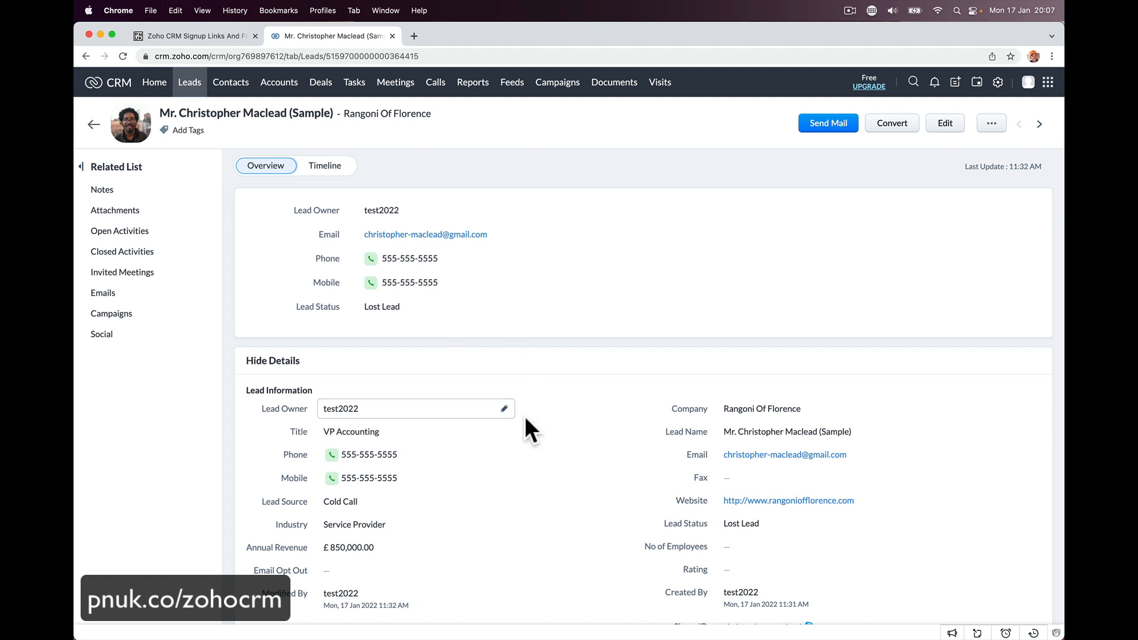
- Scroll through the Rangoni Of Florence lead's details and related sections, then back to the top
scroll(551, 409, down, 5)
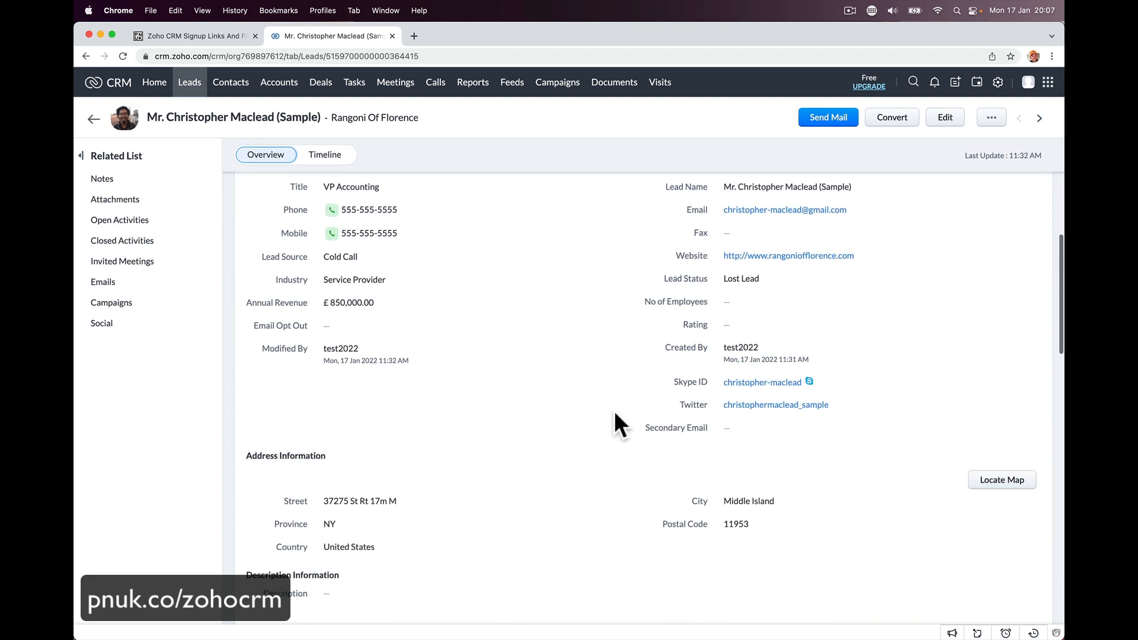
scroll(614, 411, up, 3)
scroll(614, 411, up, 3)
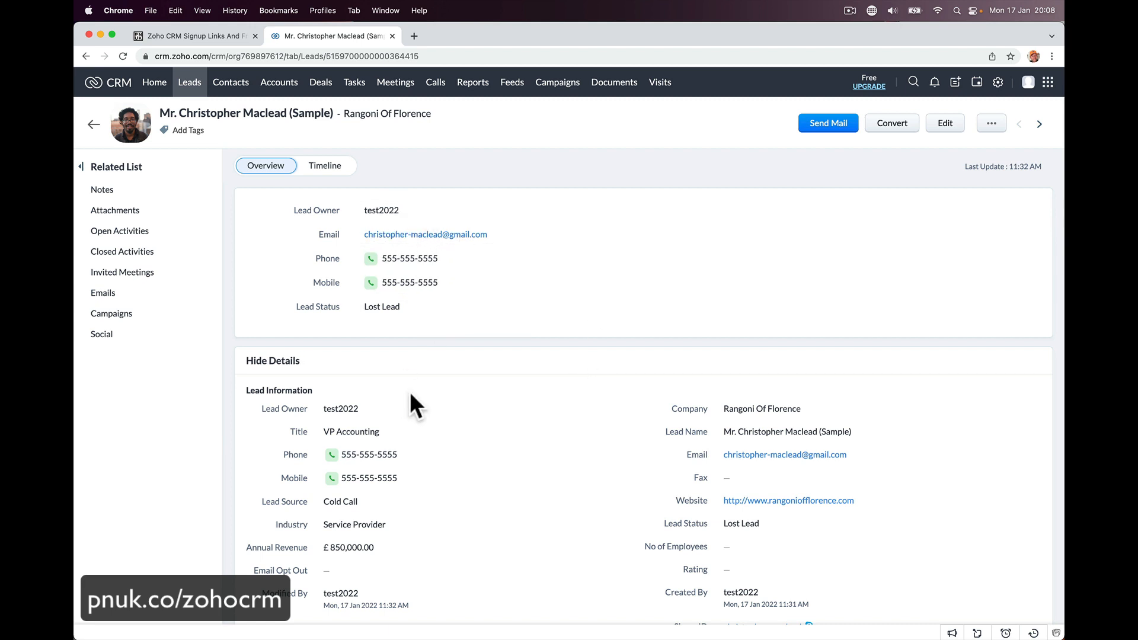
scroll(411, 397, down, 5)
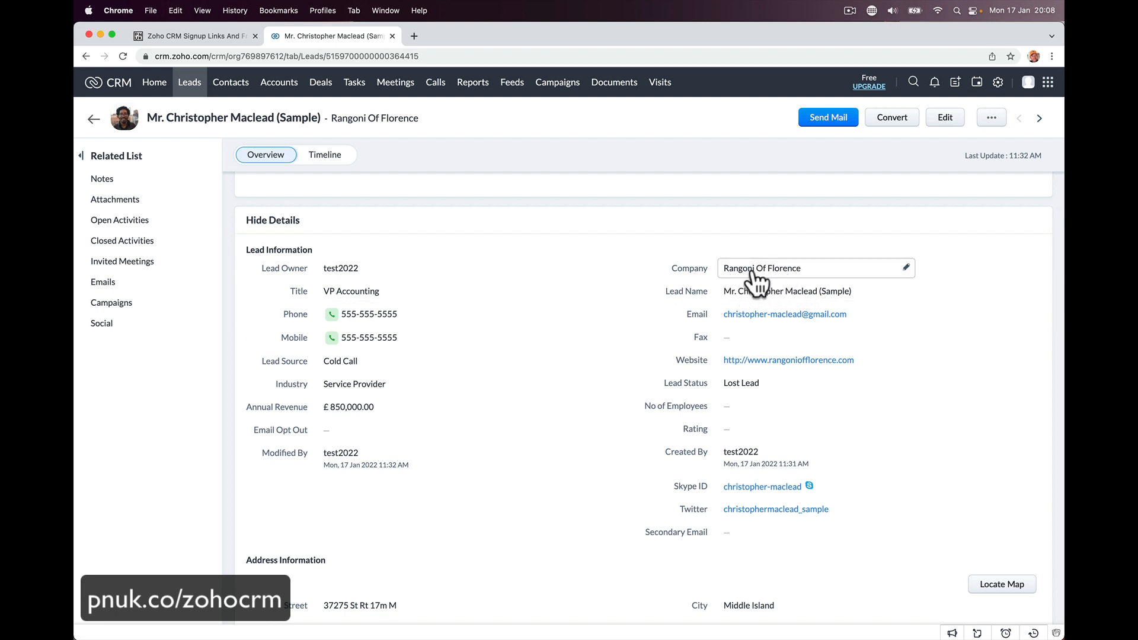
scroll(712, 402, down, 4)
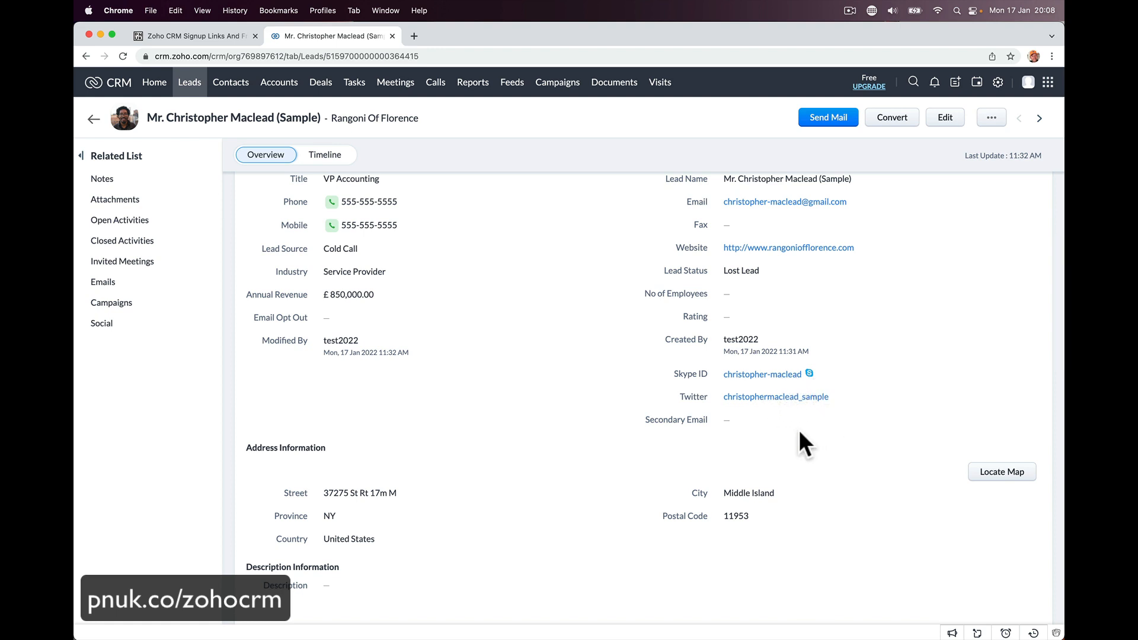
scroll(800, 442, down, 5)
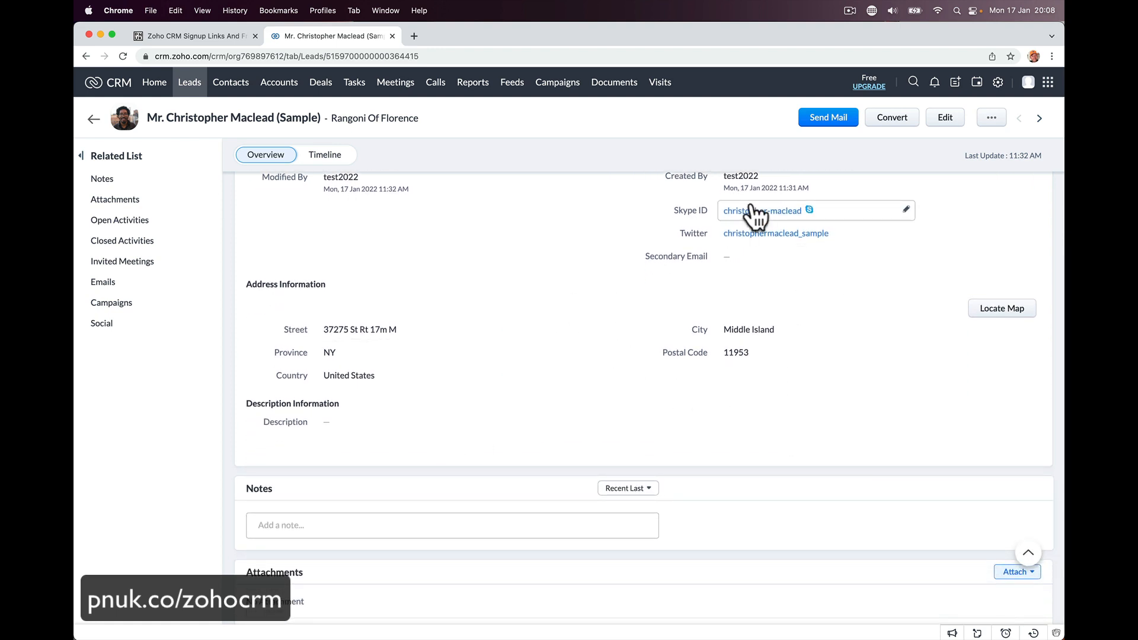
scroll(656, 215, up, 2)
scroll(656, 216, up, 3)
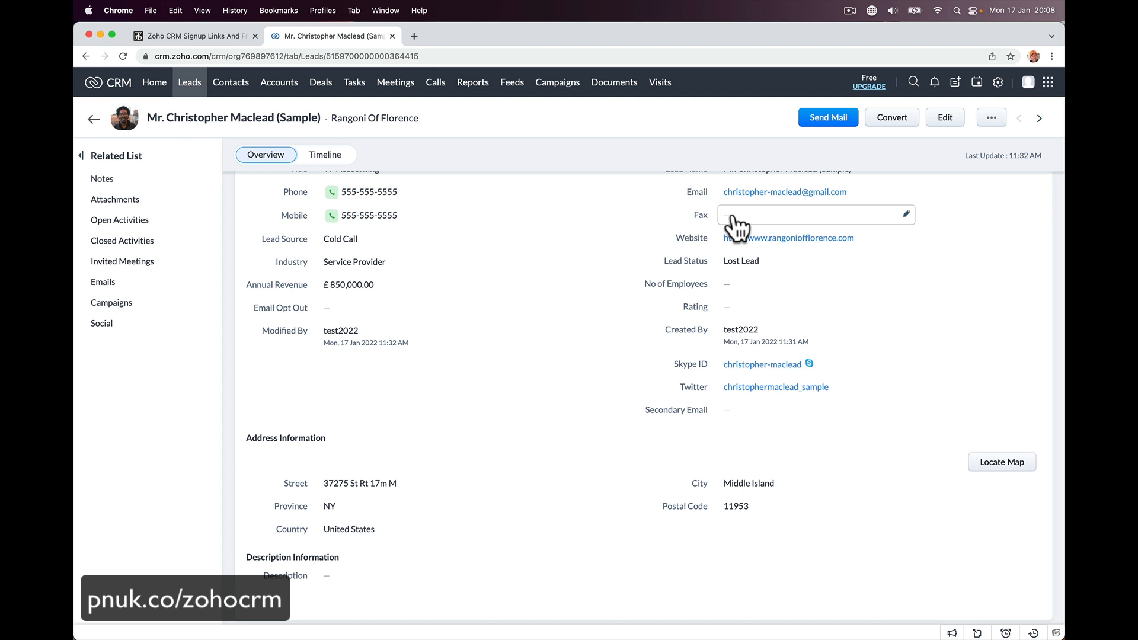
scroll(713, 378, down, 5)
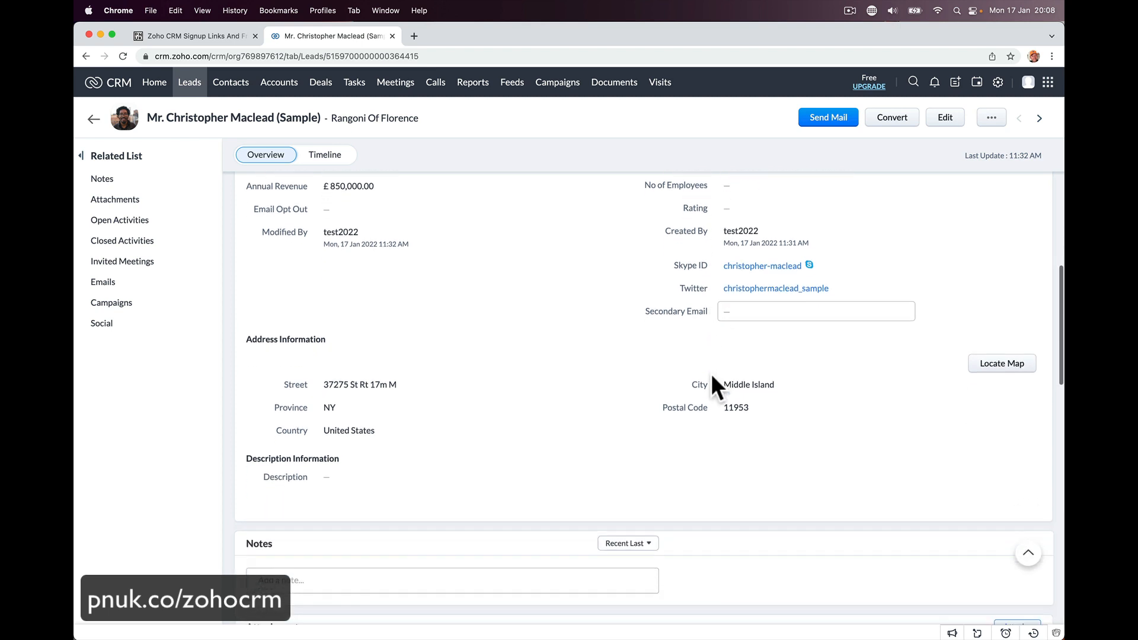
scroll(721, 394, down, 3)
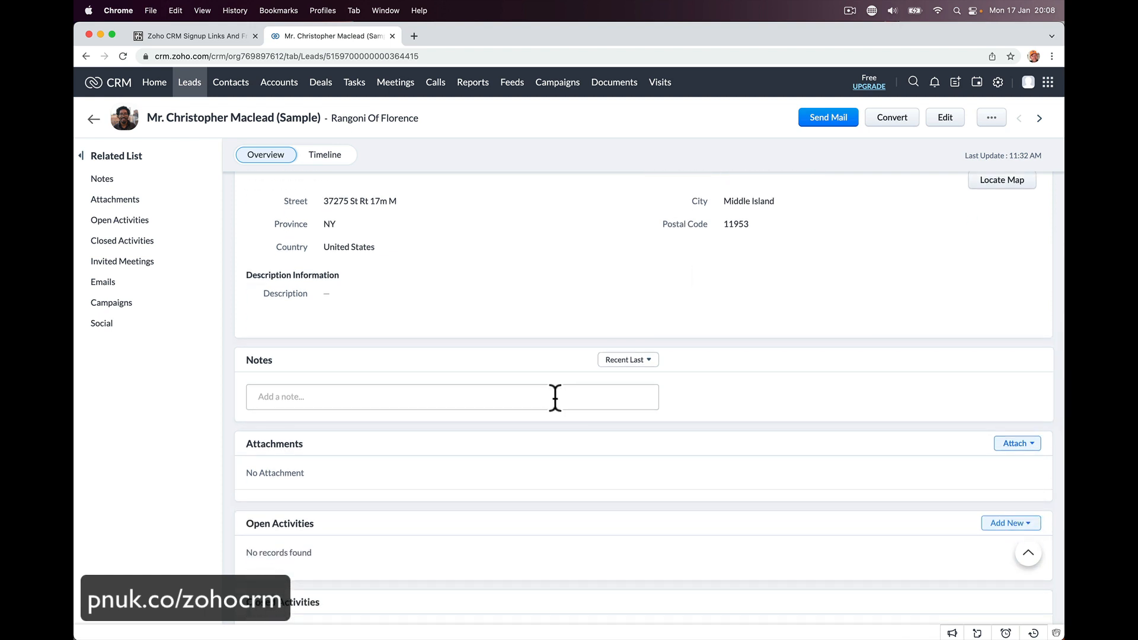
scroll(545, 402, down, 10)
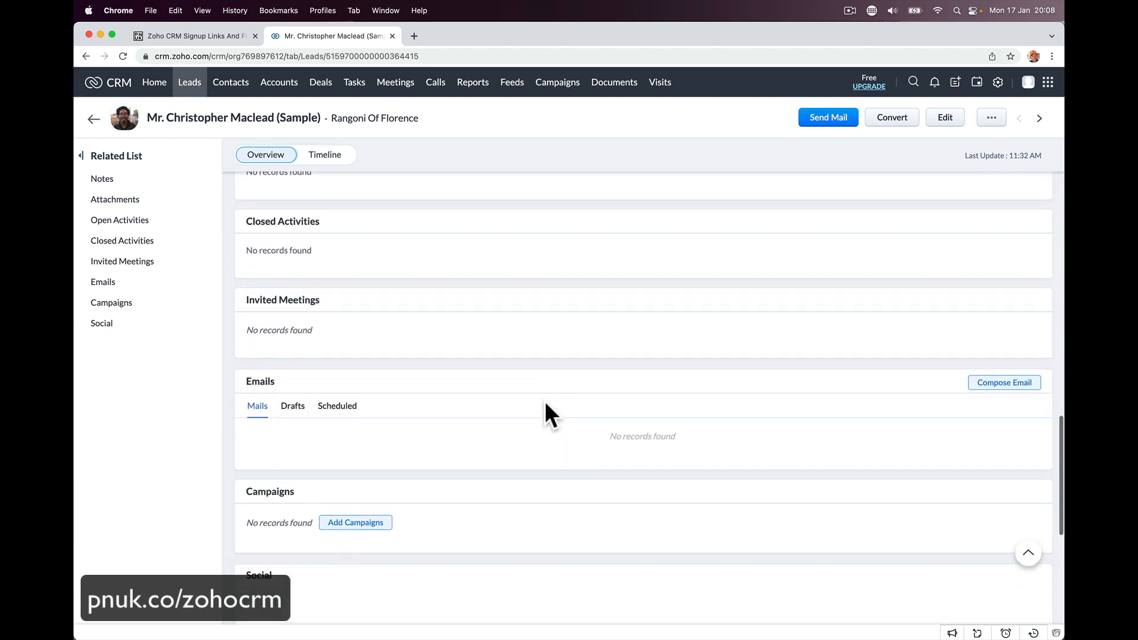
scroll(545, 401, up, 20)
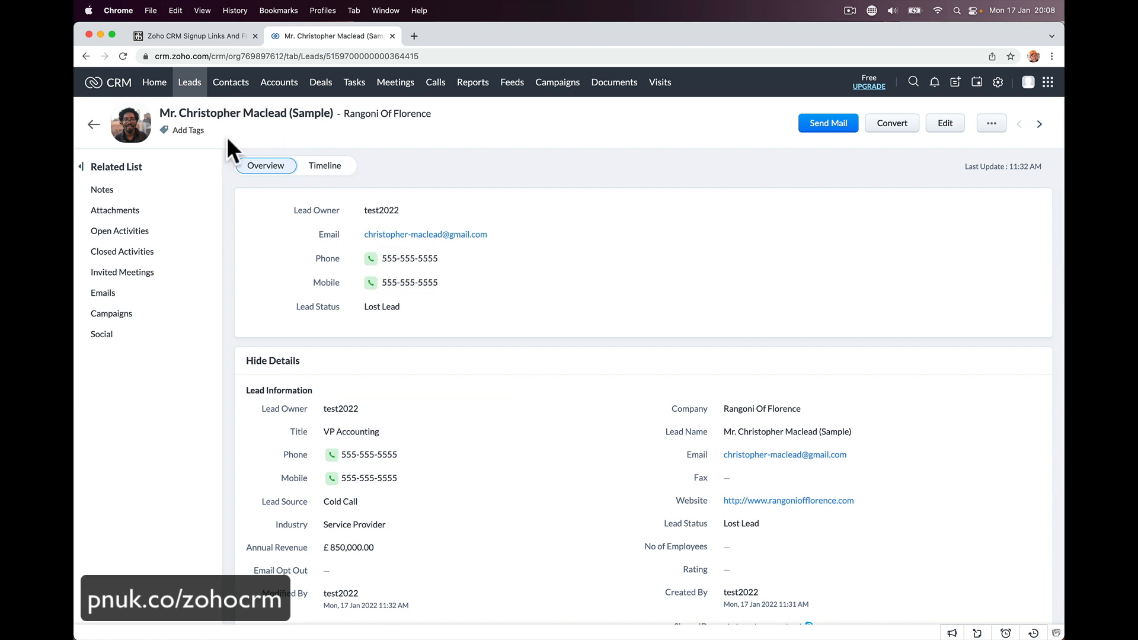
click(238, 102)
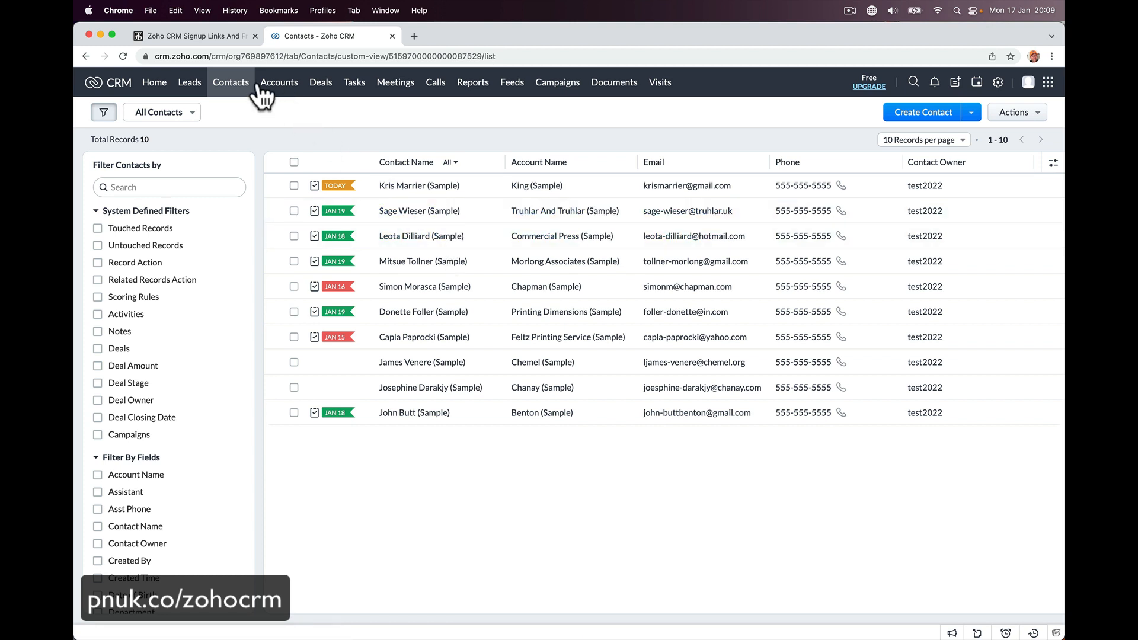
- Open the sample contact linked to King from the All Contacts list
click(415, 187)
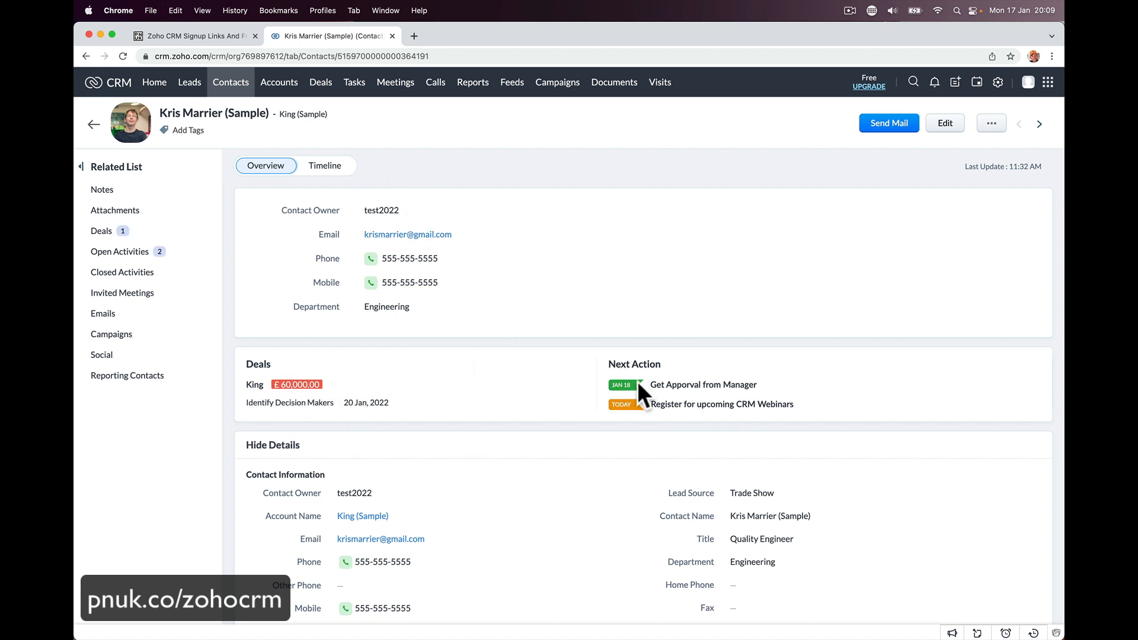
- Review the King-linked contact's record, then open the King (Sample) account from the Accounts list
scroll(553, 532, down, 3)
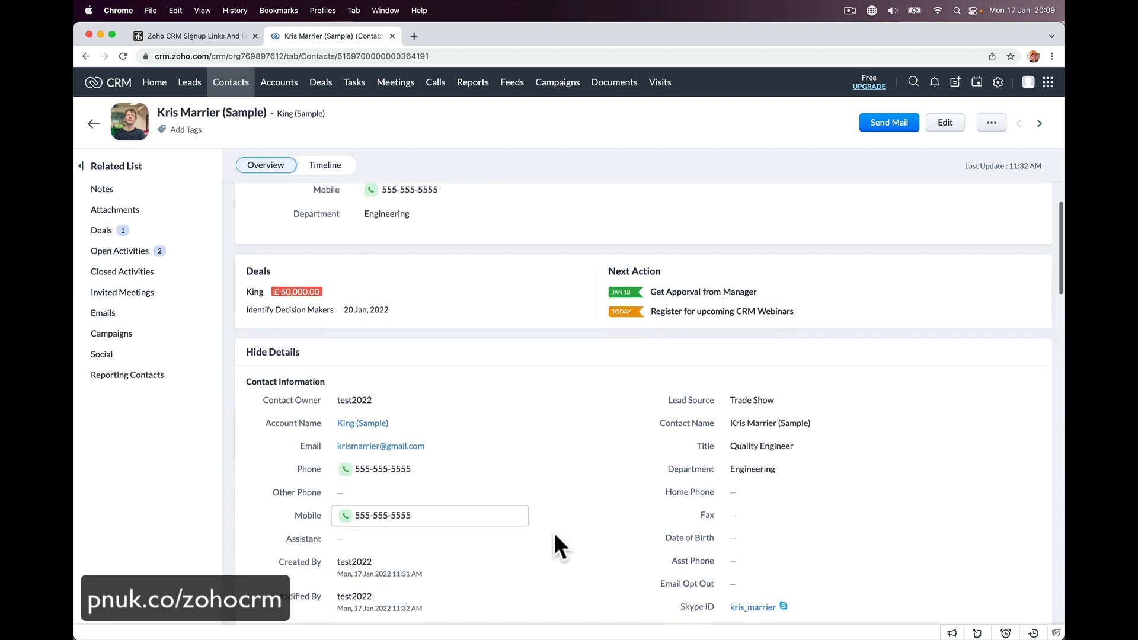
scroll(554, 533, down, 2)
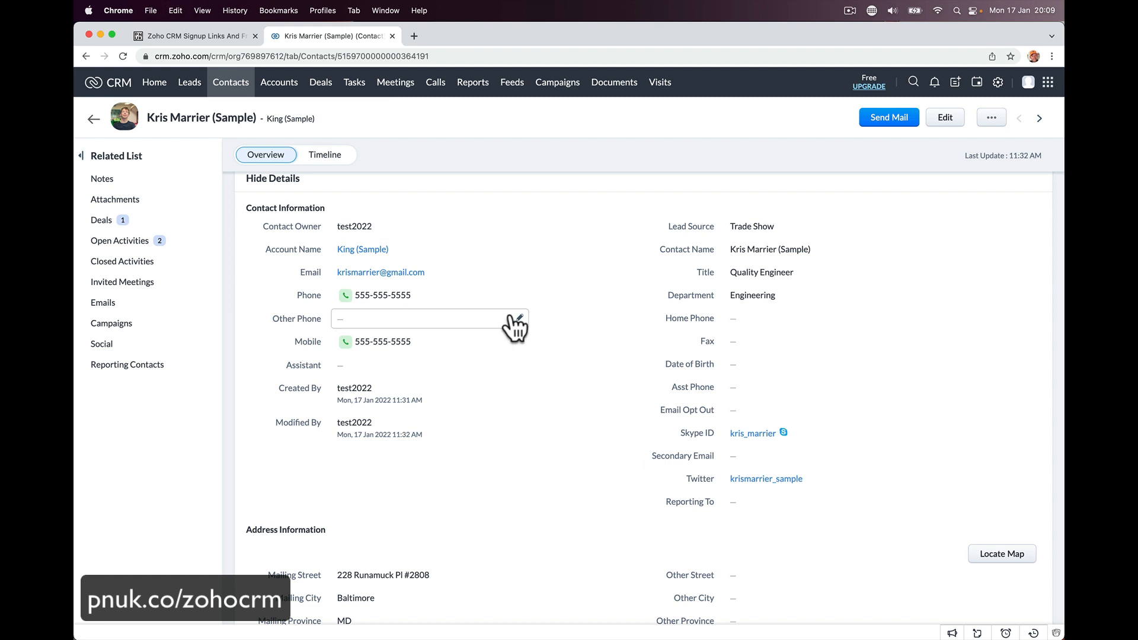
scroll(515, 326, down, 1)
scroll(515, 326, down, 8)
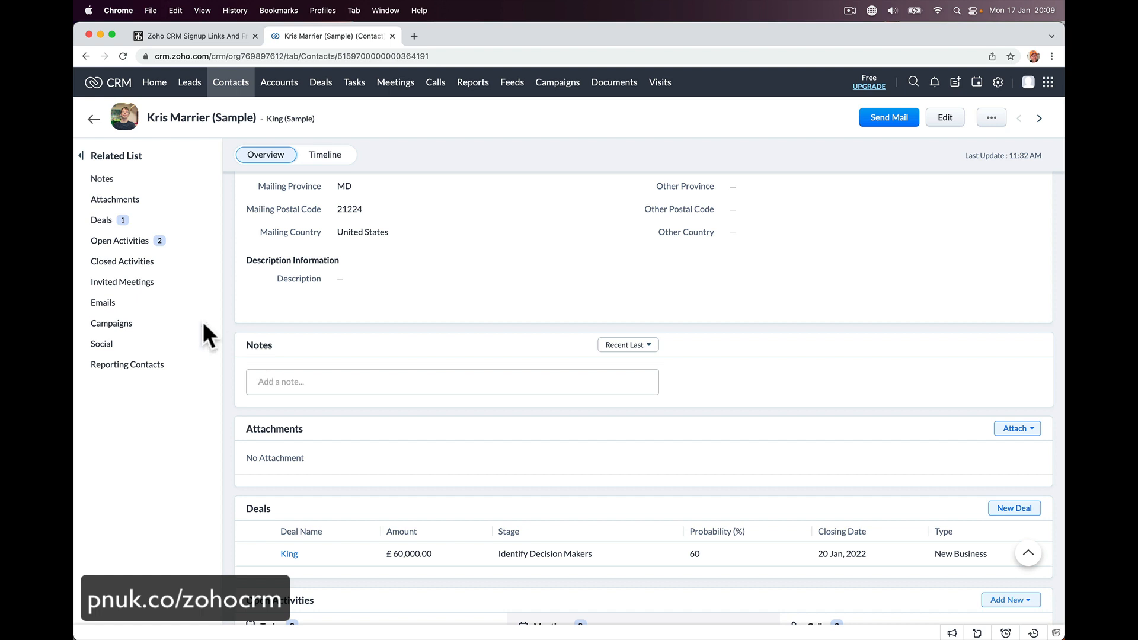
scroll(382, 403, down, 6)
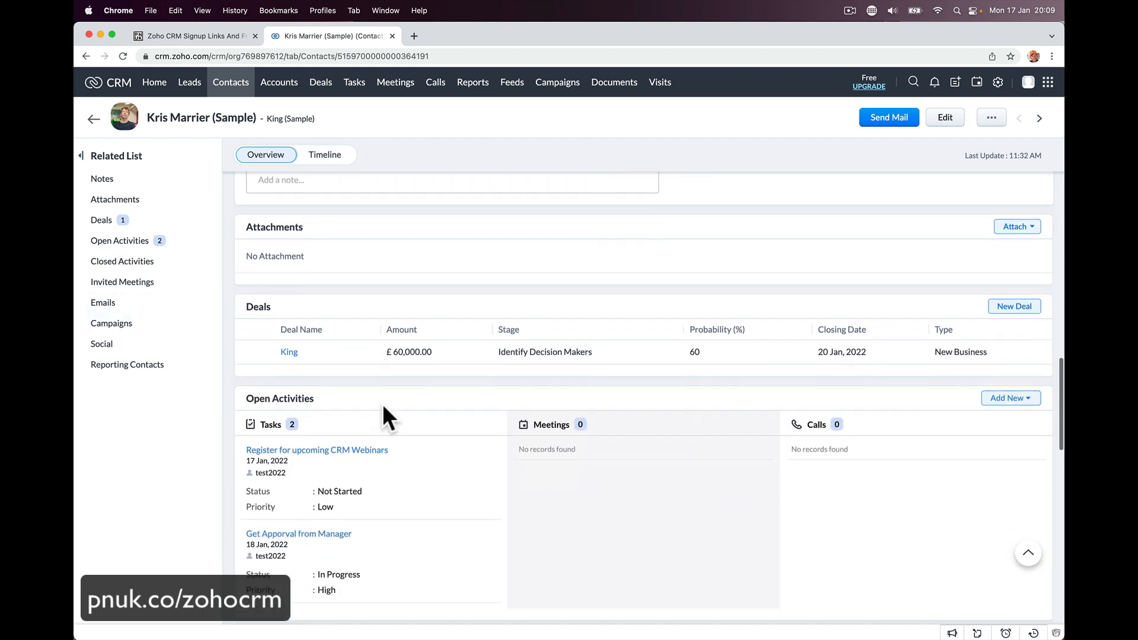
scroll(490, 450, down, 9)
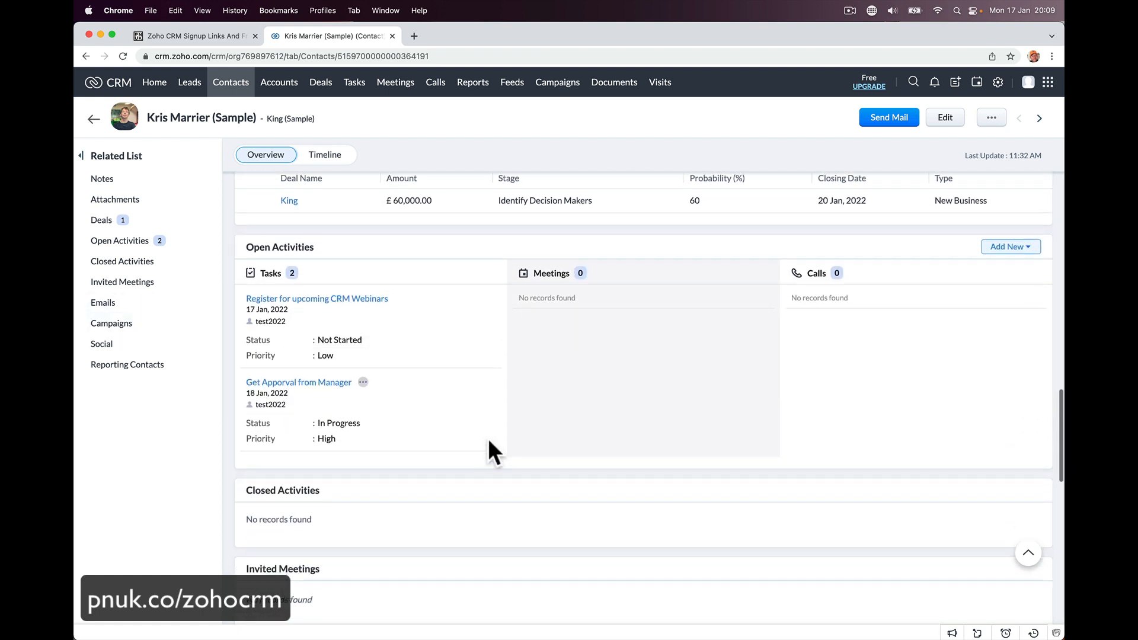
scroll(603, 390, down, 2)
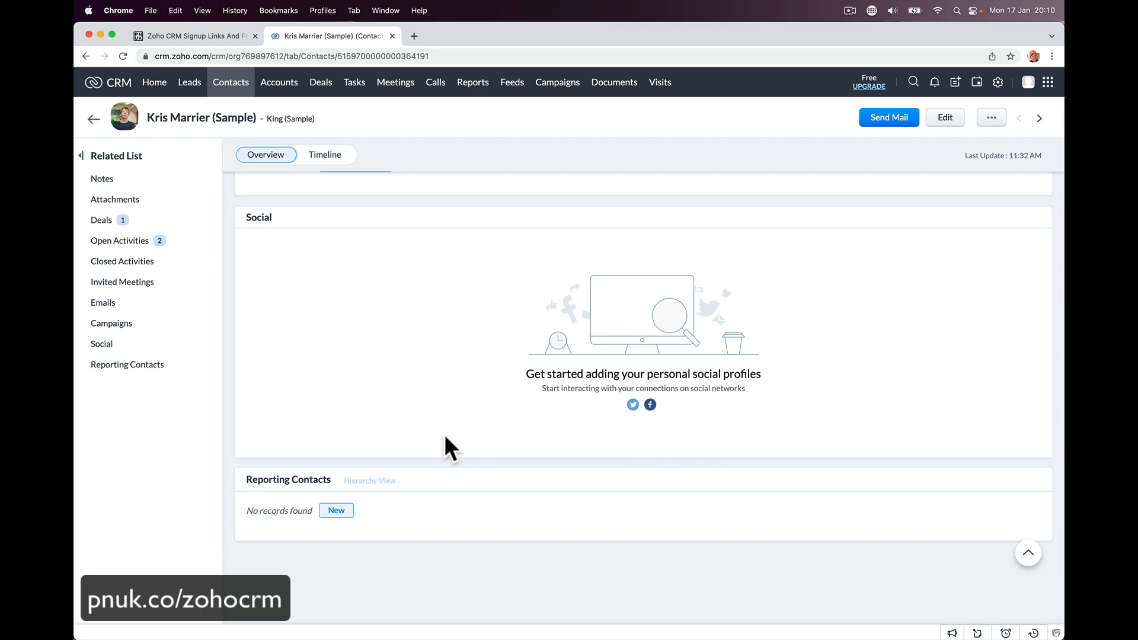
scroll(421, 356, up, 10)
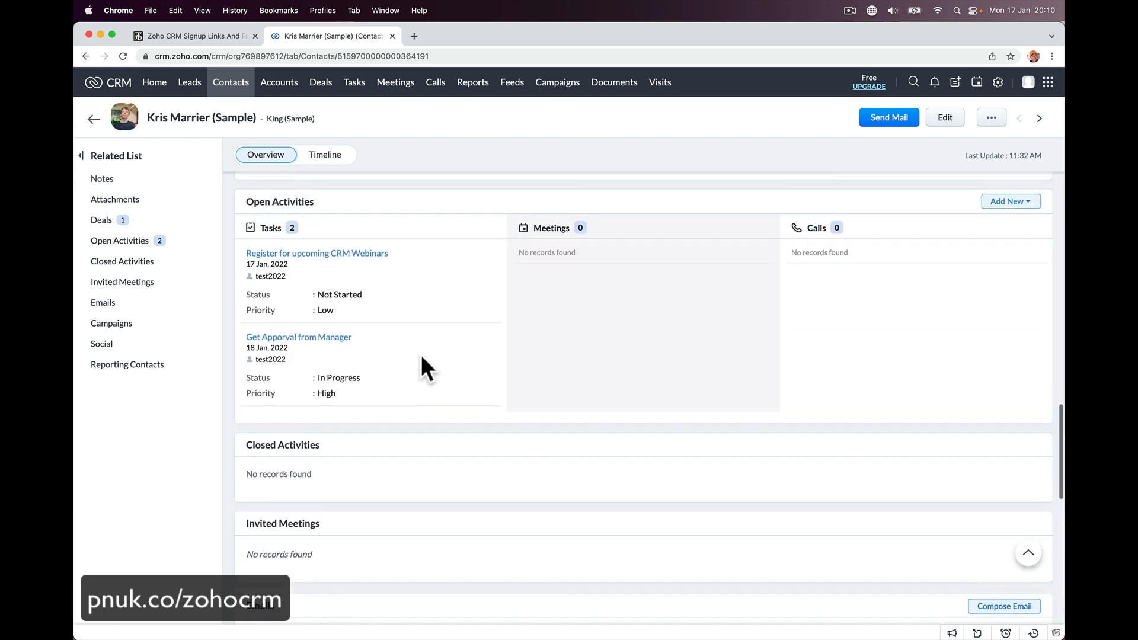
scroll(421, 355, up, 5)
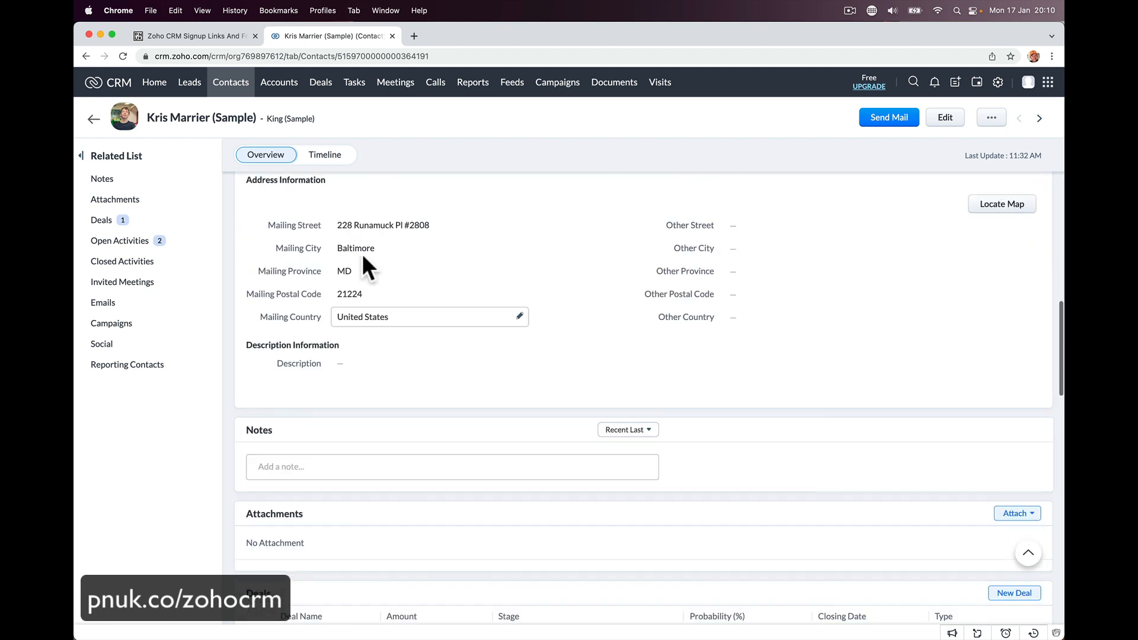
click(279, 83)
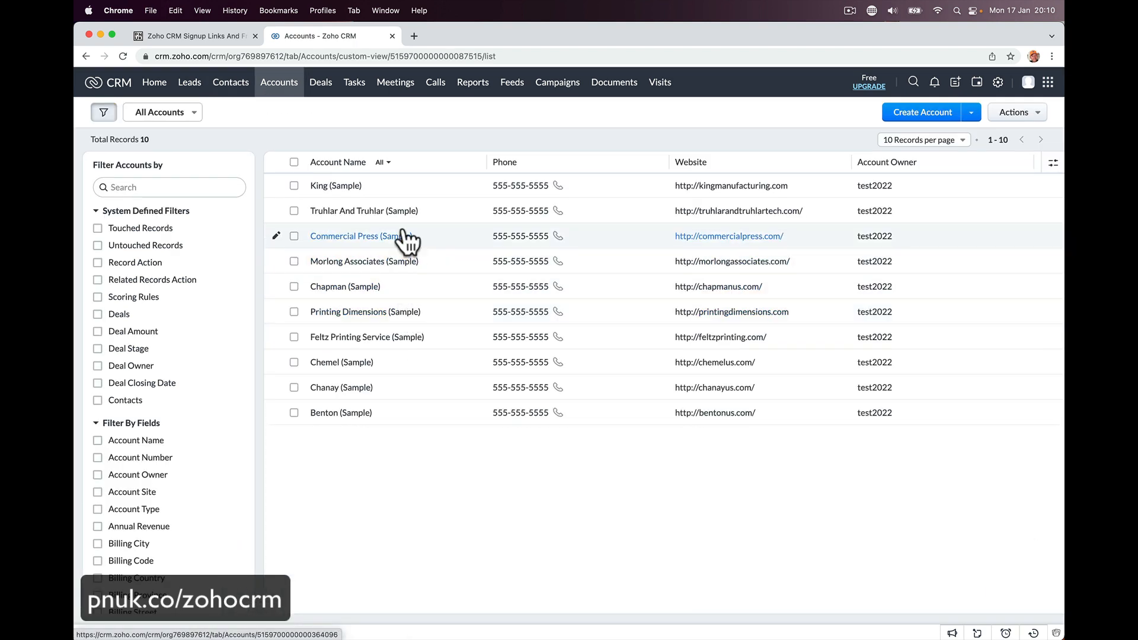
click(349, 186)
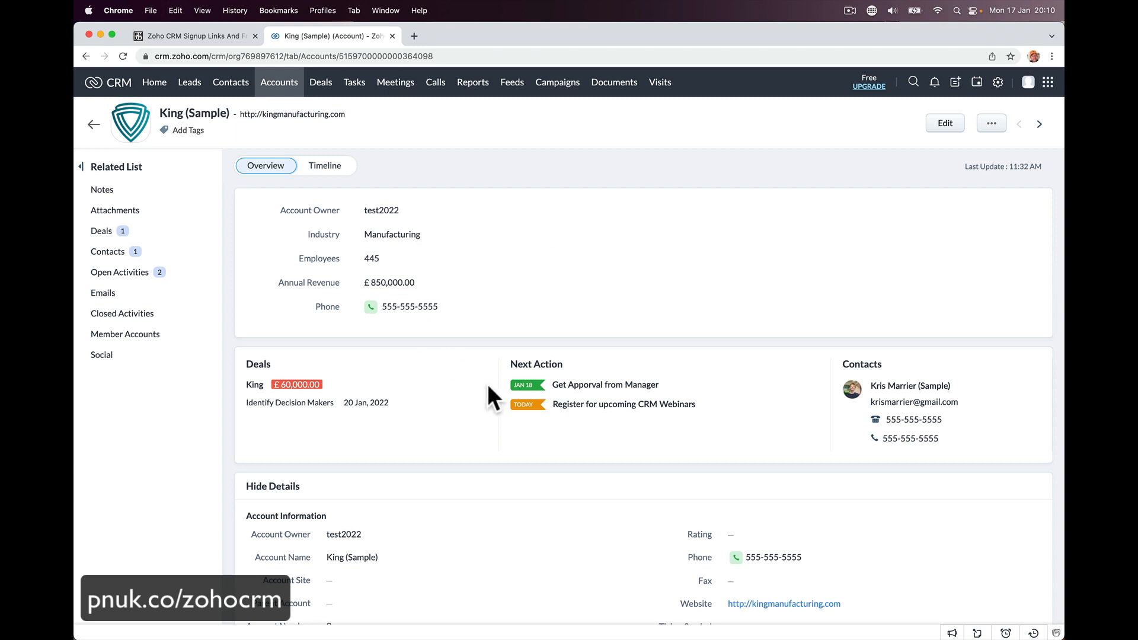
- Look over the King (Sample) account's Overview: Manufacturing, 445 employees, £850,000 annual revenue
scroll(487, 386, down, 5)
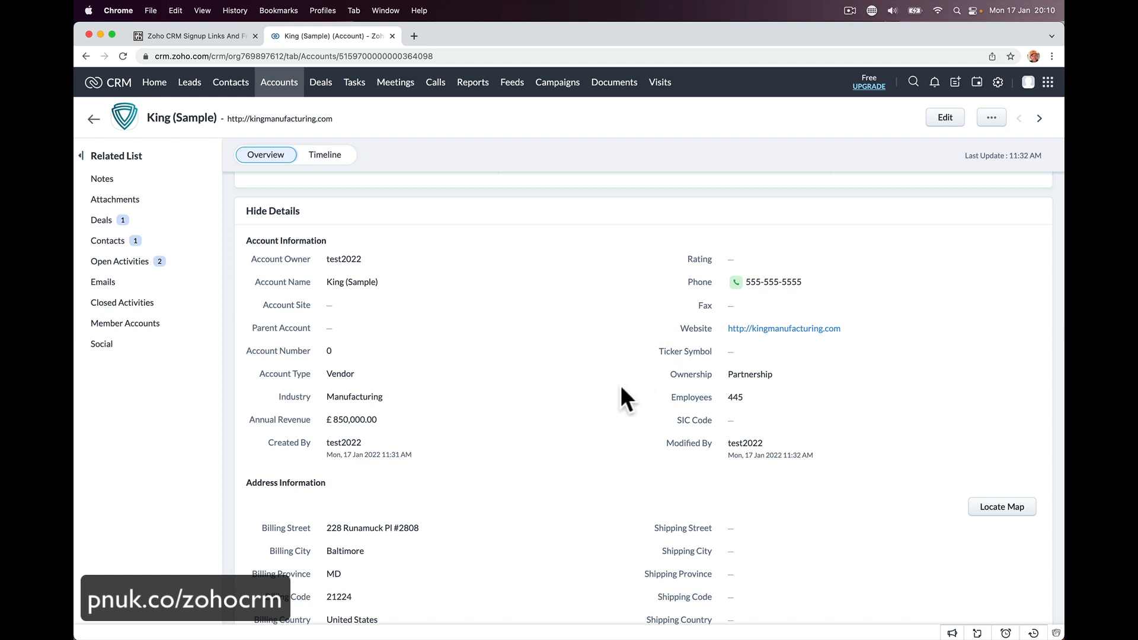
scroll(620, 385, down, 10)
scroll(620, 385, down, 2)
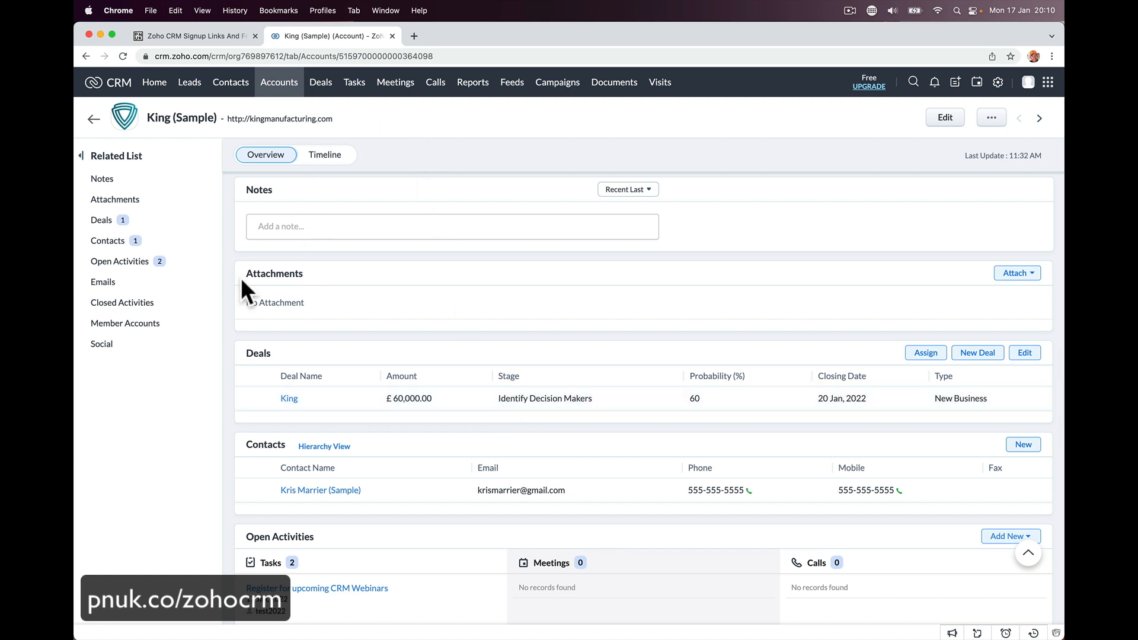
scroll(310, 497, down, 10)
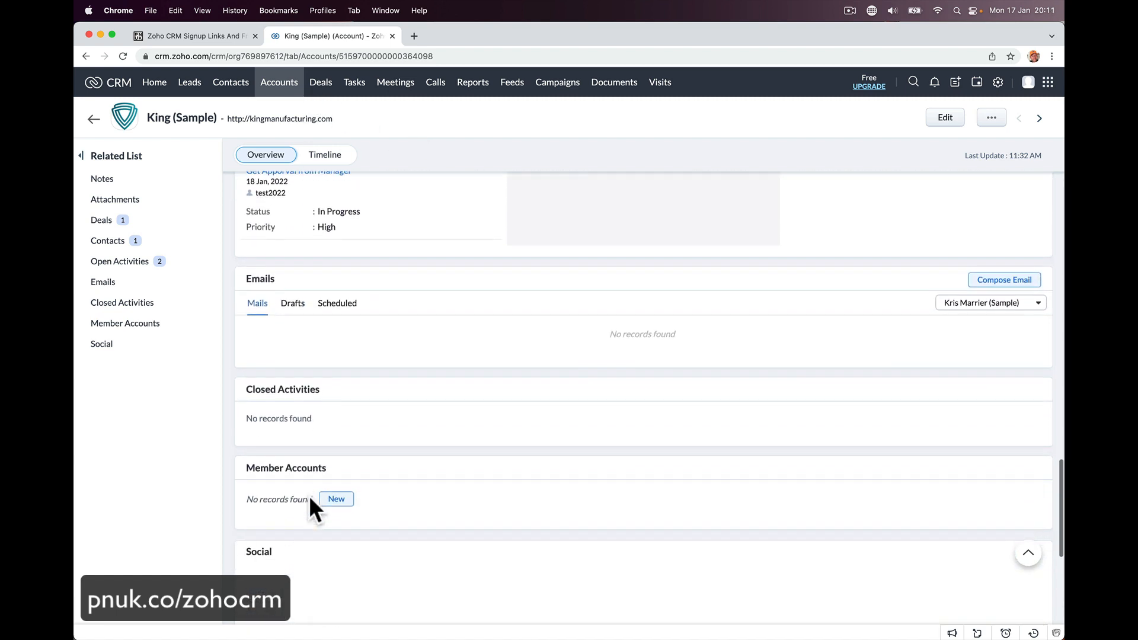
scroll(310, 497, up, 8)
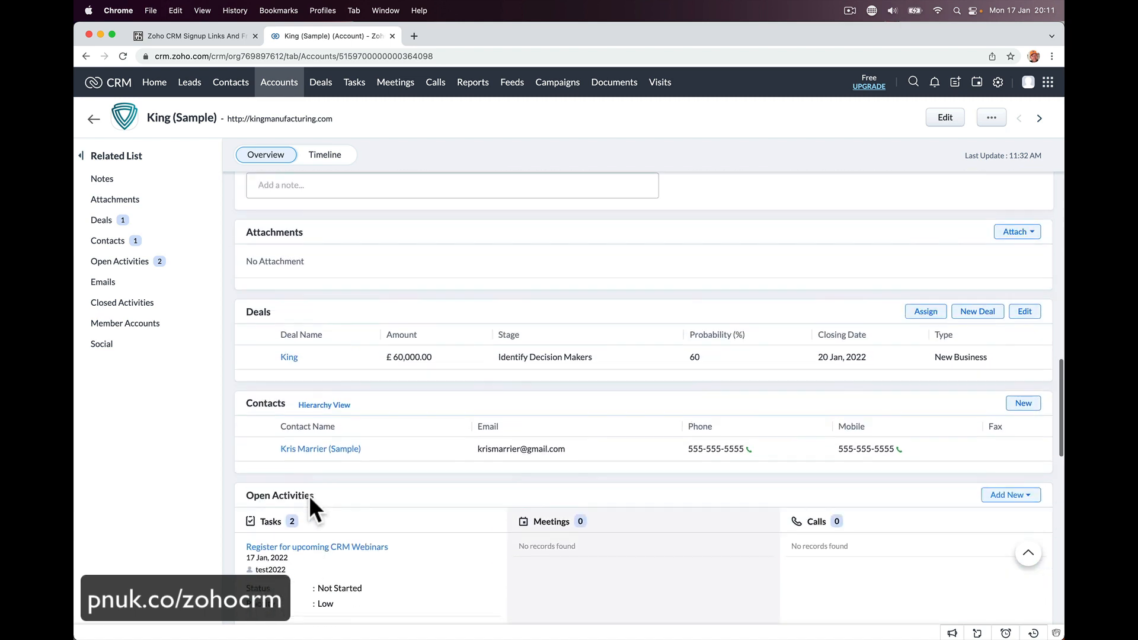
scroll(308, 496, up, 3)
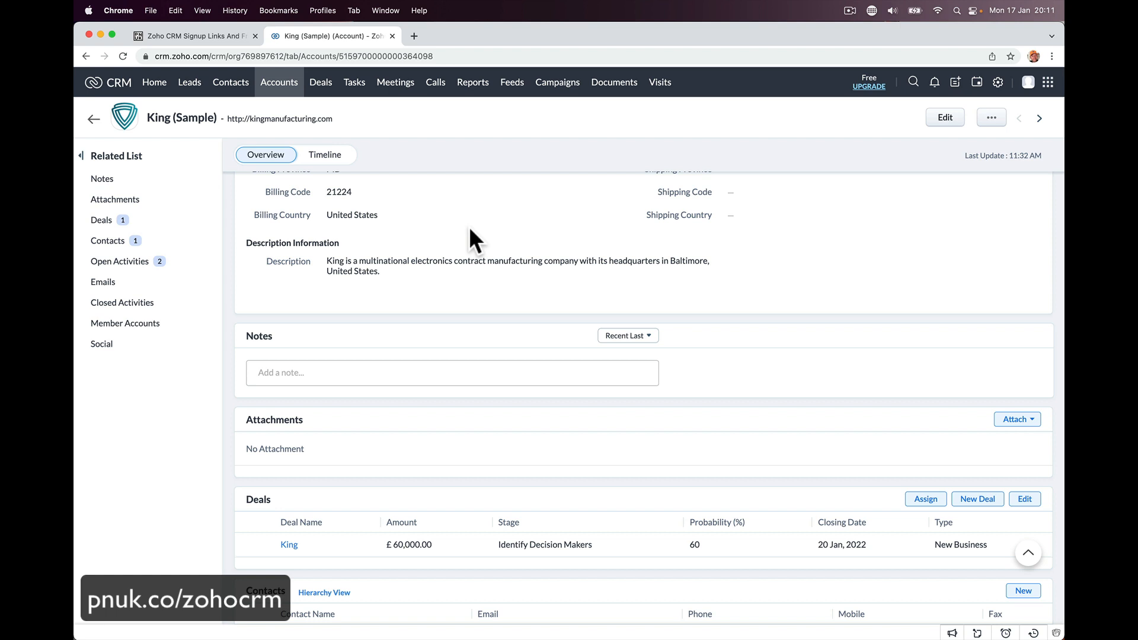
click(320, 83)
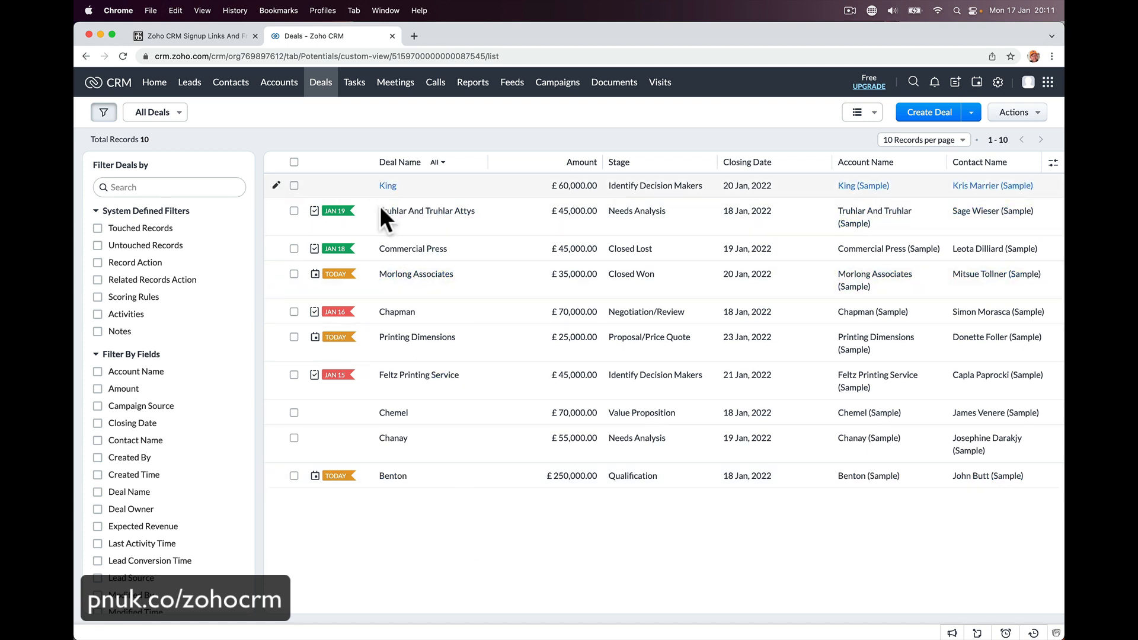
- Show the deals as a Kanban board by stage and scan across the stage columns
click(864, 112)
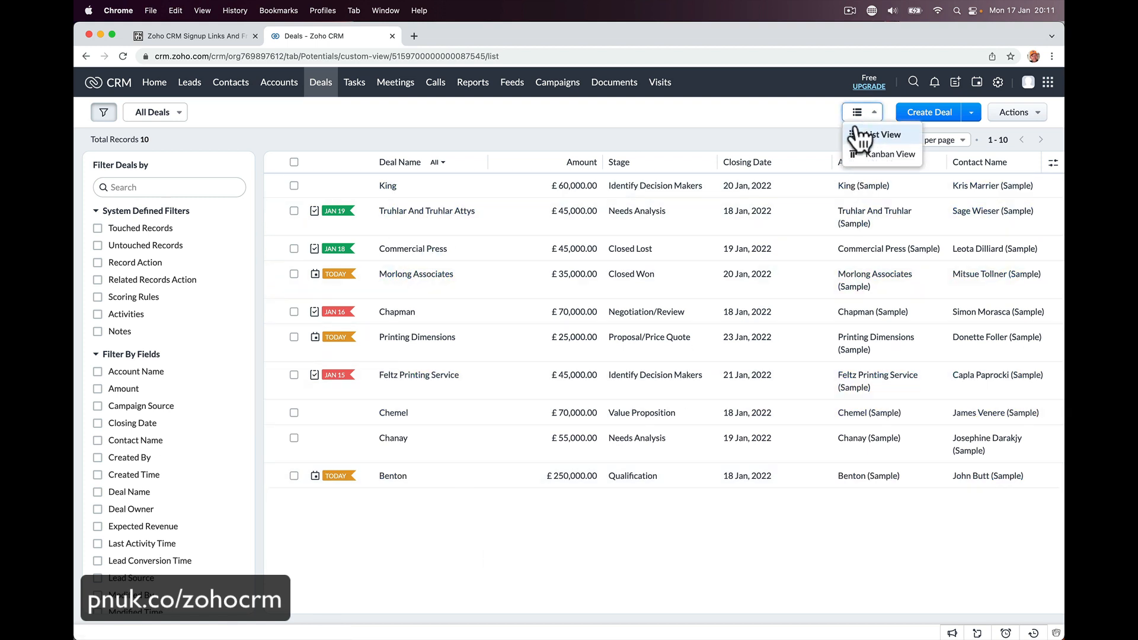
click(863, 154)
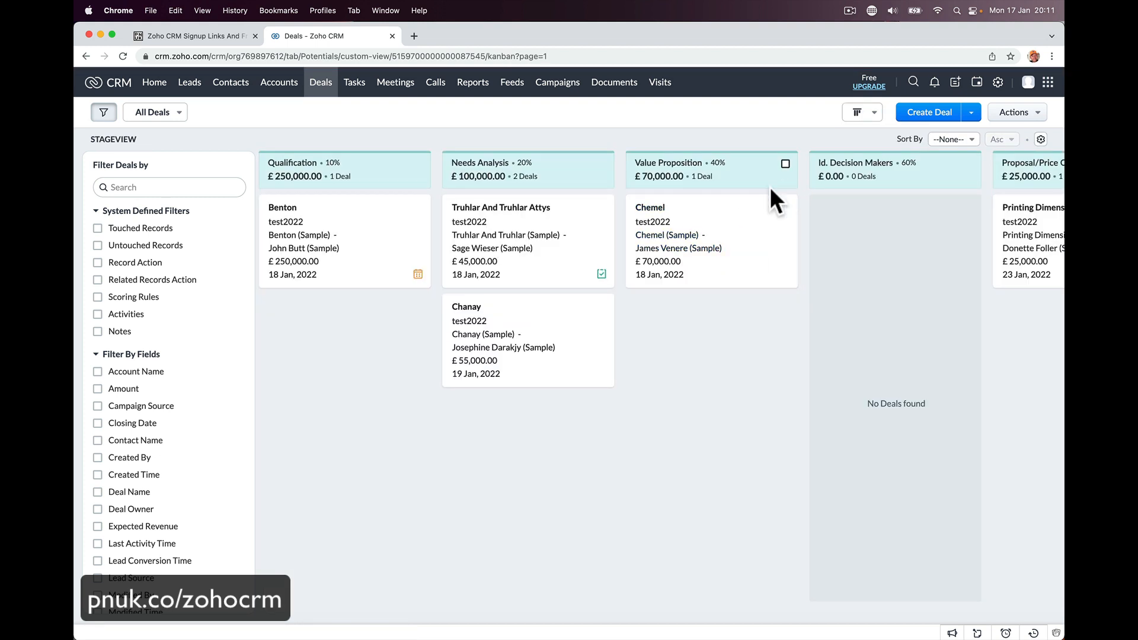
click(849, 116)
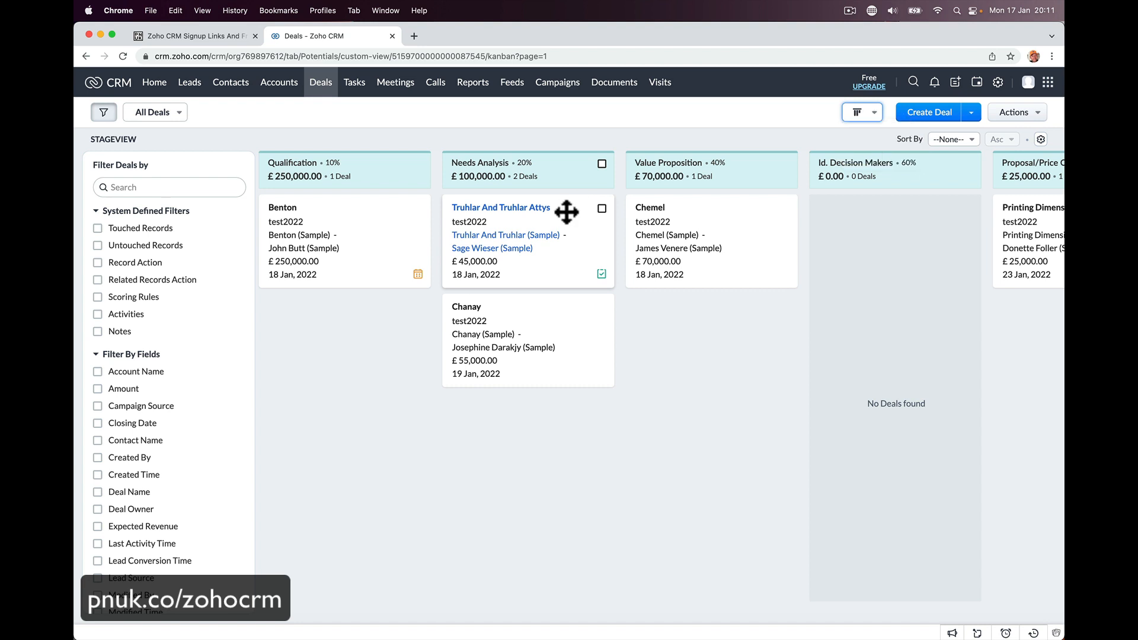
scroll(544, 179, right, 2)
scroll(545, 179, left, 2)
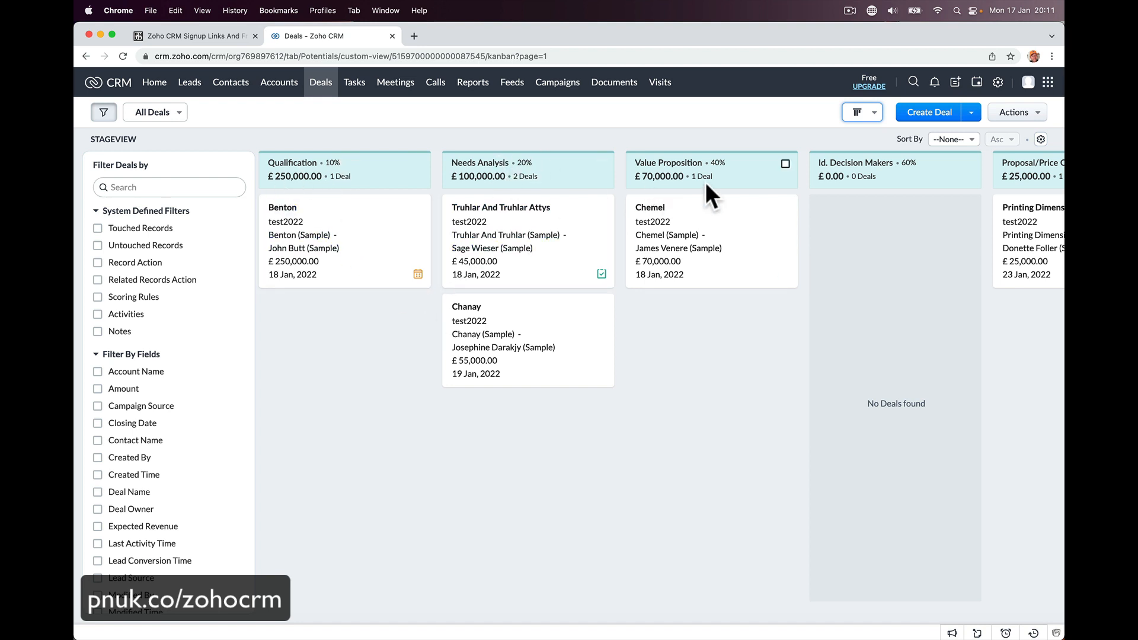
scroll(705, 183, right, 6)
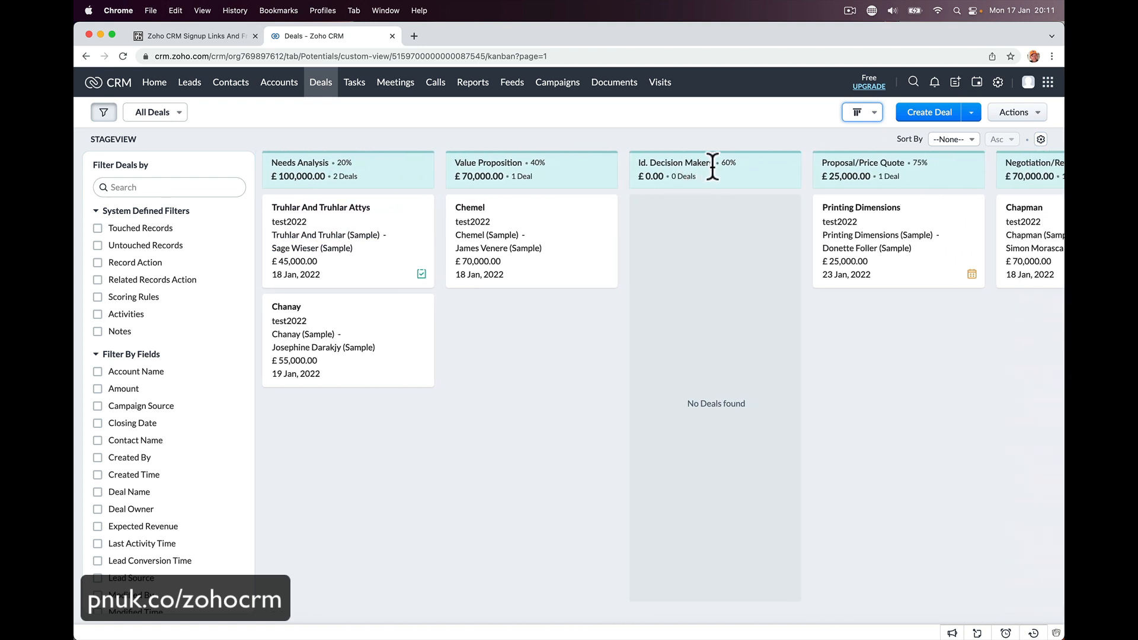
scroll(727, 233, right, 8)
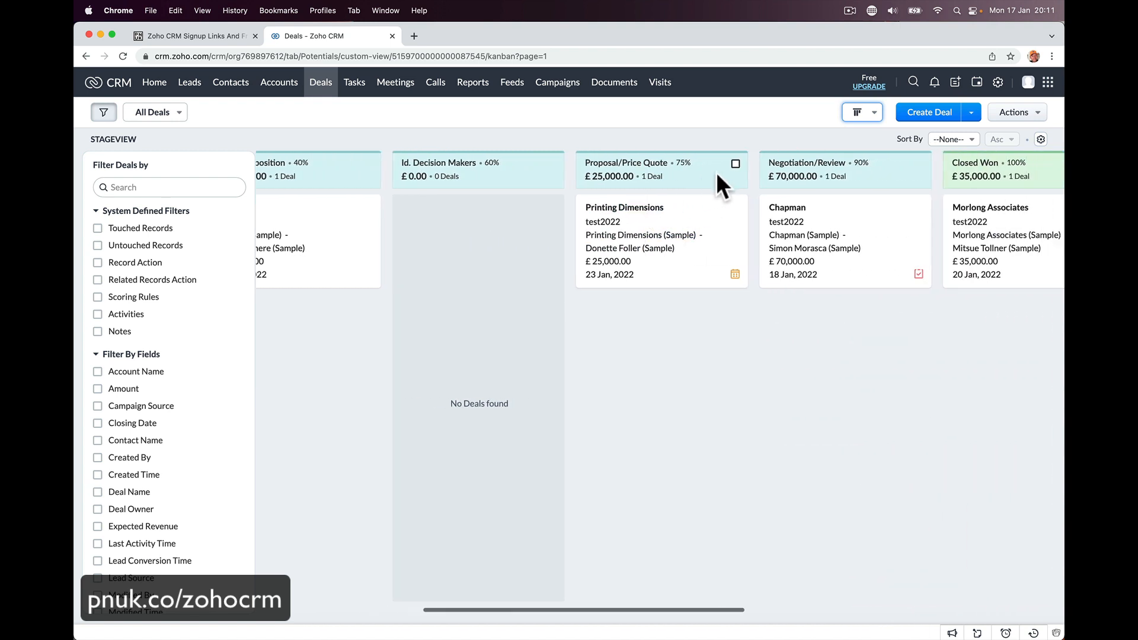
scroll(716, 172, right, 10)
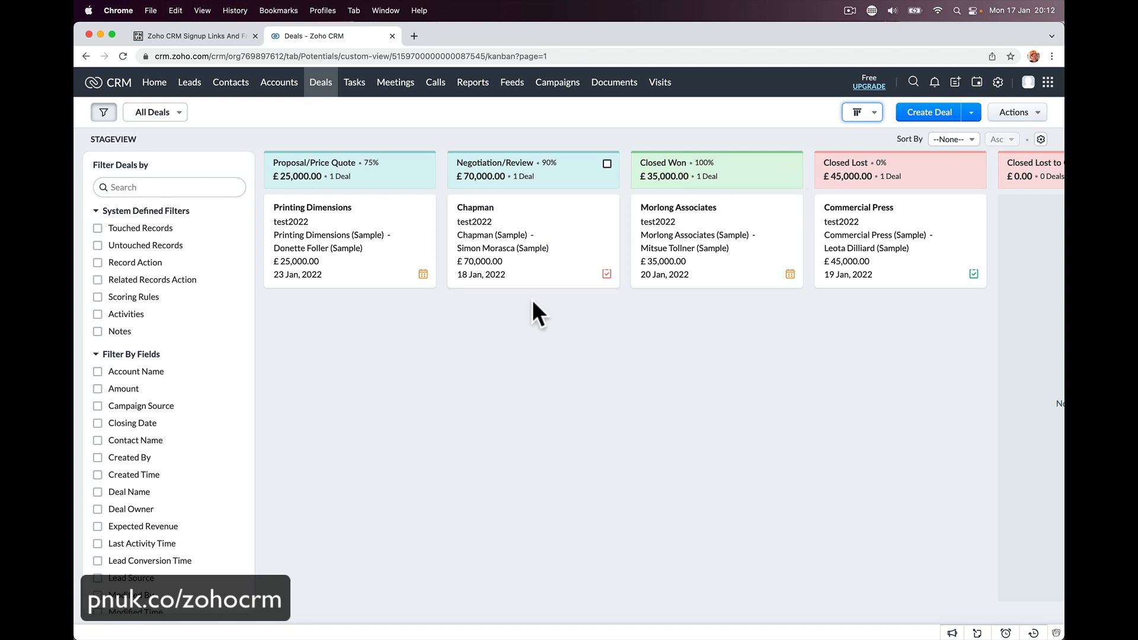
scroll(513, 255, left, 10)
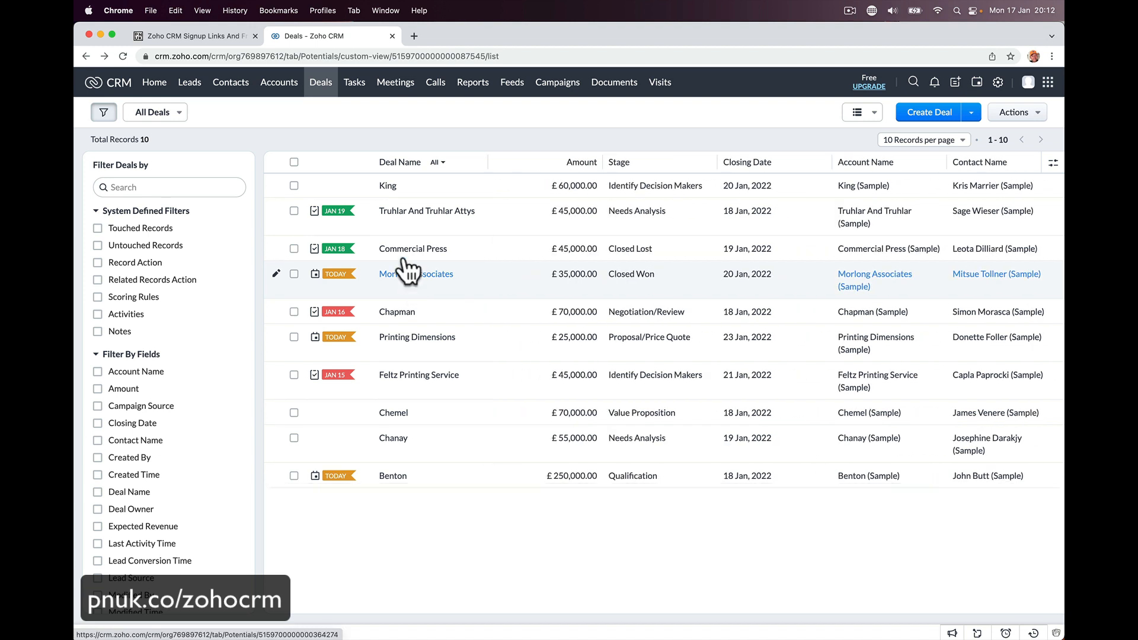
- Reselect the Kanban View and open the Benton deal's record
click(873, 114)
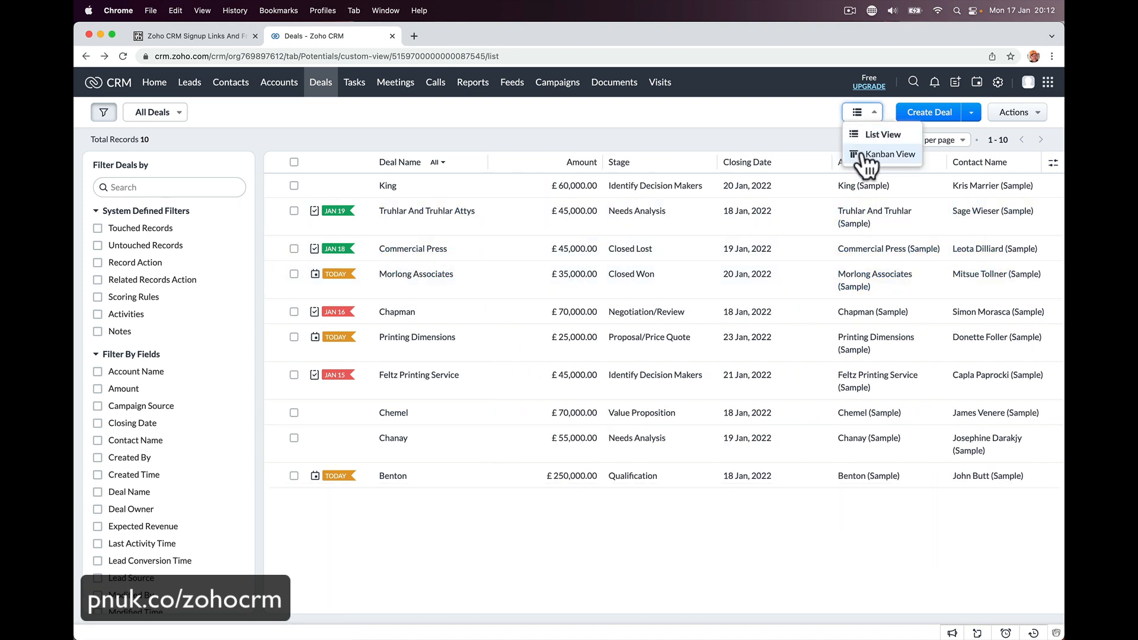
click(863, 155)
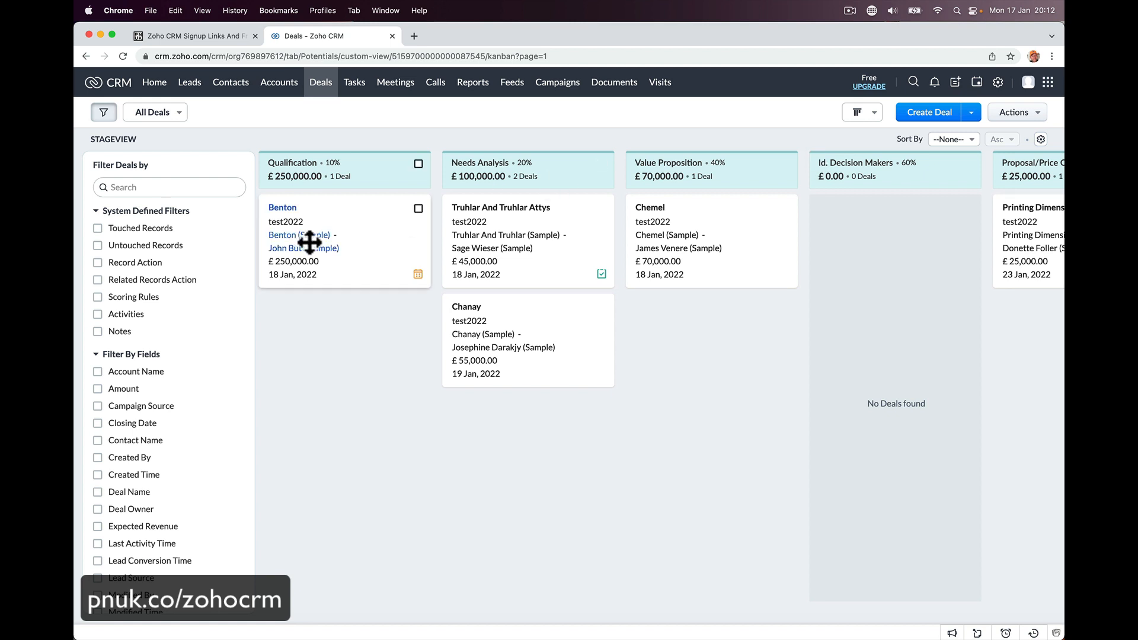
click(285, 208)
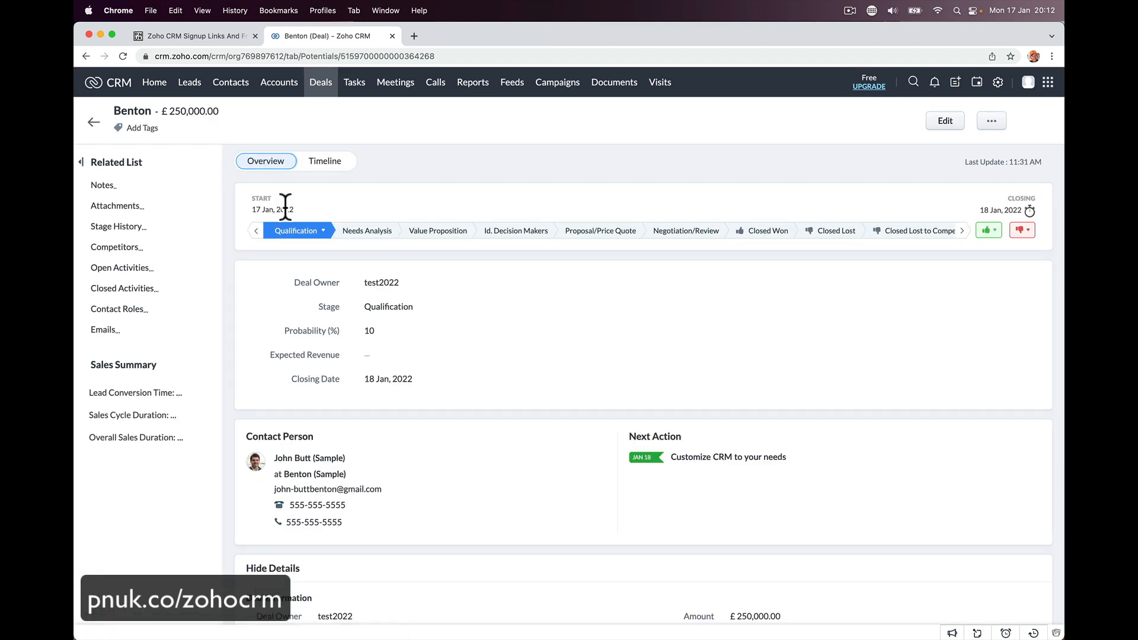
- Change the Benton deal's owner to test2022
click(438, 301)
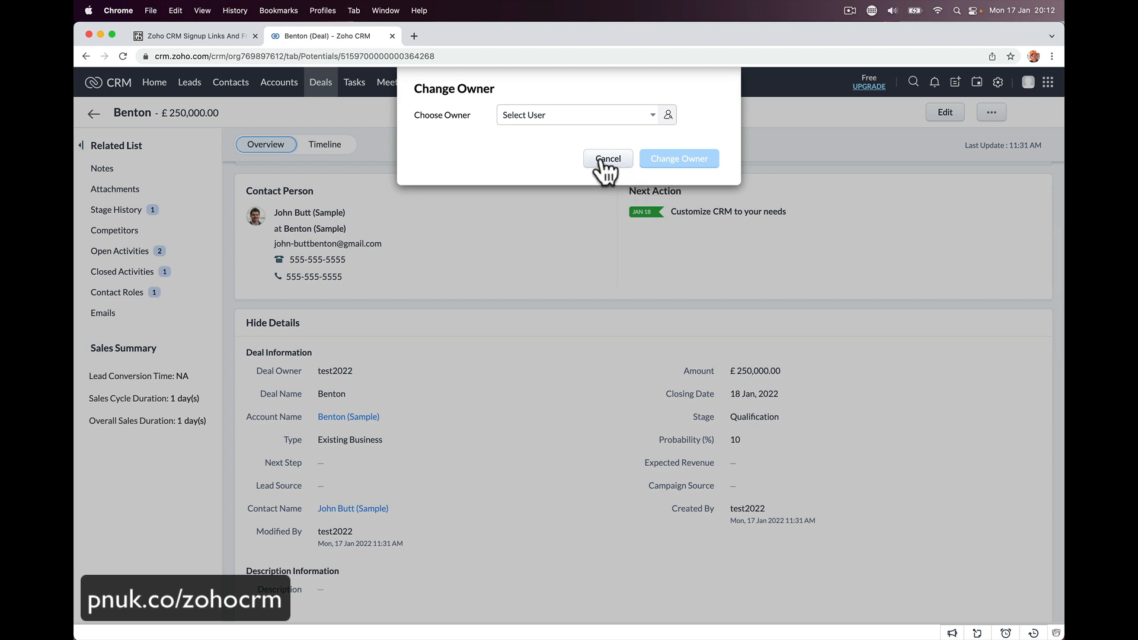
click(572, 115)
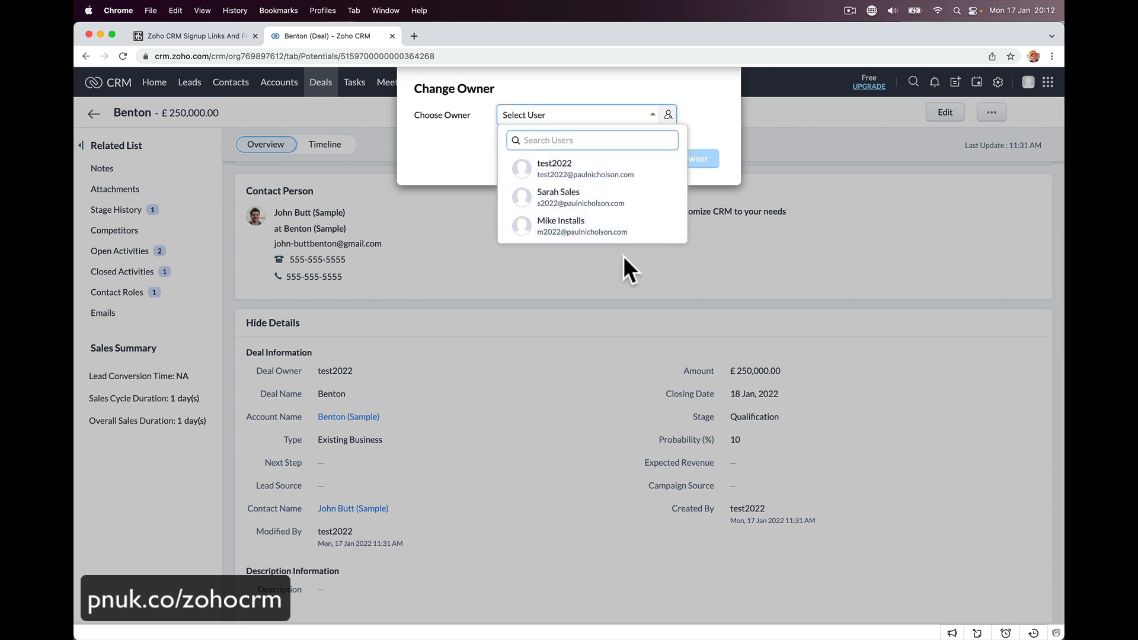
click(600, 172)
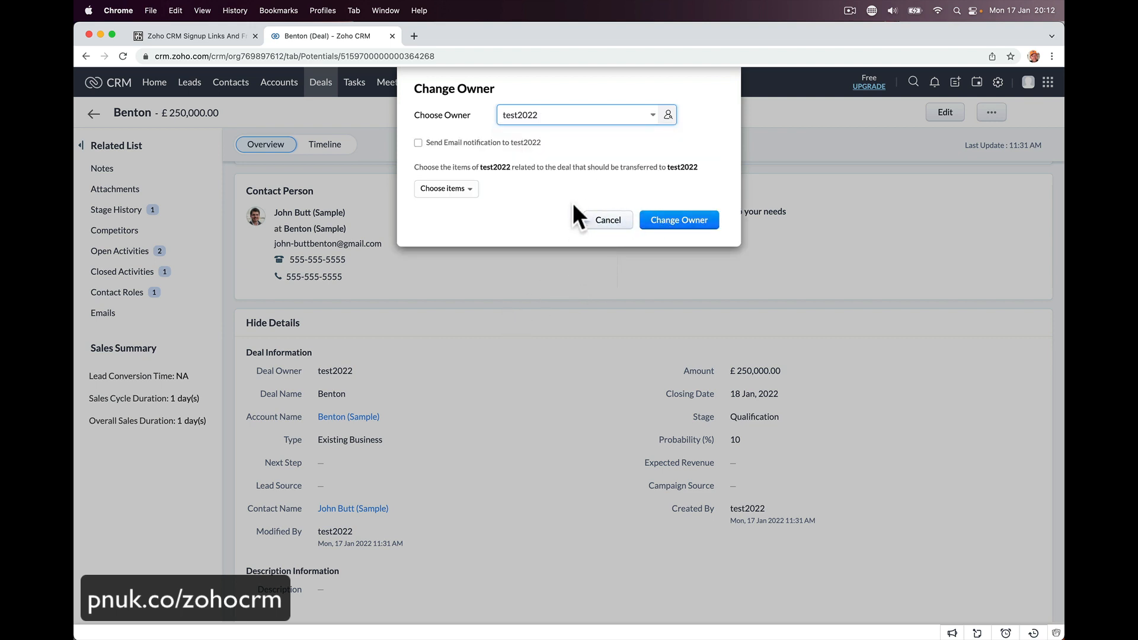
click(681, 221)
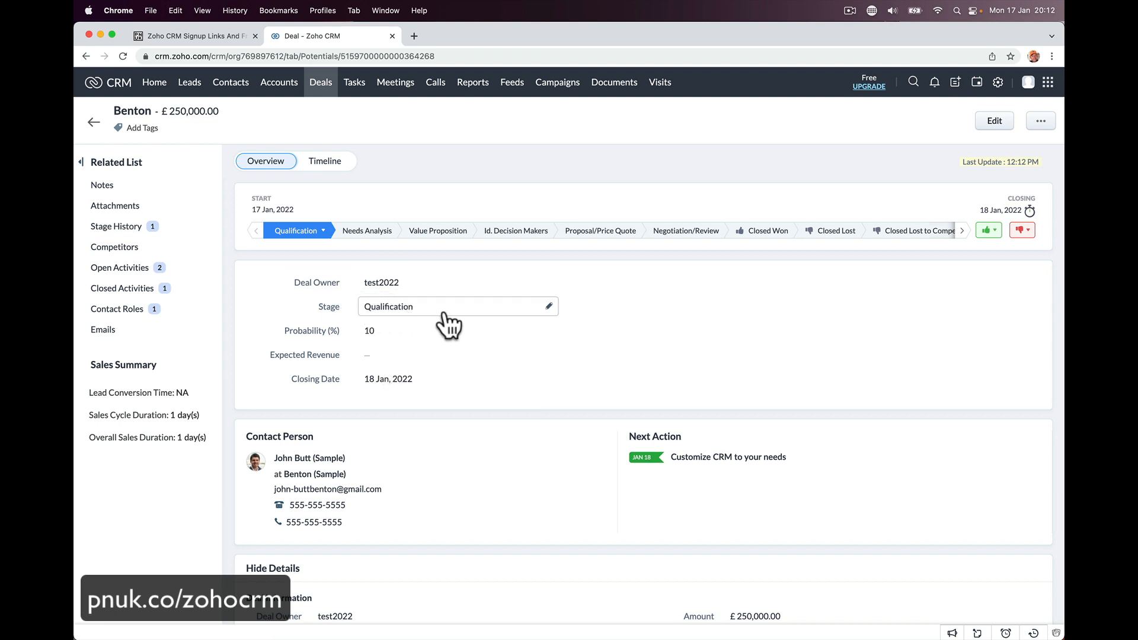
- Move Benton to the Proposal/Price Quote stage (75%) and return to the Kanban board
click(548, 307)
click(481, 267)
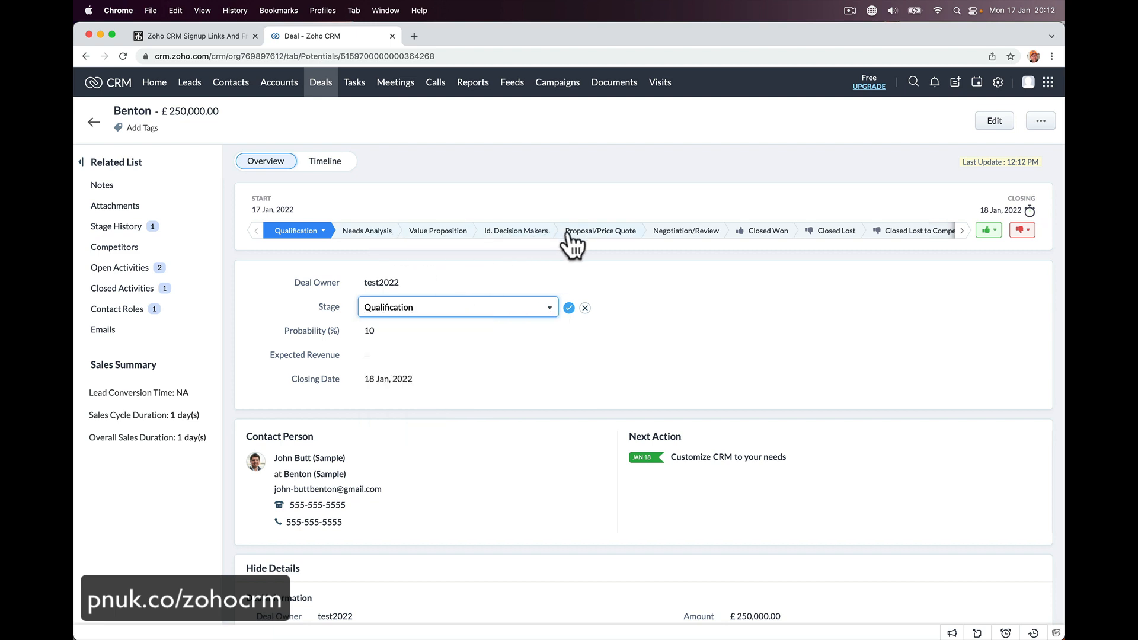
click(587, 233)
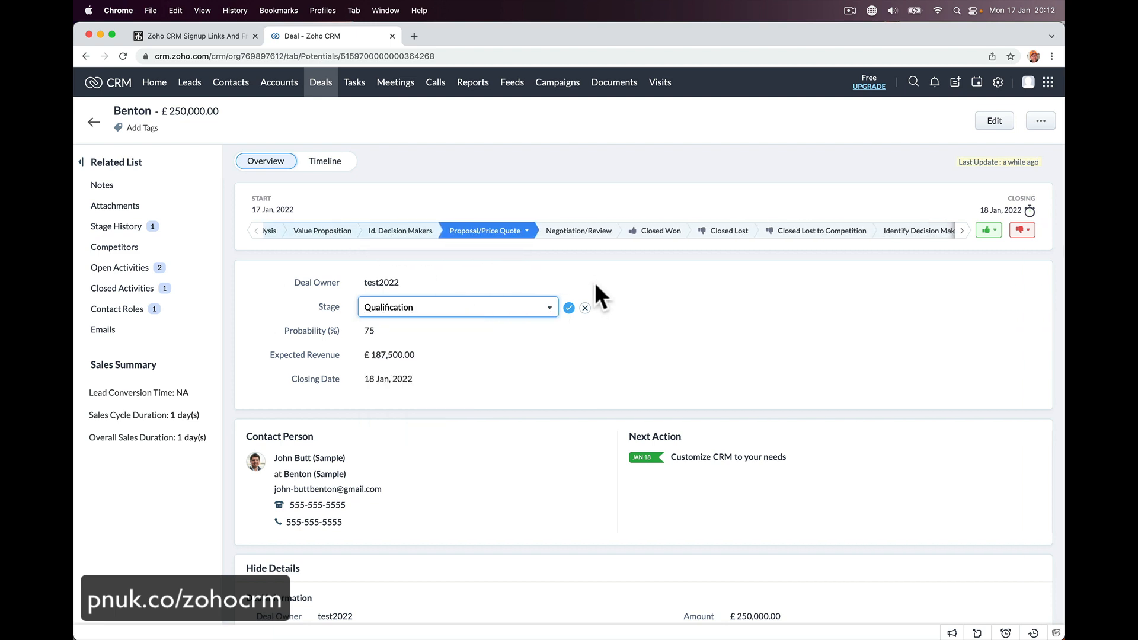
key(super+bracketleft)
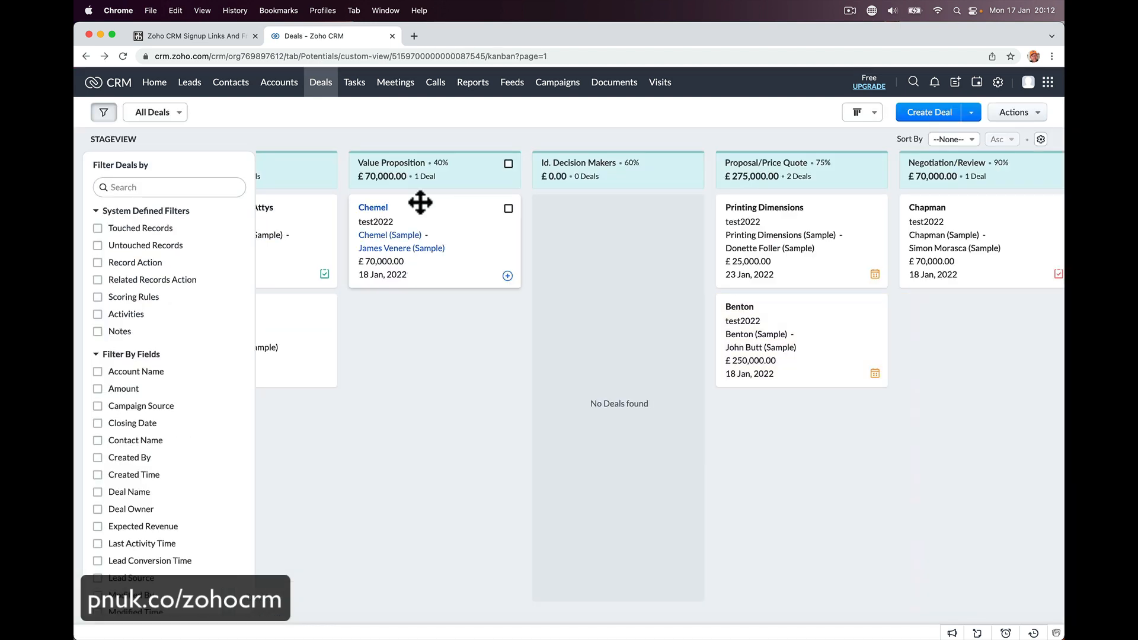
- Drag Chemel from Value Proposition into Proposal/Price Quote and open its record (75%, £52,500)
scroll(490, 200, left, 5)
scroll(419, 203, right, 6)
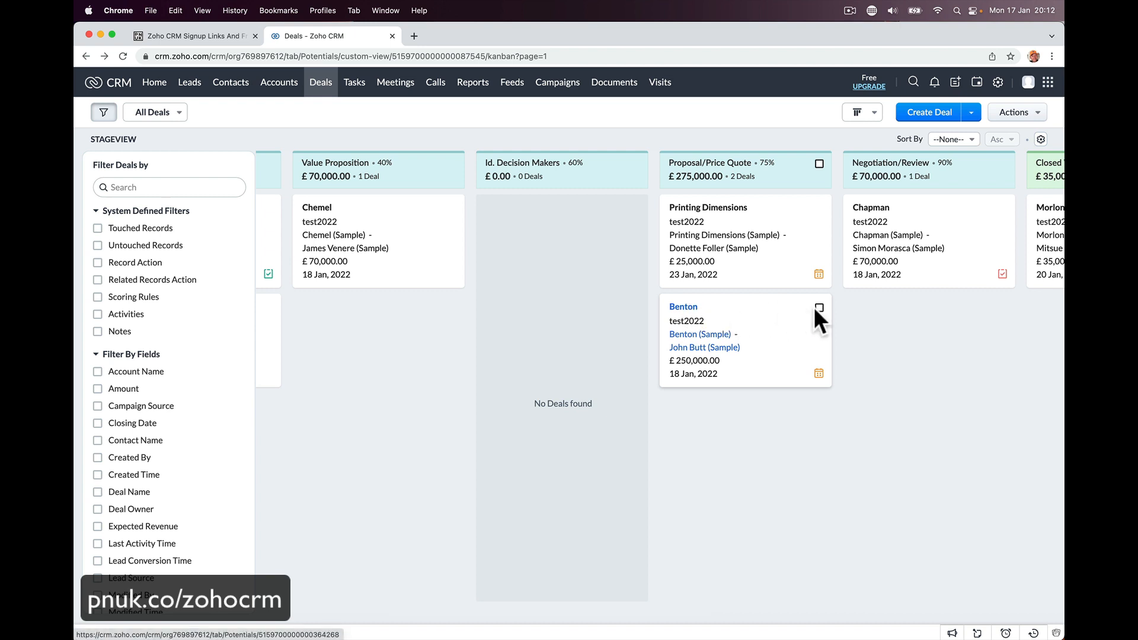
drag(774, 314, 763, 290)
scroll(500, 319, left, 4)
scroll(500, 317, right, 1)
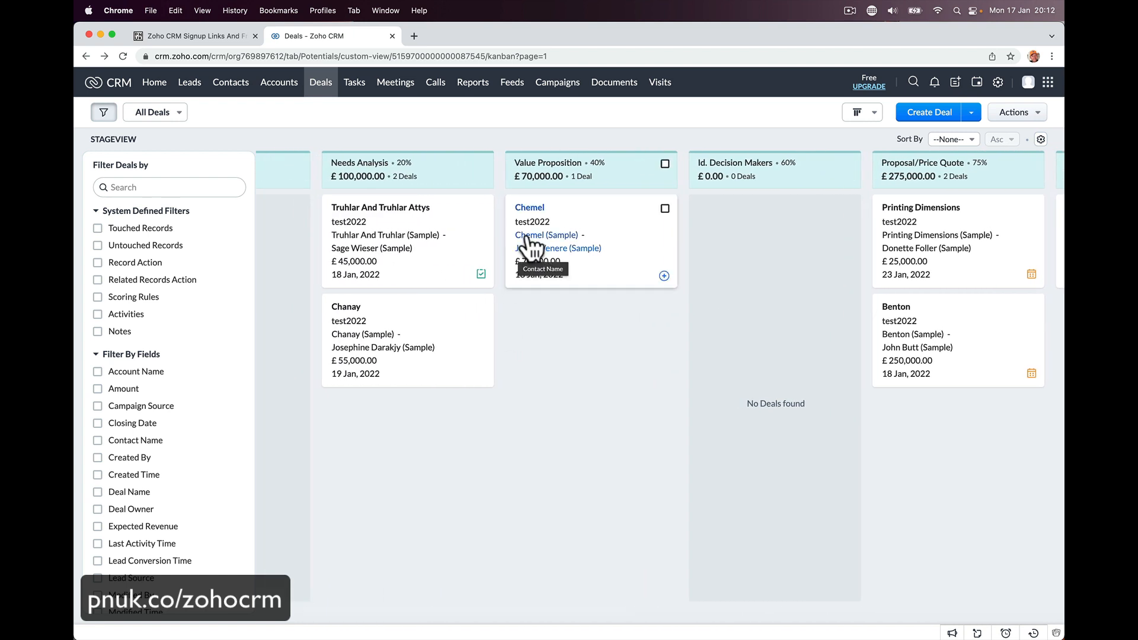
drag(579, 205, 942, 297)
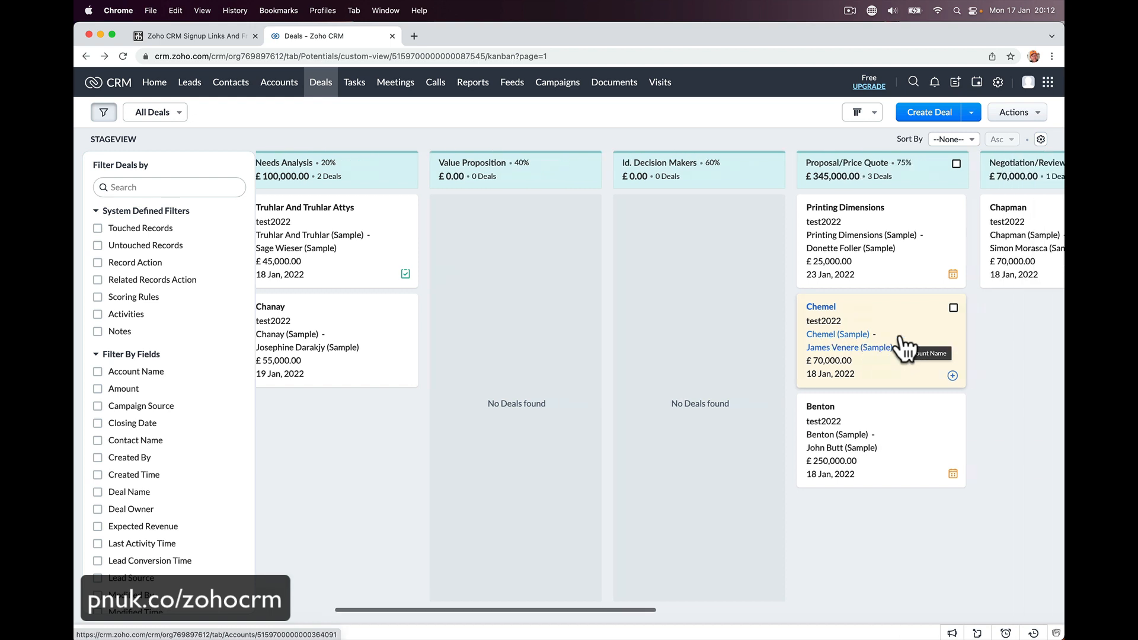
scroll(901, 348, right, 5)
click(685, 337)
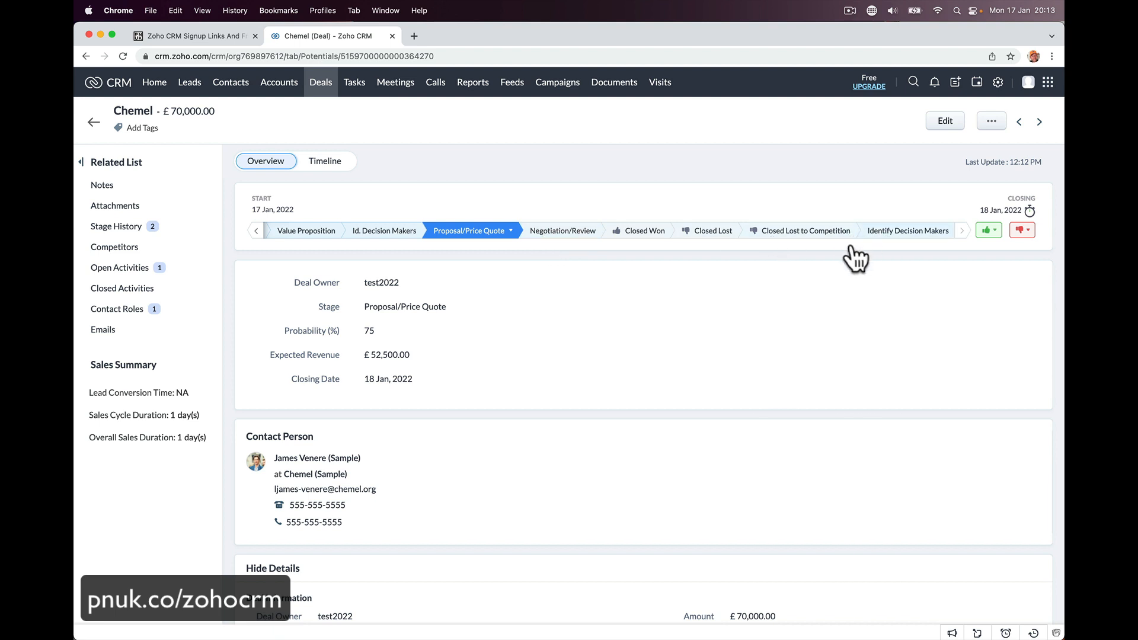
- Change Chemel's stage to Negotiation/Review, then to Needs Analysis (20%, £14,000.00 expected revenue)
scroll(460, 386, down, 5)
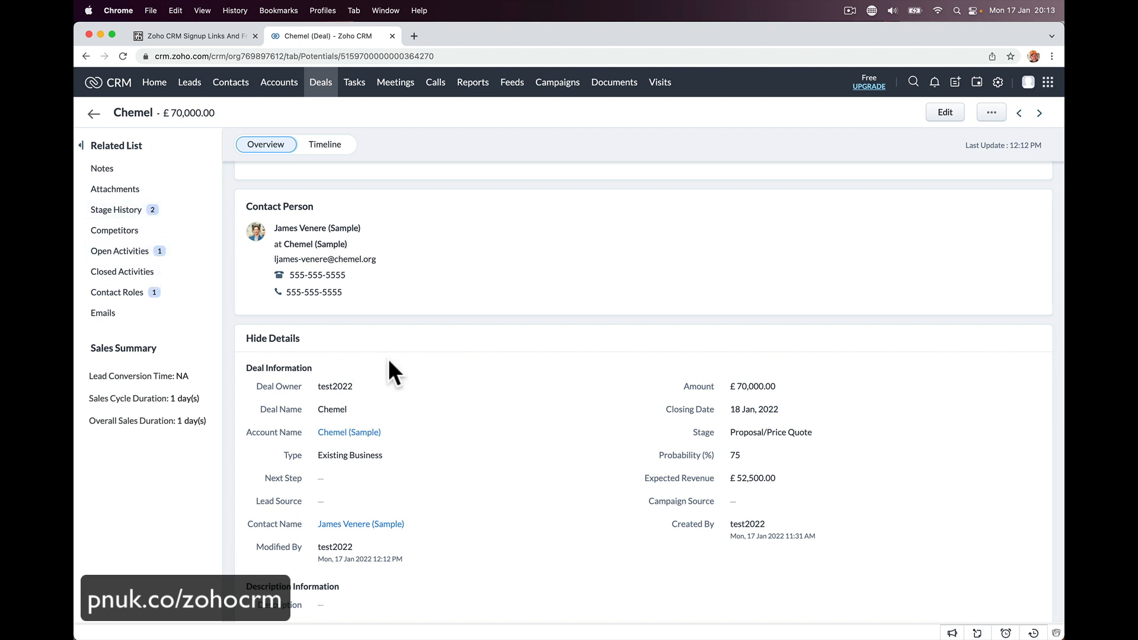
scroll(389, 358, down, 2)
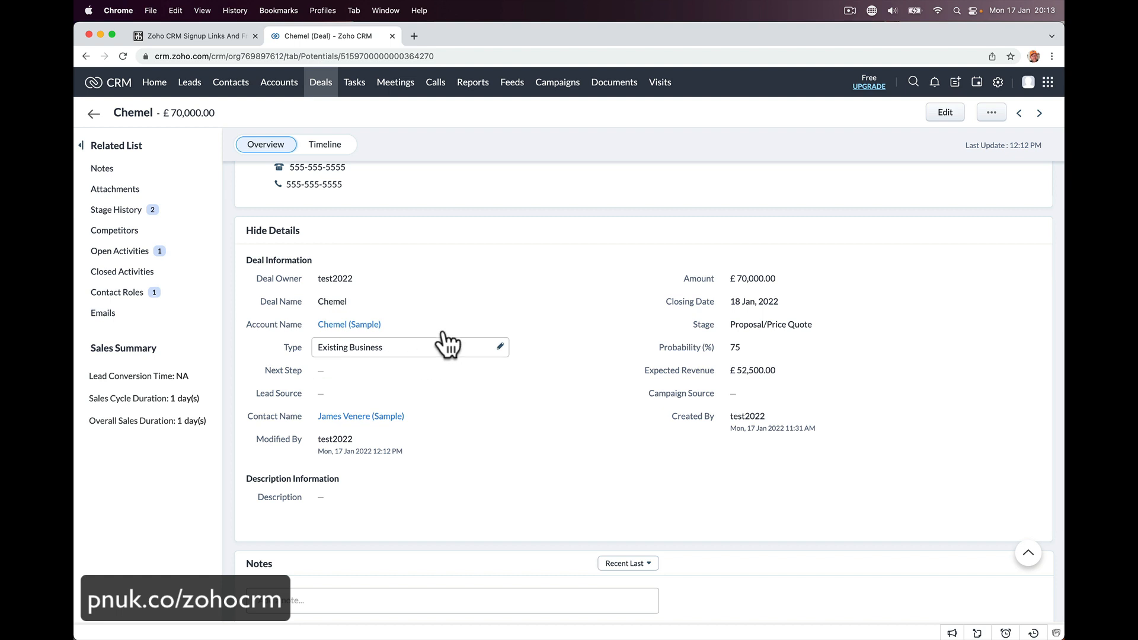
click(735, 350)
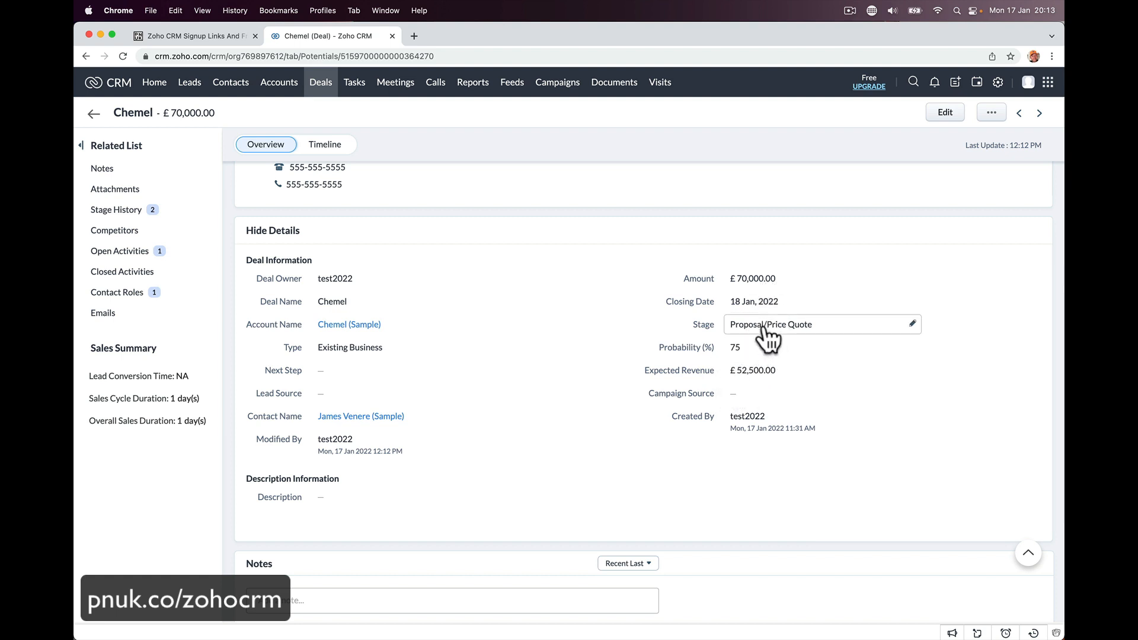
click(783, 336)
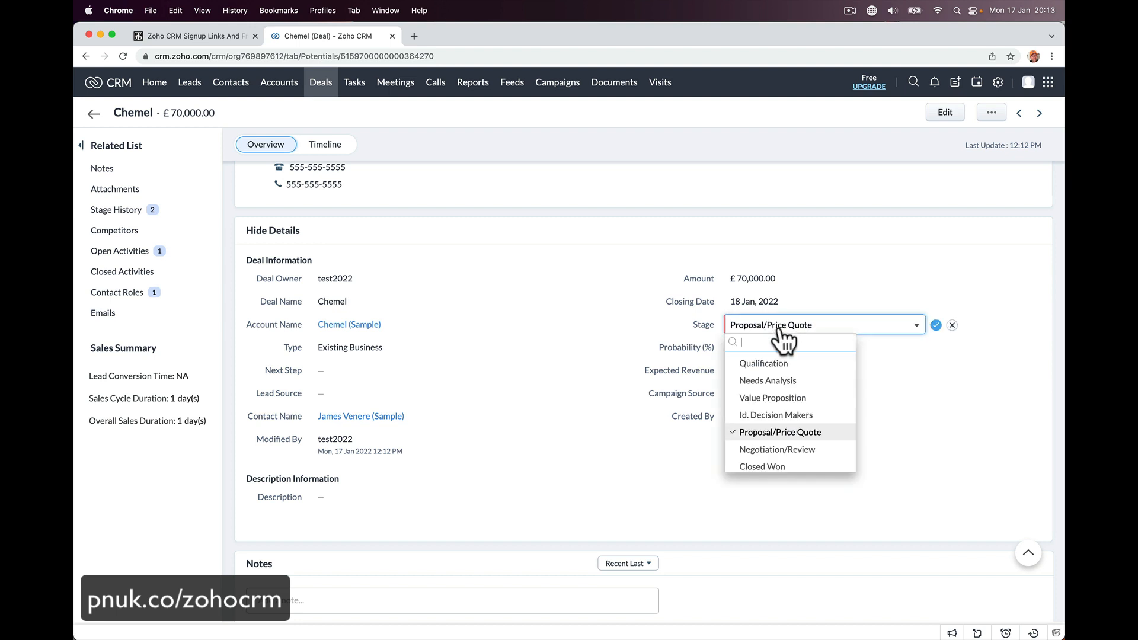
click(771, 450)
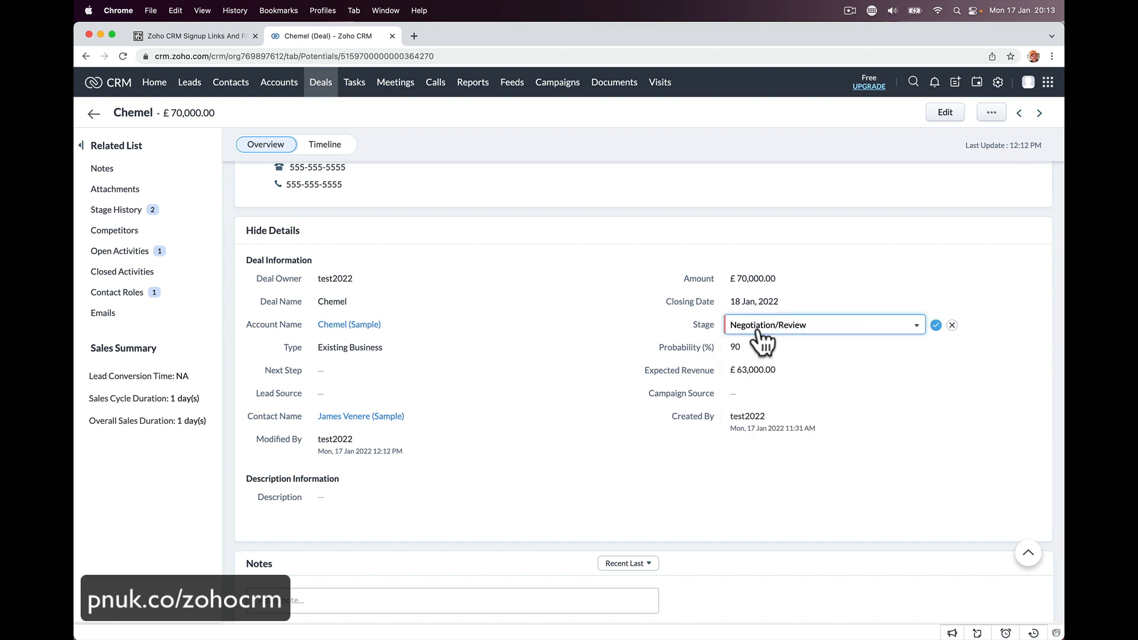
click(734, 351)
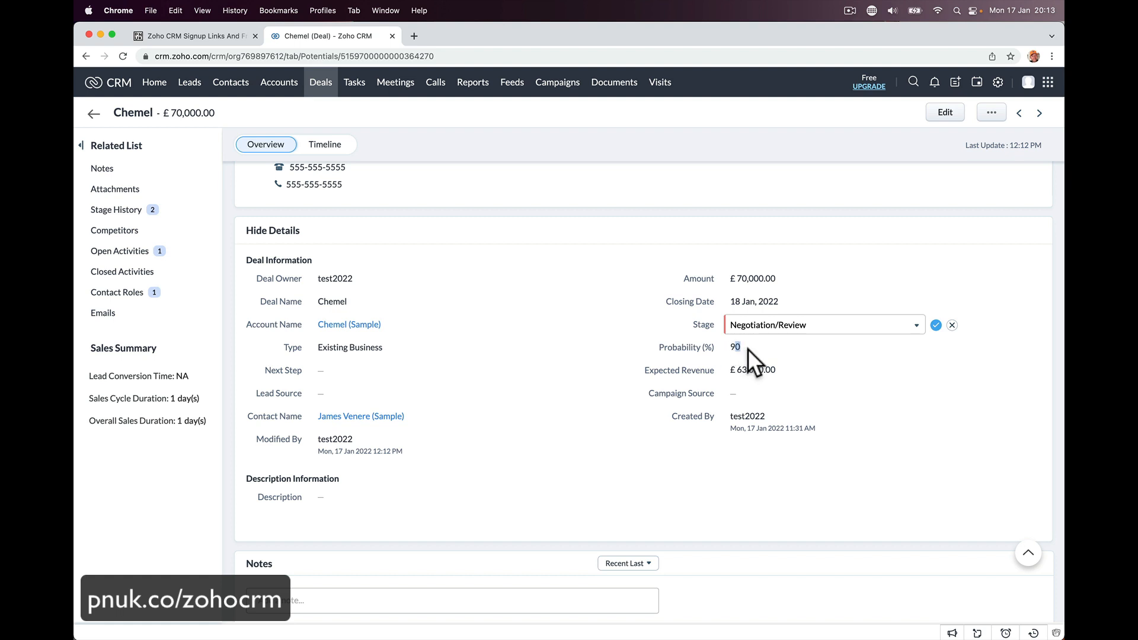
click(795, 325)
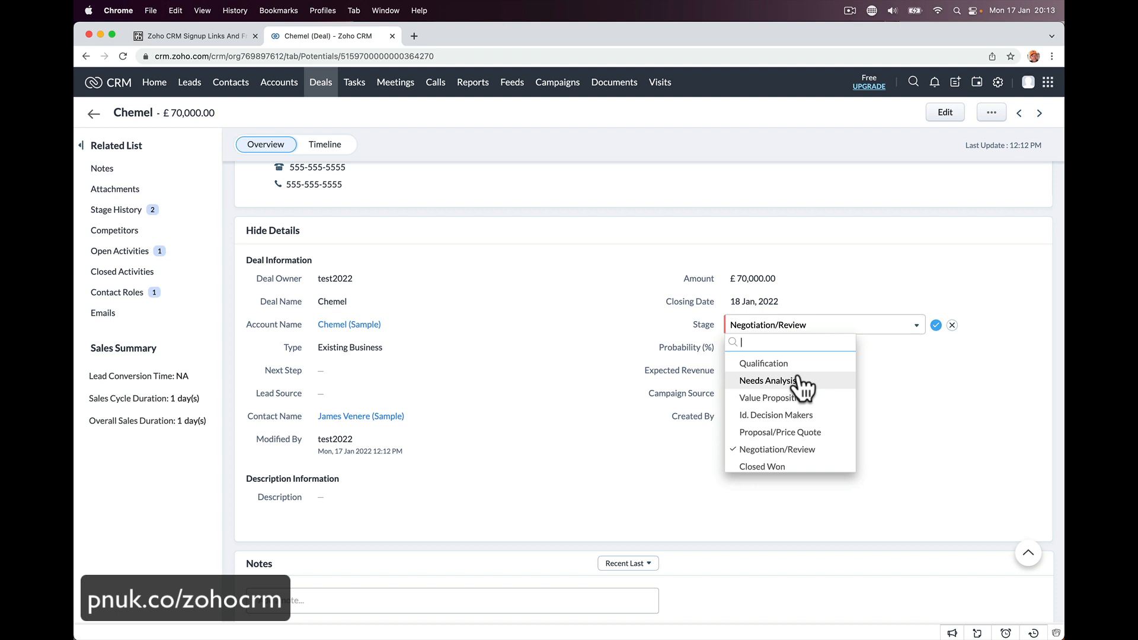
click(800, 381)
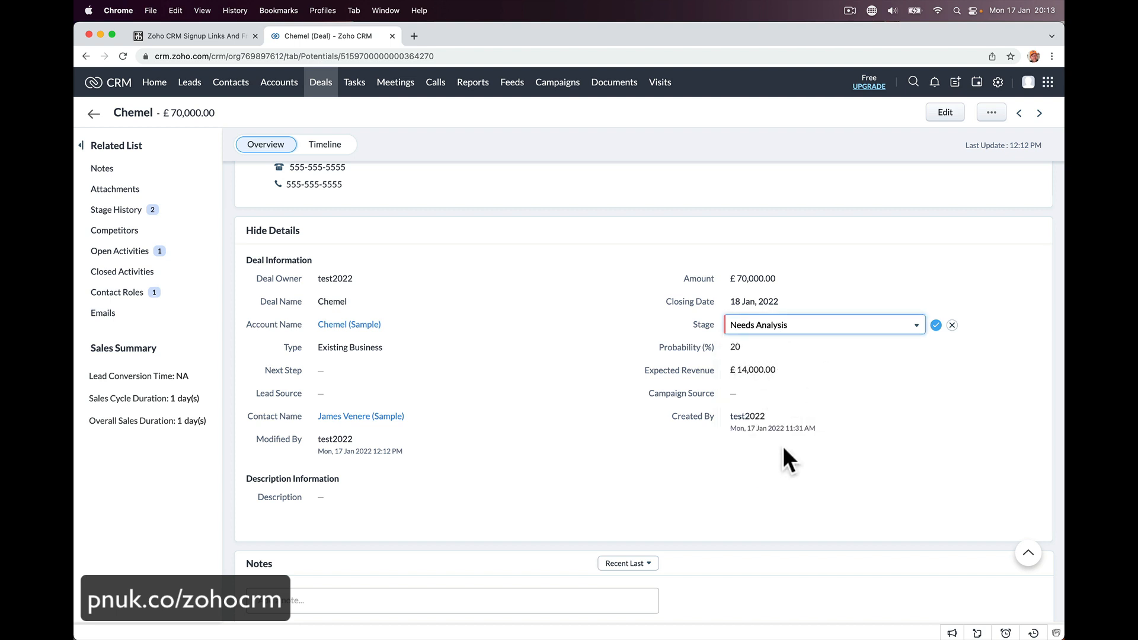
- Scroll through the Chemel deal's related sections
scroll(465, 415, down, 6)
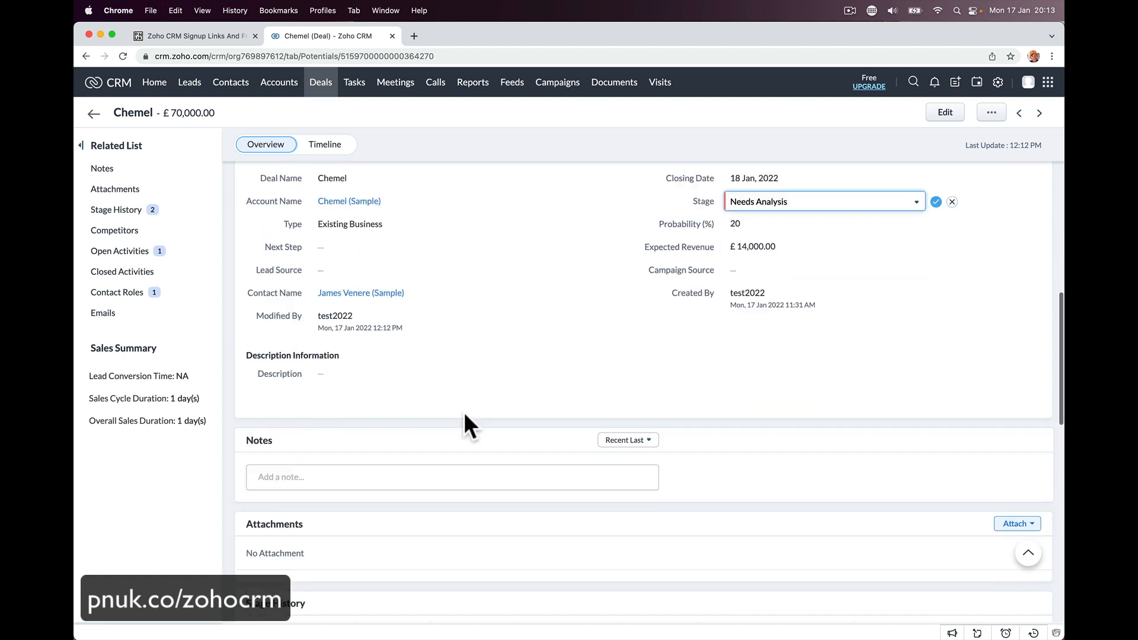
scroll(445, 496, down, 2)
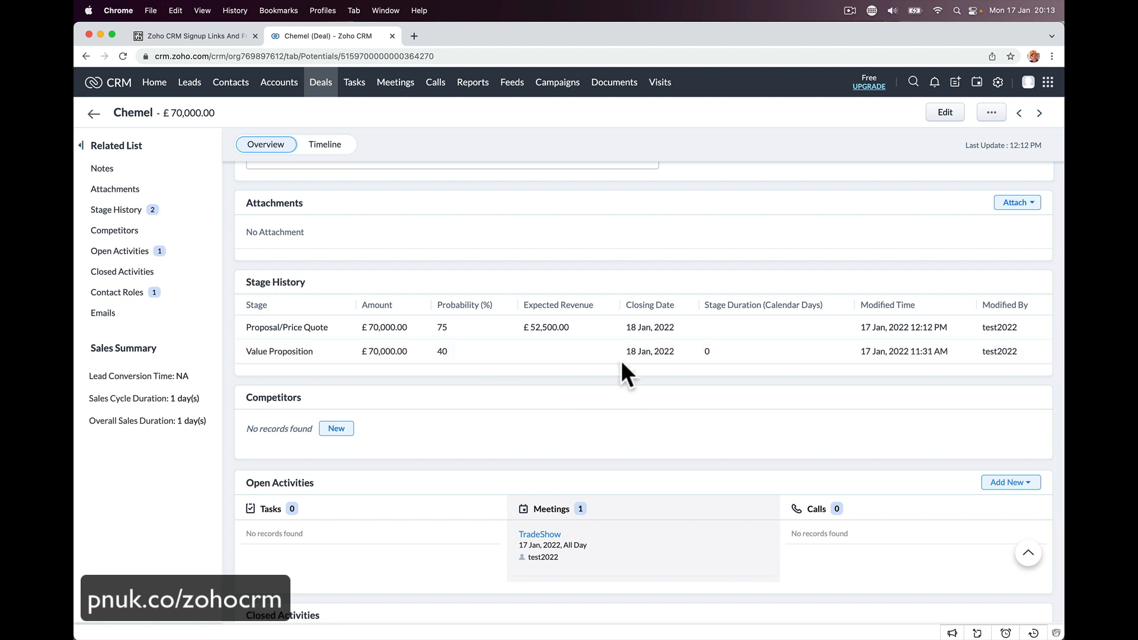
scroll(597, 452, down, 6)
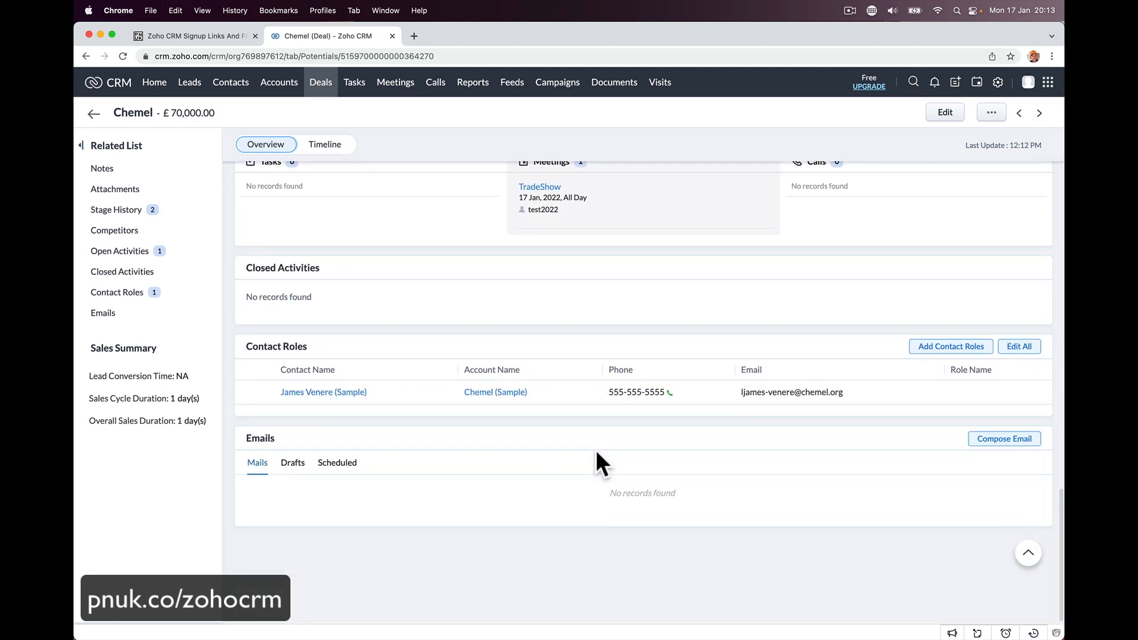
scroll(535, 311, up, 7)
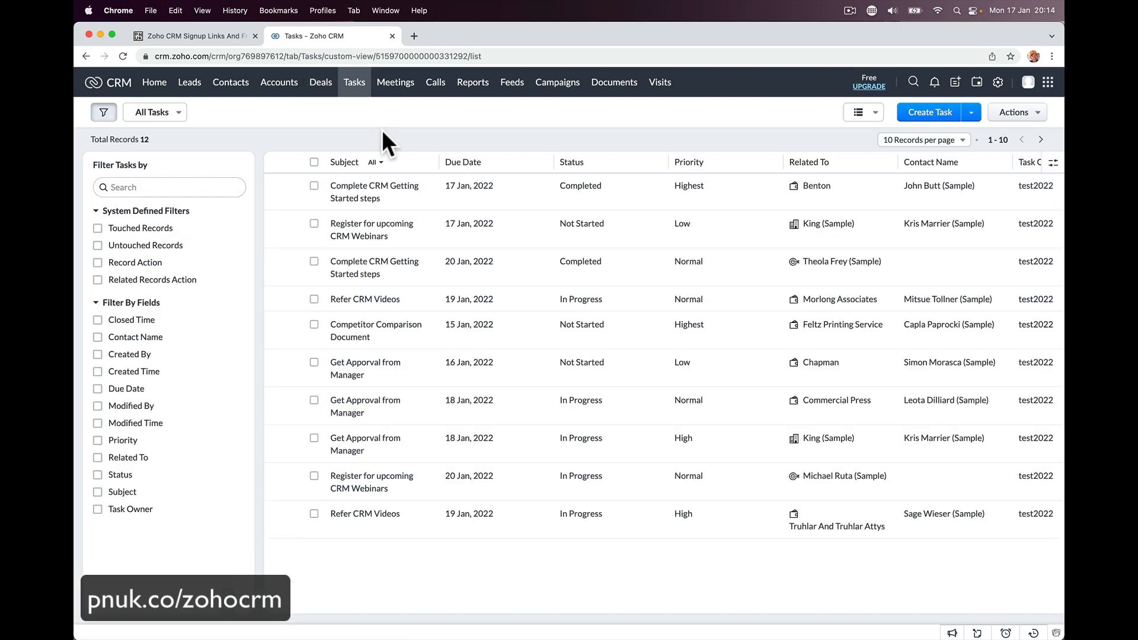
- Show tasks as a Kanban board, view the 'Complete CRM Getting Started steps' task, then open Meetings
click(865, 112)
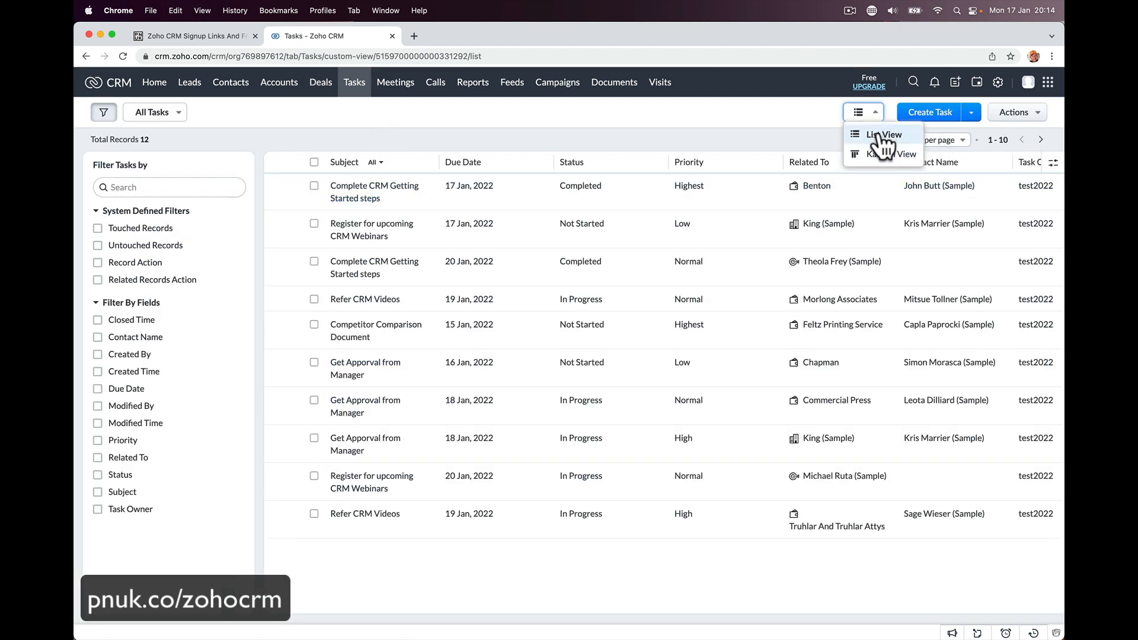
click(884, 154)
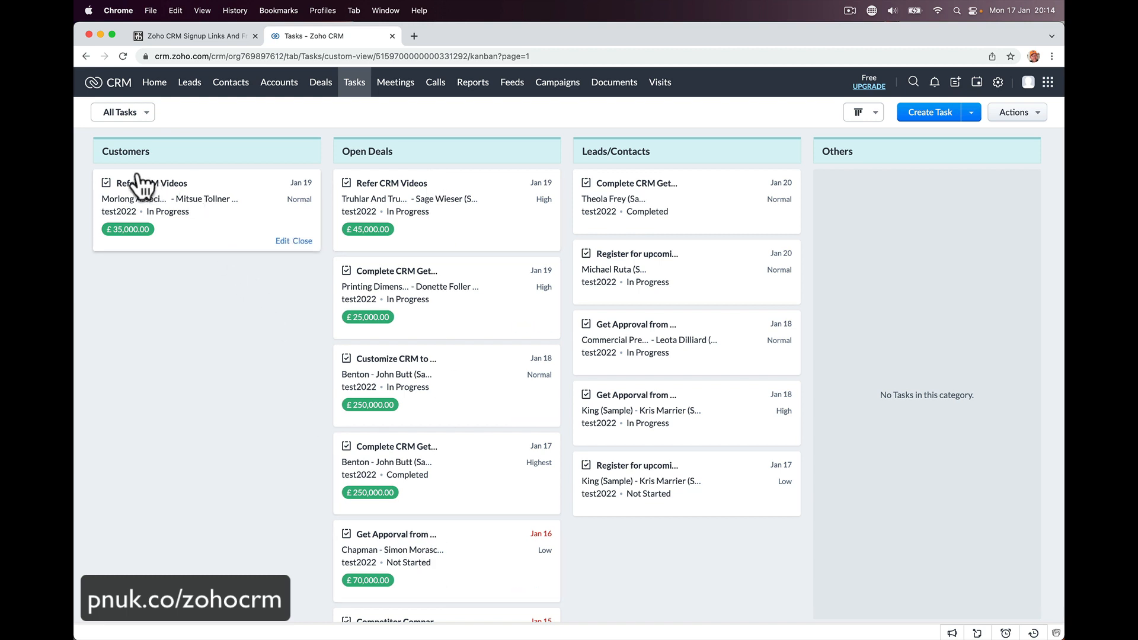
click(649, 189)
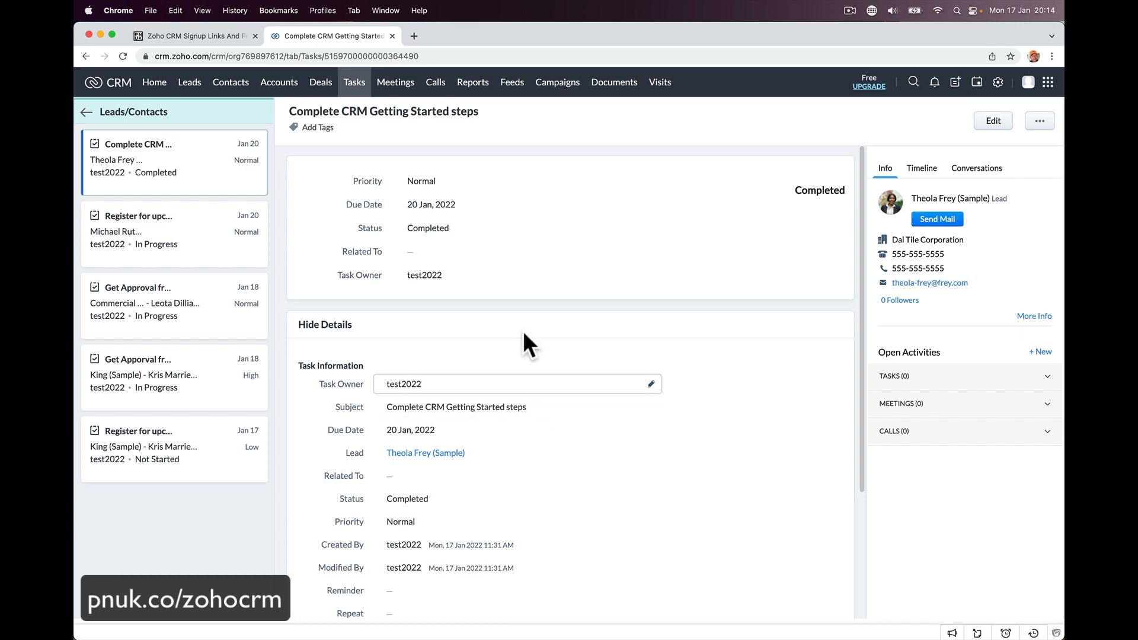
click(394, 86)
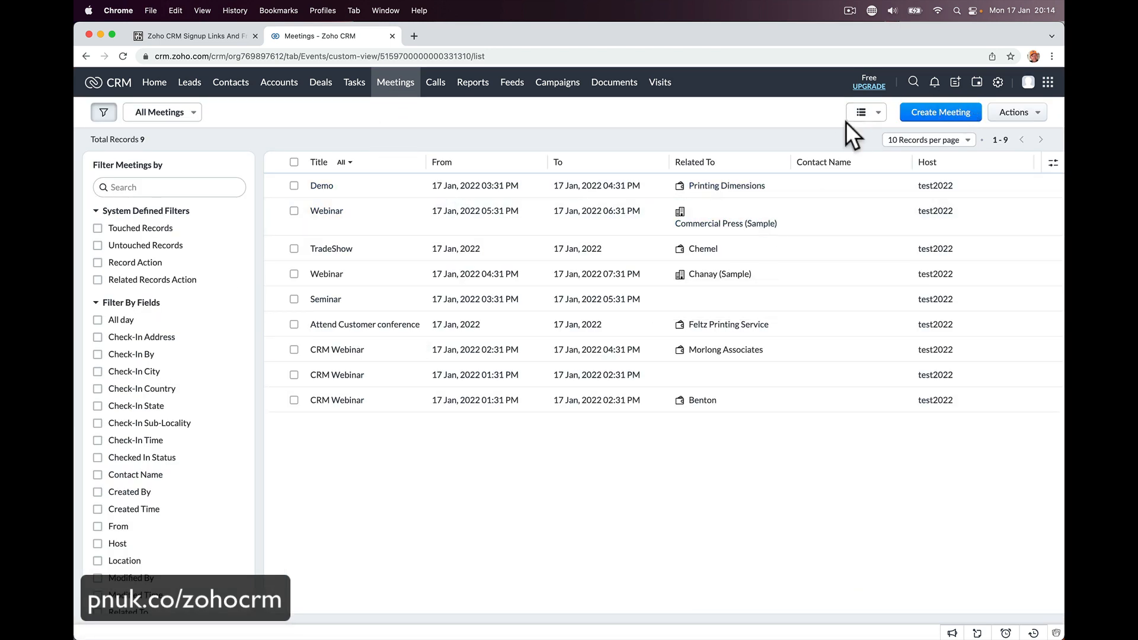
- Switch the meetings to Kanban View, then move on to the Calls list
click(864, 113)
click(866, 155)
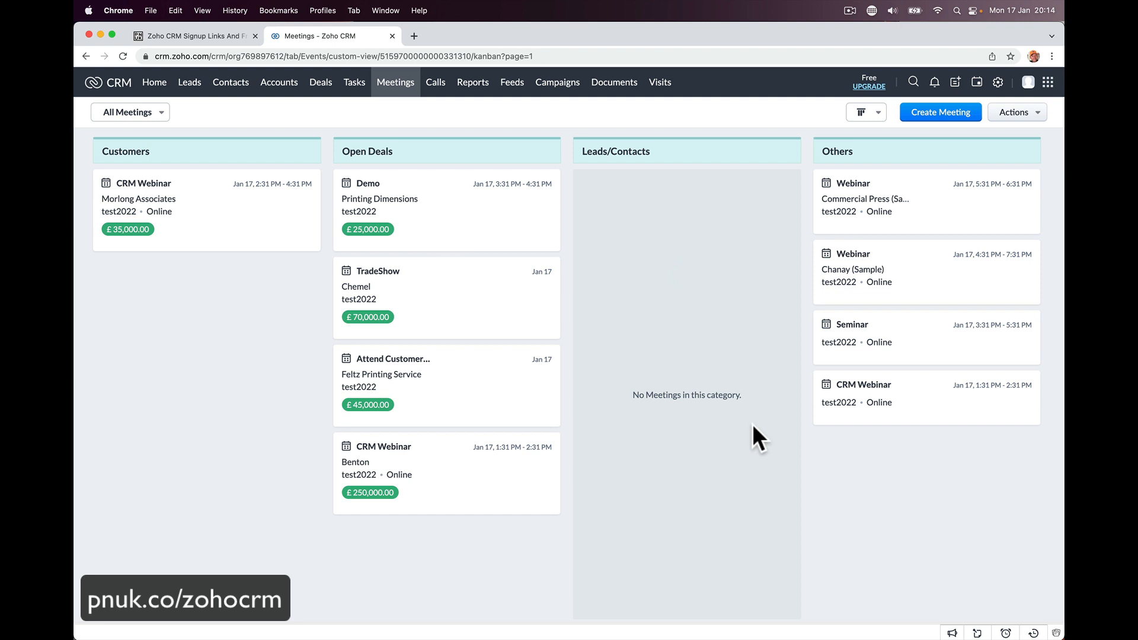
click(429, 87)
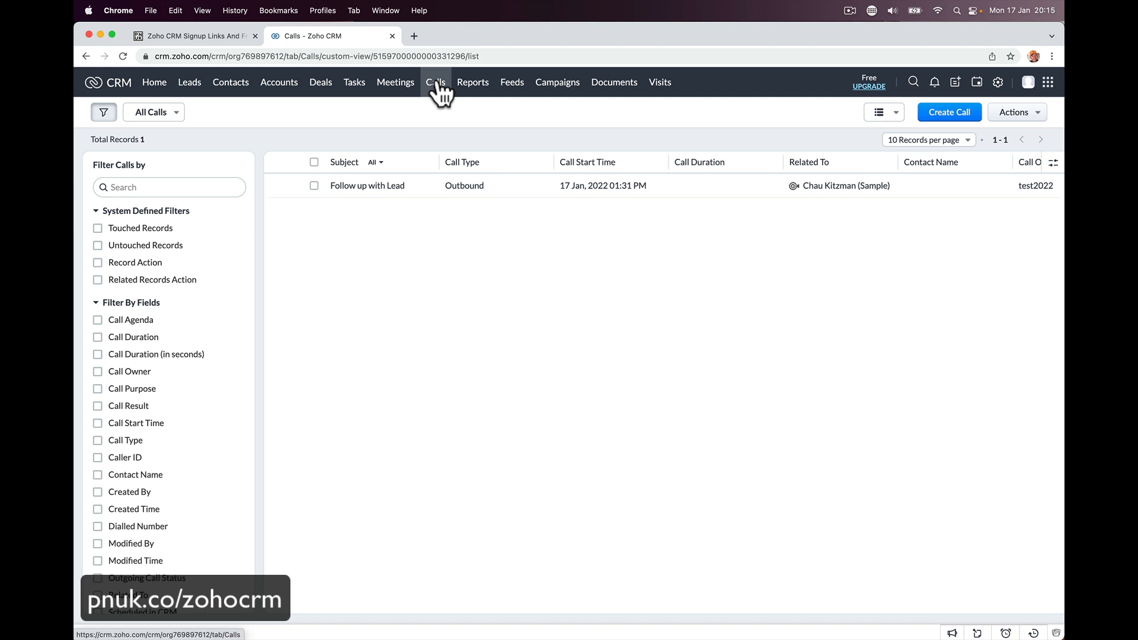
- Filter reports to the Deal Reports folder and open the Today's Sales report
click(473, 86)
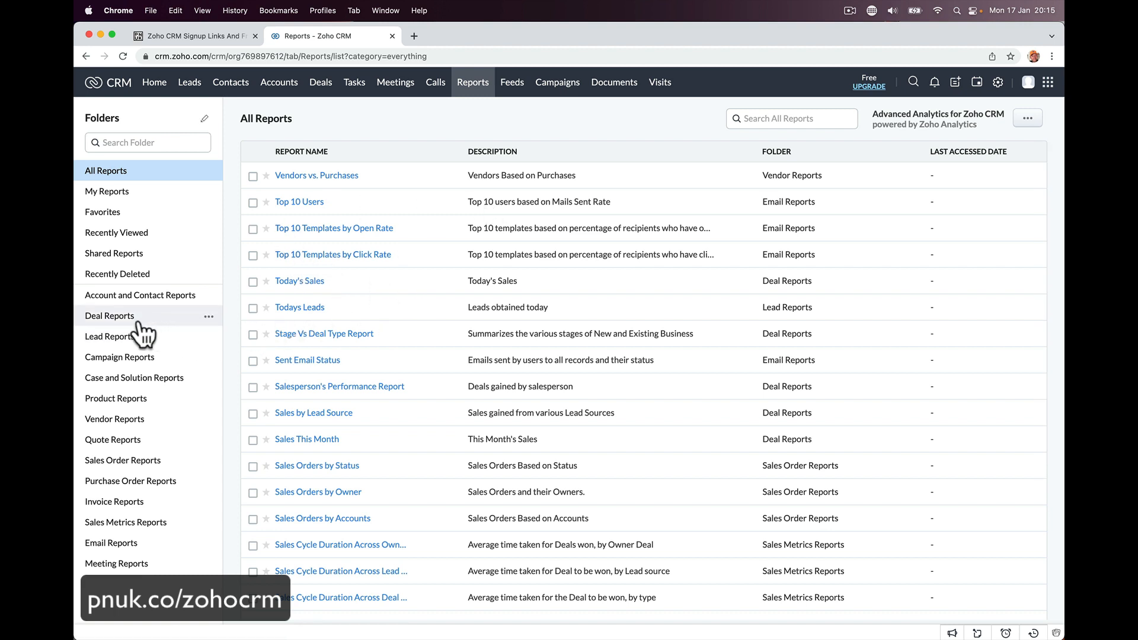
click(119, 319)
click(302, 176)
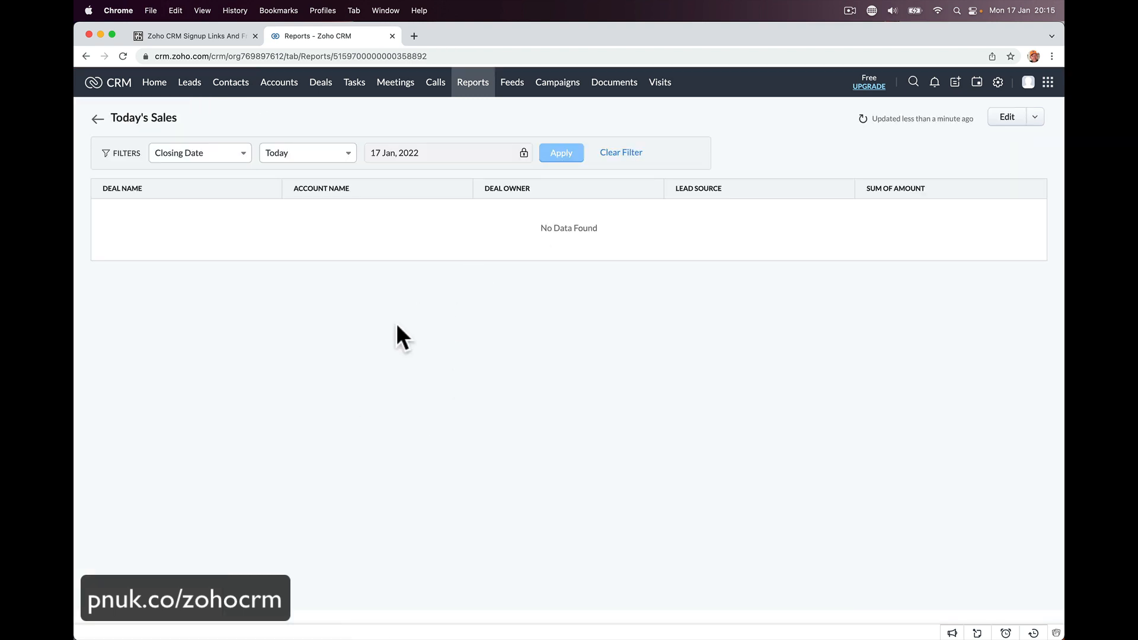
scroll(329, 181, left, 5)
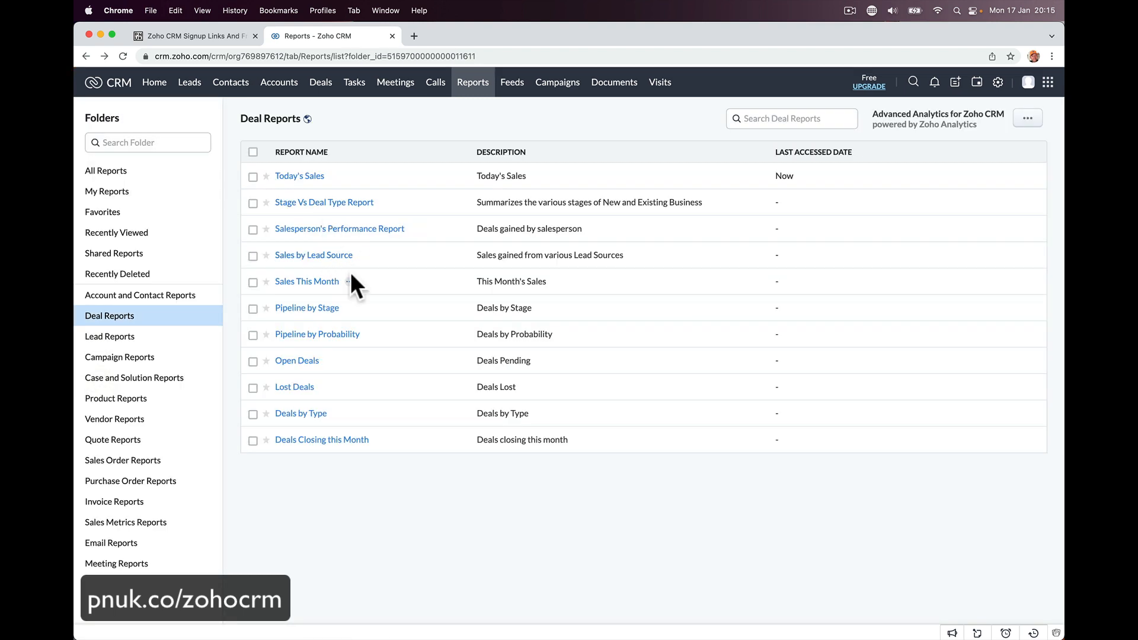
- Open the Pipeline by Stage report in the editor, then go to Feeds
click(340, 303)
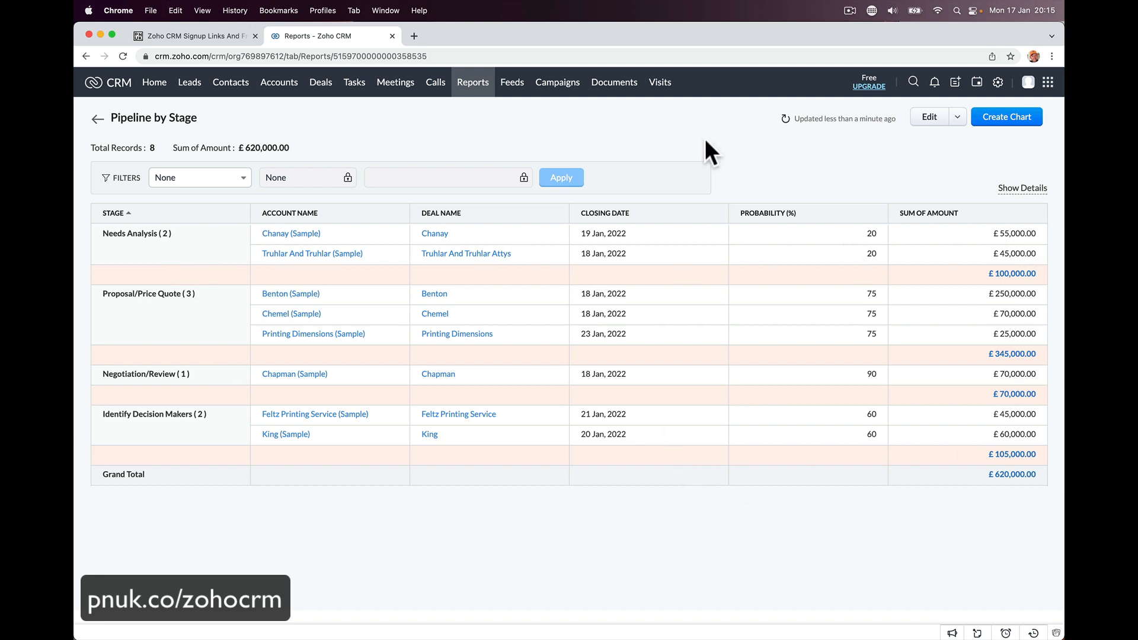
click(929, 118)
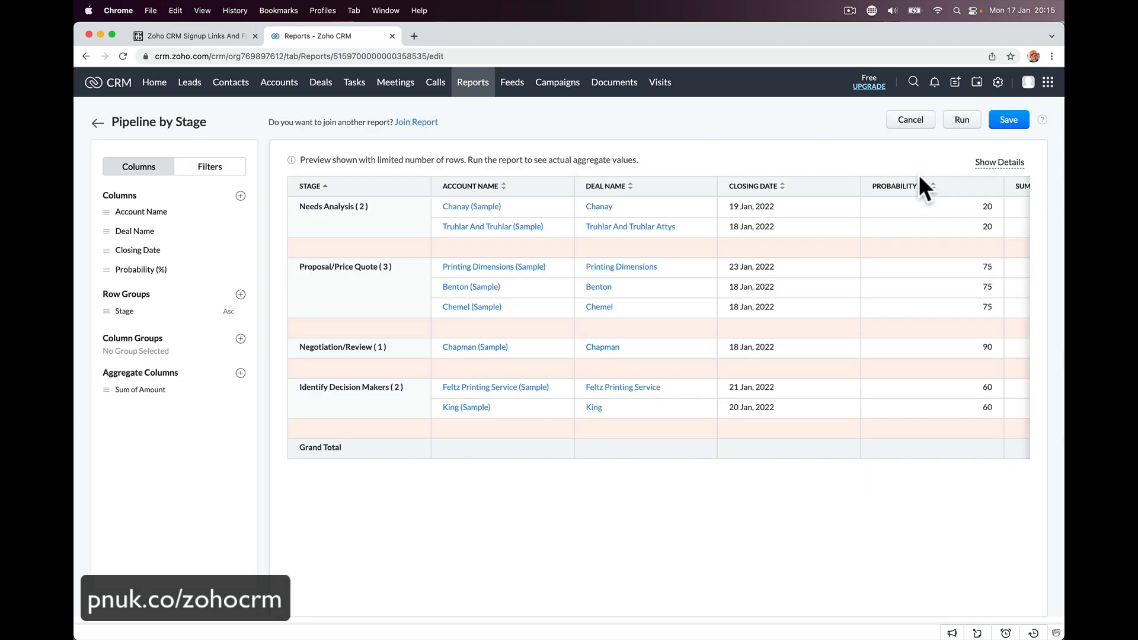
click(510, 86)
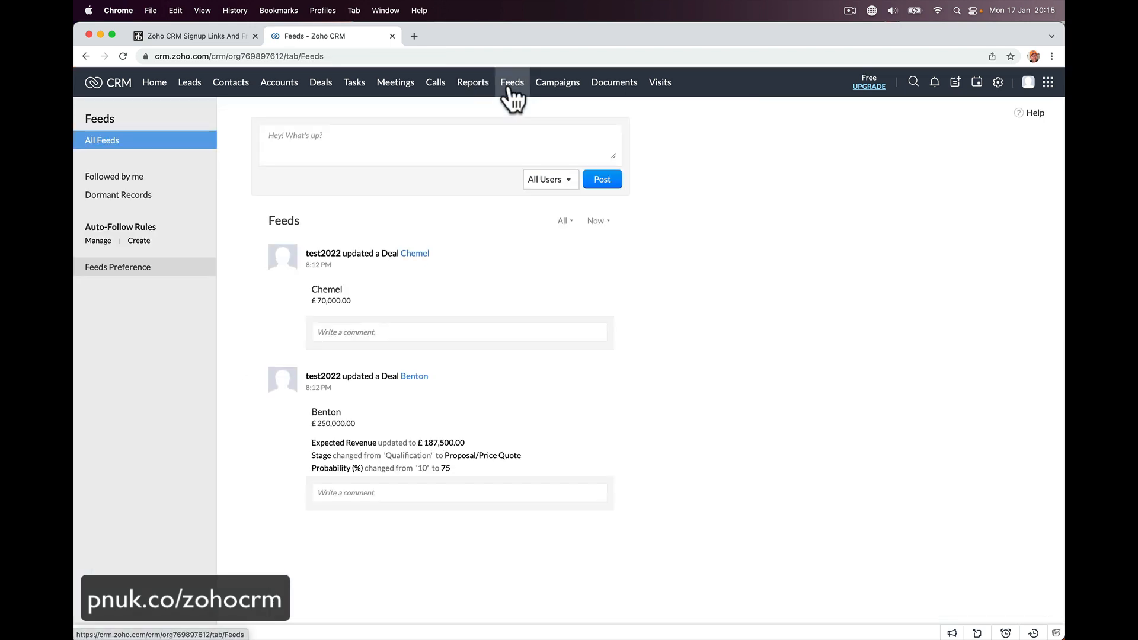
- Write the status 'Morning all did you have a nice weekend?', correct the typo, and post it
mouse_move(340, 240)
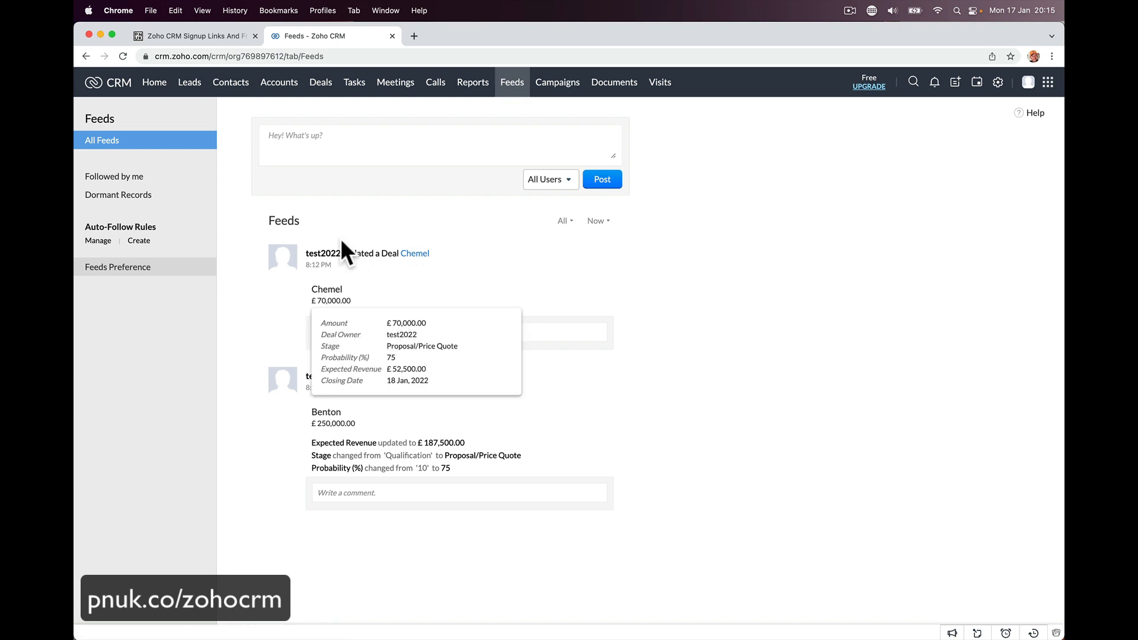
click(368, 145)
text(Morning)
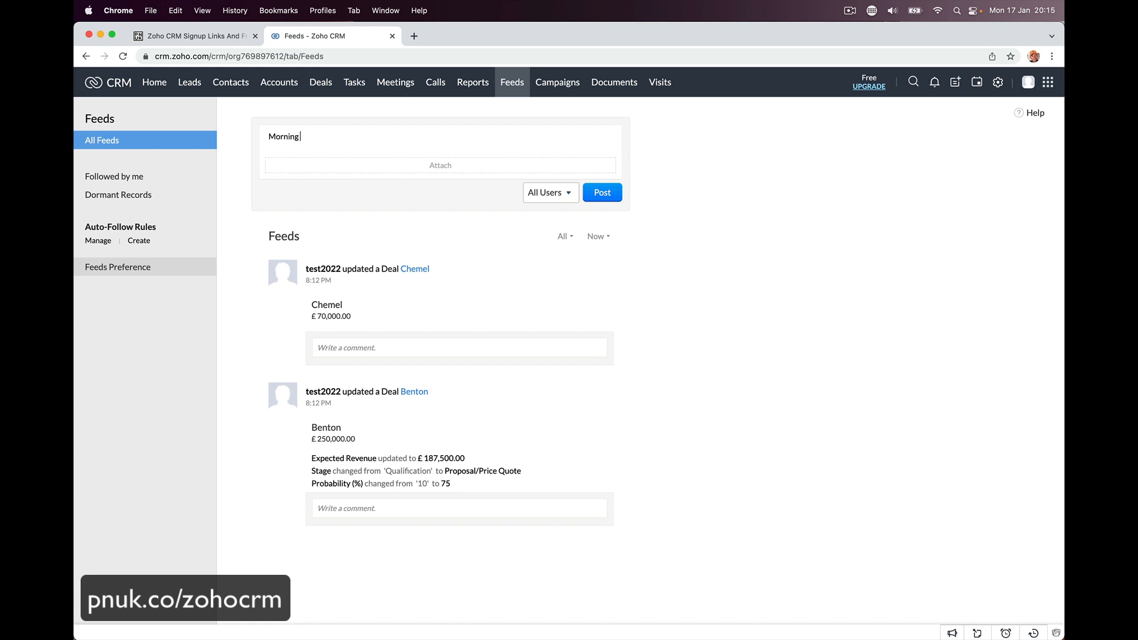
text( all did you have a nice weeked.)
key(BackSpace)
key(BackSpace)
text(nd?)
click(616, 188)
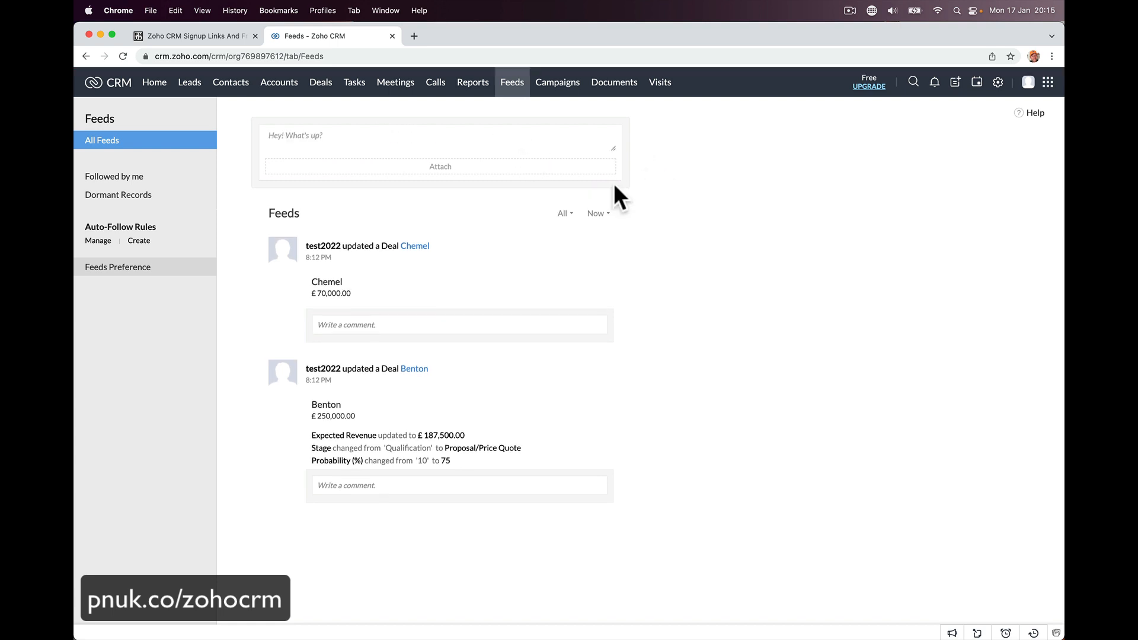
mouse_move(471, 619)
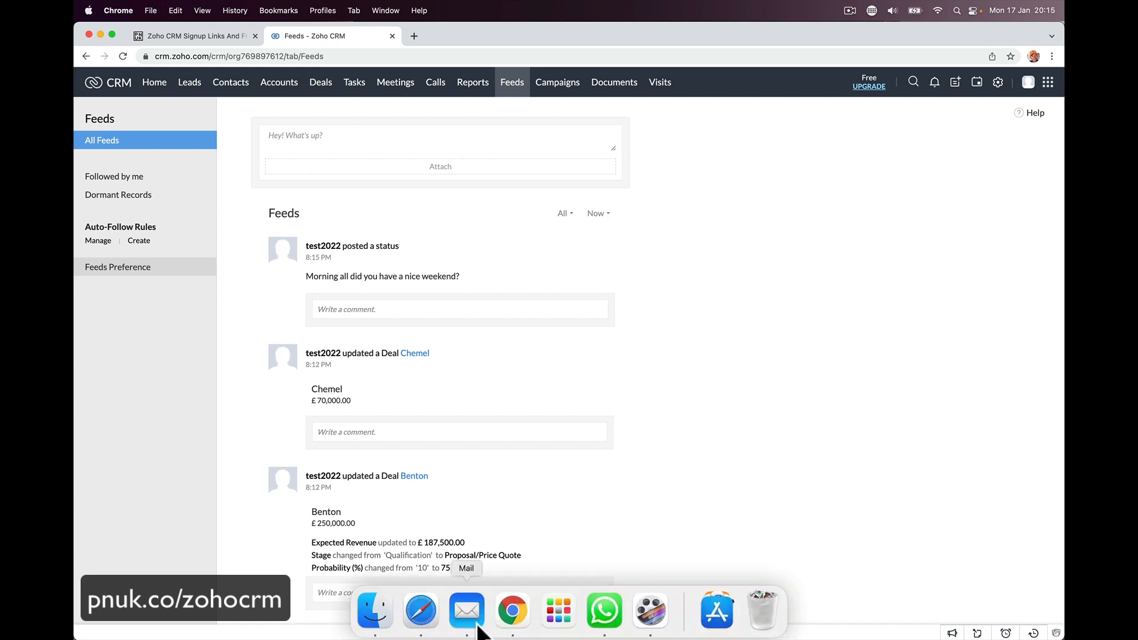
- In the second user's Safari session, comment 'I had a great one how about you?' on the weekend status
click(428, 618)
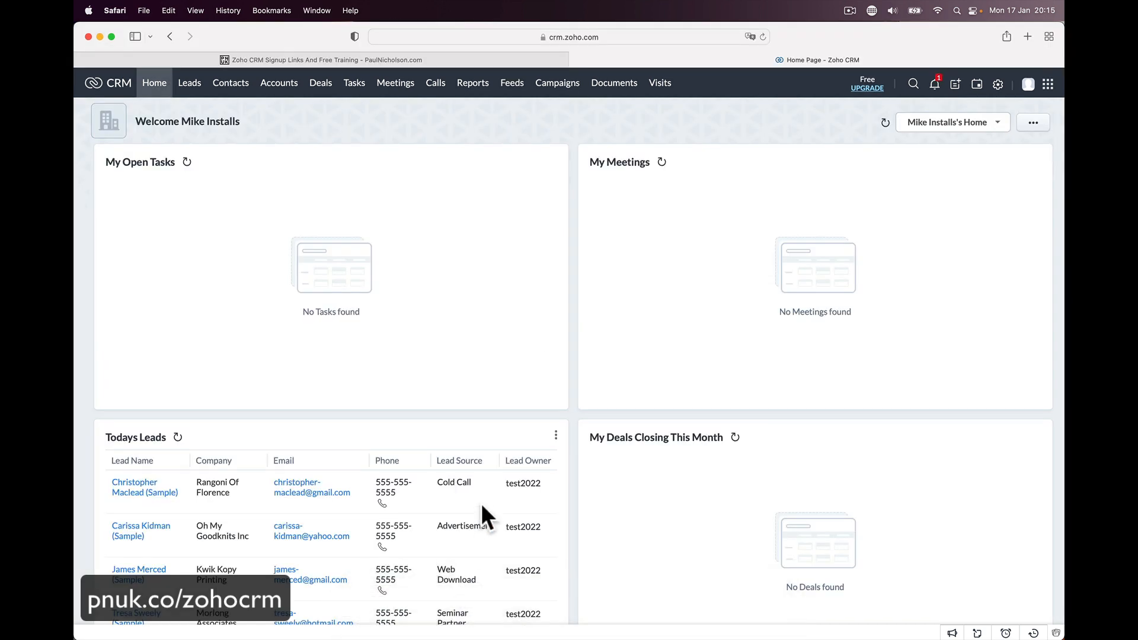
click(511, 86)
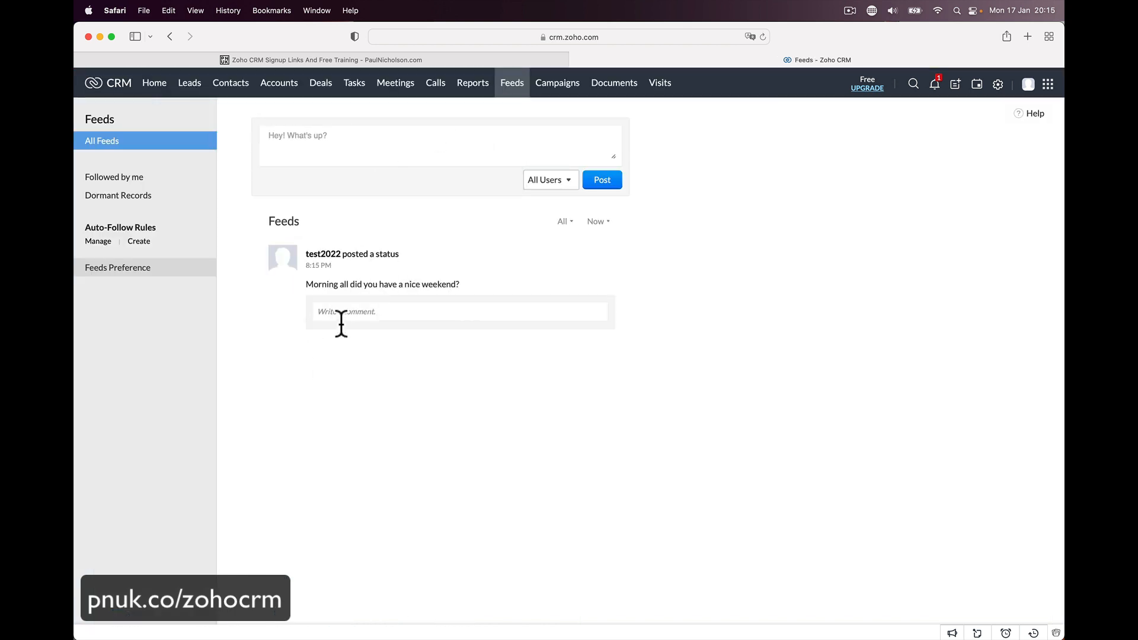
click(352, 313)
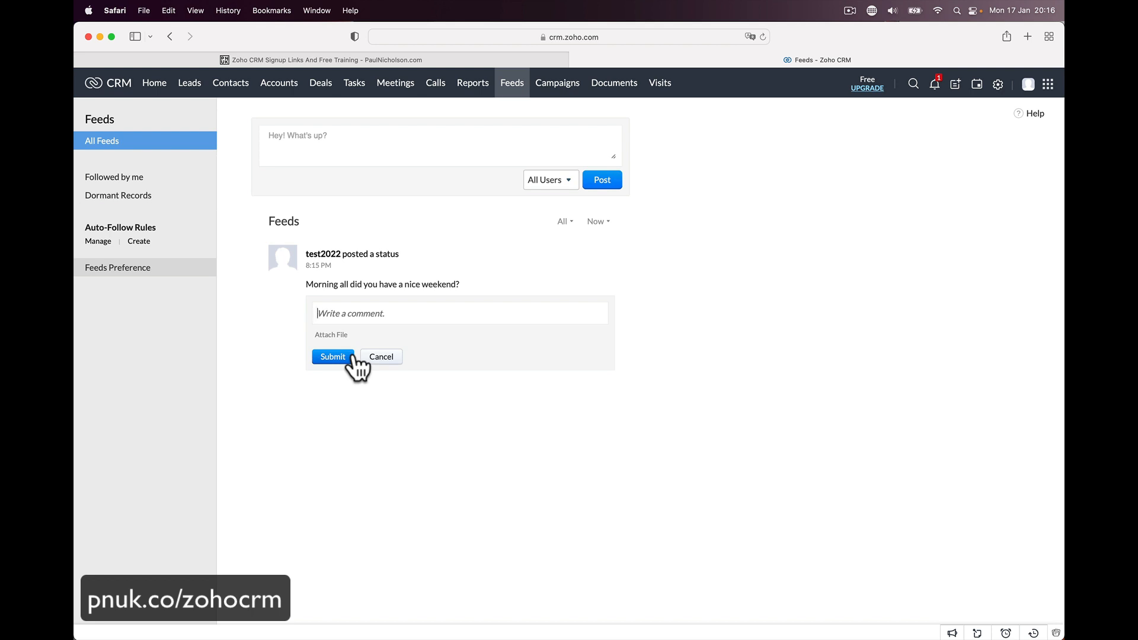
text(I had a gre)
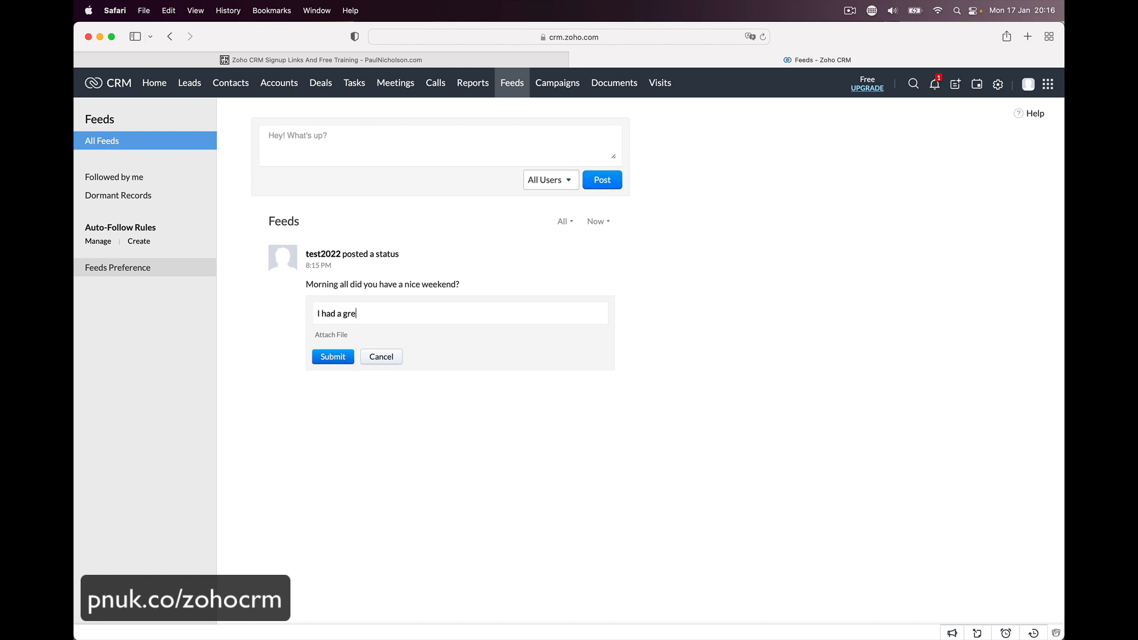
text(at one how about you?)
click(333, 357)
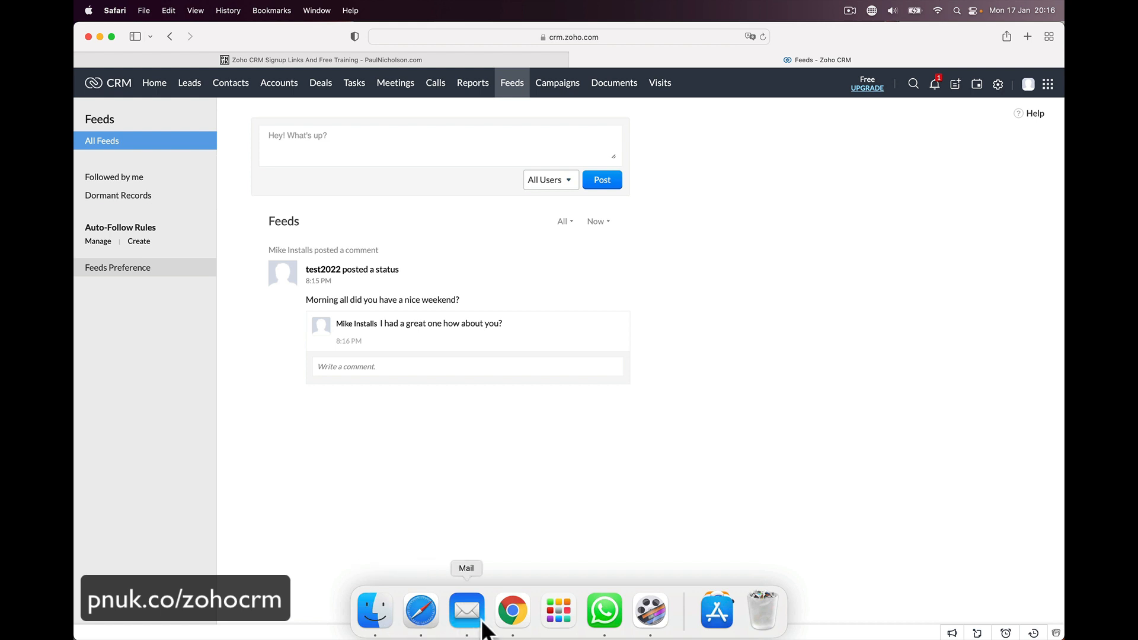
- In Chrome, read and dismiss the new comment notification, then go to Campaigns
click(514, 610)
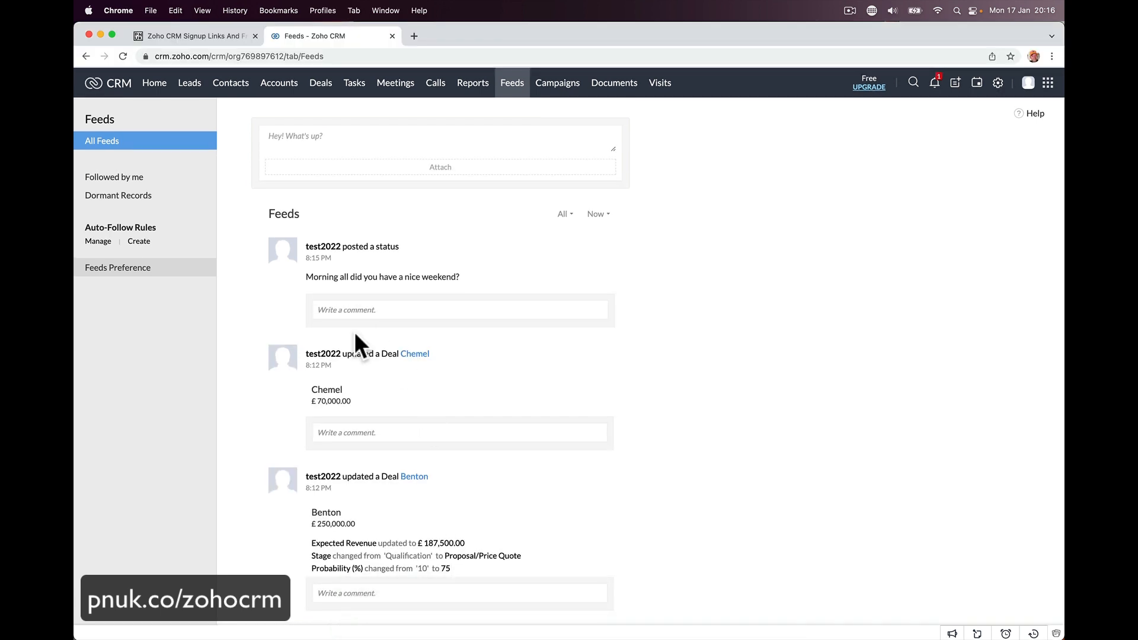
click(940, 89)
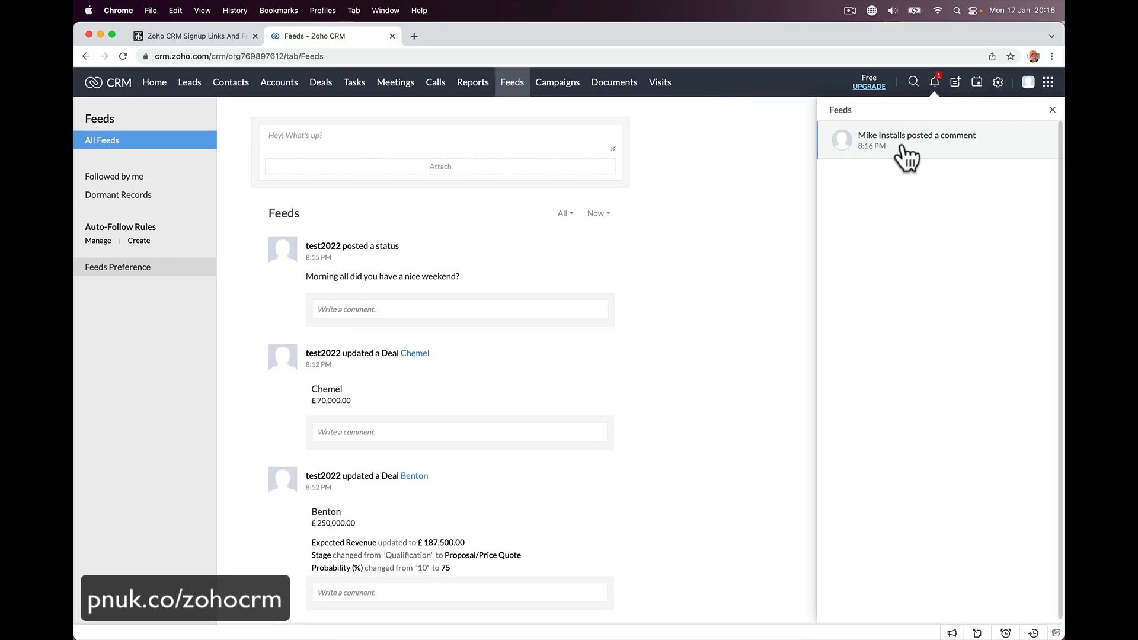
click(932, 149)
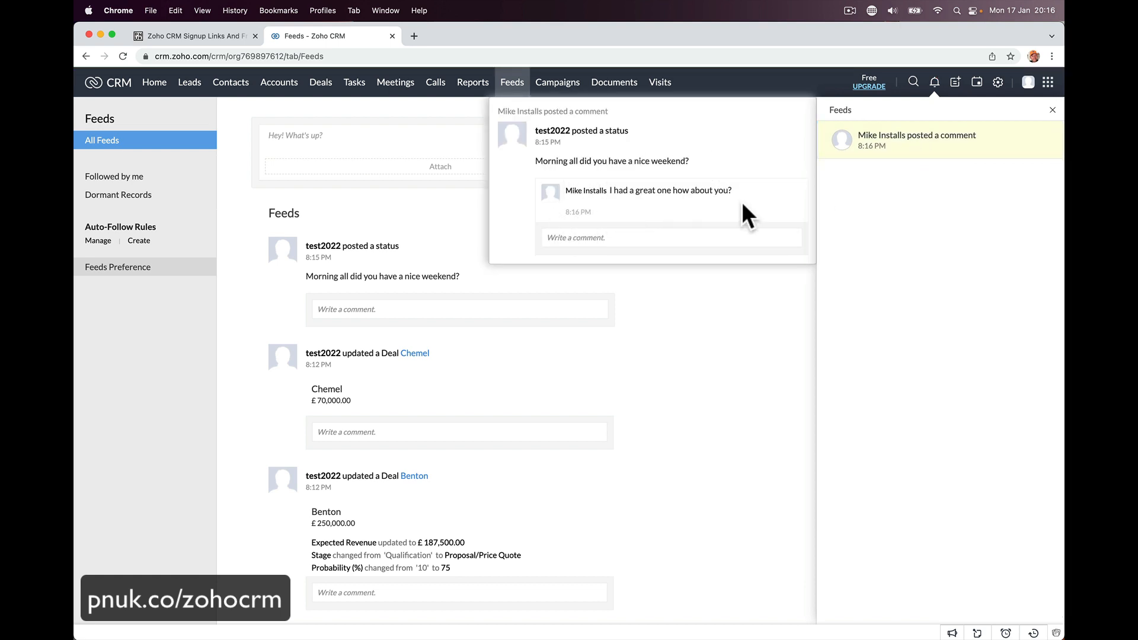
click(698, 369)
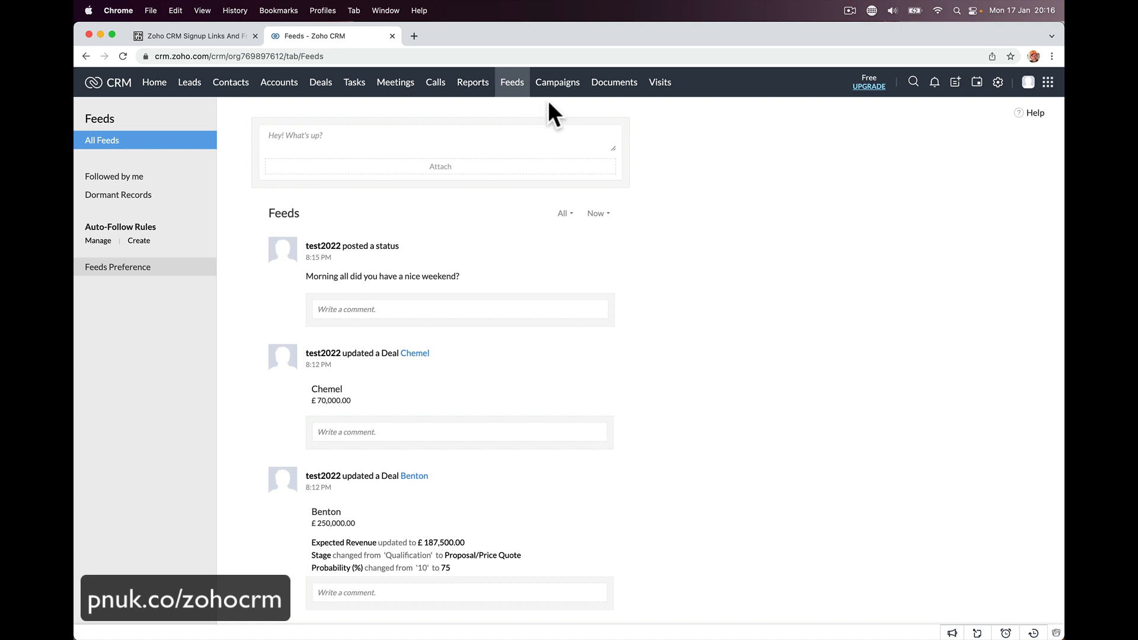
click(559, 86)
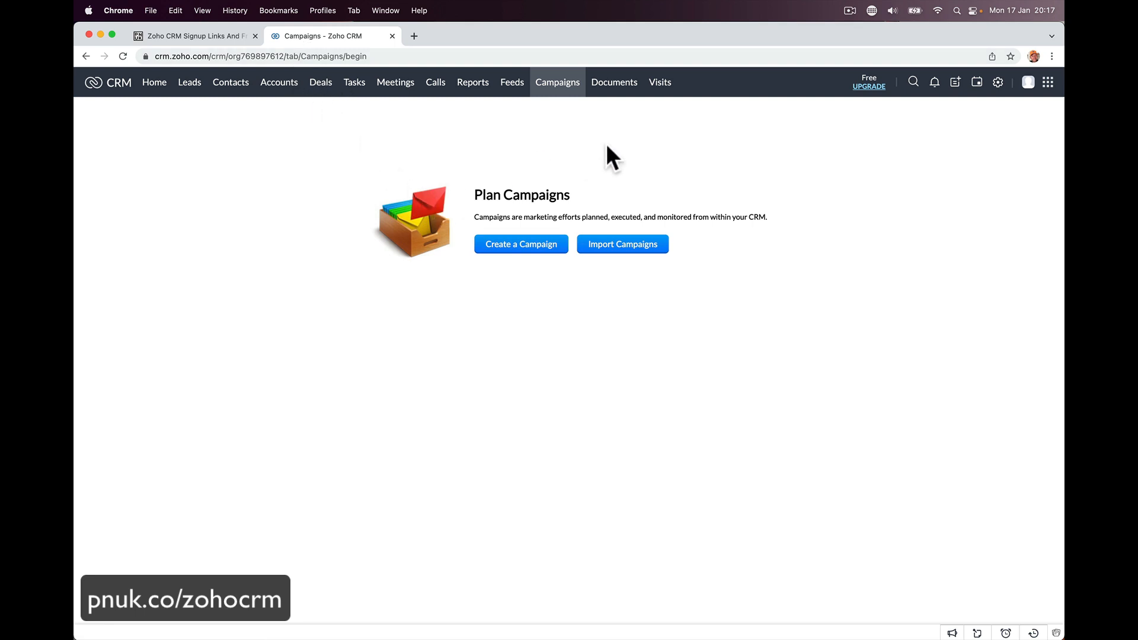
- Open the Documents area, which has no files under All Files yet
click(616, 86)
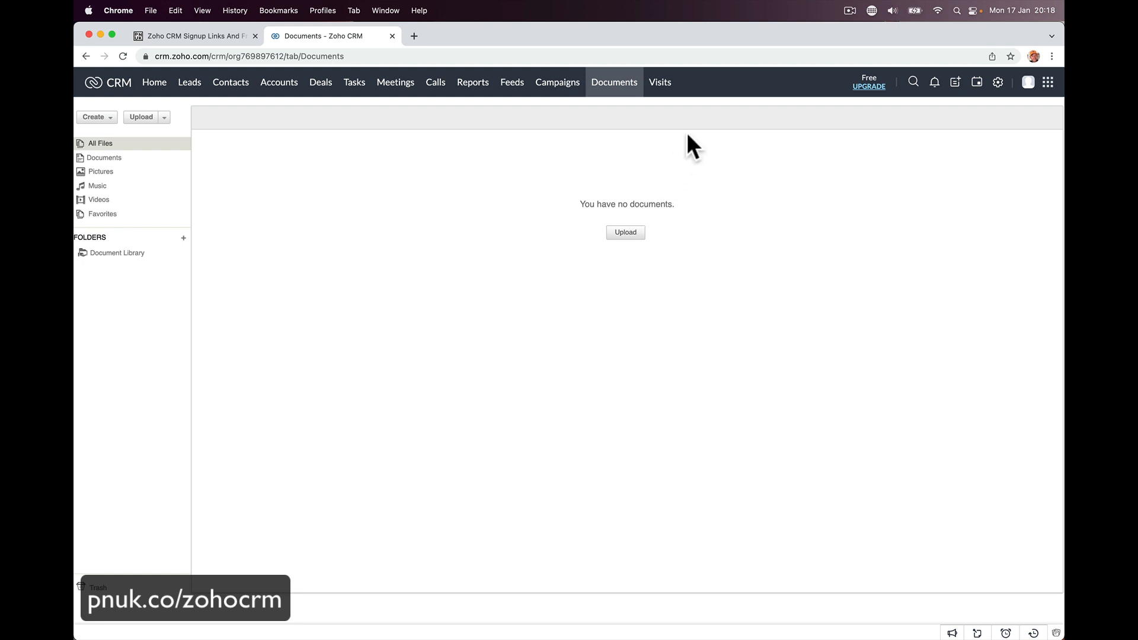
- View Visitor Tracking, preview search, notifications, quick-create and the January 2022 calendar, then open Setup
click(672, 86)
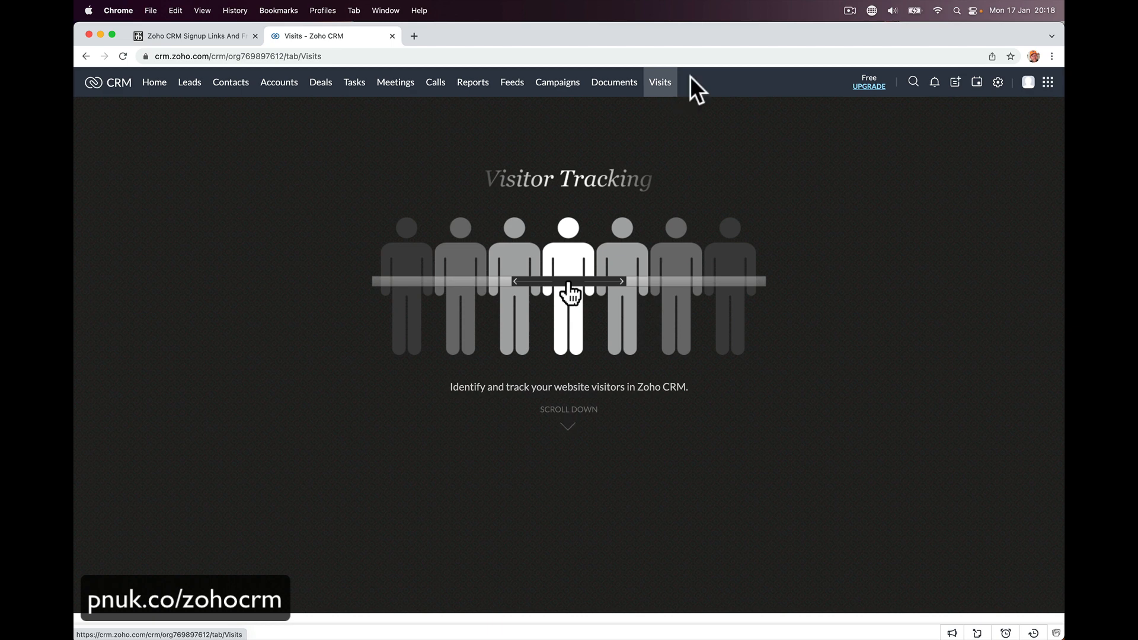
click(914, 87)
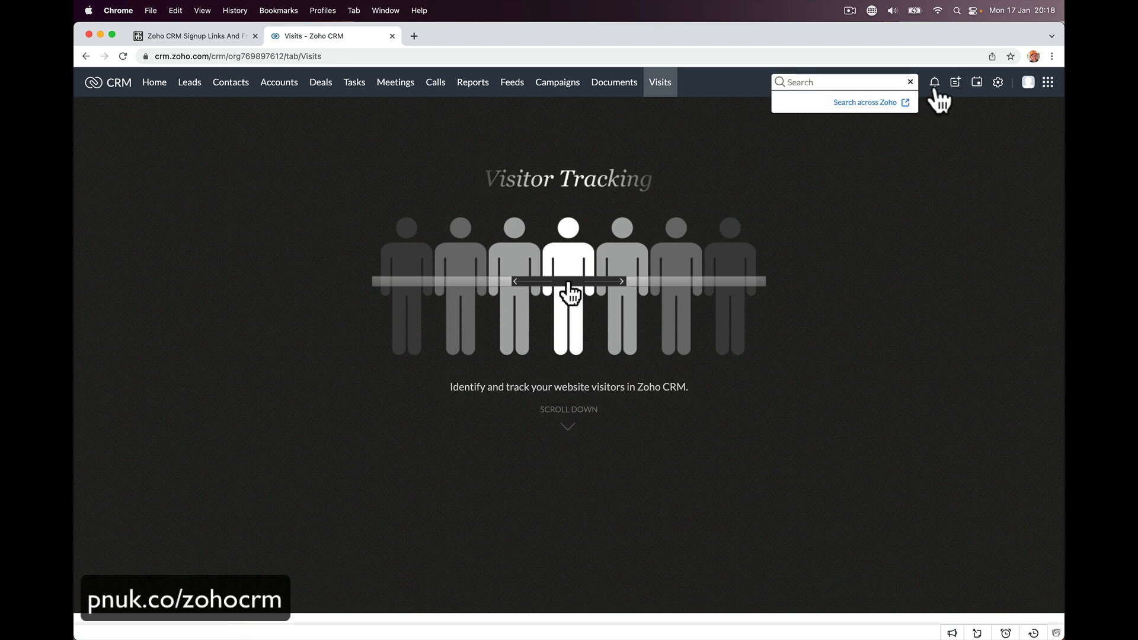
click(935, 90)
click(956, 86)
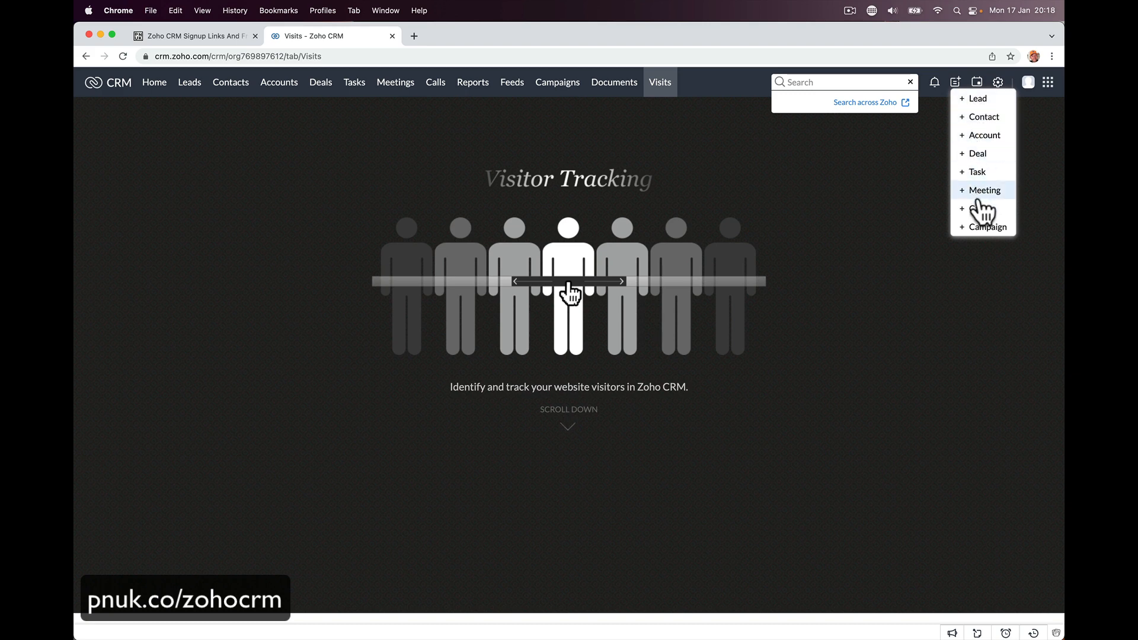
click(977, 83)
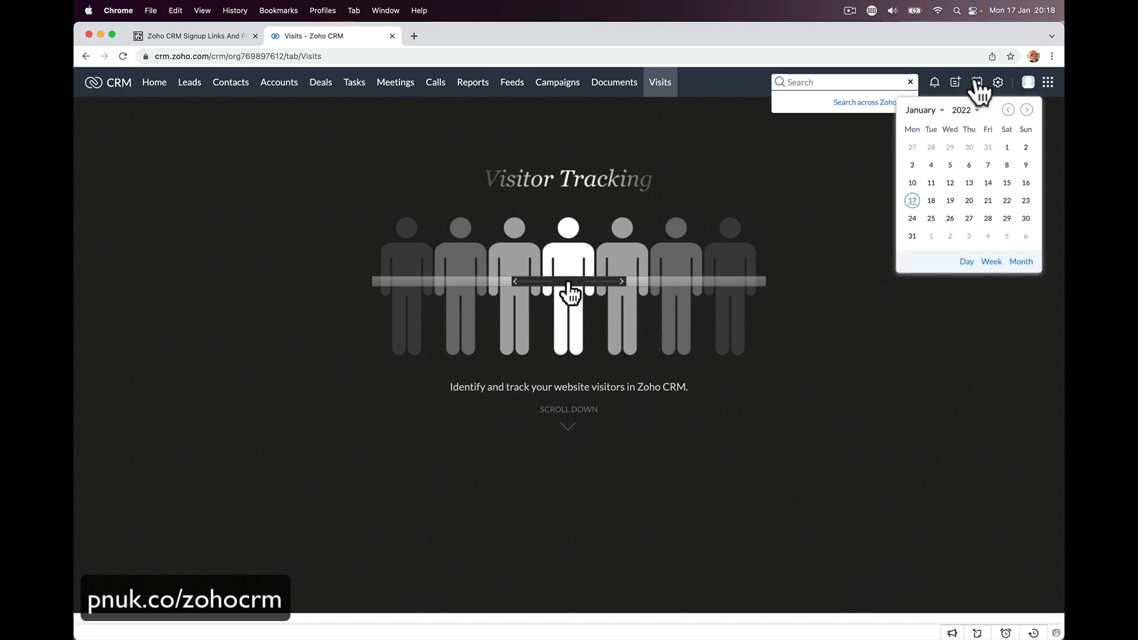
click(997, 85)
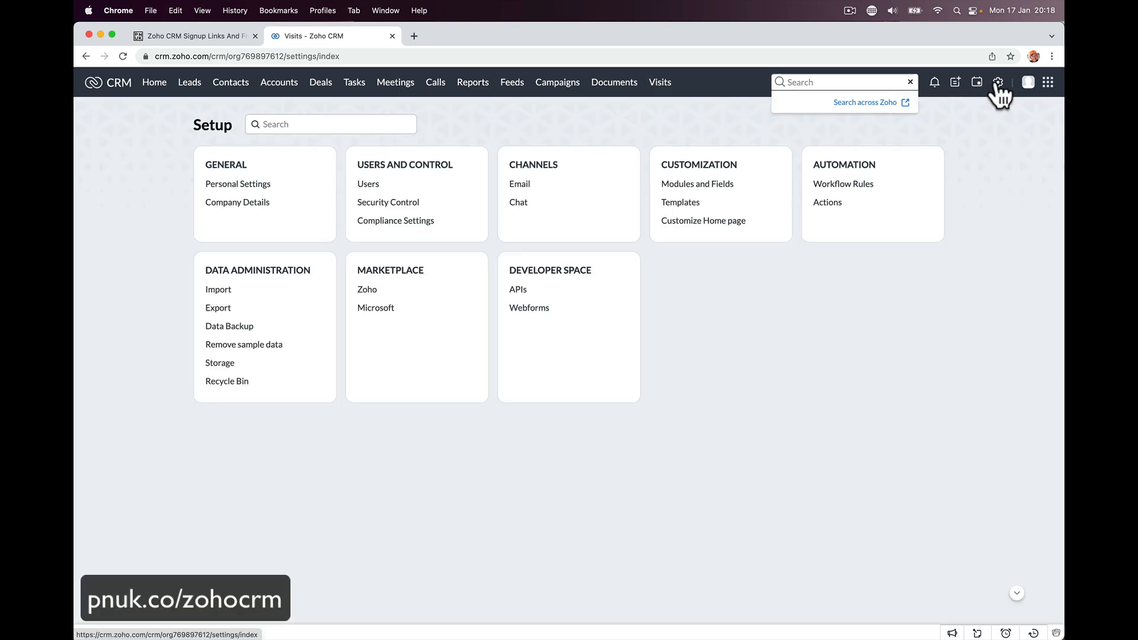
- Glance at the profile and Zia panels, then return to the Home dashboard
click(1029, 83)
click(1046, 85)
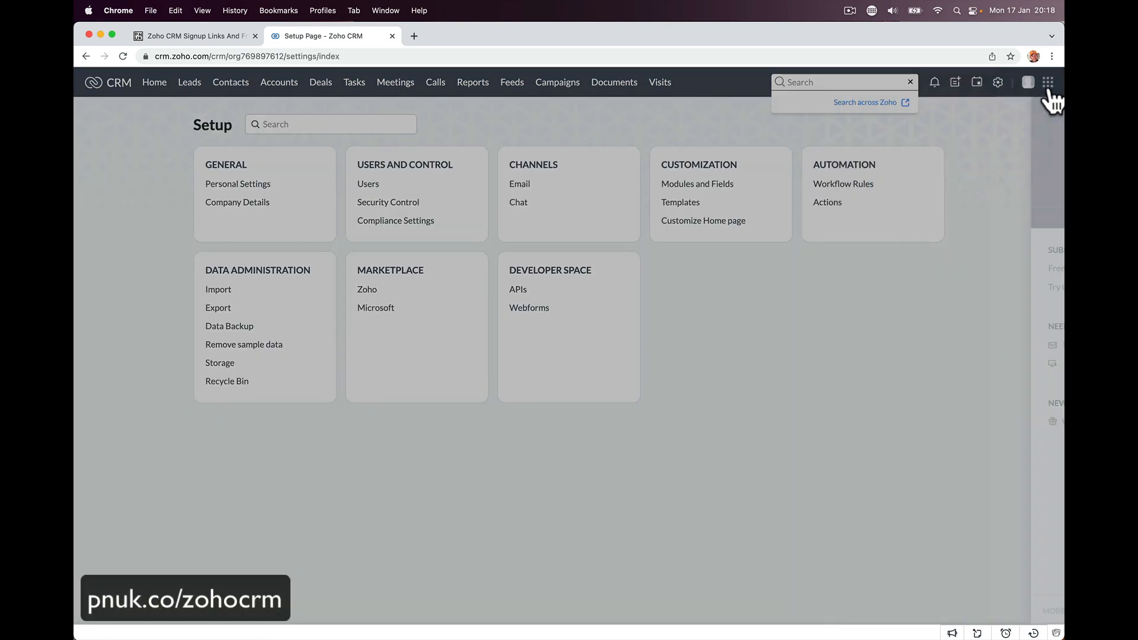
click(1047, 83)
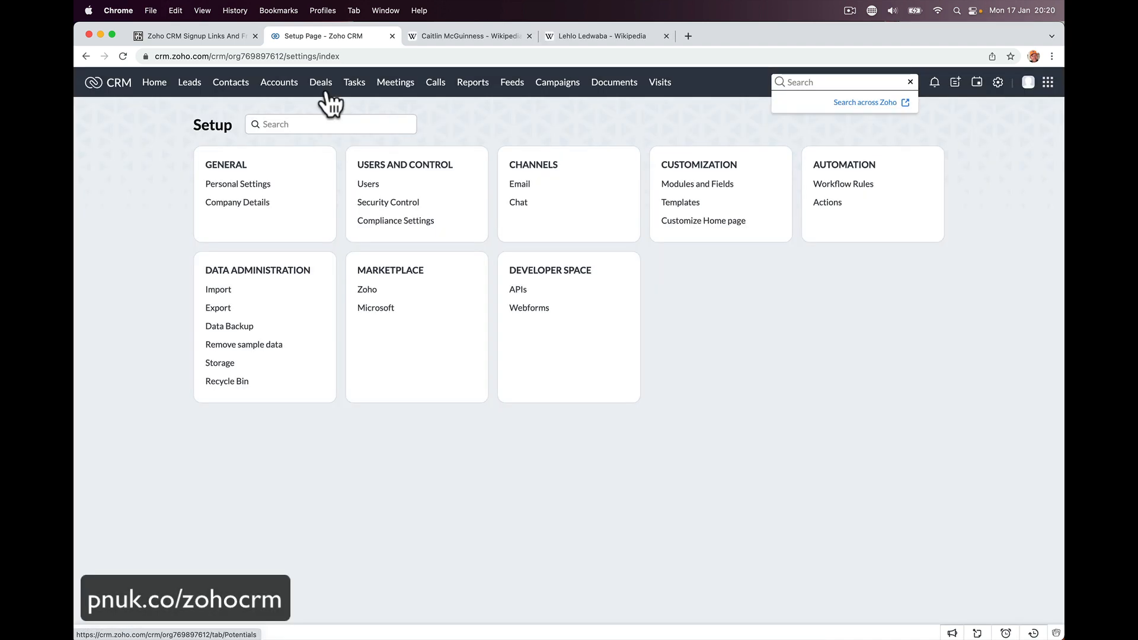
click(152, 85)
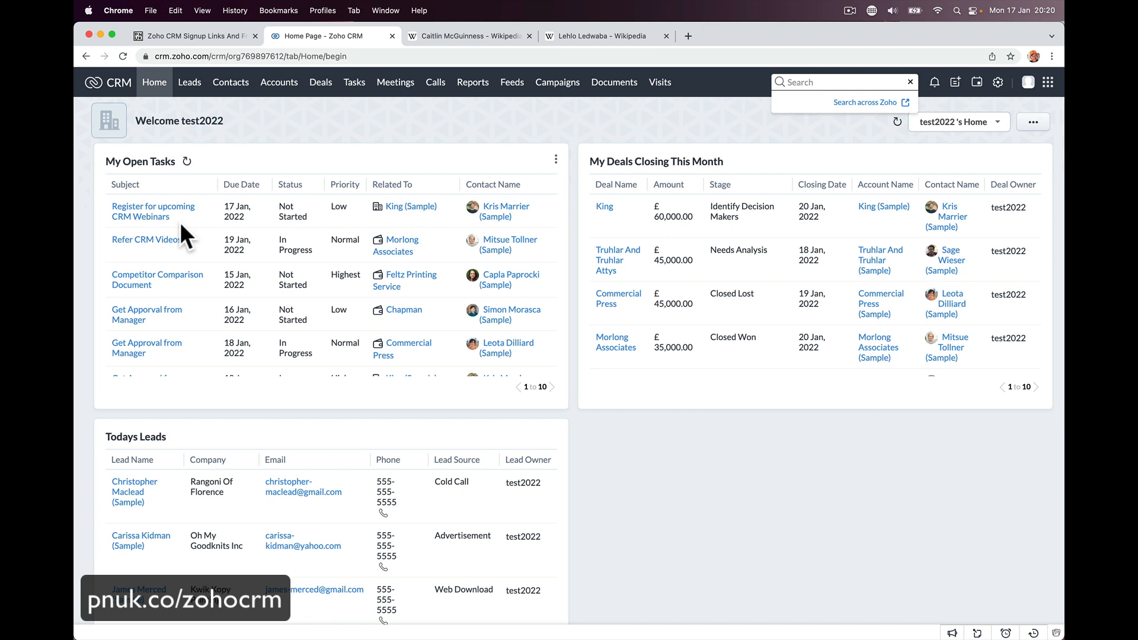
- Select the footballer article's title, then load seven random Wikipedia articles in the boxer tab
click(470, 28)
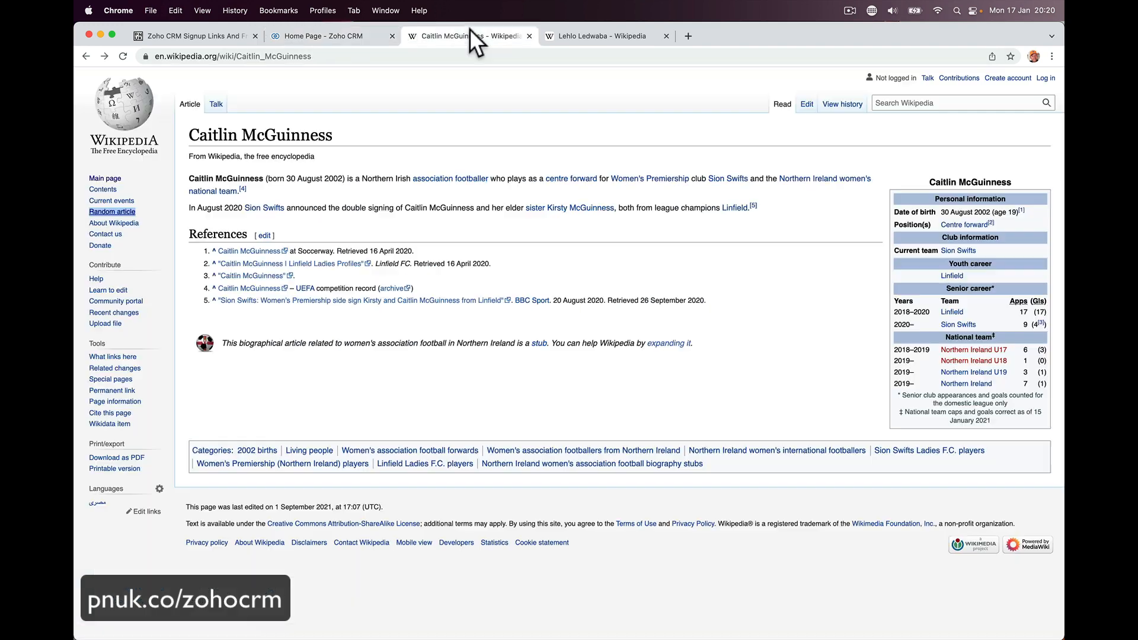
drag(189, 135, 356, 128)
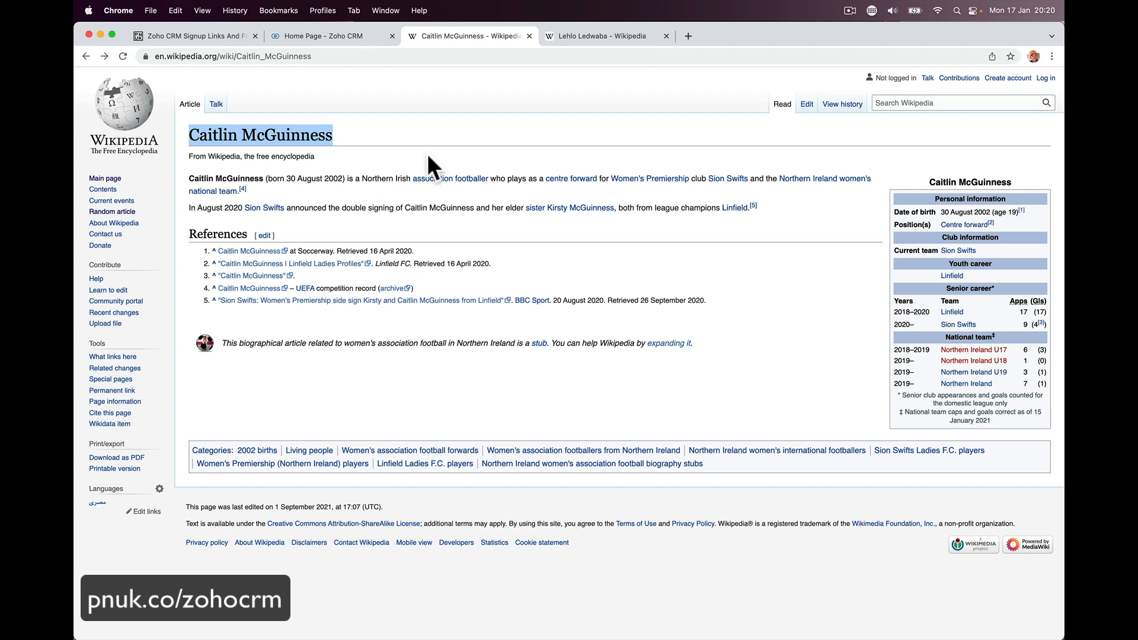
click(599, 29)
click(118, 213)
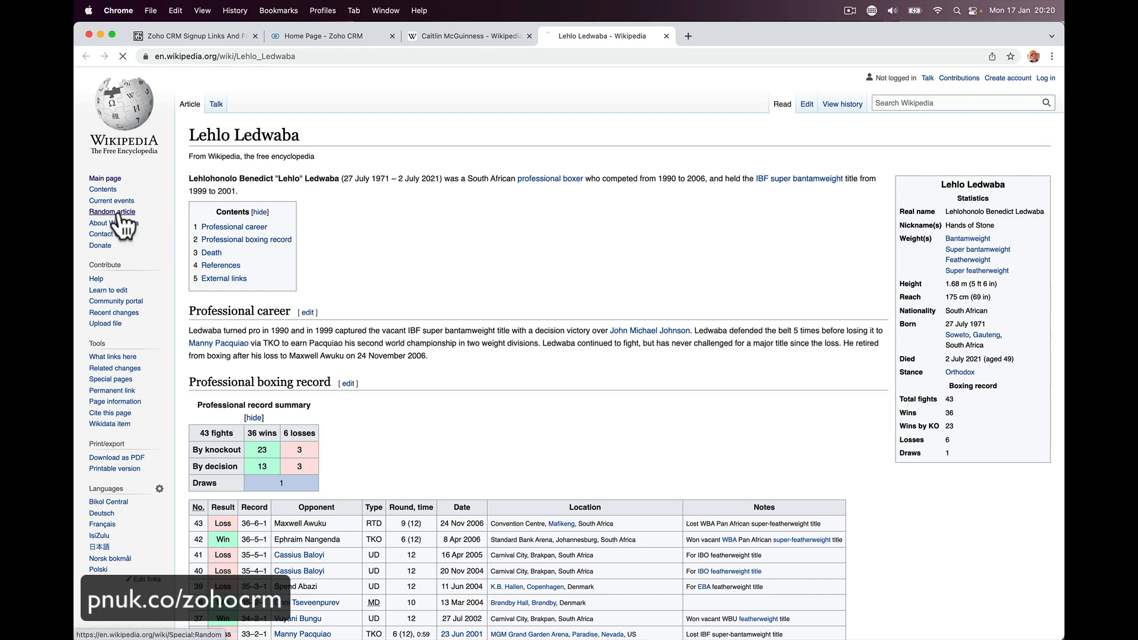
click(118, 213)
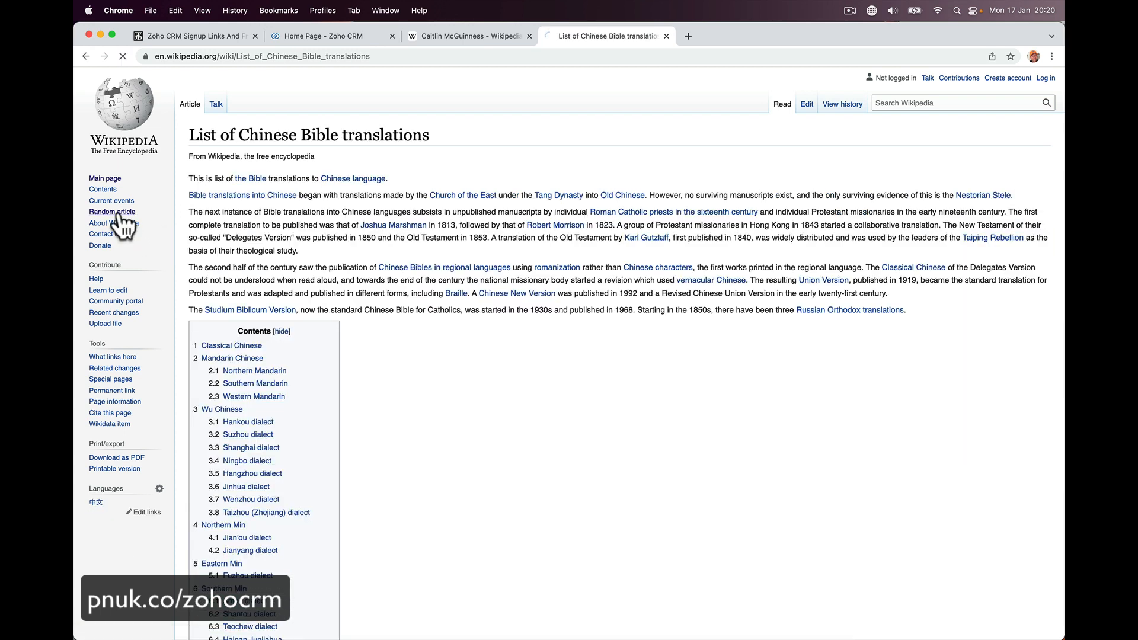
click(118, 213)
click(118, 214)
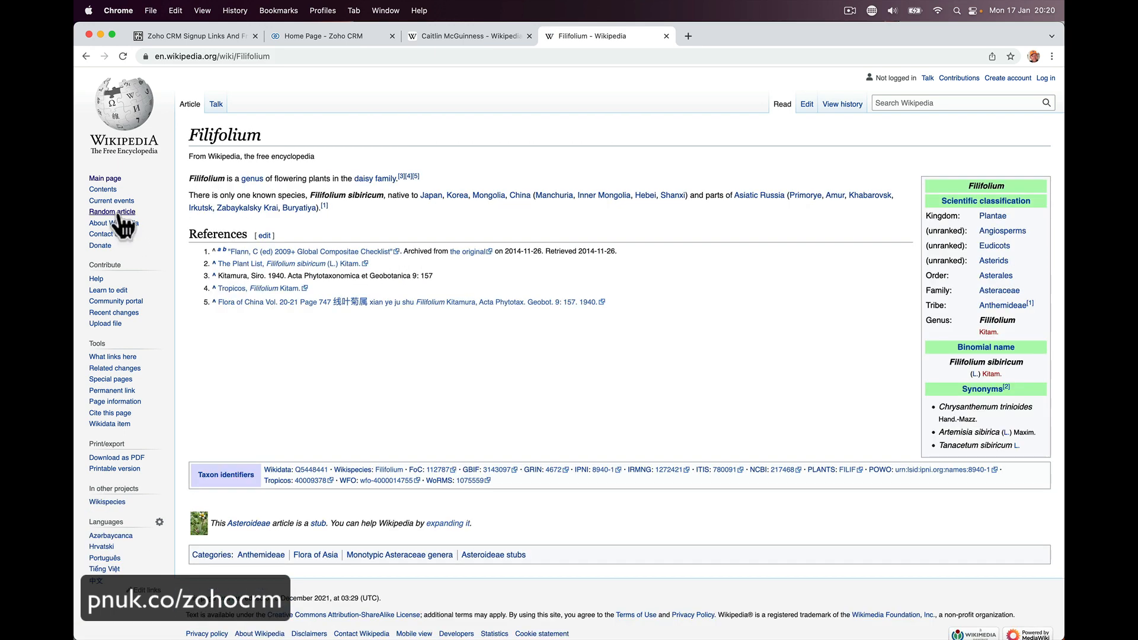
click(118, 213)
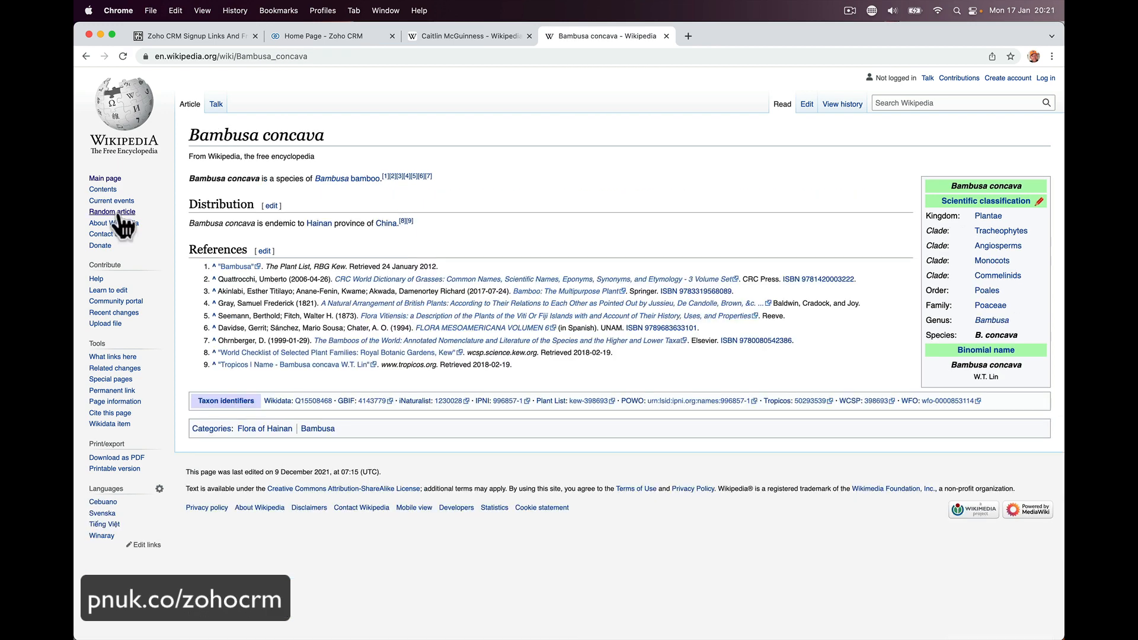
click(118, 213)
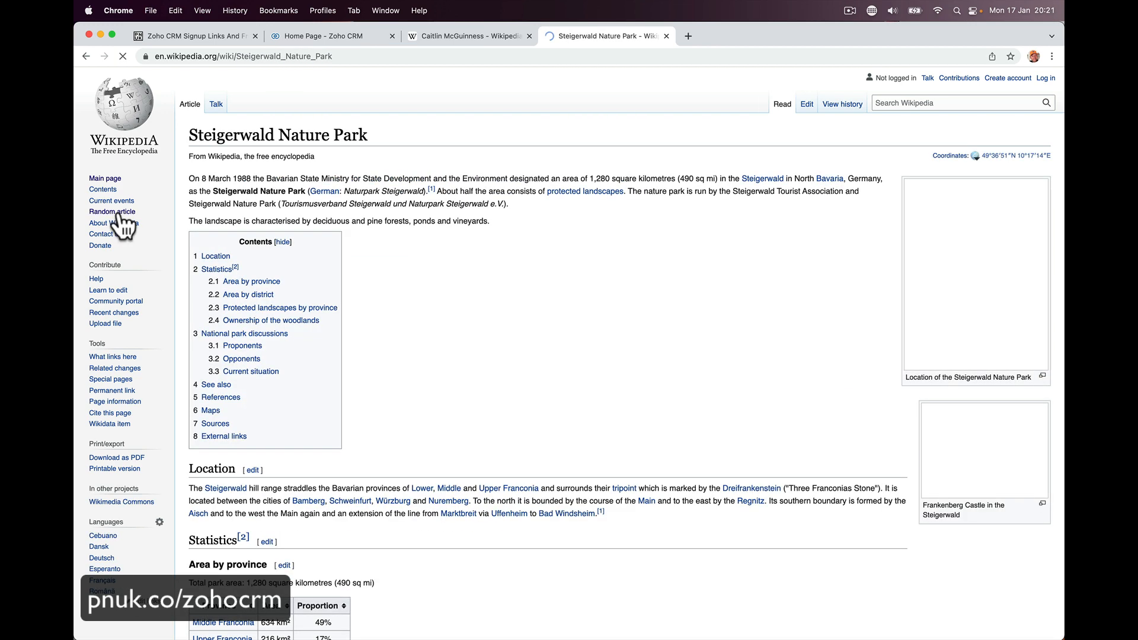
click(118, 214)
- Go back to Steigerwald Nature Park, copy the footballer article's title, then open the Zoho signup links page
key(super+bracketleft)
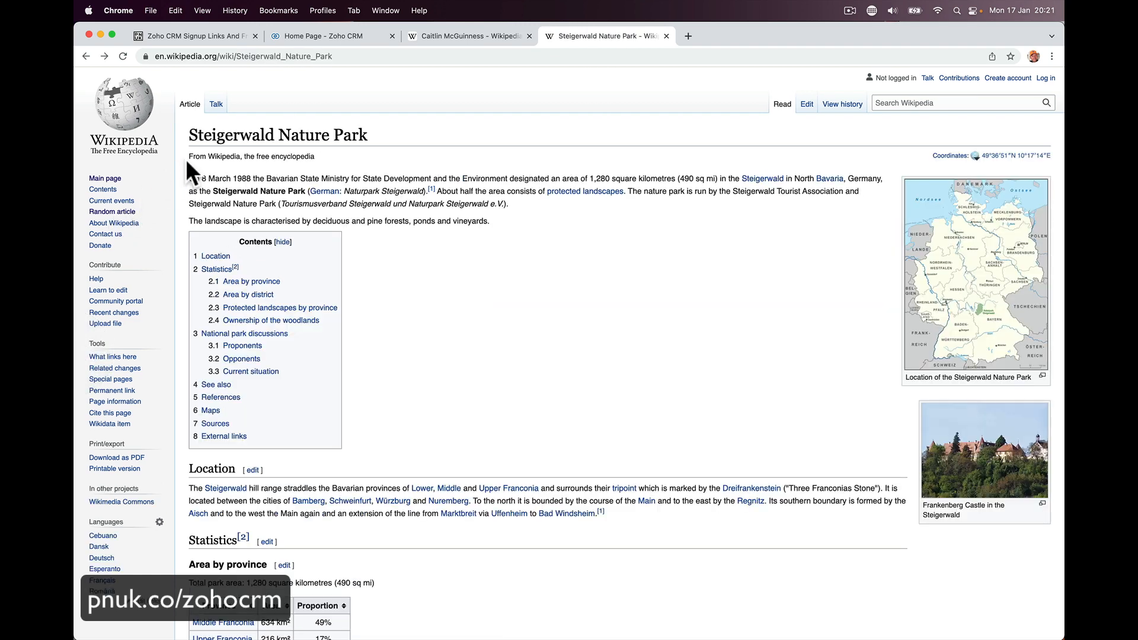
click(445, 38)
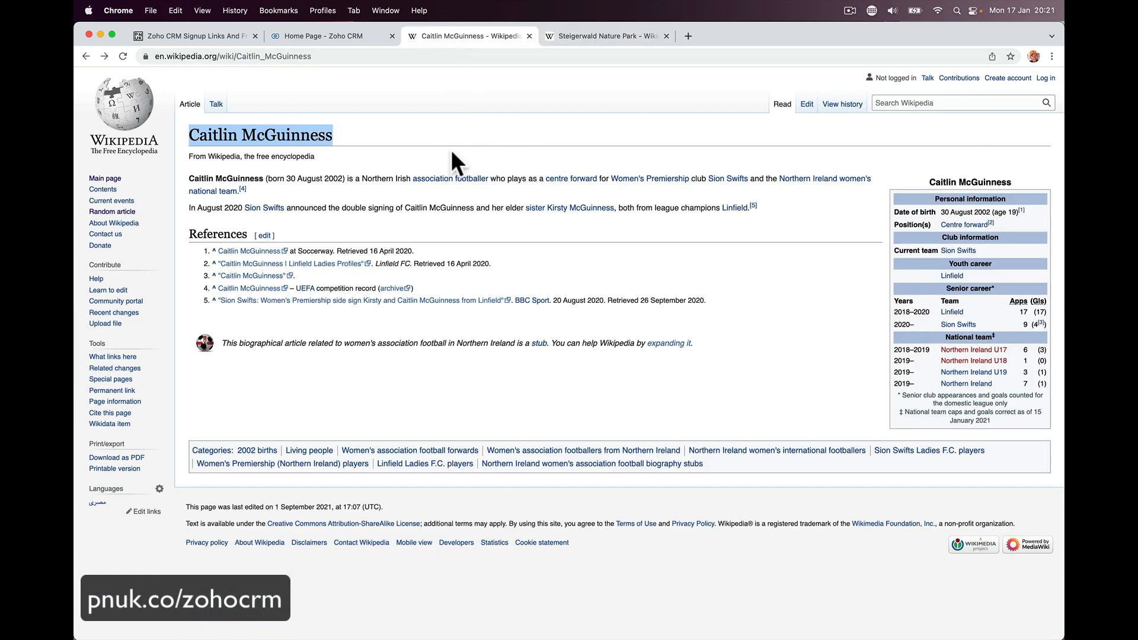
right_click(276, 142)
click(296, 170)
click(329, 38)
click(225, 42)
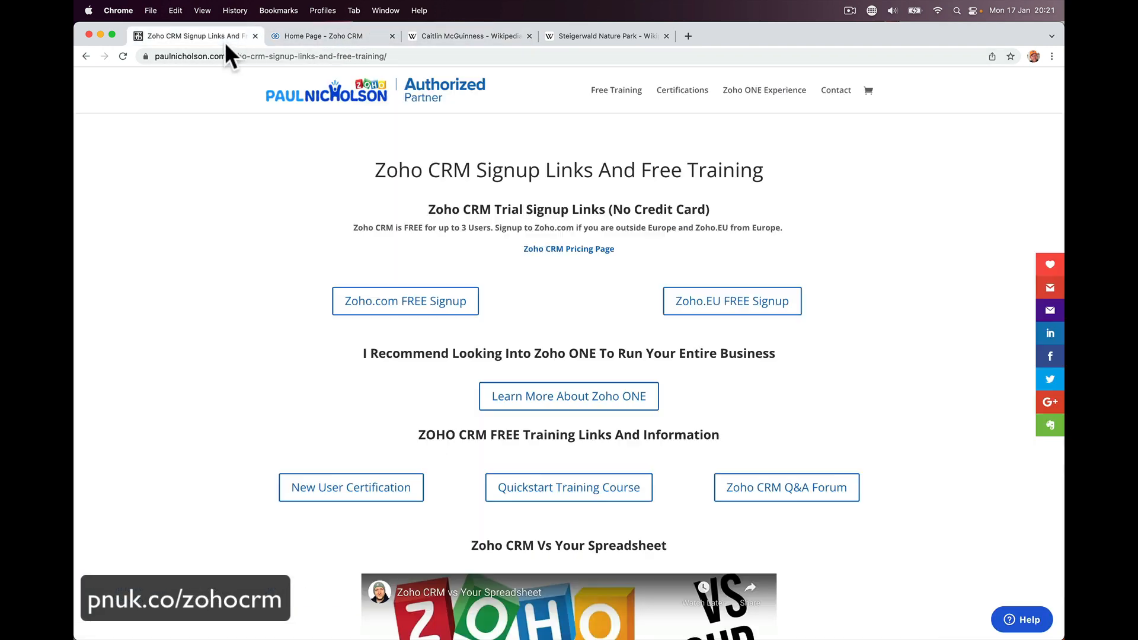
- Open the Leads list showing the 10 leads and close its search box
click(294, 41)
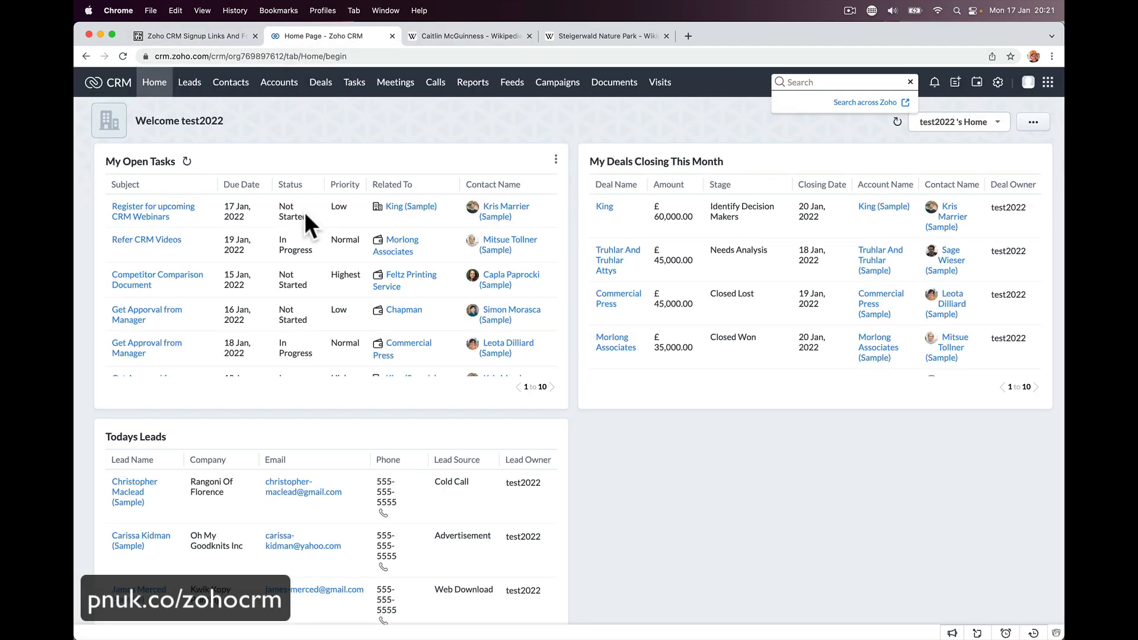
click(189, 83)
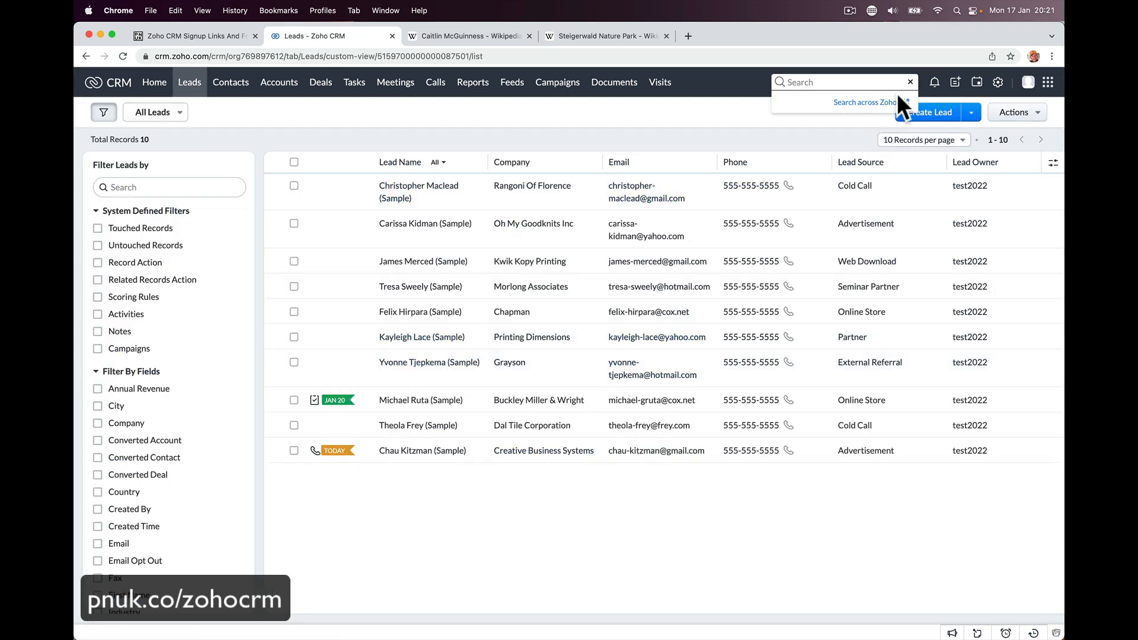
click(911, 83)
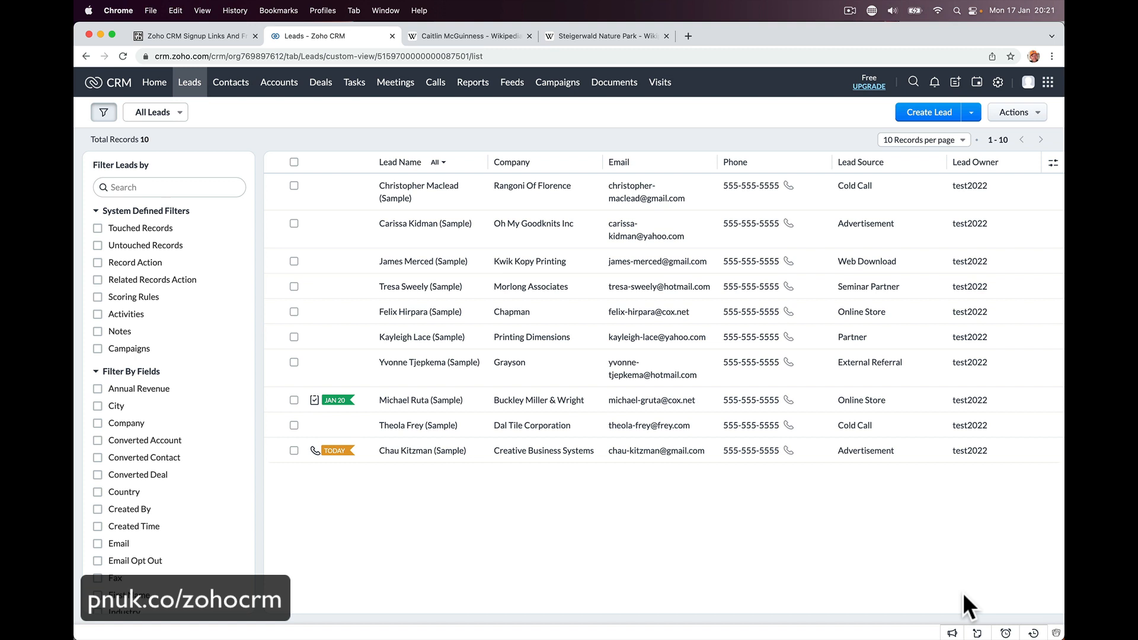
- Return to the Feeds page in the Safari session showing the weekend status
mouse_move(718, 637)
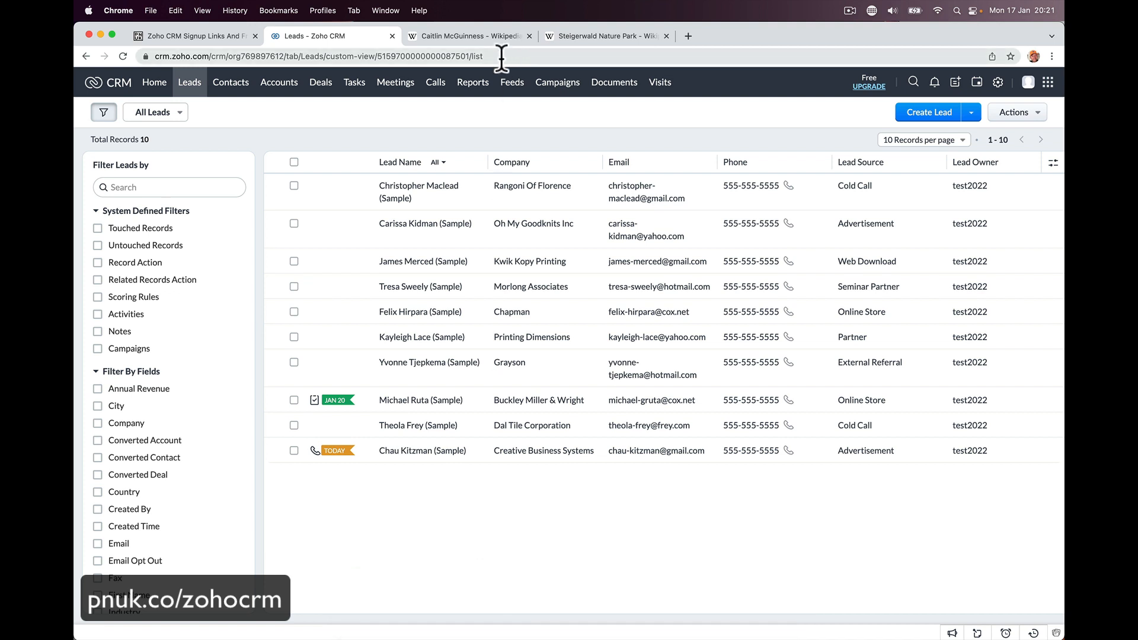
click(512, 86)
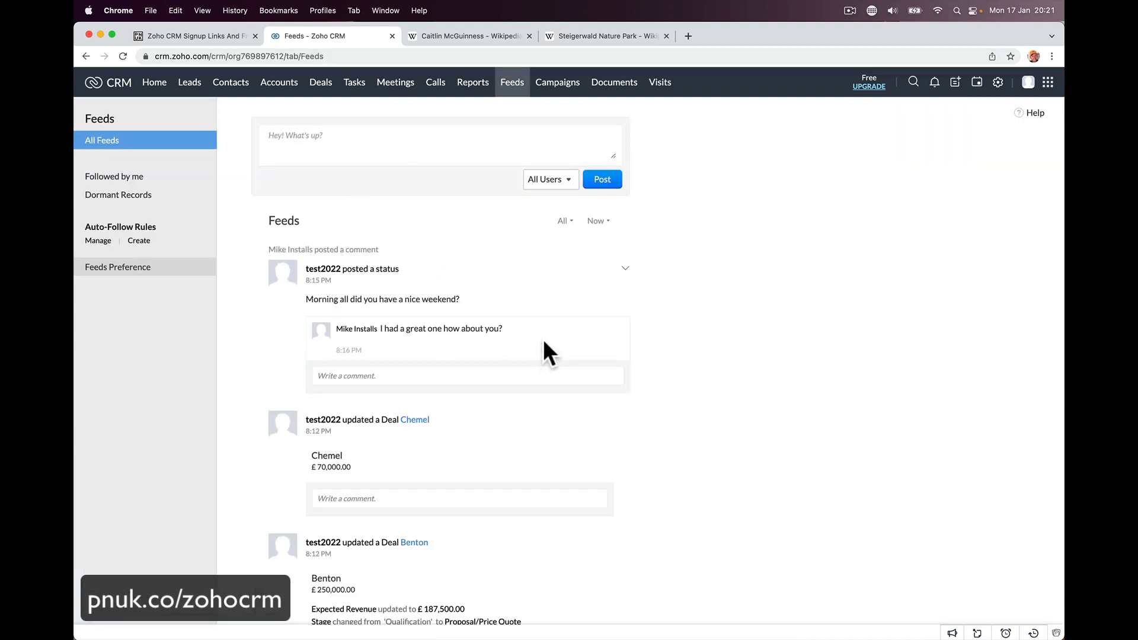
mouse_move(507, 630)
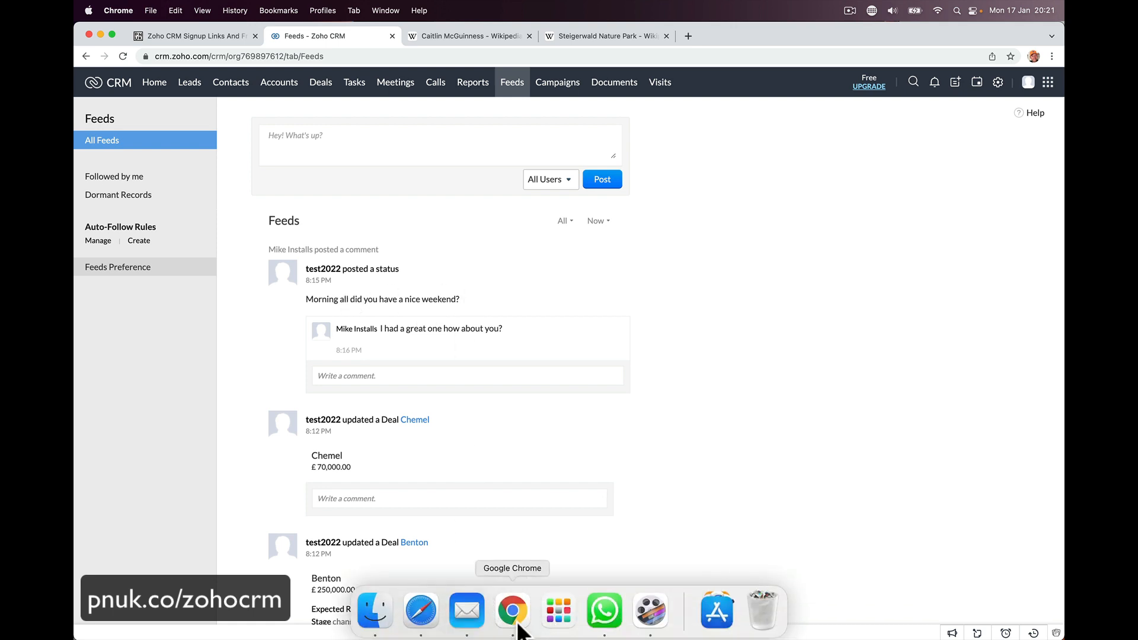
click(422, 610)
- Draft a reply about a safari park visit and a friend wanting a cctv system for the tigers
click(411, 365)
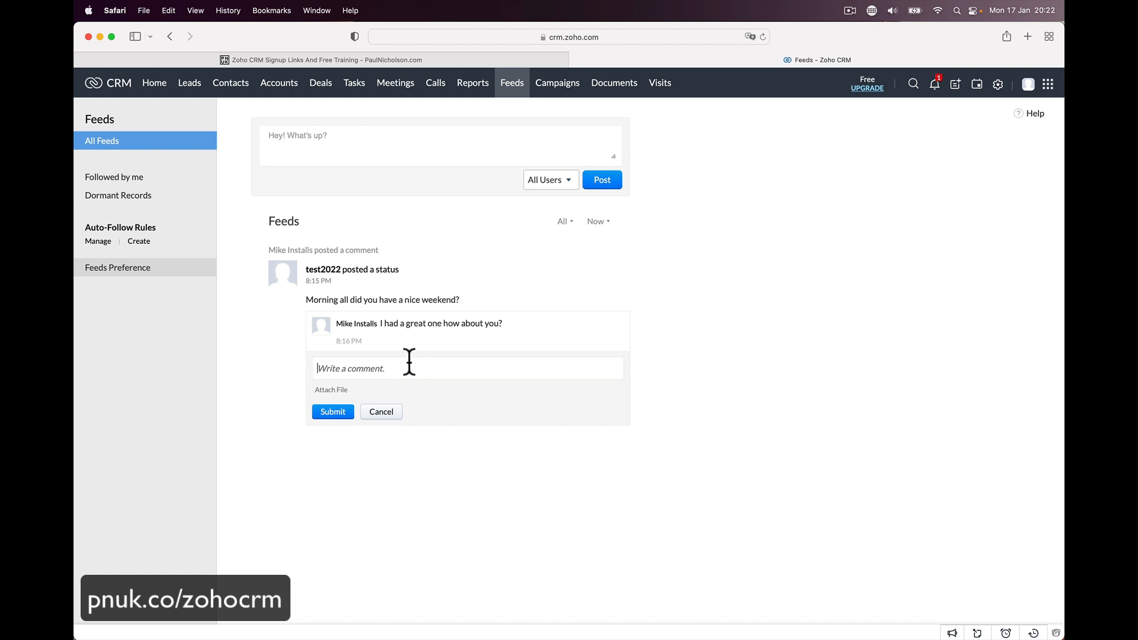
text(Oh by the way I went to the safari park. my fr)
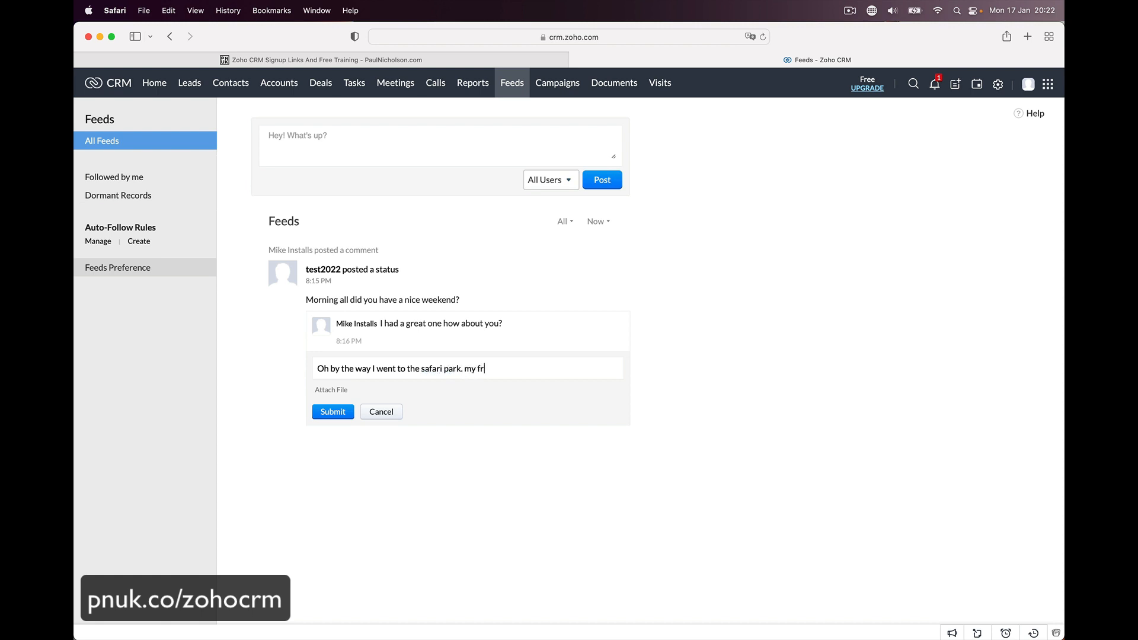
text(iend Caitlin is looking for a cctv system for the)
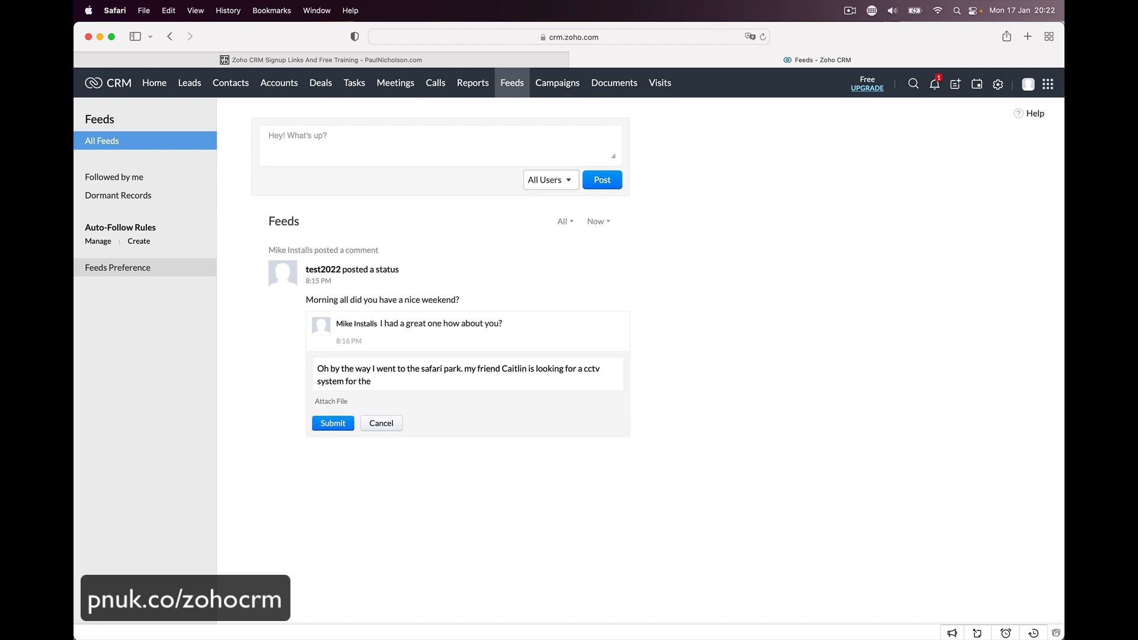
text( tigers.)
- Reword the comment so the friend is the tech's, then post it
double_click(324, 368)
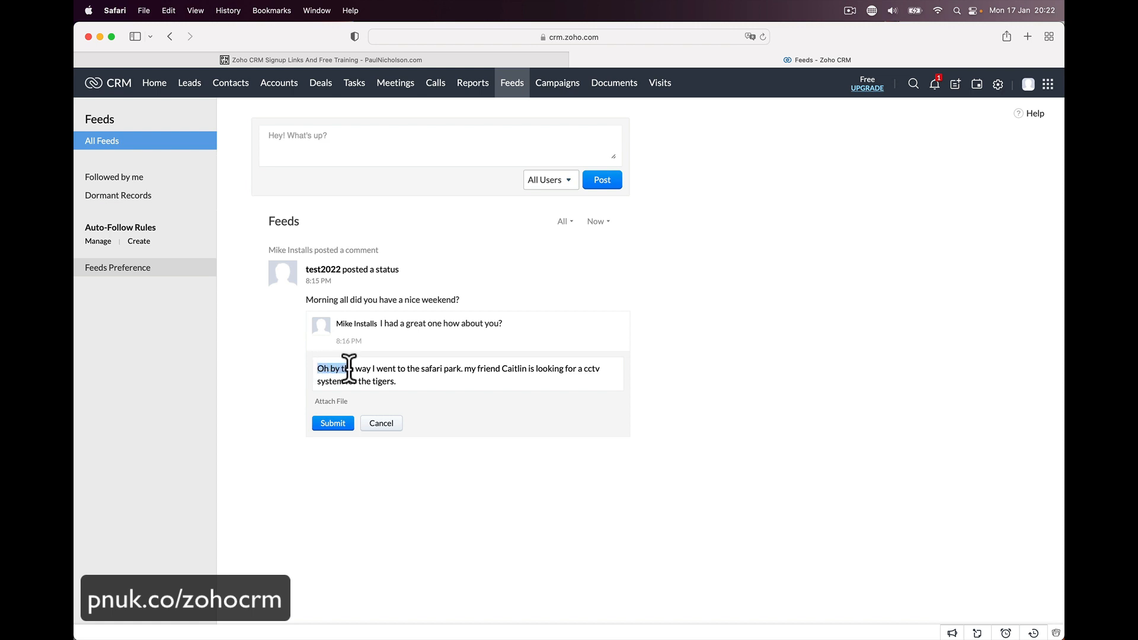
click(373, 368)
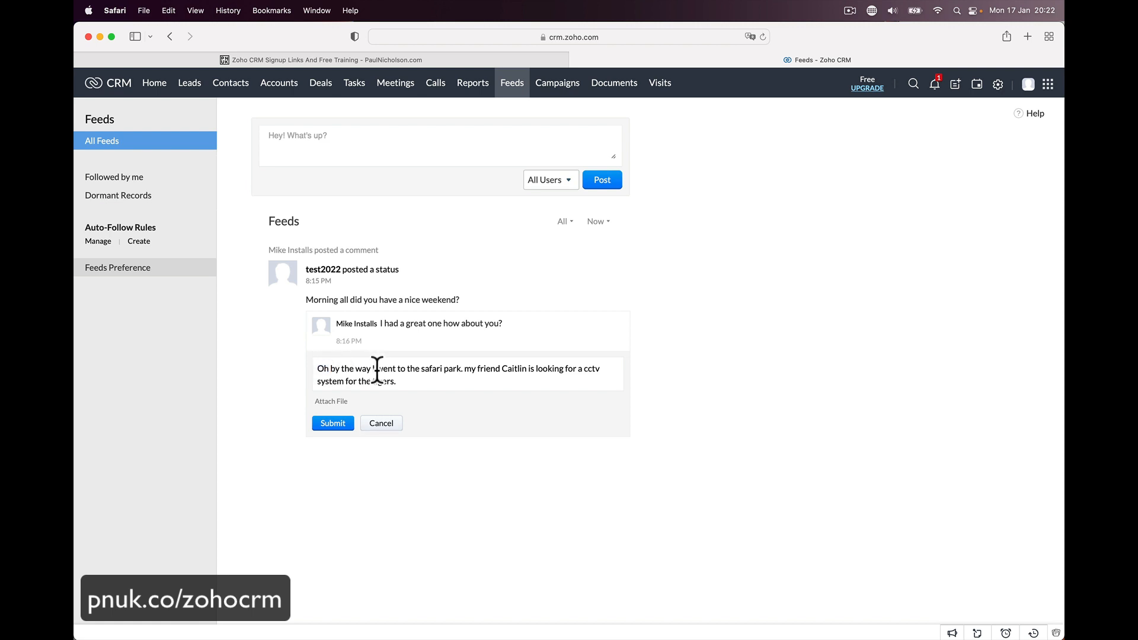
key(BackSpace)
key(BackSpace)
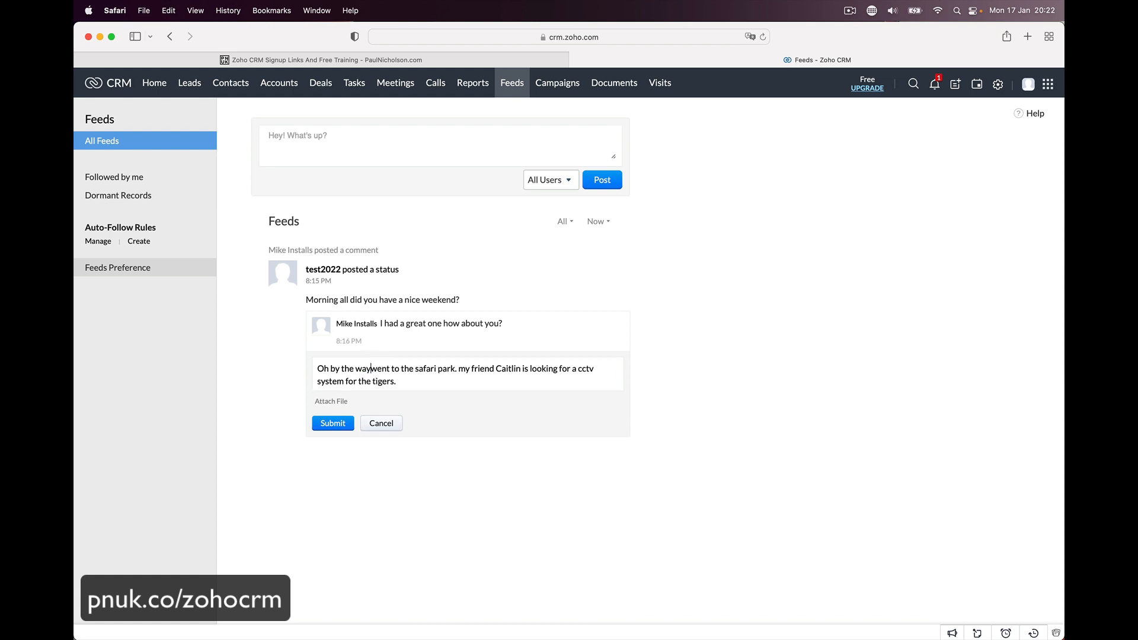
text(my )
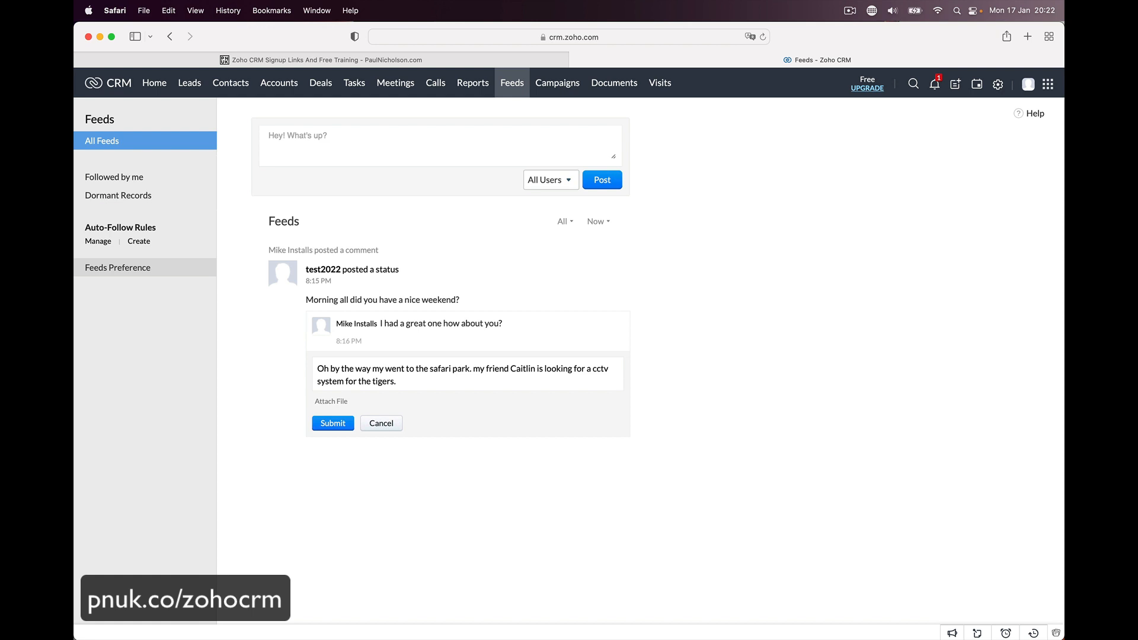
text(tech Steve)
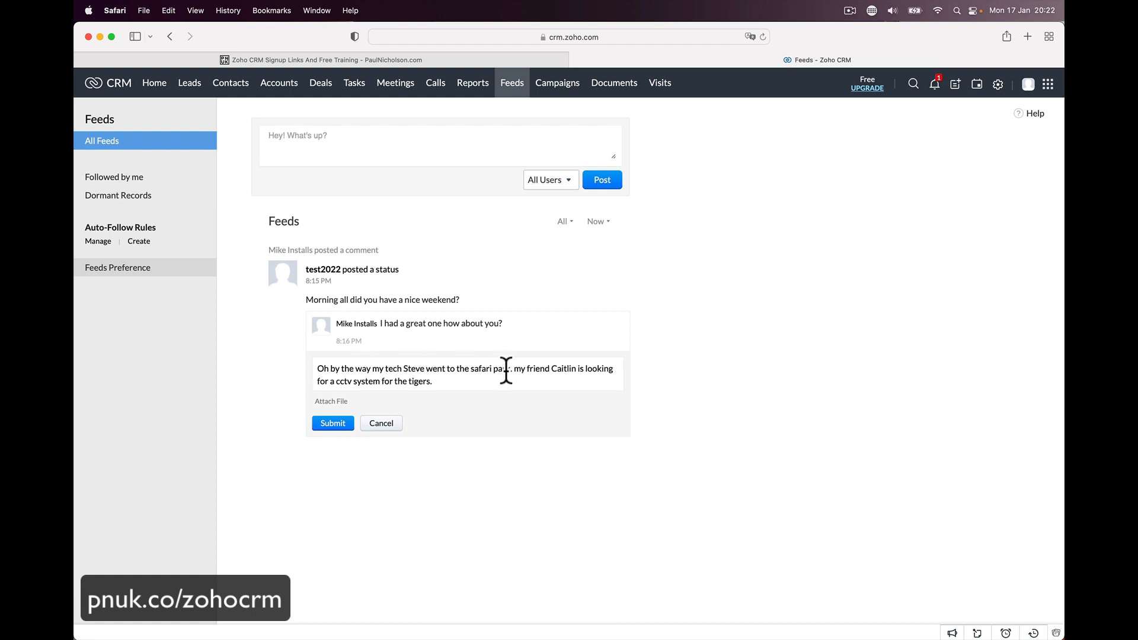
drag(514, 370, 526, 371)
text(his)
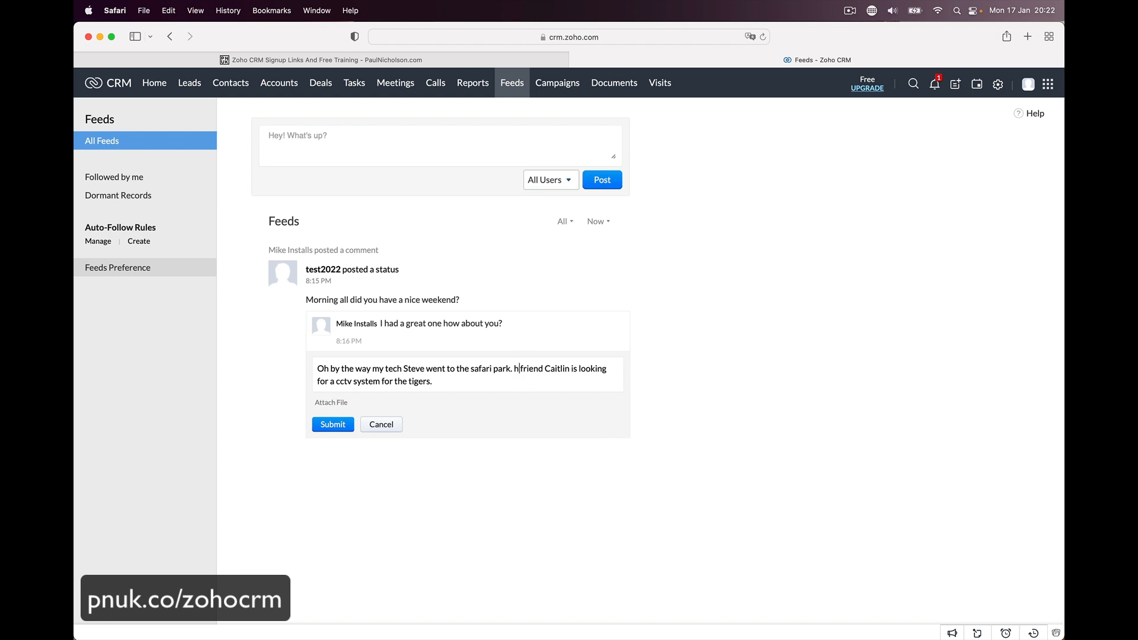
click(512, 369)
text(.)
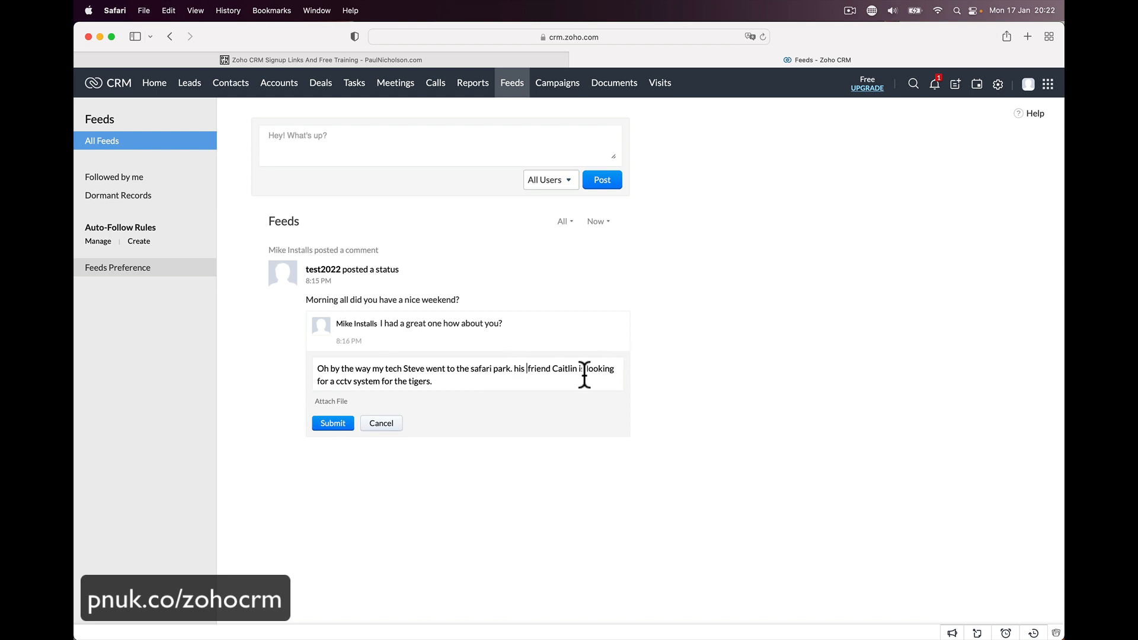
click(341, 425)
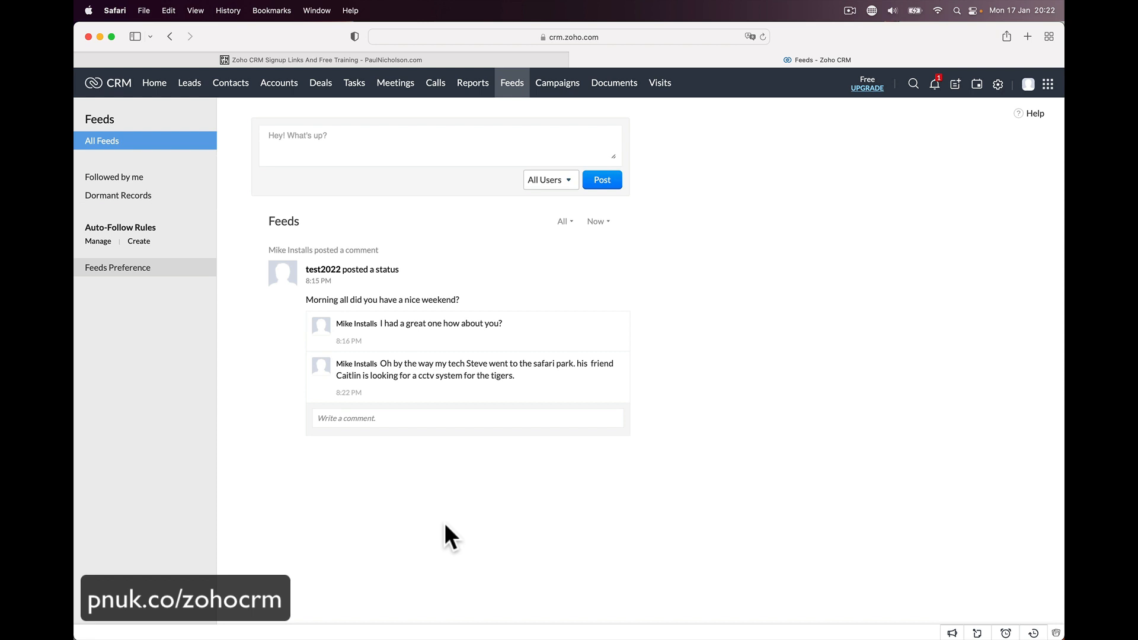
- From Chrome's notifications, reply 'That's cool I'll call' the tech on the newest comment, then close the thread
click(512, 617)
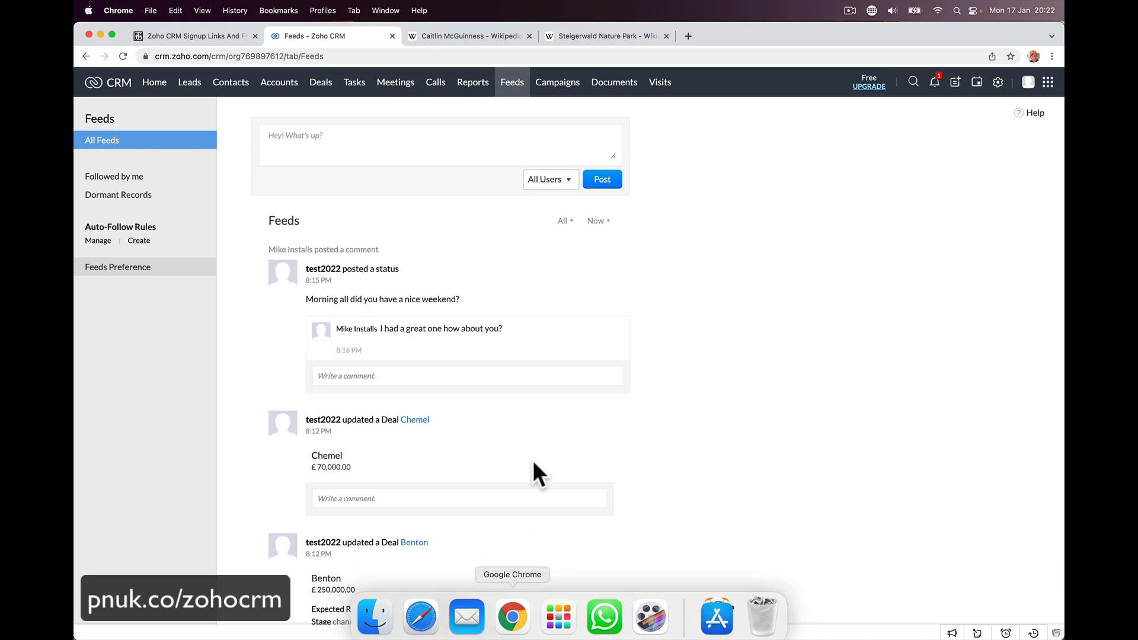
click(935, 84)
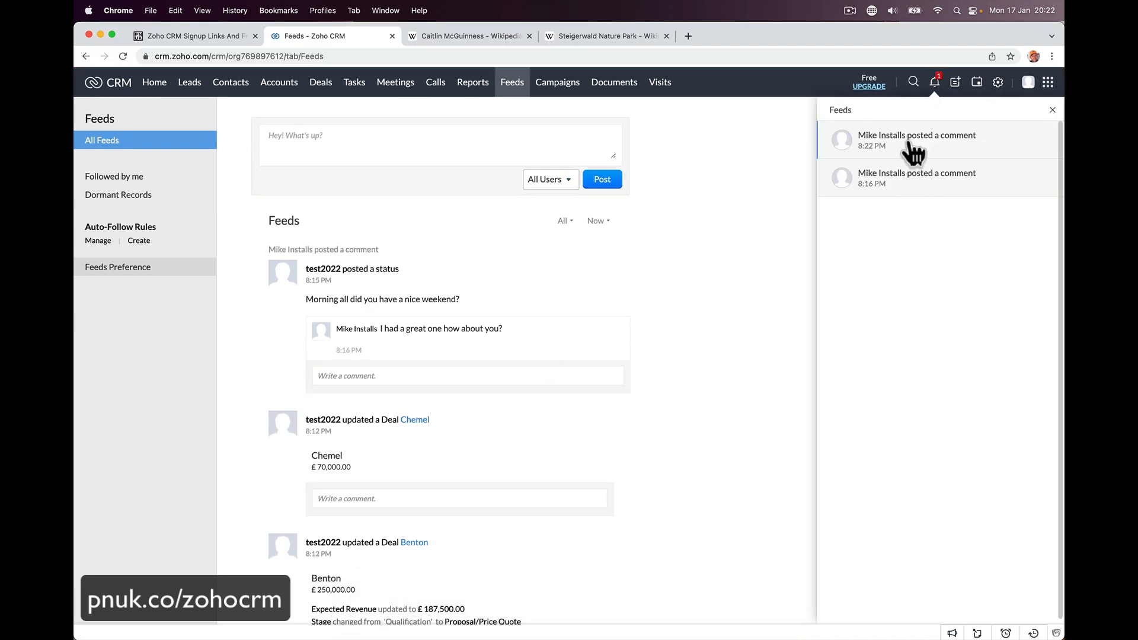
click(913, 153)
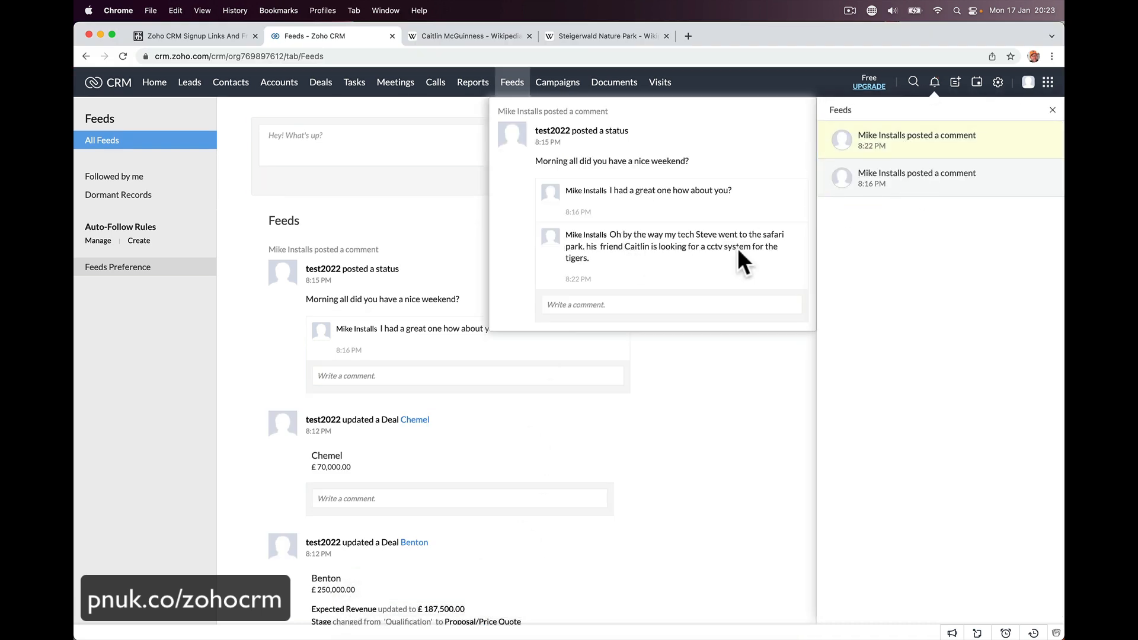
click(599, 305)
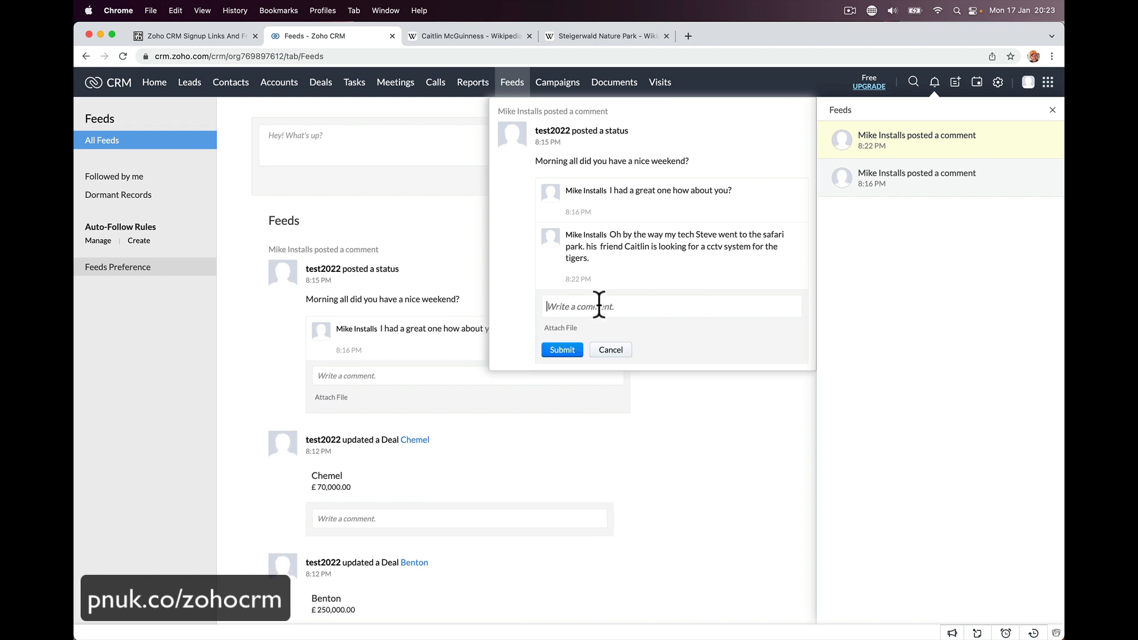
text(That)
text('s cool I'll)
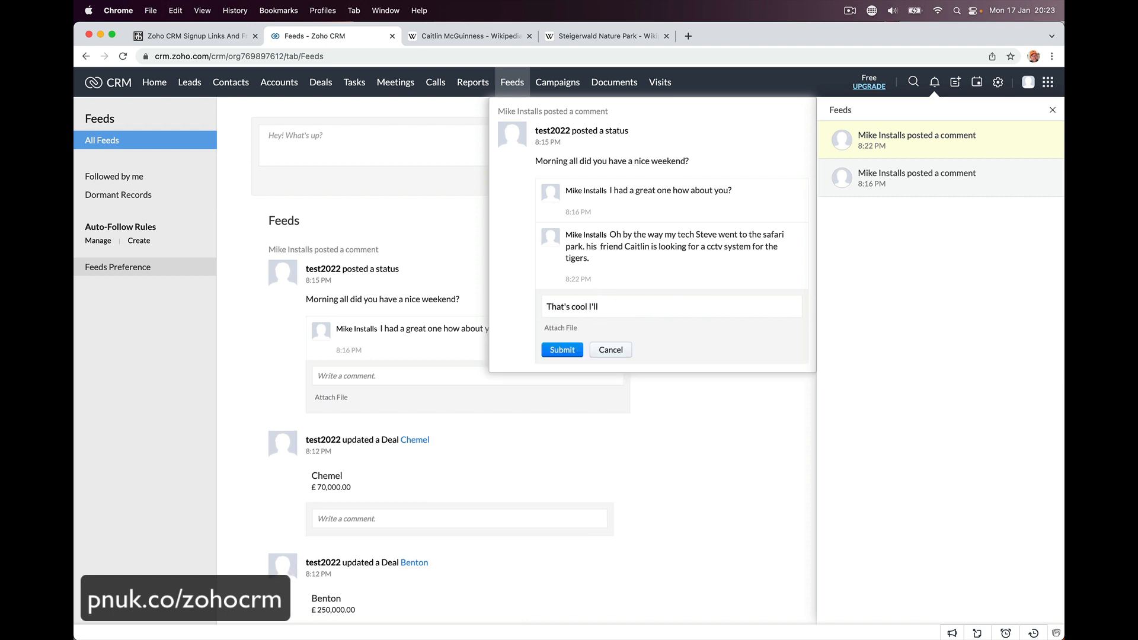
text( call Steve.)
click(562, 350)
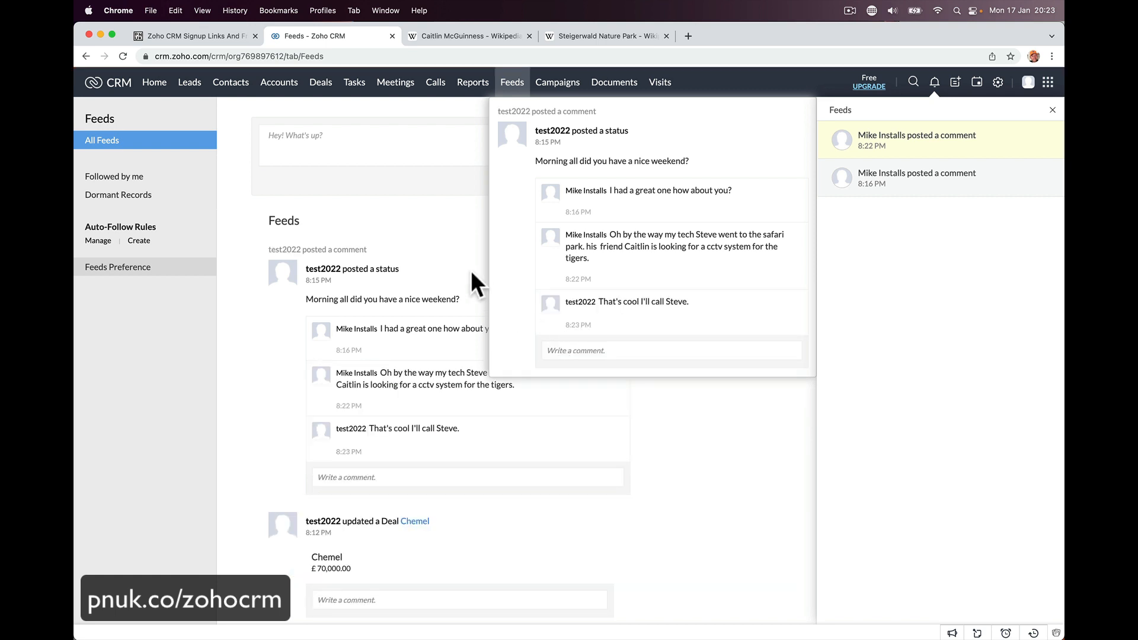
click(704, 401)
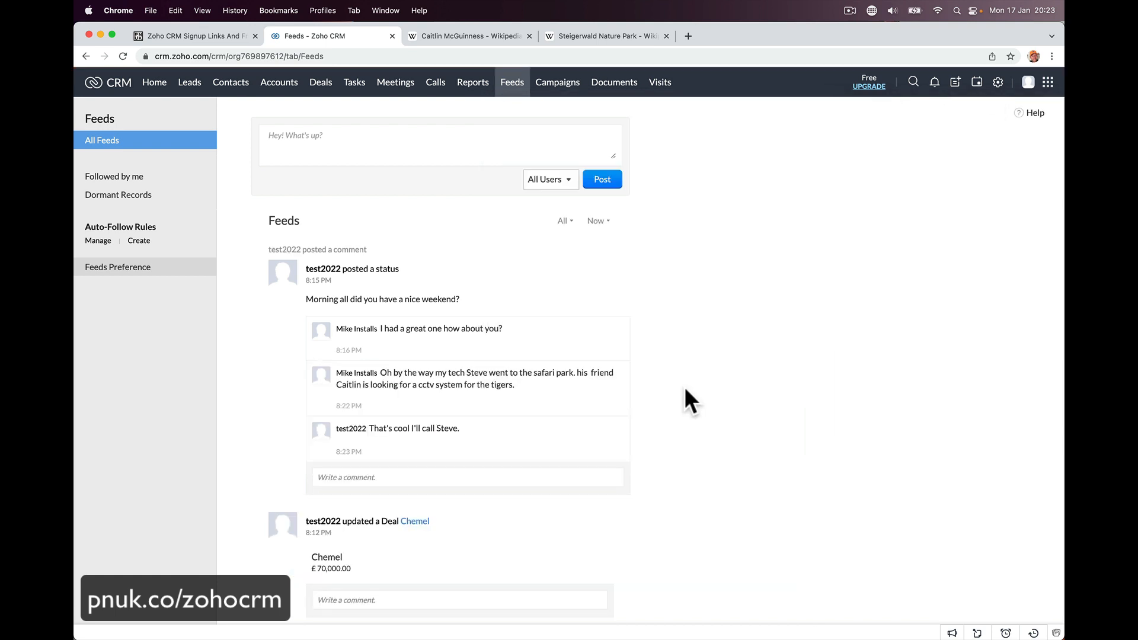
- Start a new lead with company Steigerwald Nature Park
click(190, 84)
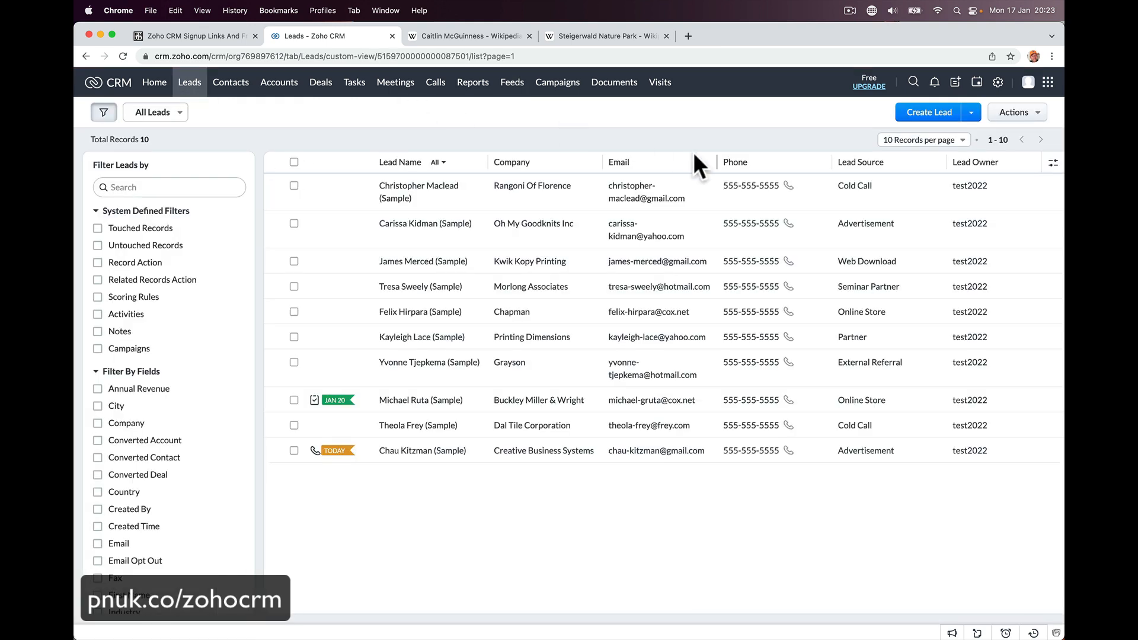
click(929, 112)
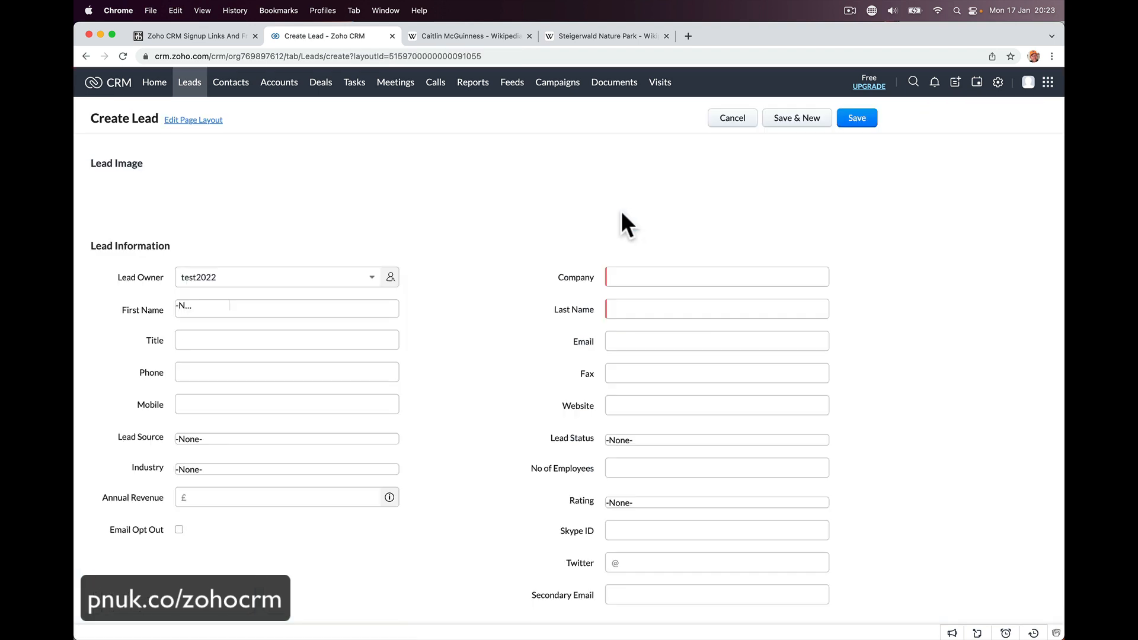
click(633, 283)
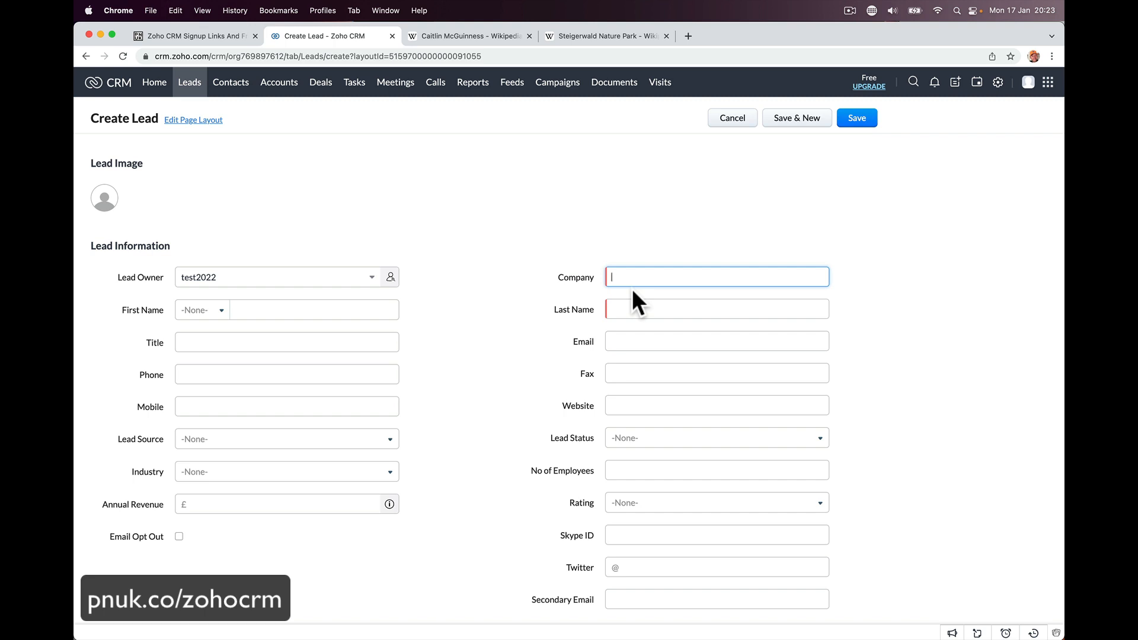
text(Steigerwald Nature Park)
key(Tab)
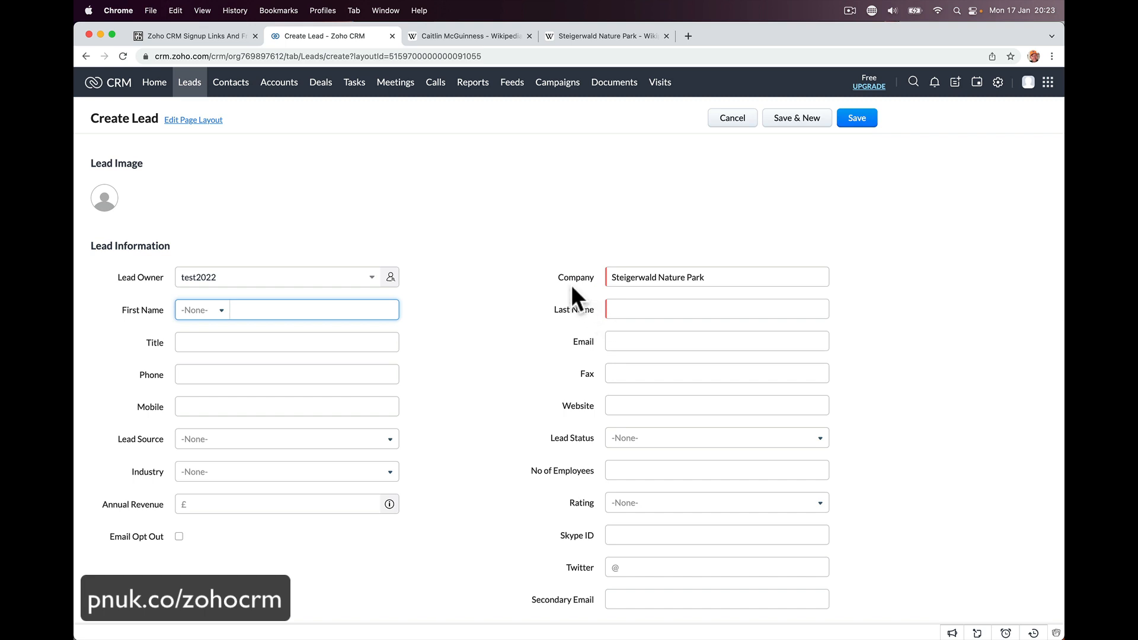
drag(558, 277, 597, 278)
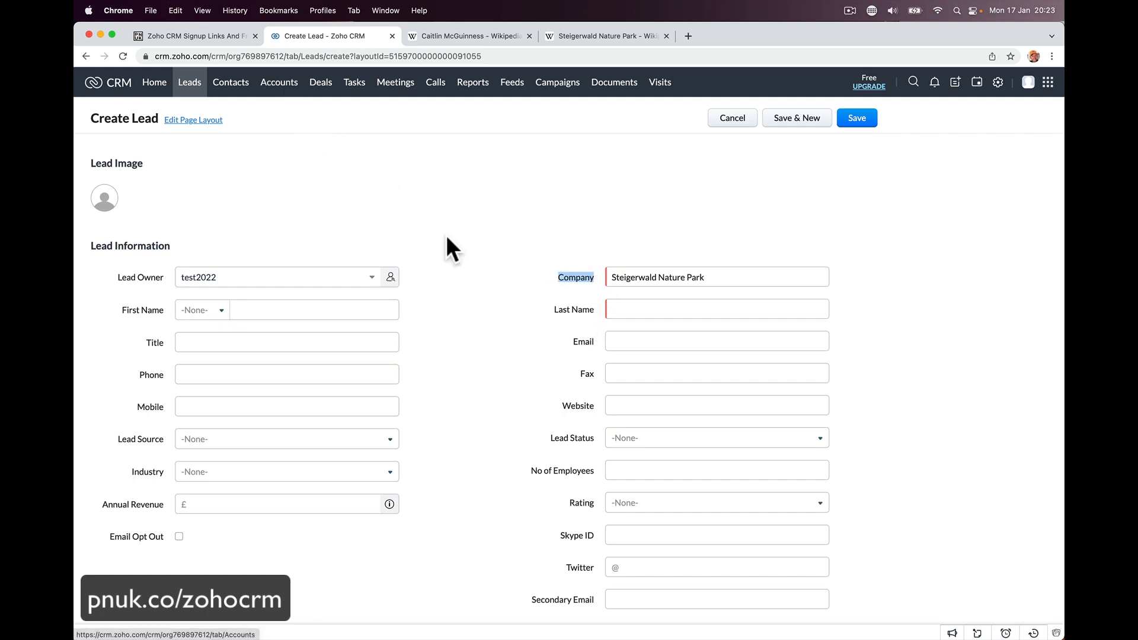
click(296, 312)
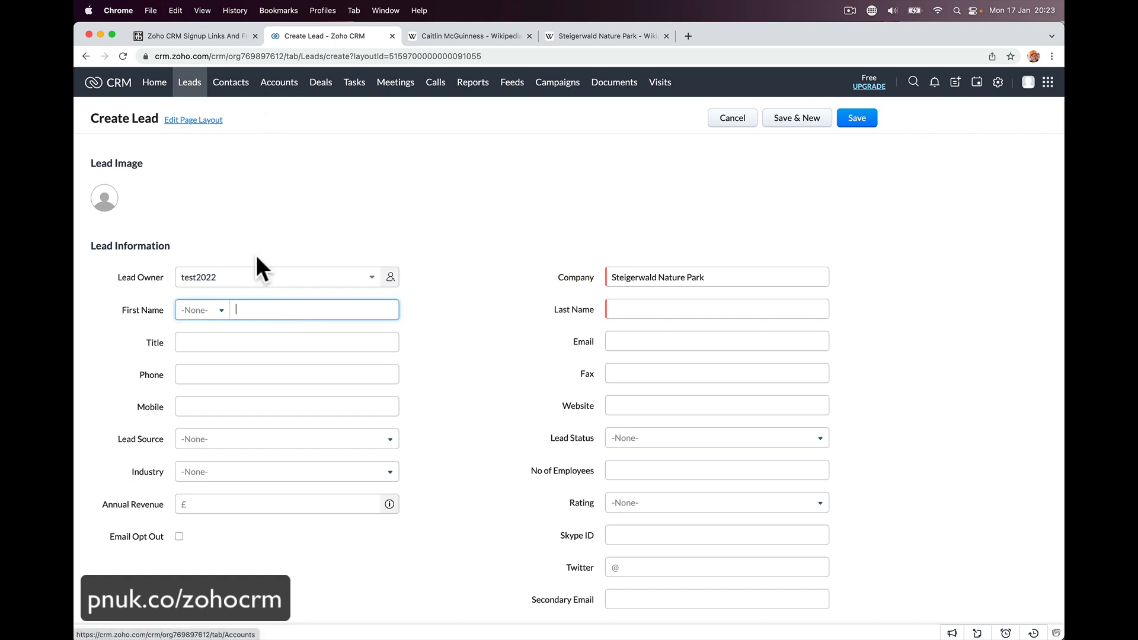
- Set salutation Ms. and enter the contact's first and last name, checking the last name's spelling
click(220, 317)
click(211, 381)
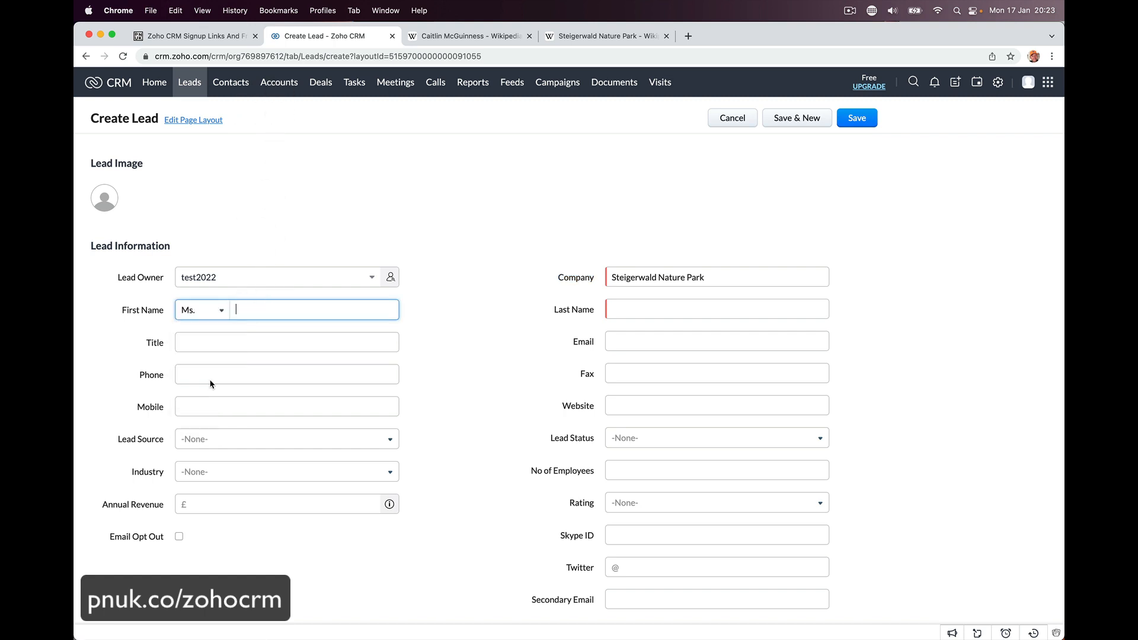
click(260, 301)
key(Tab)
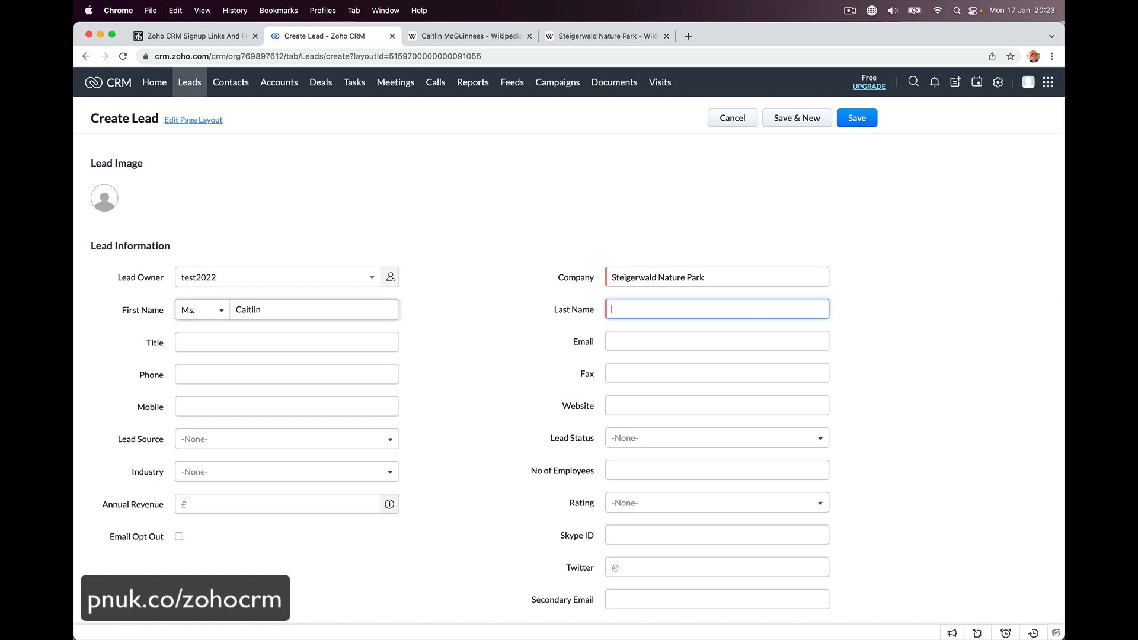
right_click(626, 313)
key(Escape)
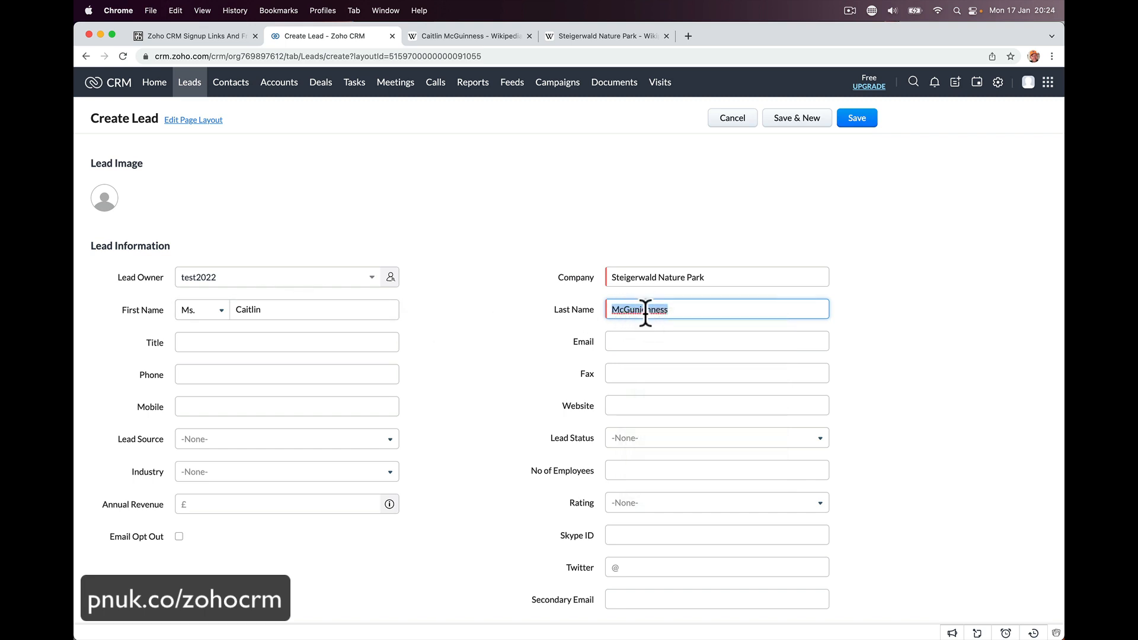
click(646, 309)
- Describe the lead as wanting a cctv system for the tiger enclosure and save it
scroll(656, 518, down, 5)
click(395, 581)
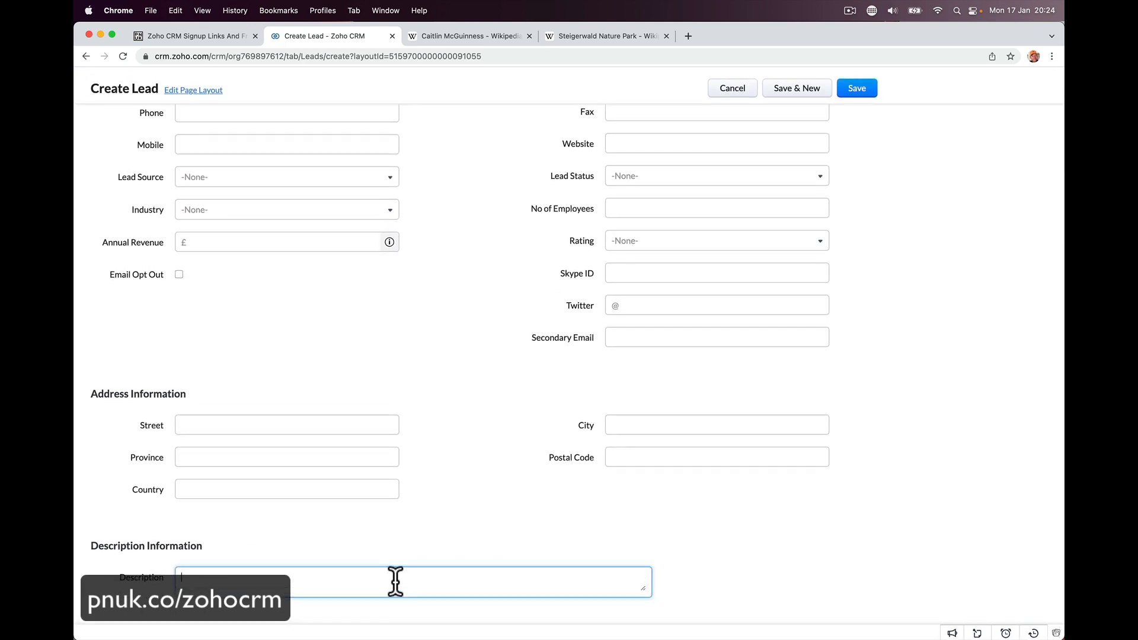
scroll(395, 581, down, 1)
text(Steve)
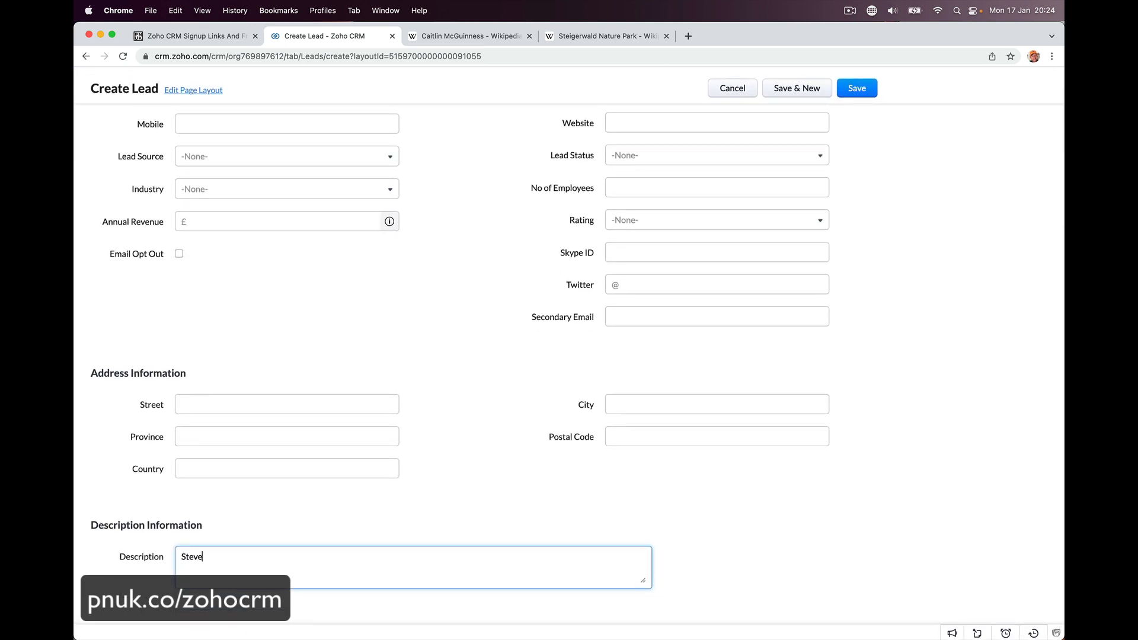
text( says )
text(they want.)
text(to)
key(BackSpace)
key(BackSpace)
key(BackSpace)
text(a ccrv system for the ti)
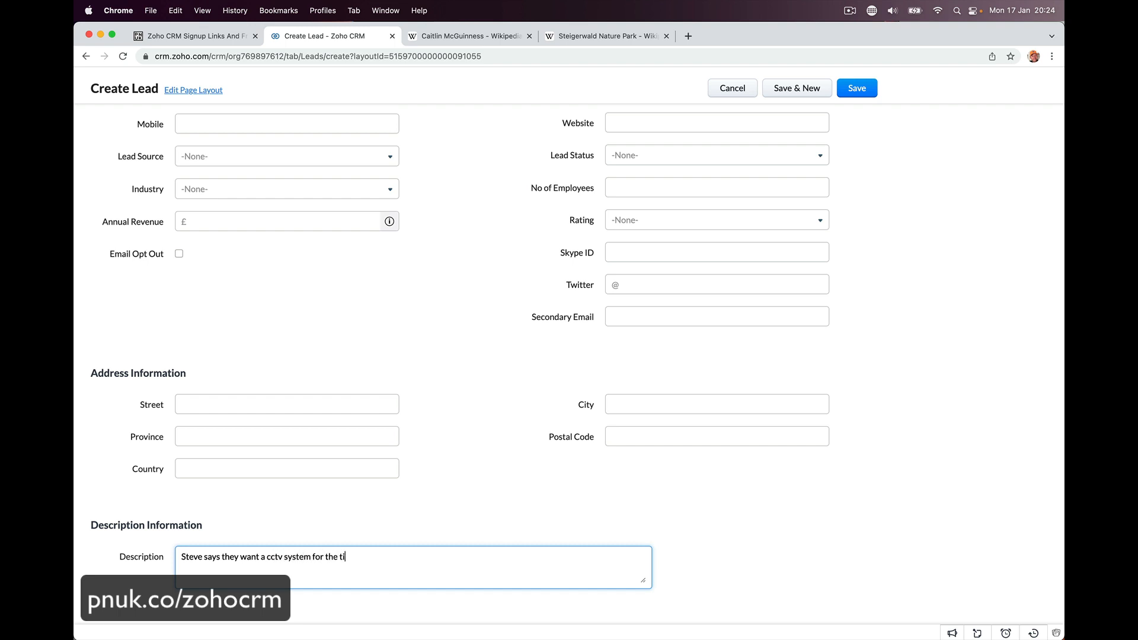
text(ger enclosure.)
click(860, 93)
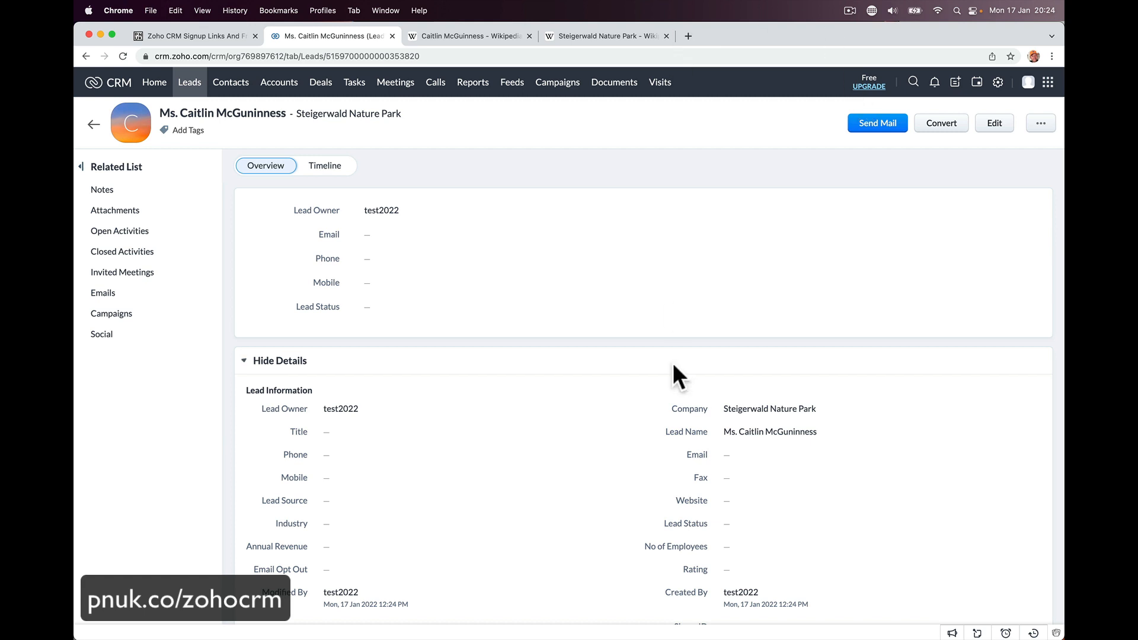
- Fill in and save the lead's email address
scroll(672, 362, down, 2)
scroll(672, 362, down, 1)
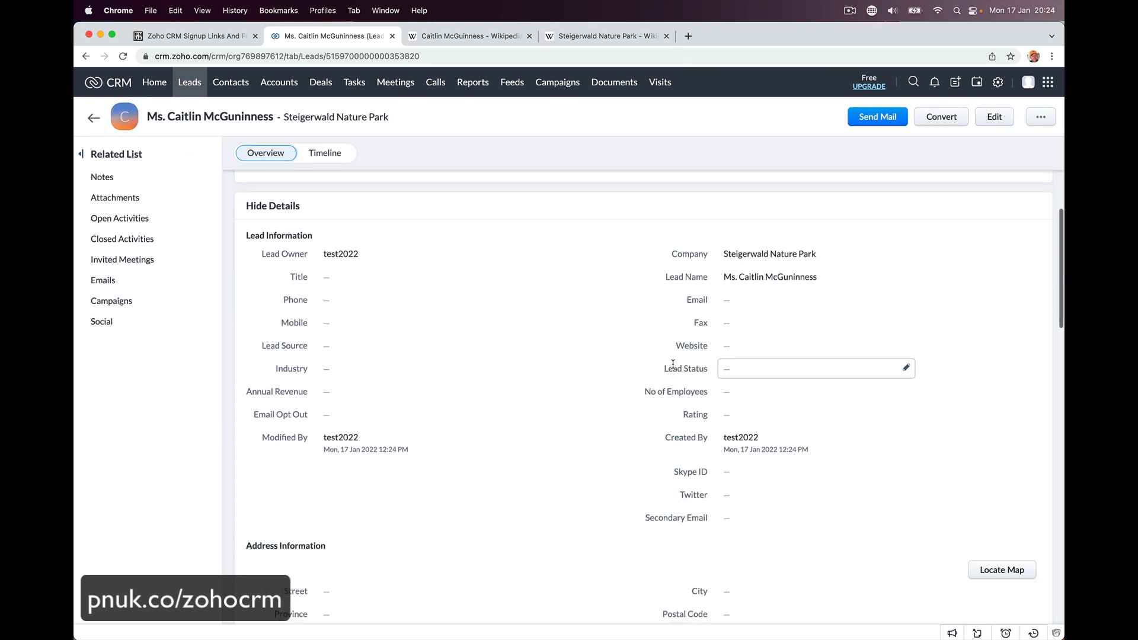
scroll(557, 427, down, 1)
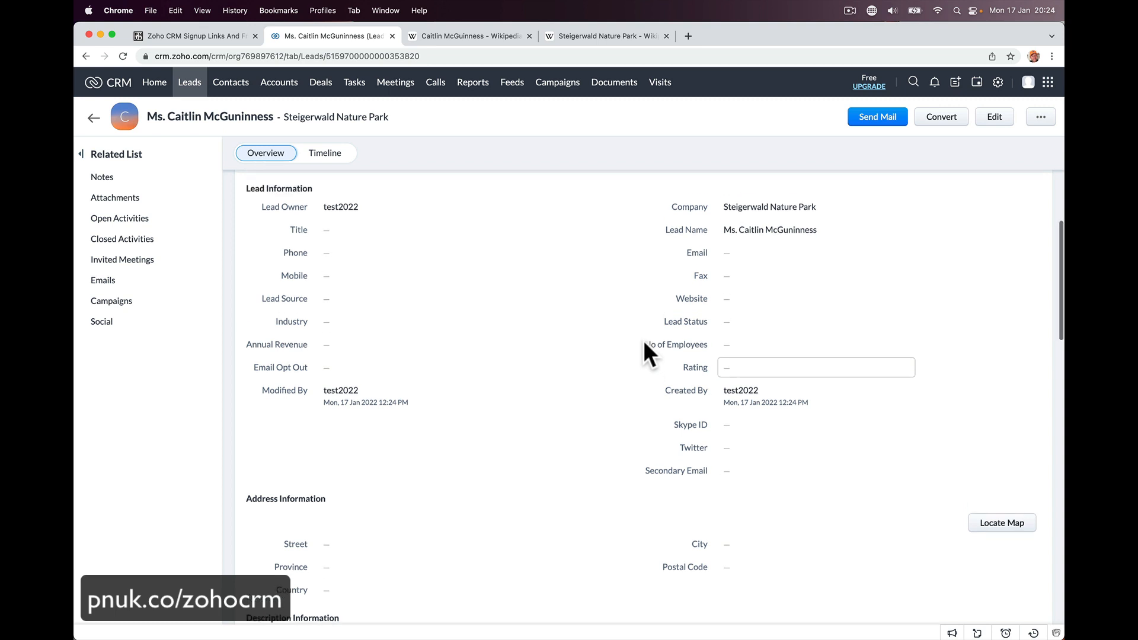
scroll(644, 343, up, 2)
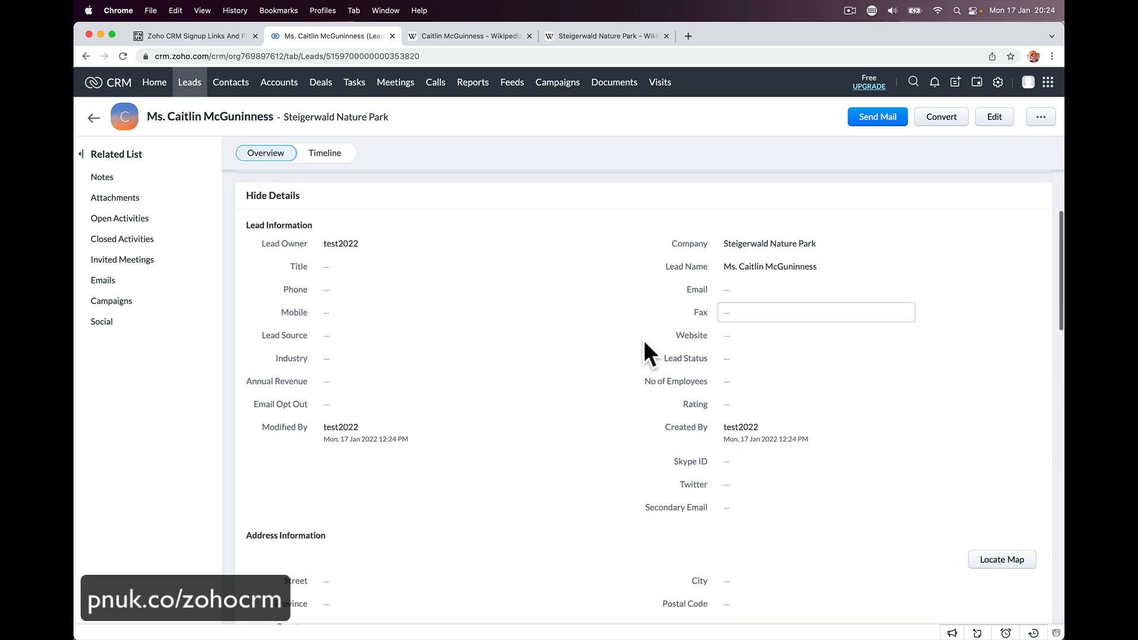
click(768, 292)
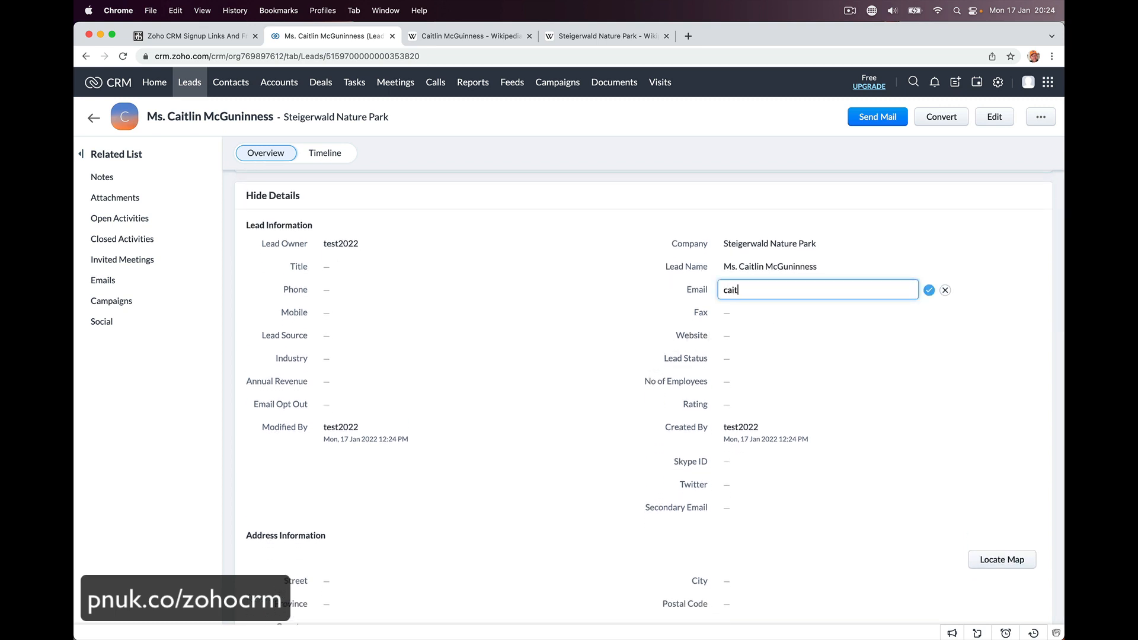
click(929, 290)
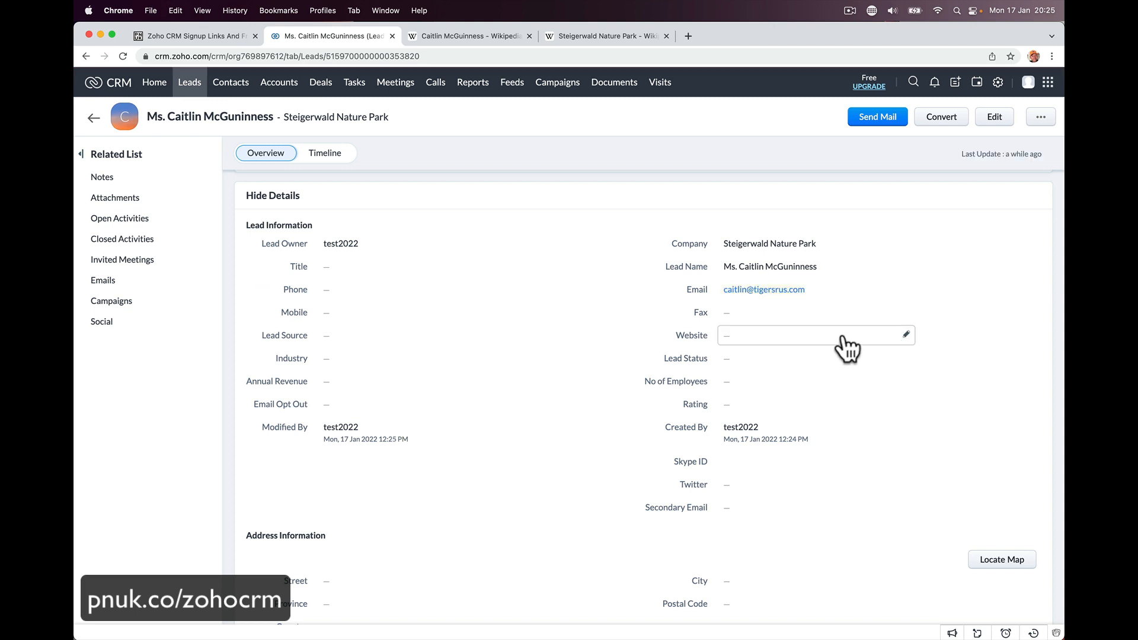
- Set the website to tigersrus.com and save the contact's phone number
click(777, 336)
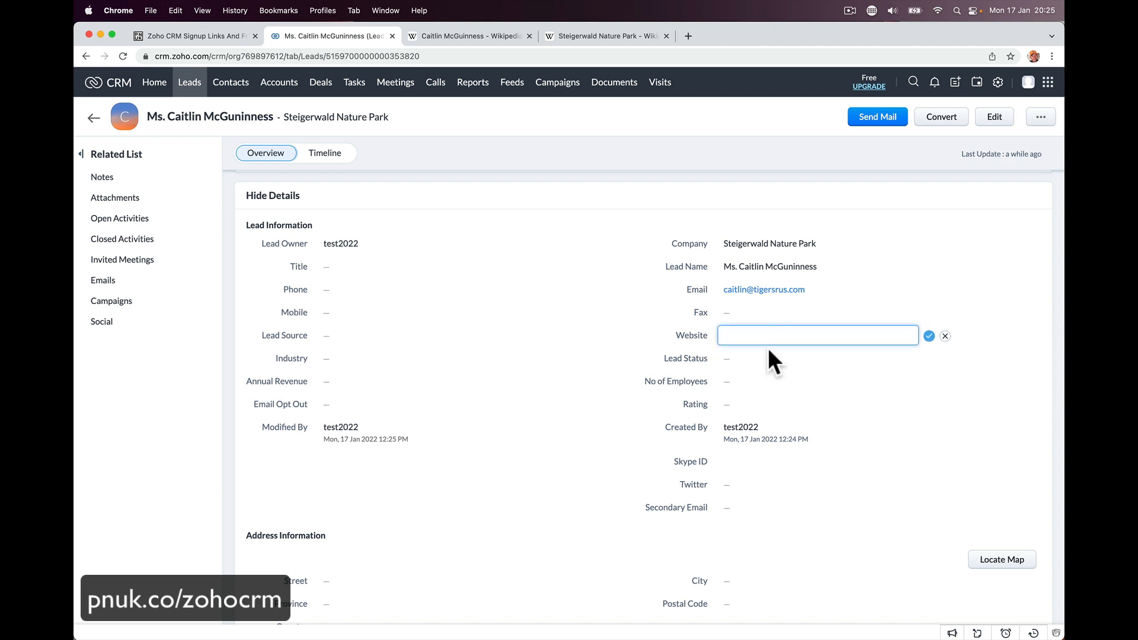
text(tigersruus.com)
click(753, 336)
key(BackSpace)
click(928, 337)
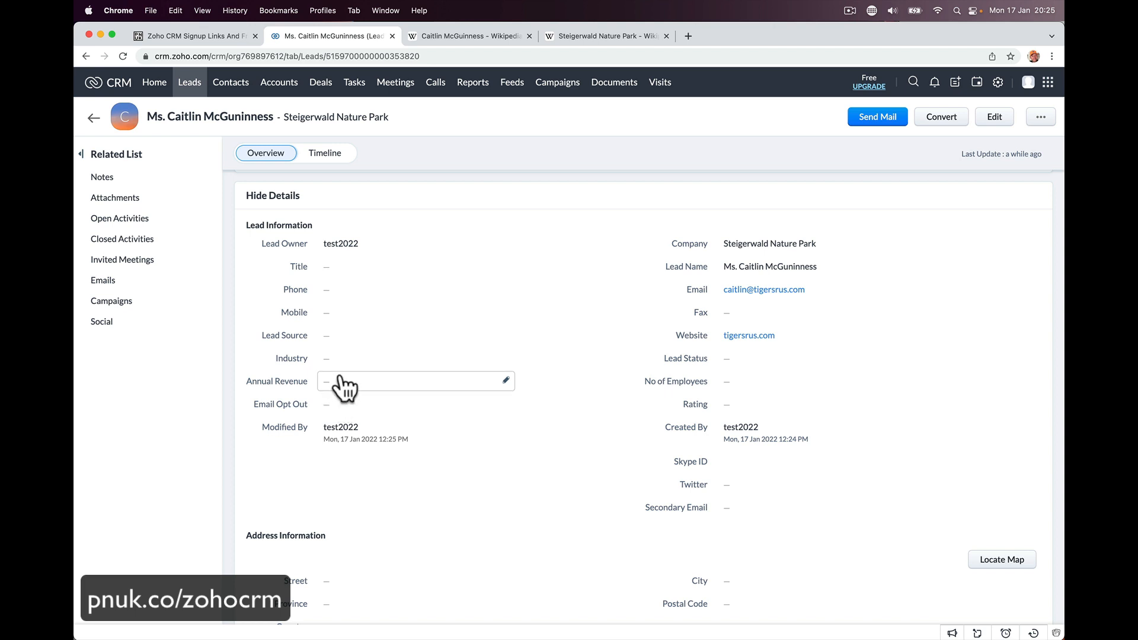
click(475, 291)
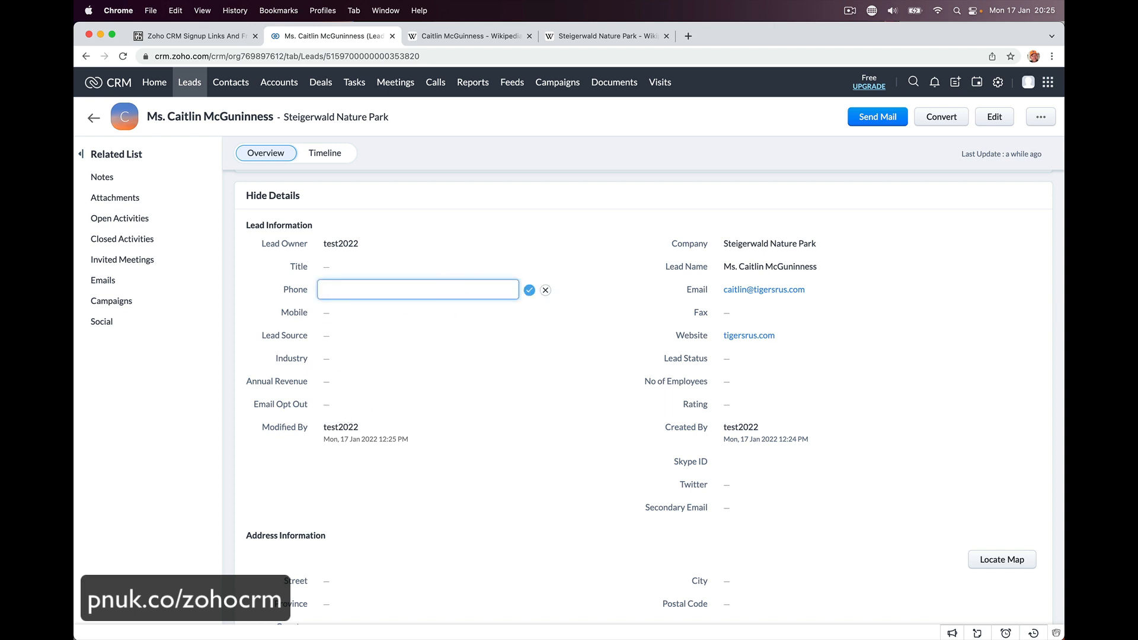
click(529, 289)
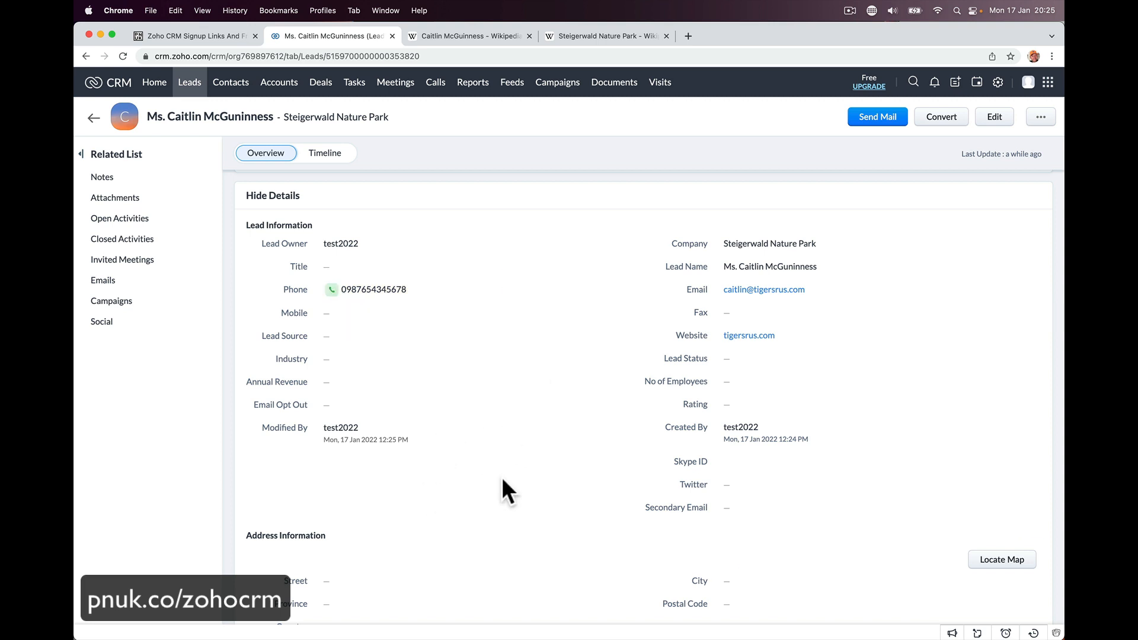
- Start a lead note saying the contact plays snooker with the tech and where her husband works
scroll(521, 498, down, 3)
scroll(538, 507, down, 8)
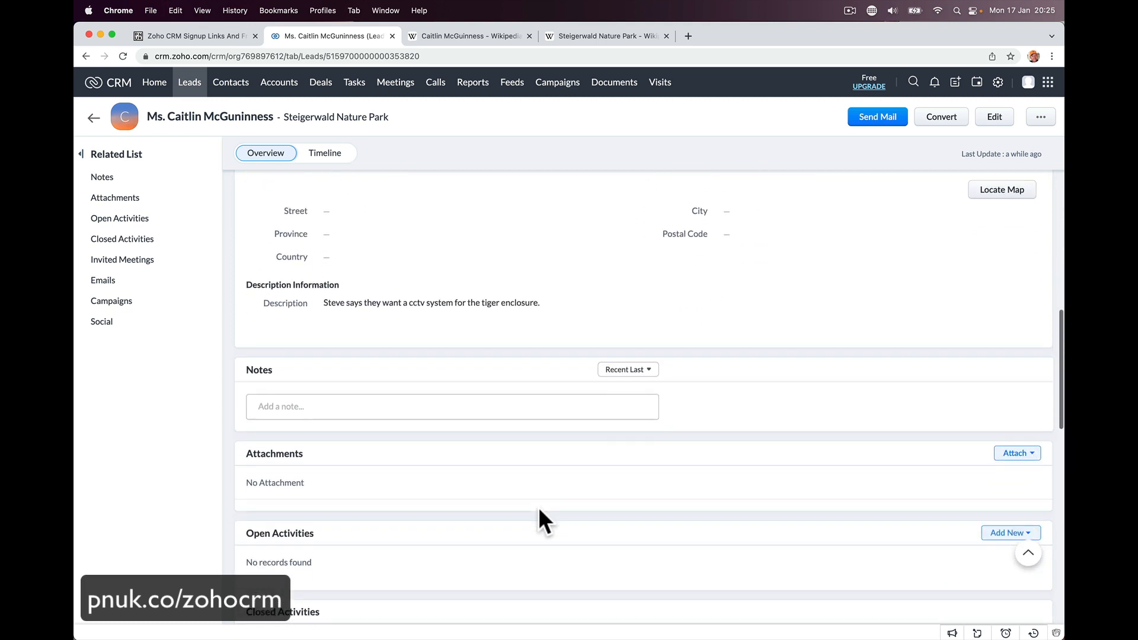
scroll(425, 291, up, 2)
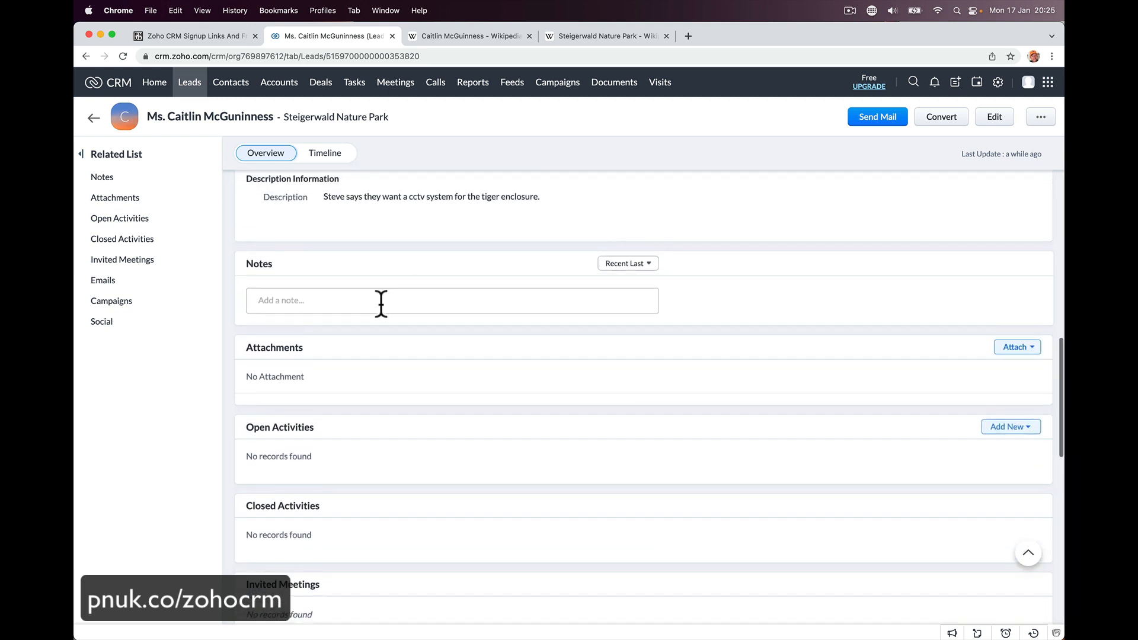
click(336, 304)
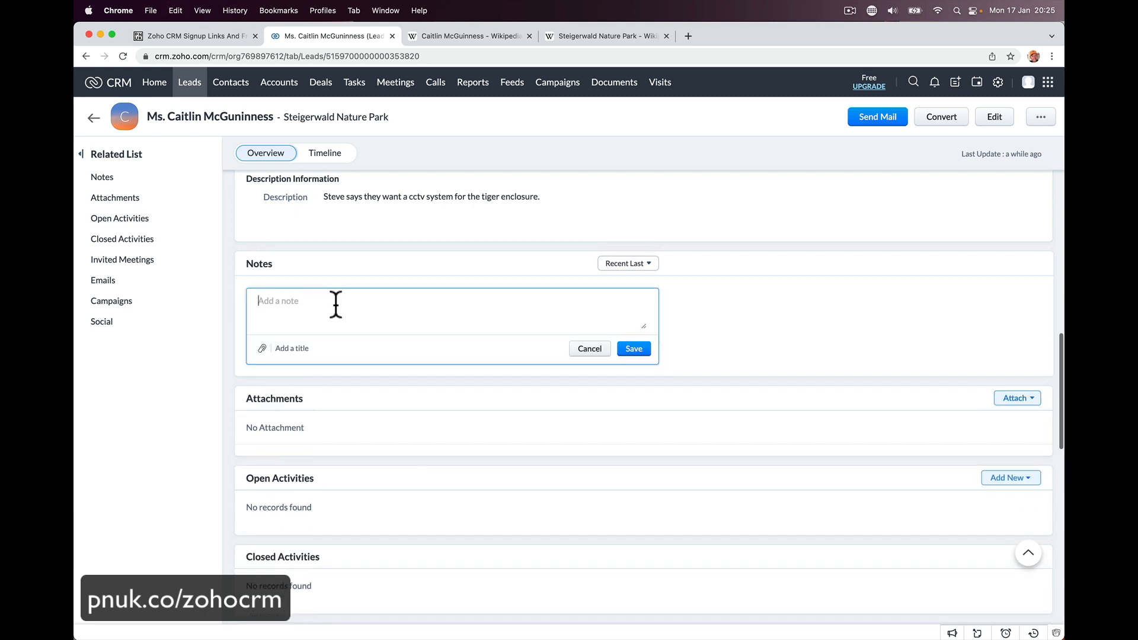
text(Ci)
text(ai)
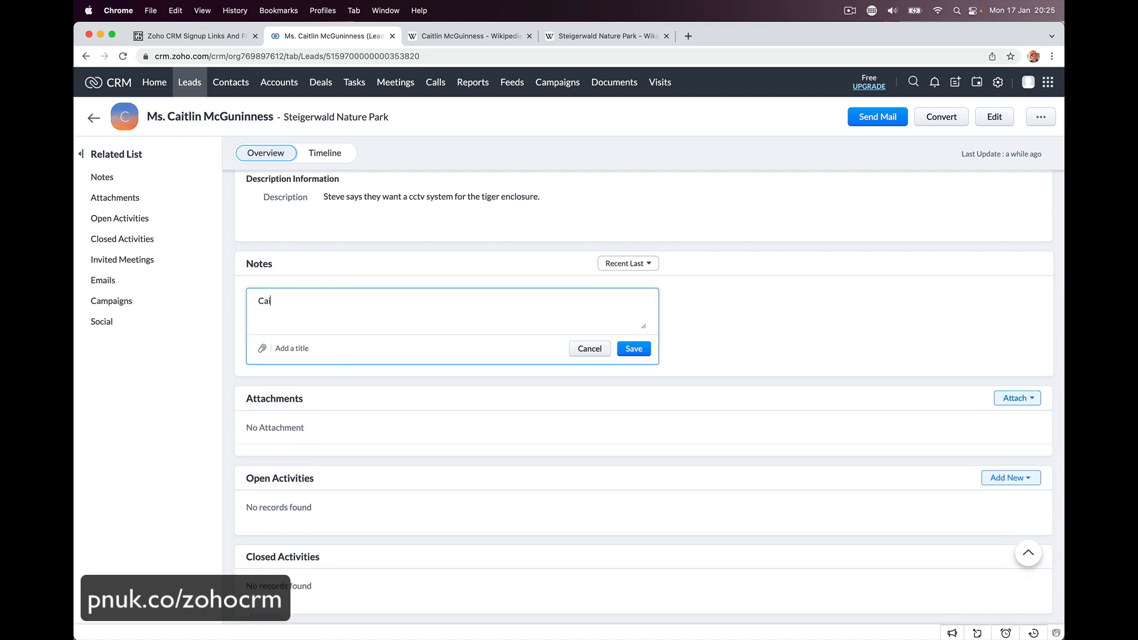
text(tlin plays snooker with Steve.)
key(Return)
text(Husban)
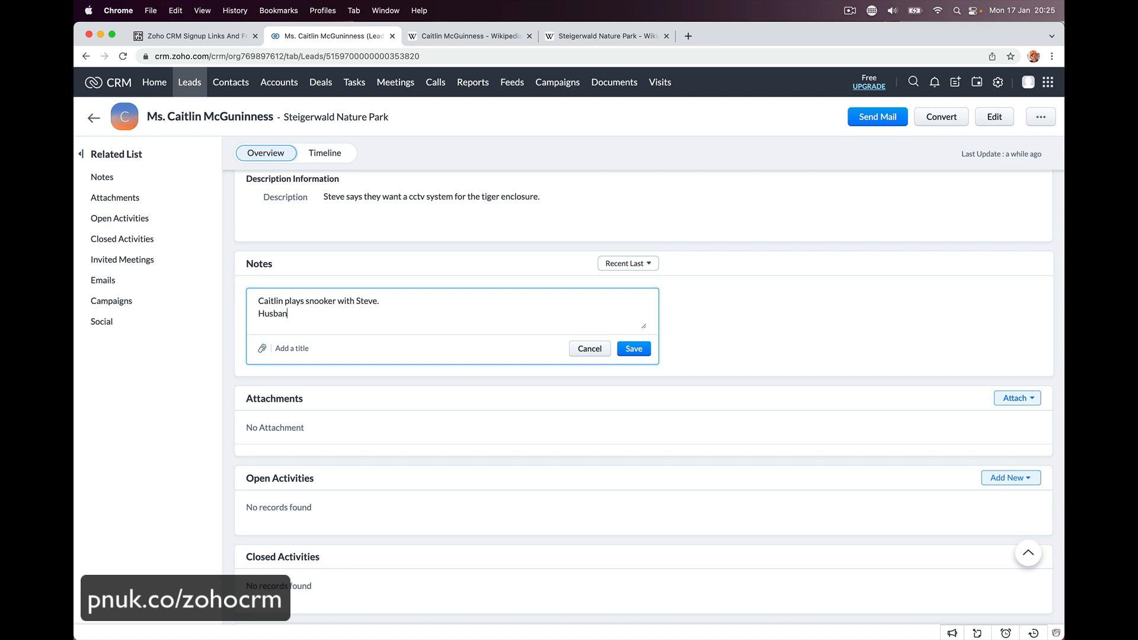
text(d works with @S)
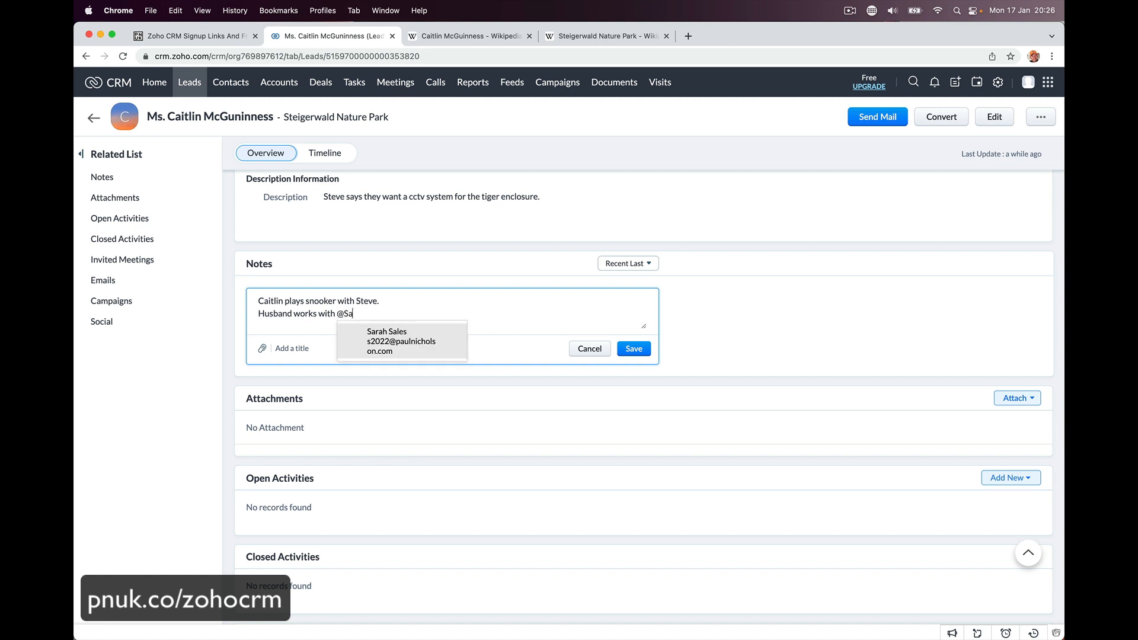
- @-mention a colleague, add that they used Alarm.com before, and save the note
click(406, 349)
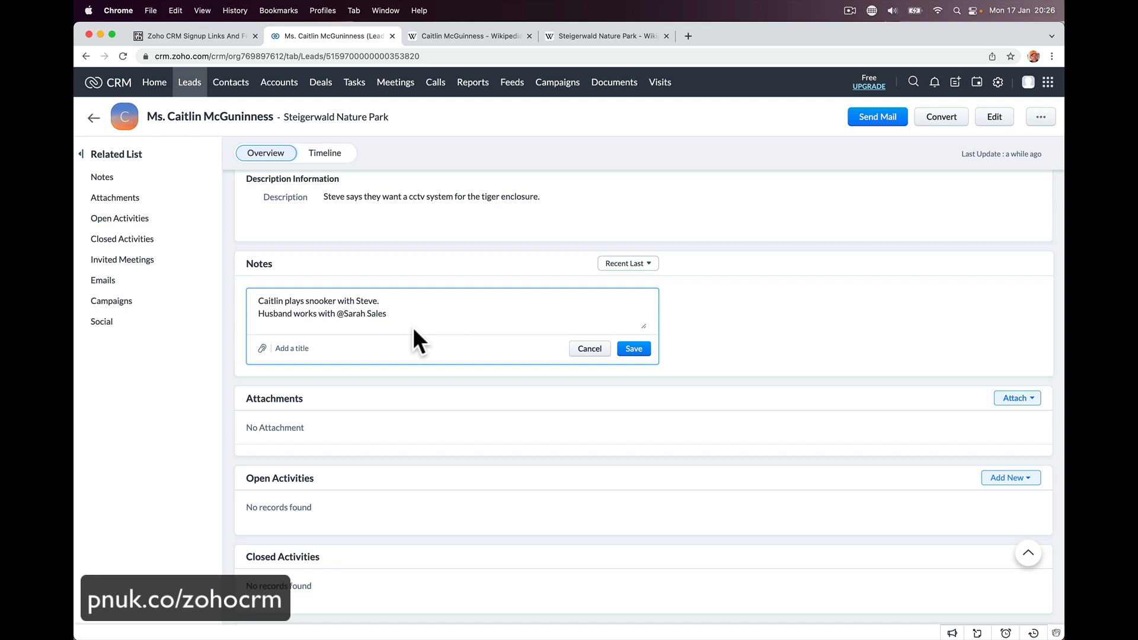
key(BackSpace)
text('s daughter.)
key(Return)
text(They had)
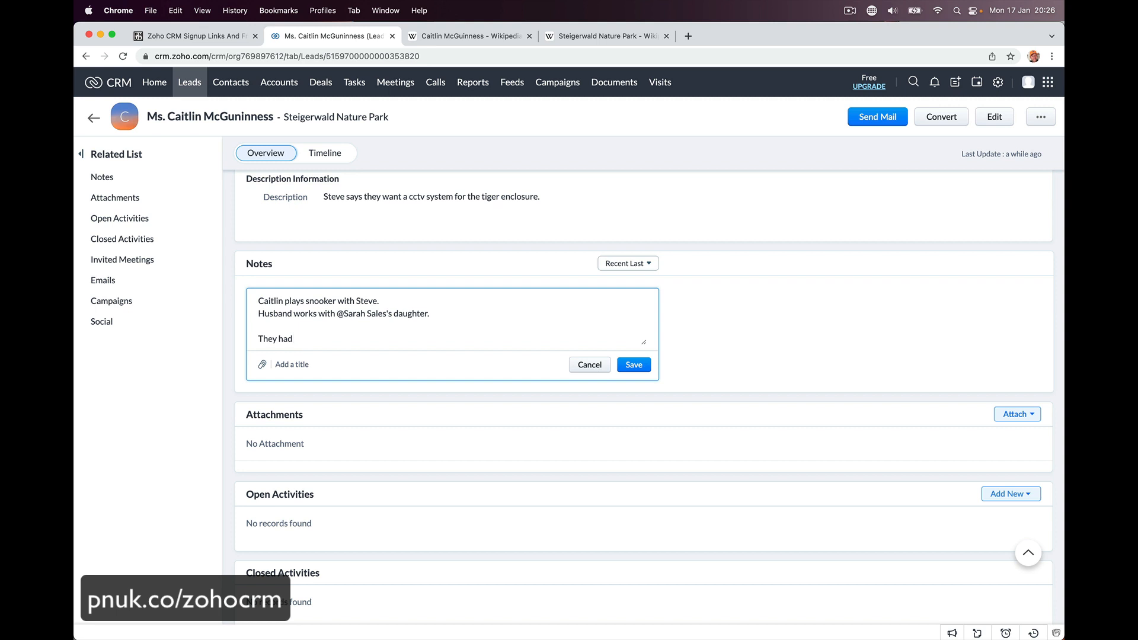
text(Alarm.com before company for t)
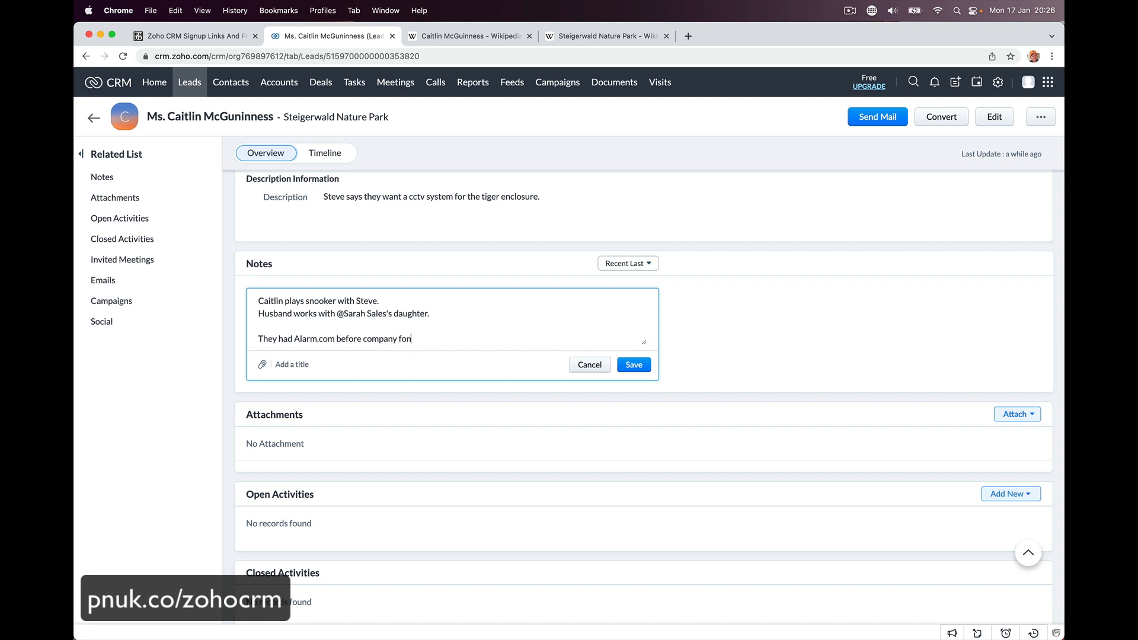
key(BackSpace)
key(BackSpace)
key(BackSpace)
key(BackSpace)
key(BackSpace)
text(don't like using .)
click(634, 365)
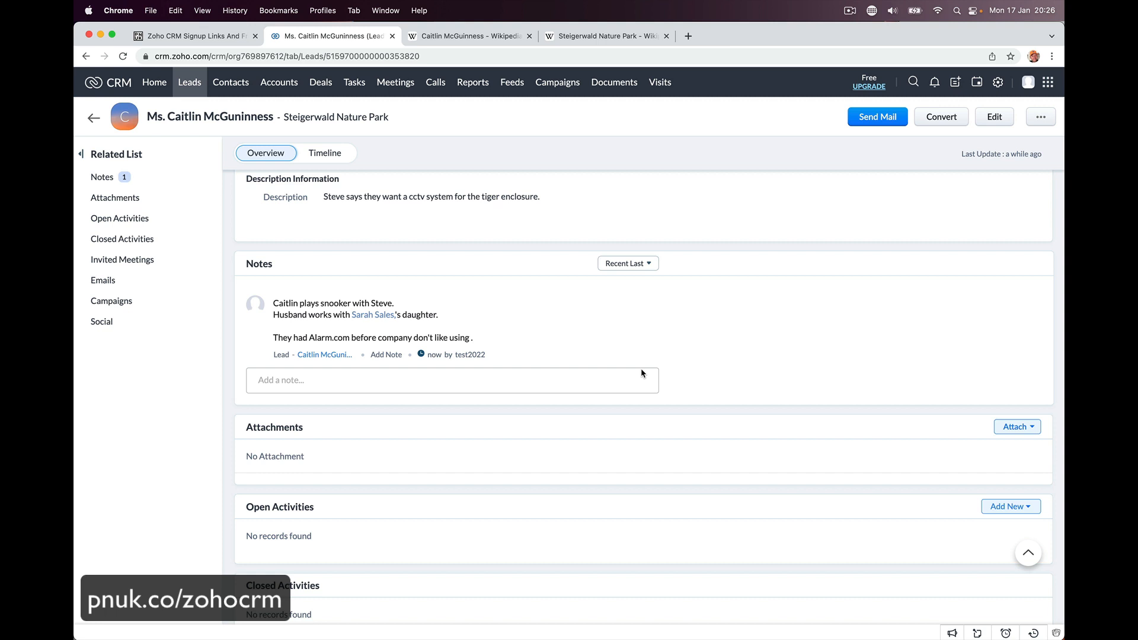
key(XF86AudioLowerVolume)
key(XF86AudioLowerVolume)
key(XF86AudioLowerVolume)
key(XF86AudioLowerVolume)
key(XF86AudioLowerVolume)
key(XF86AudioLowerVolume)
key(XF86AudioLowerVolume)
key(XF86AudioLowerVolume)
- Read the Test 2022 Ltd mention notification in Apple Mail, then return to the lead in Chrome
click(465, 616)
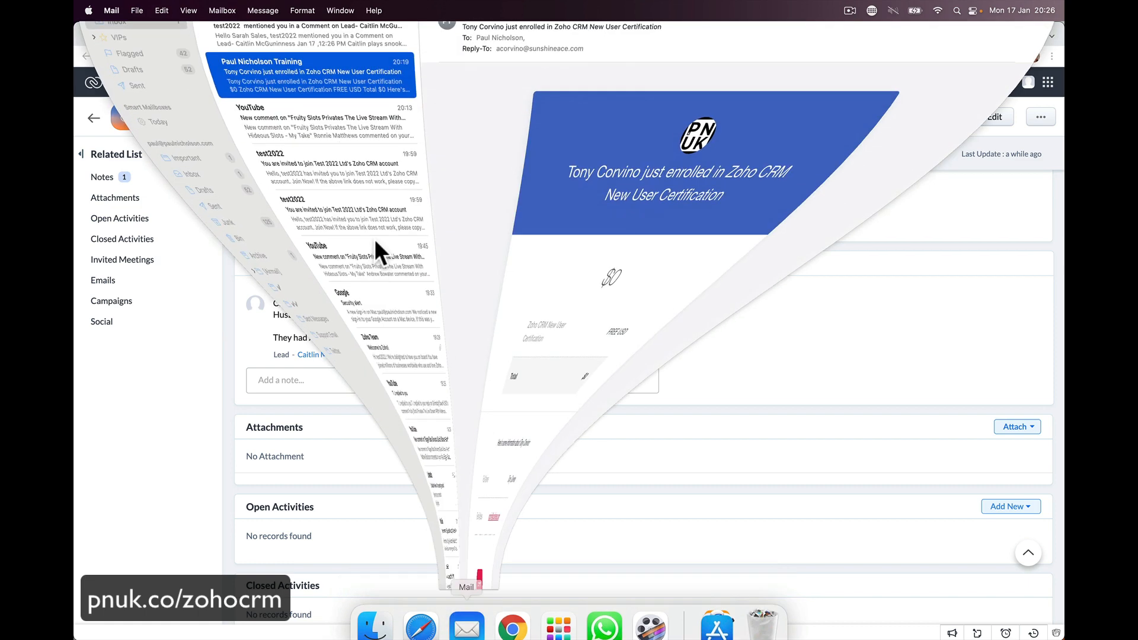
click(291, 94)
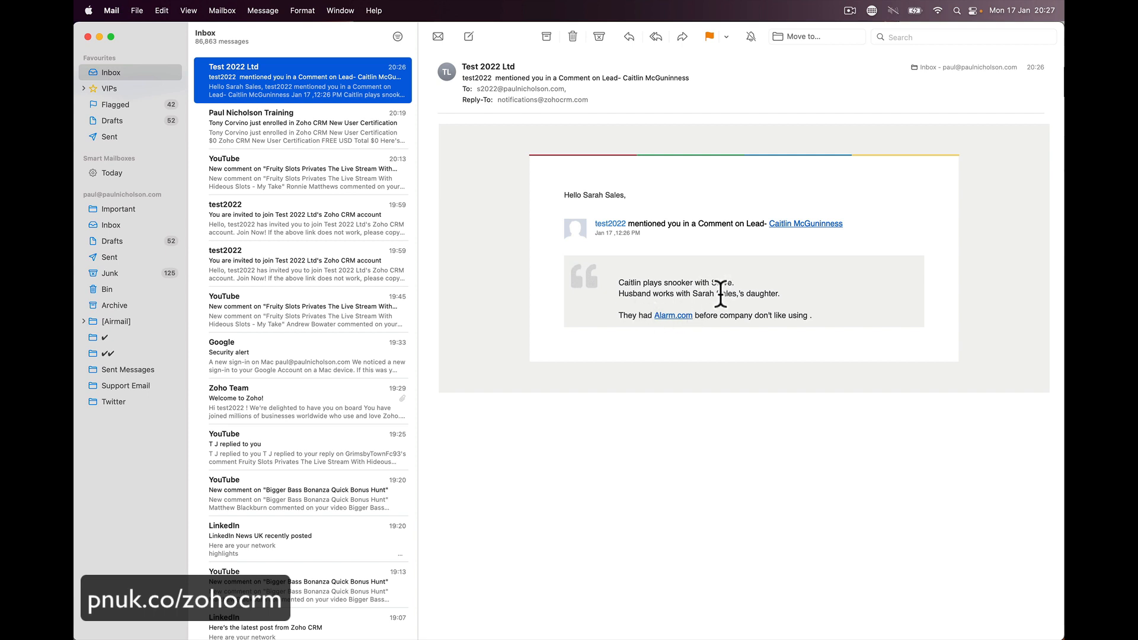
mouse_move(557, 632)
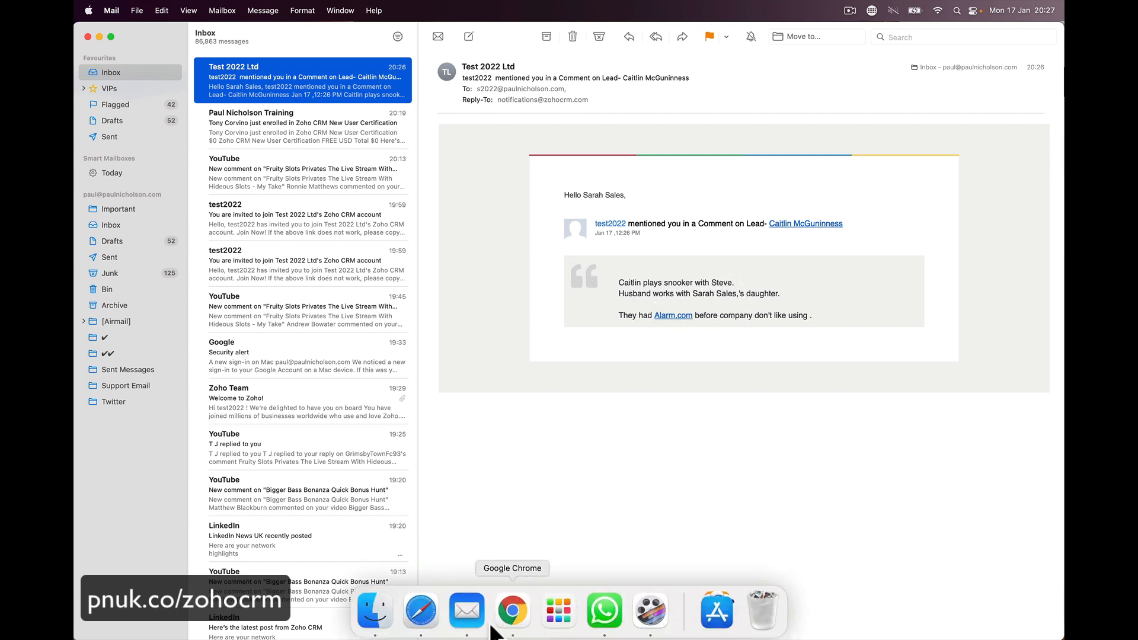
click(512, 611)
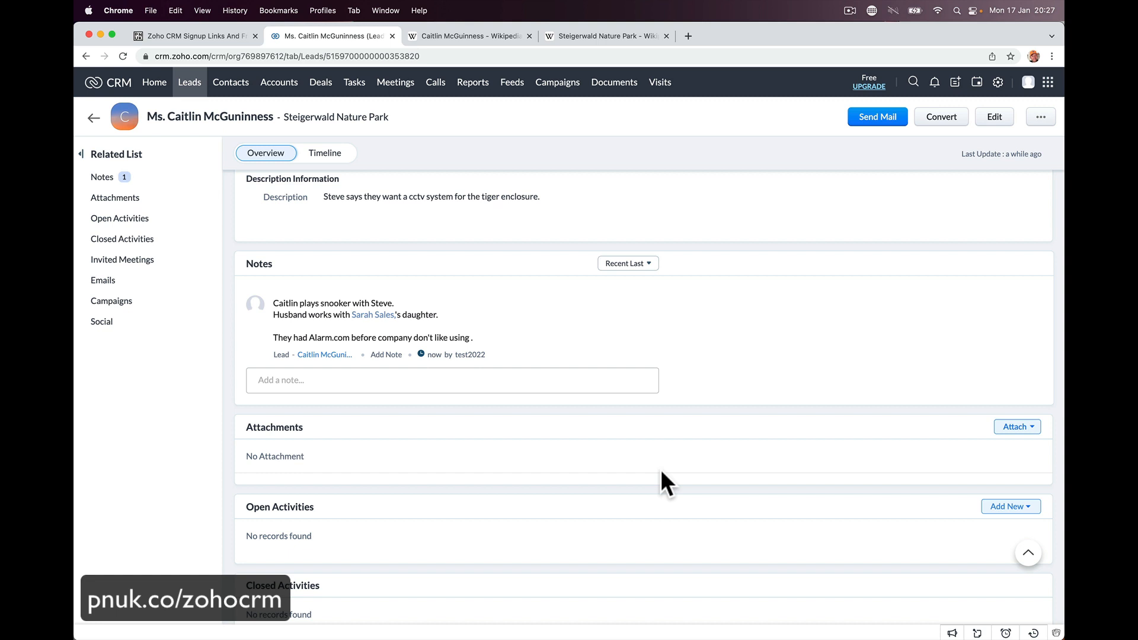
scroll(660, 468, up, 10)
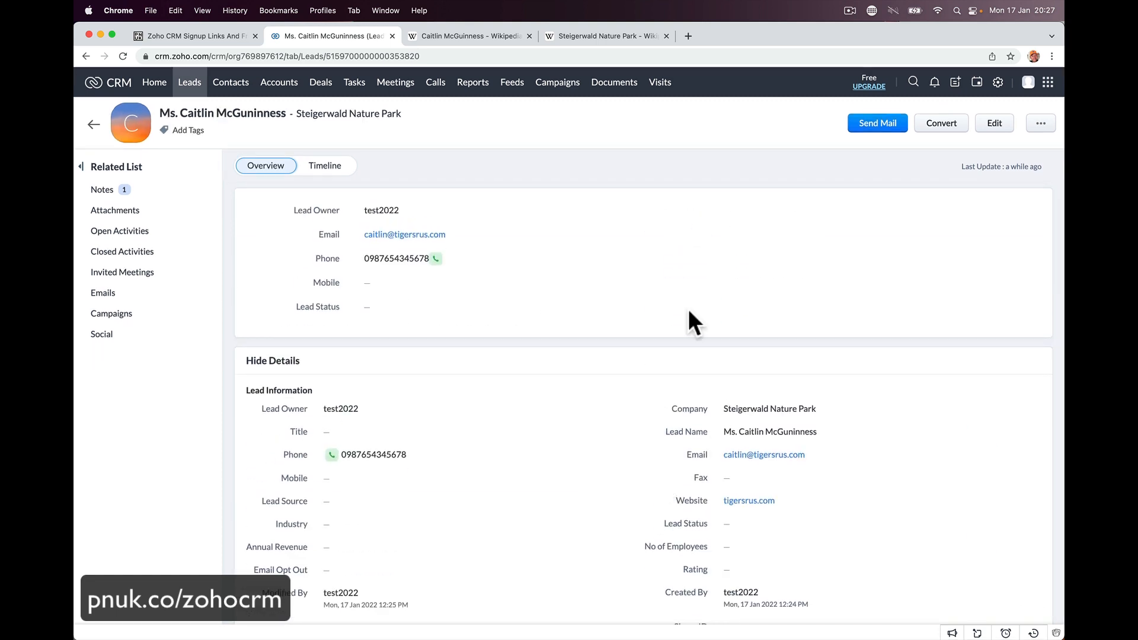
click(946, 126)
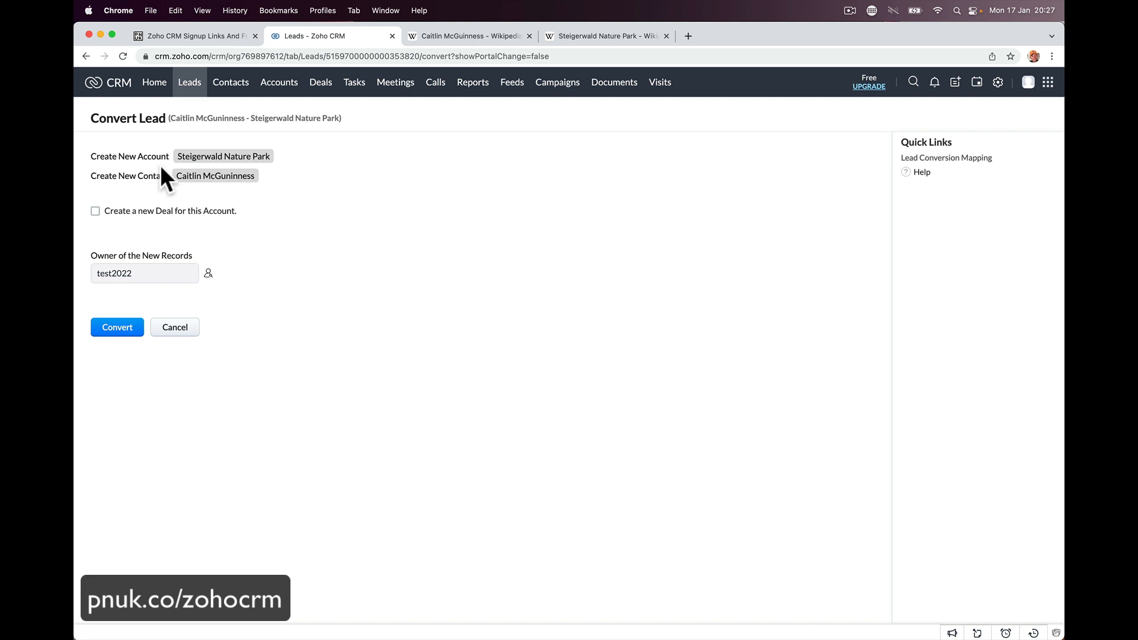
click(172, 330)
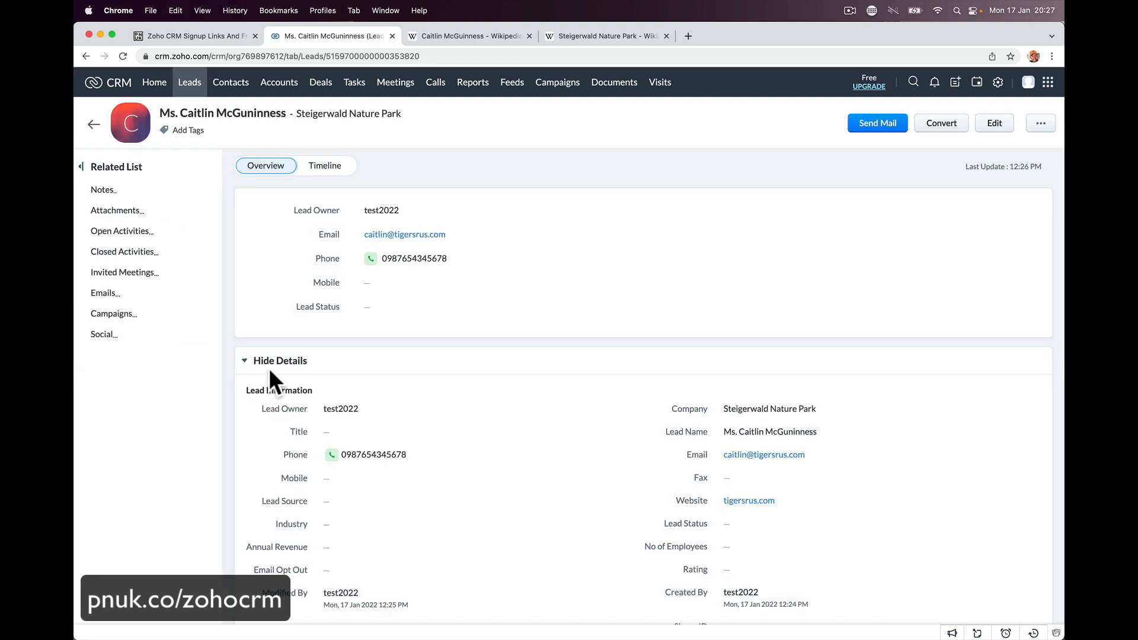
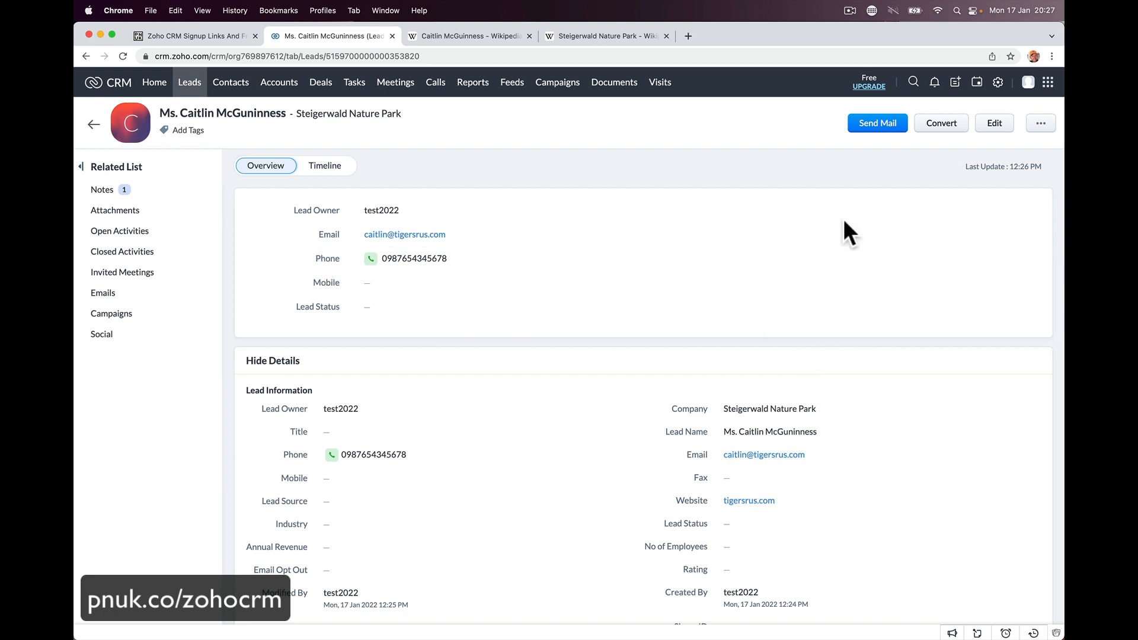
- Begin converting the Steigerwald Nature Park lead and include a new deal for the account
click(939, 125)
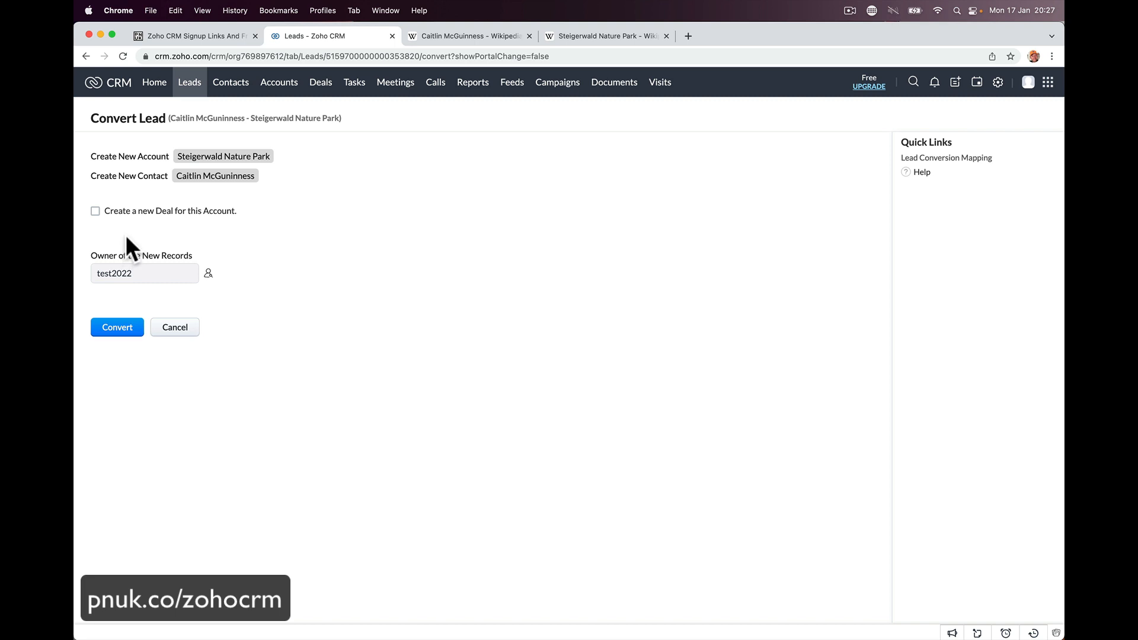
click(114, 215)
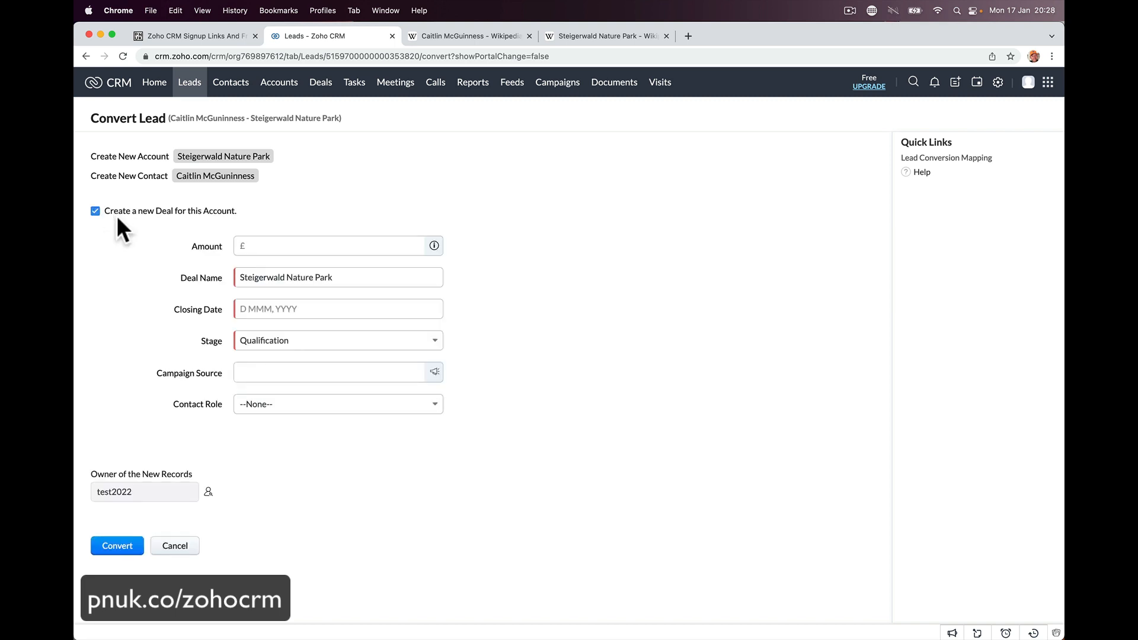
- Give the new deal an amount of 20000 and a closing date of 17 Feb 2022
click(254, 245)
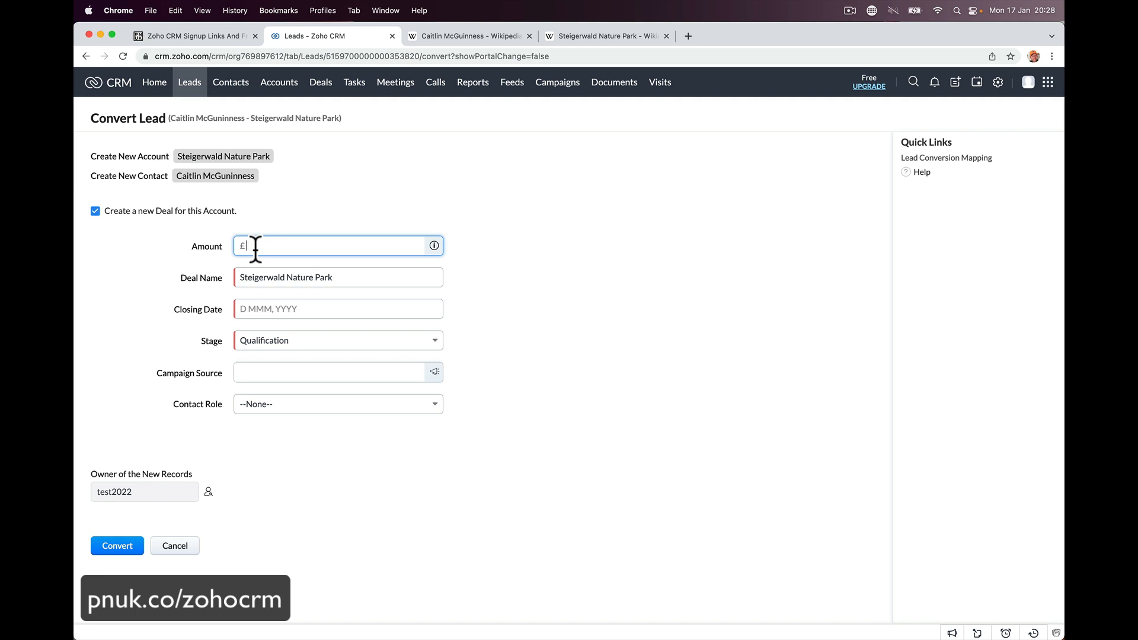
text(20000)
click(338, 306)
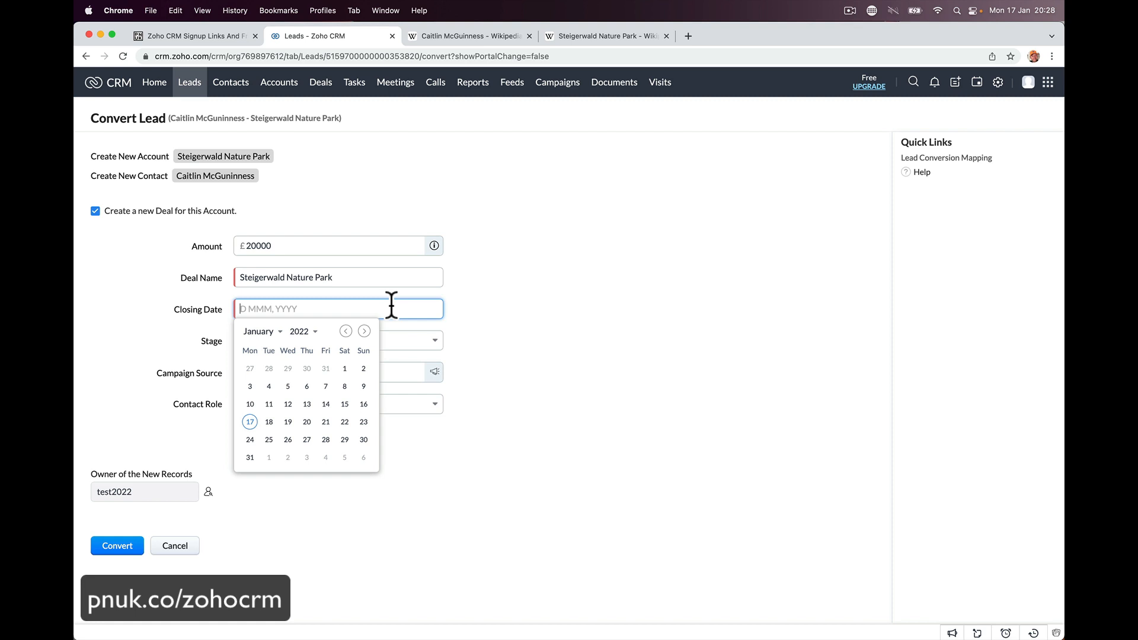
click(364, 331)
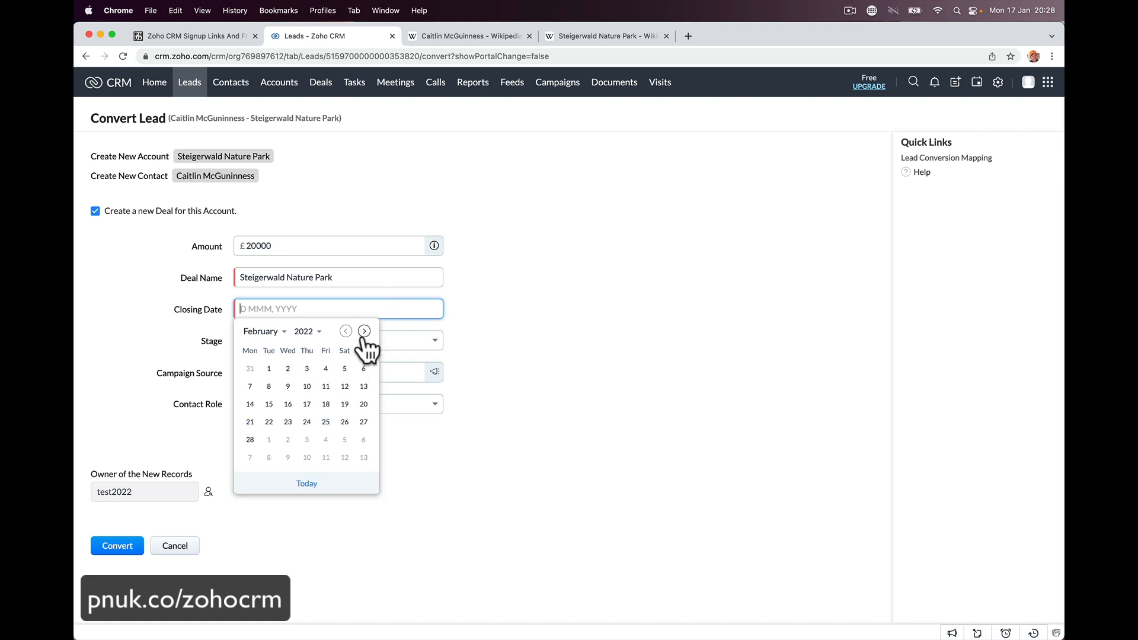
click(345, 331)
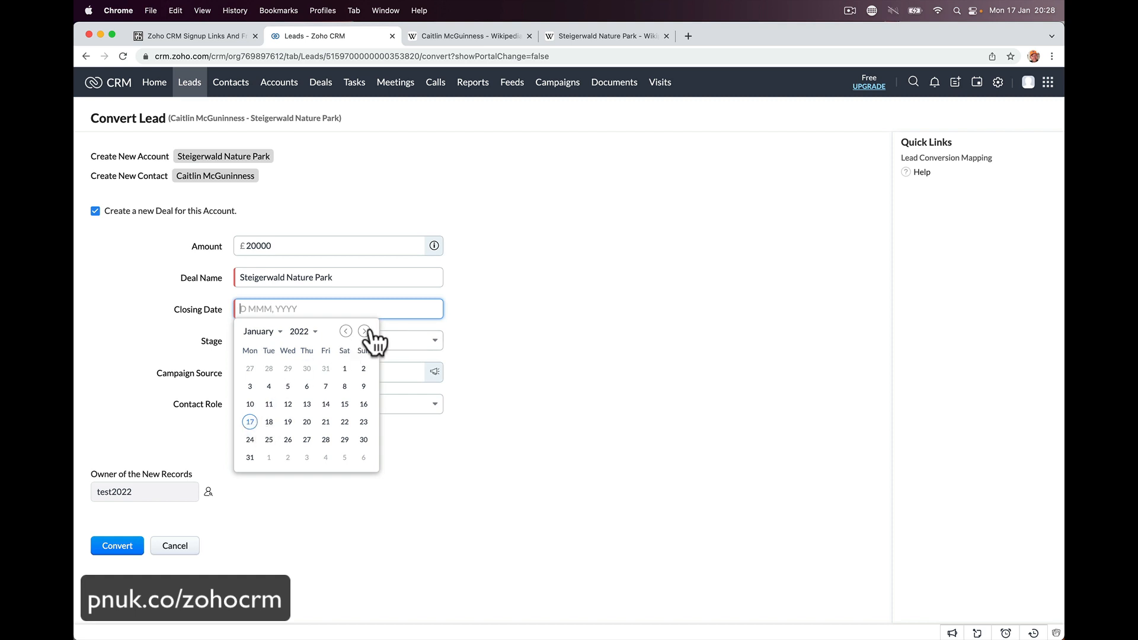
click(364, 331)
click(307, 403)
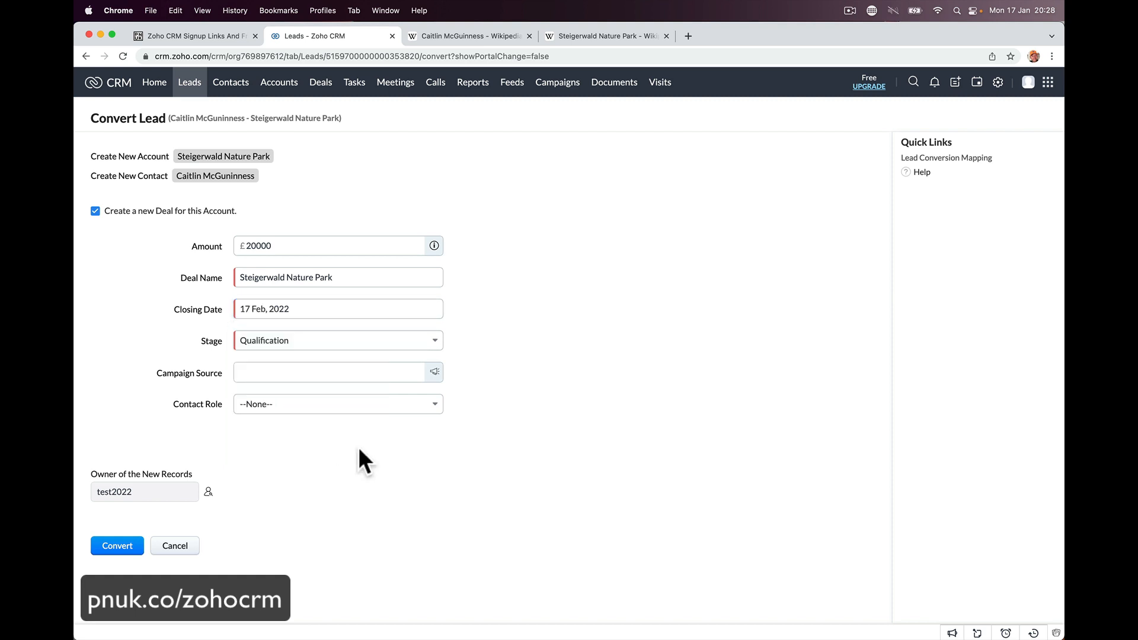
- Set the deal stage to Needs Analysis and the contact role to Decision Maker
click(333, 344)
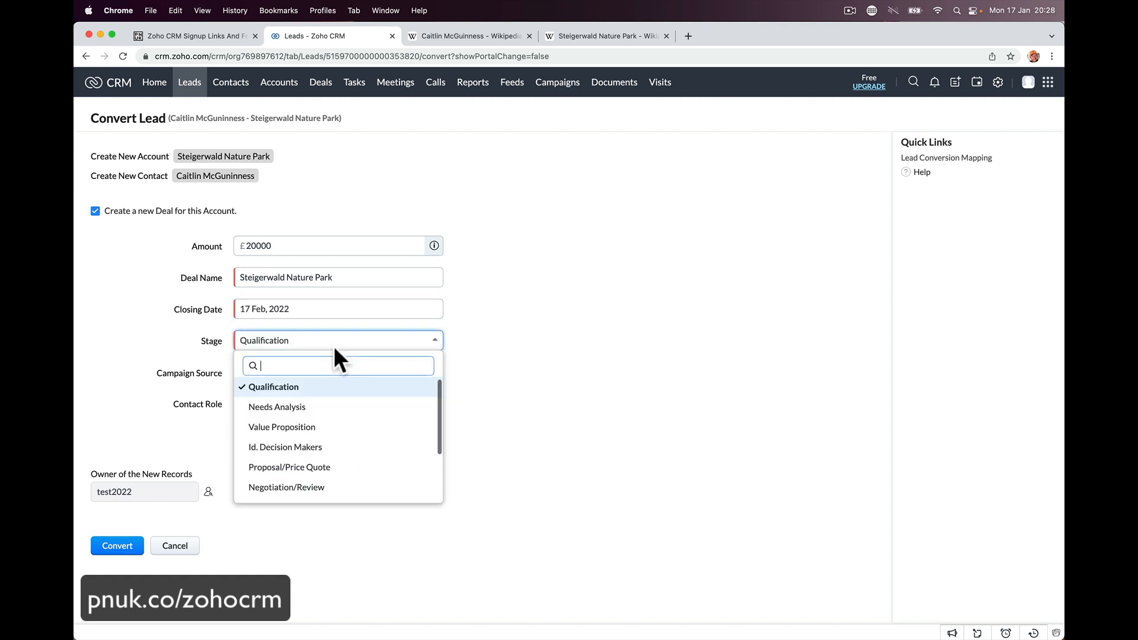
click(327, 409)
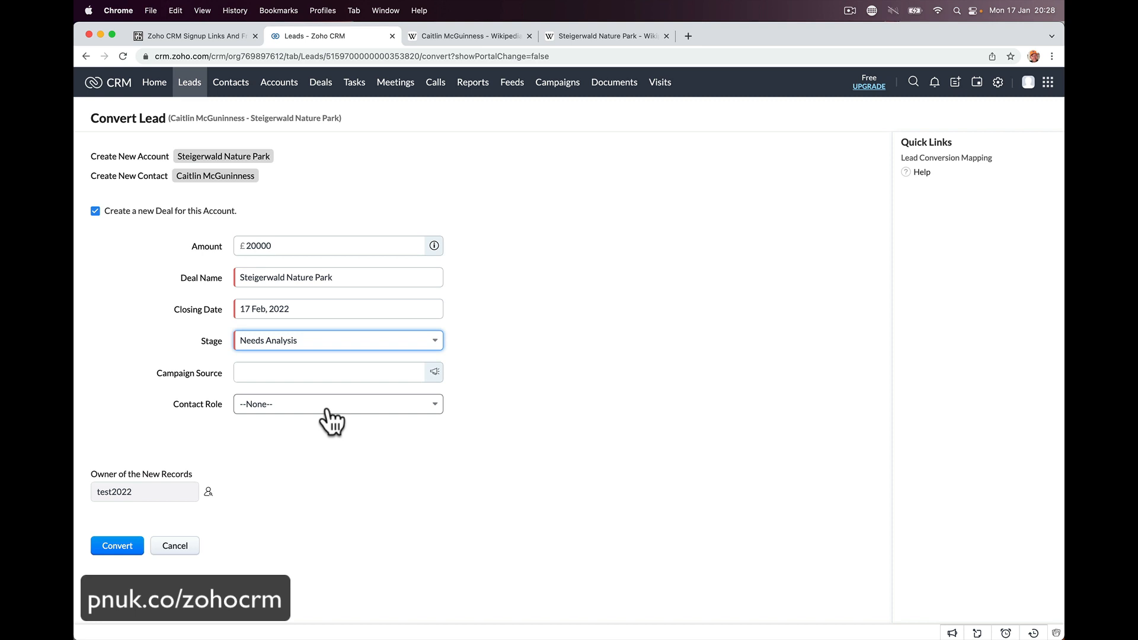
click(330, 341)
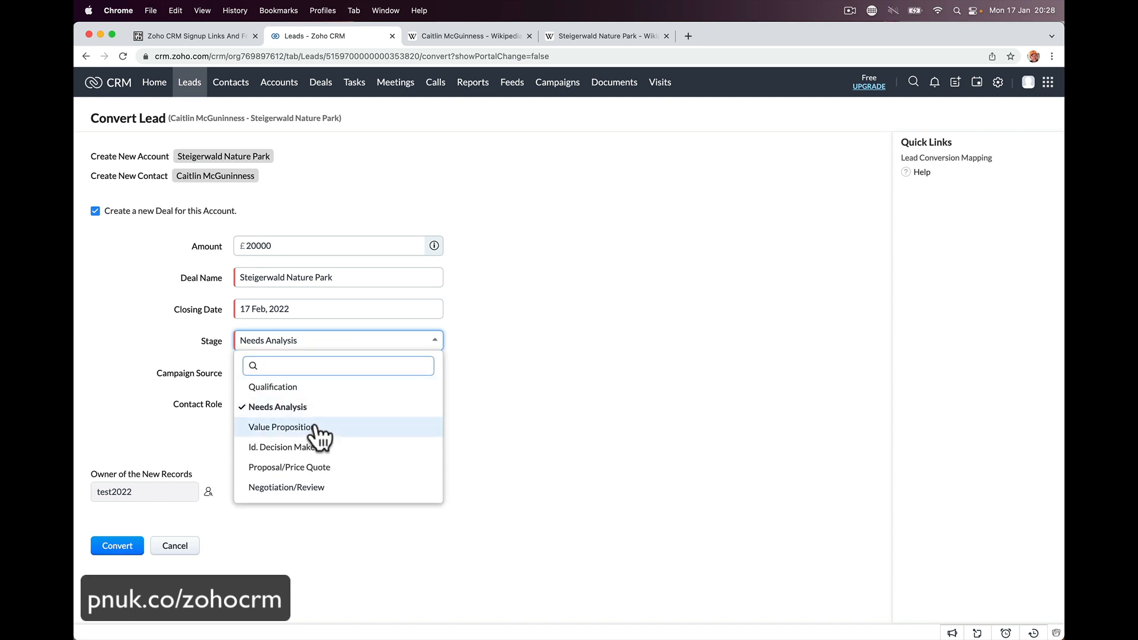
click(327, 415)
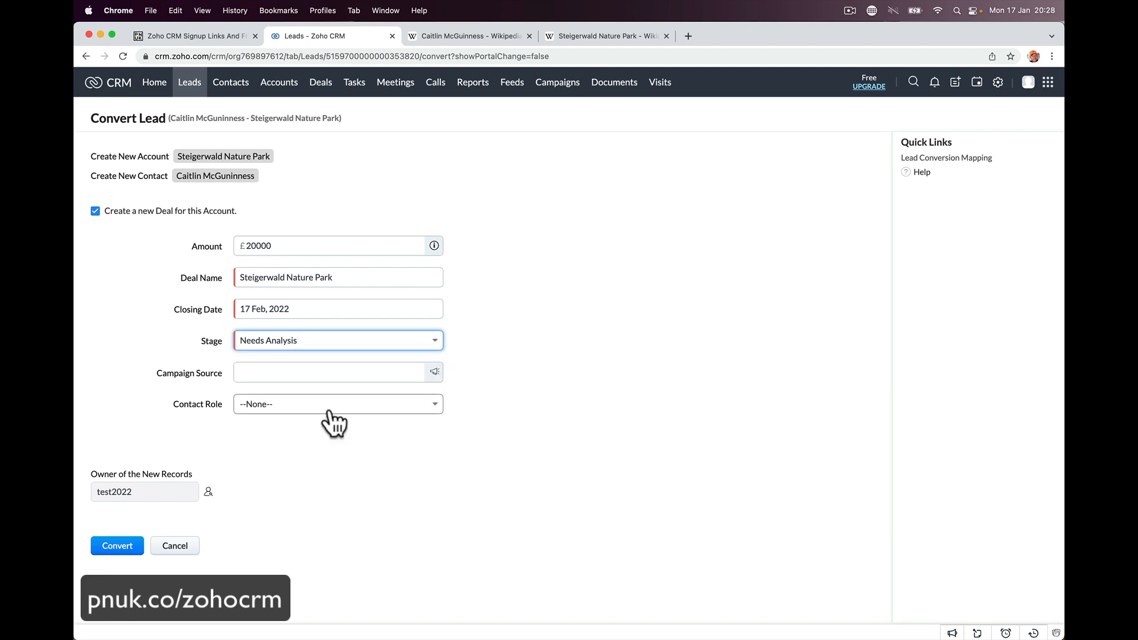
click(393, 372)
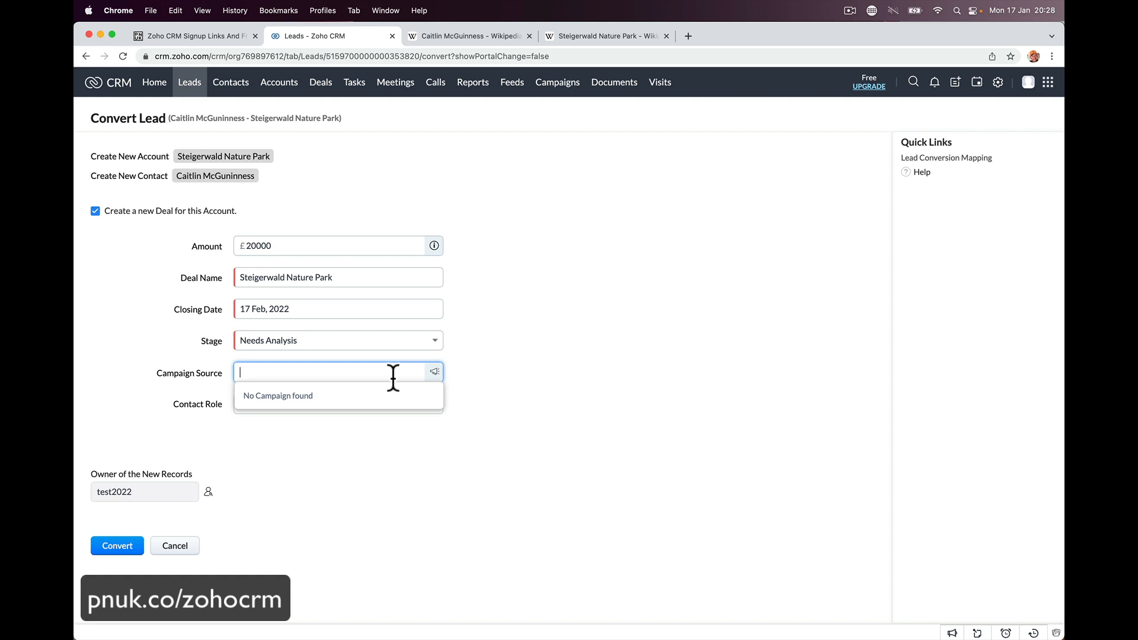
click(371, 432)
click(360, 406)
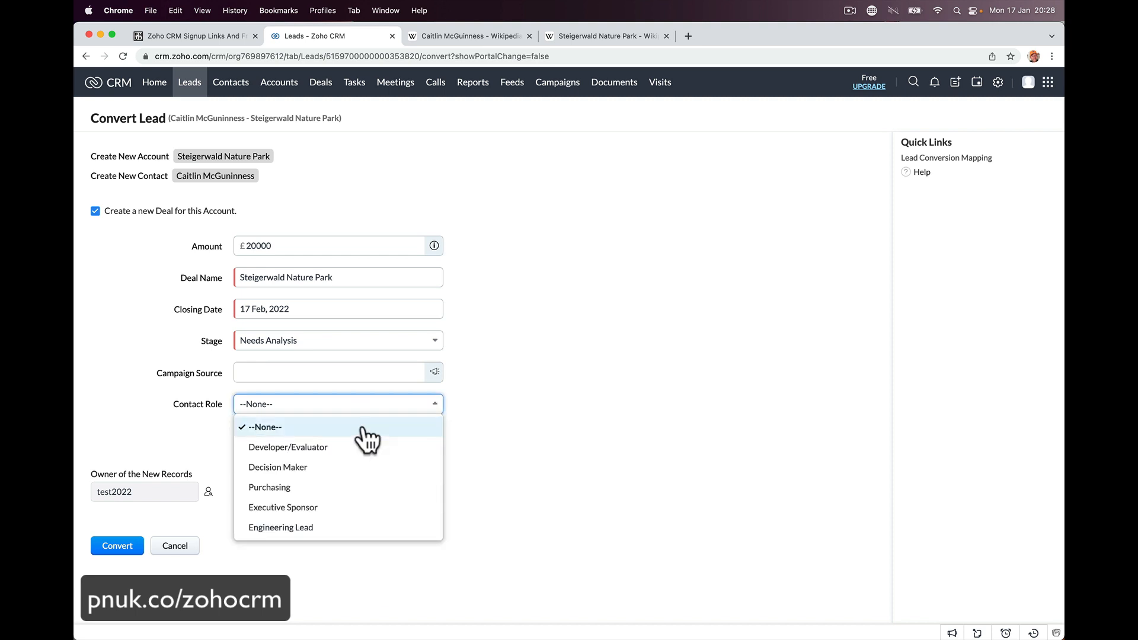
click(358, 468)
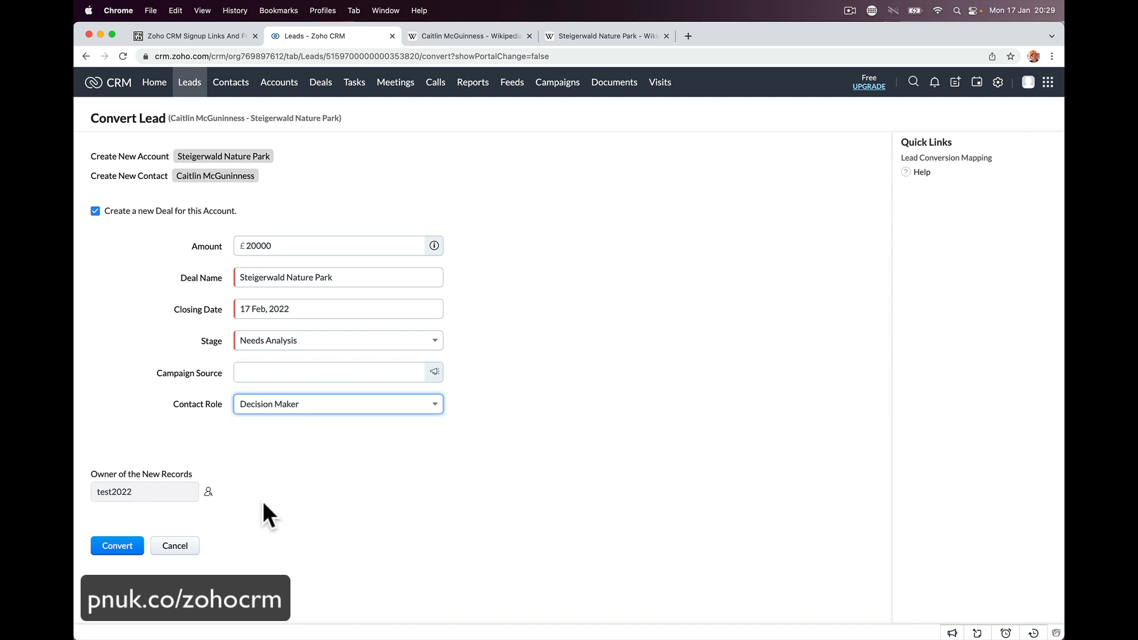
click(208, 492)
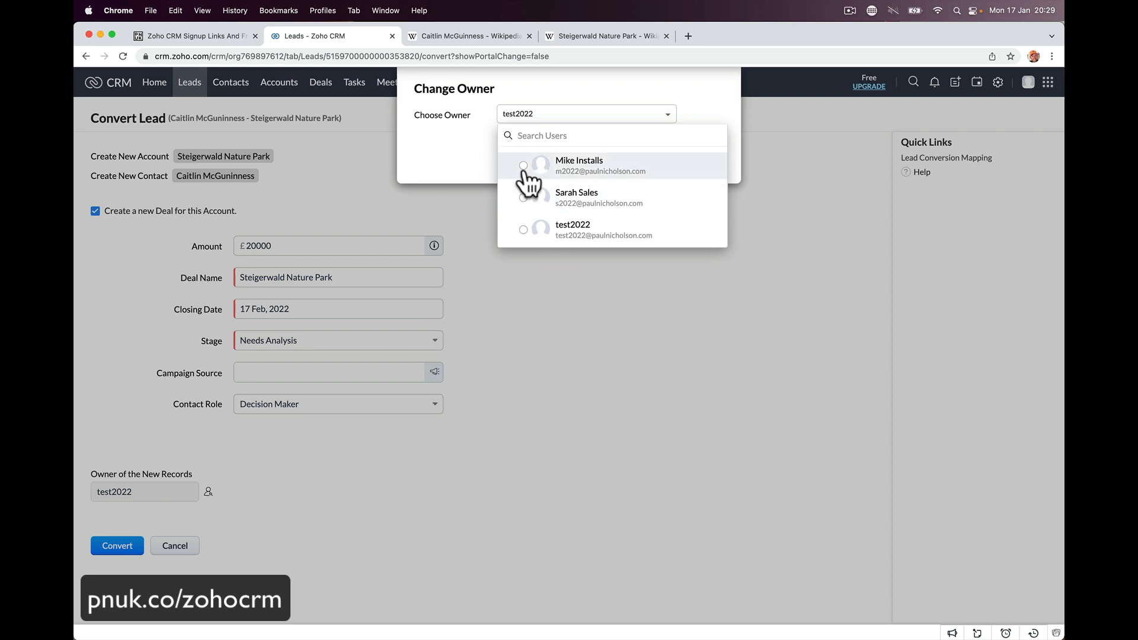
- Keep the current record owner and complete the lead conversion with the new deal
click(522, 239)
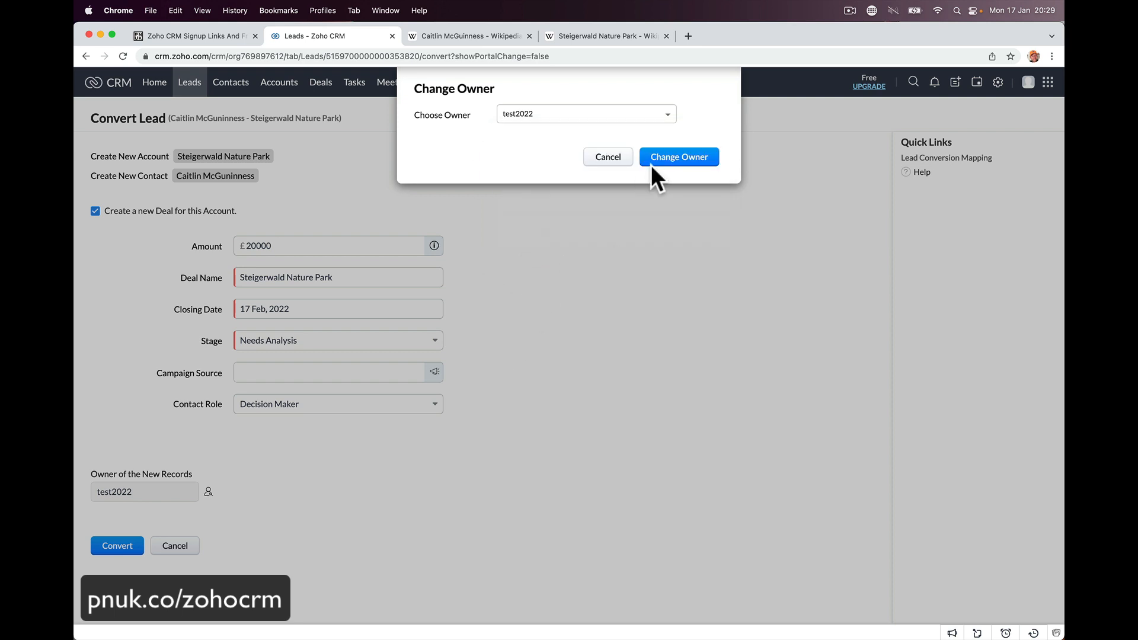
click(597, 157)
click(119, 545)
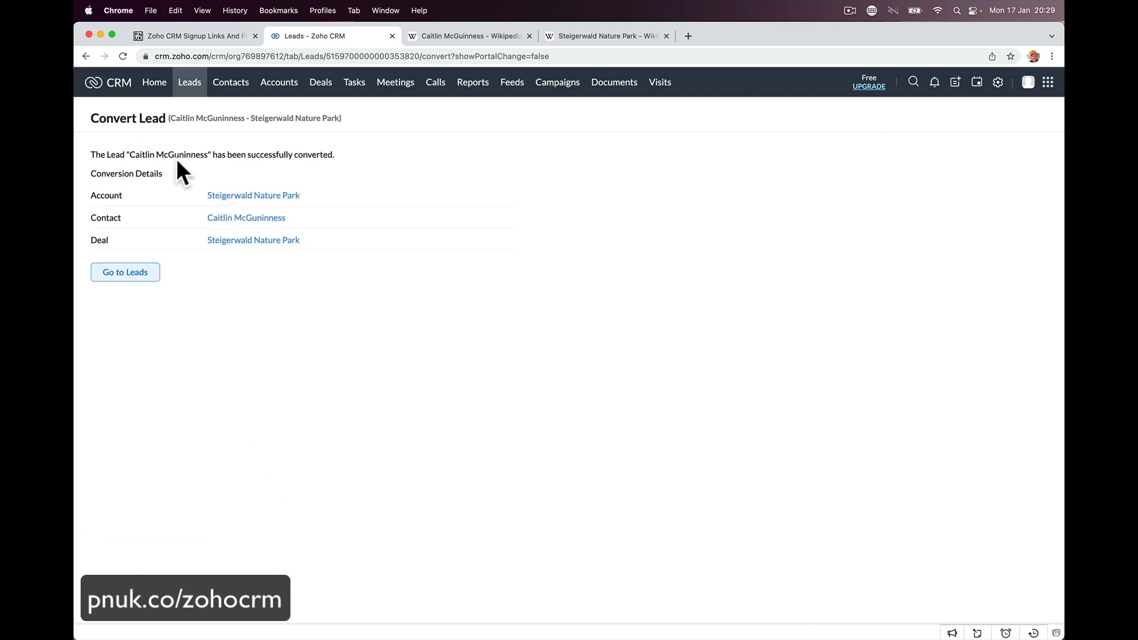
- Review the newly created Steigerwald Nature Park account and contact records
click(219, 196)
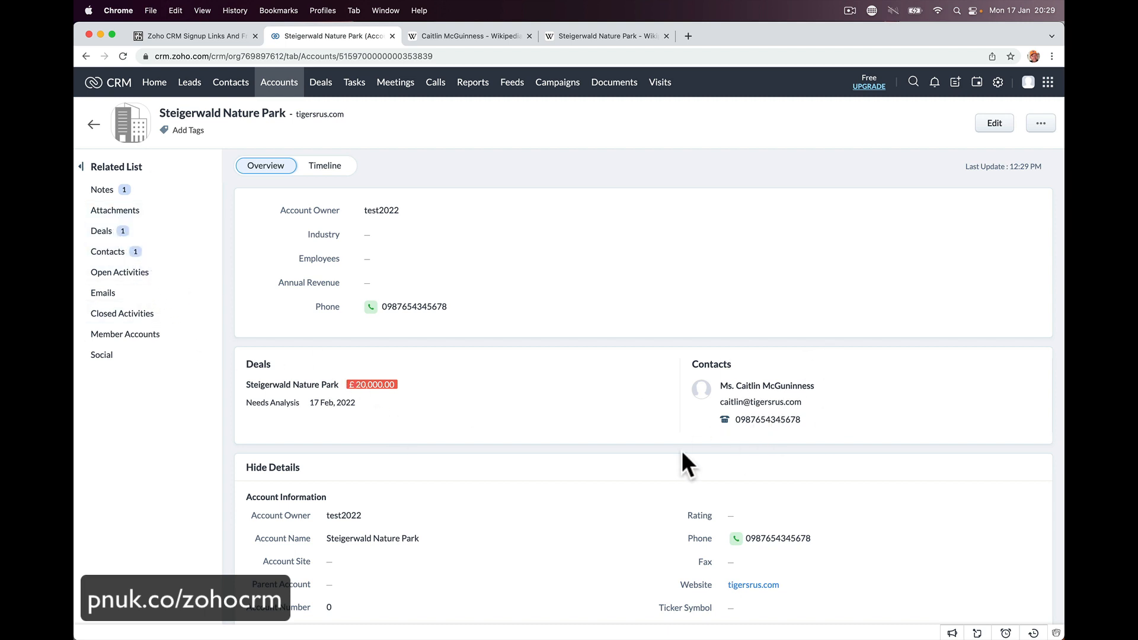
scroll(679, 451, left, 5)
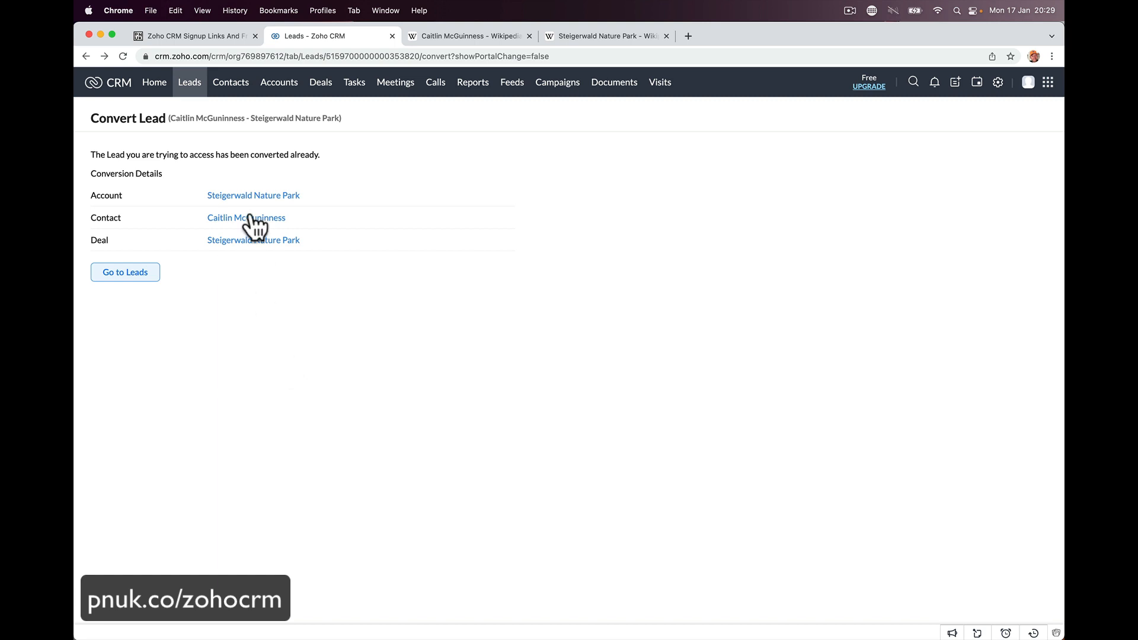
click(252, 218)
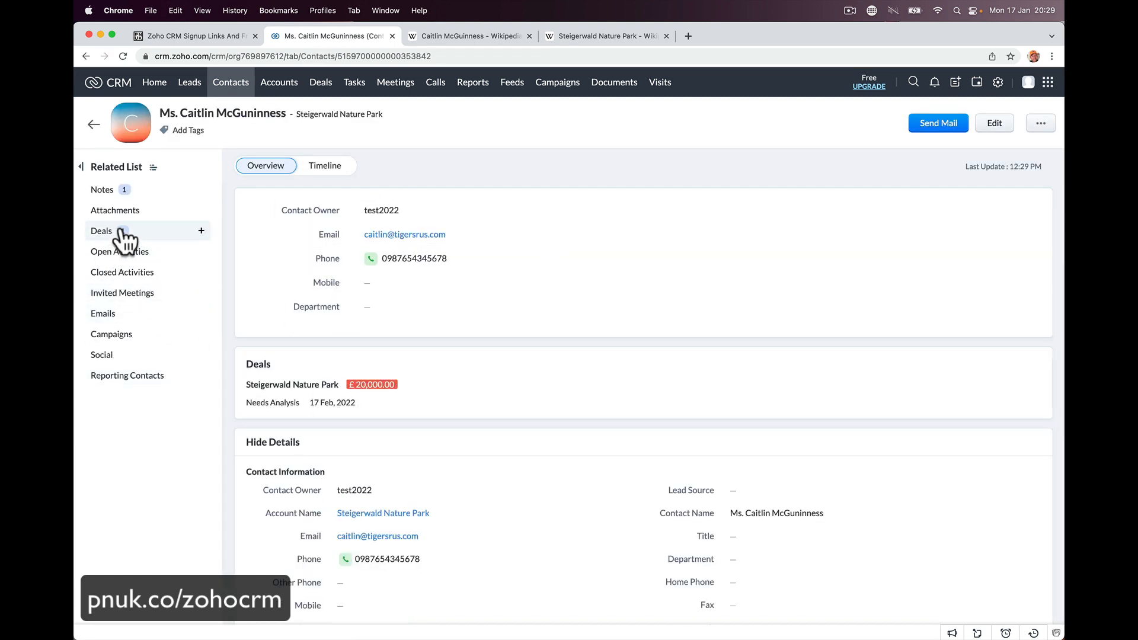
scroll(313, 401, left, 5)
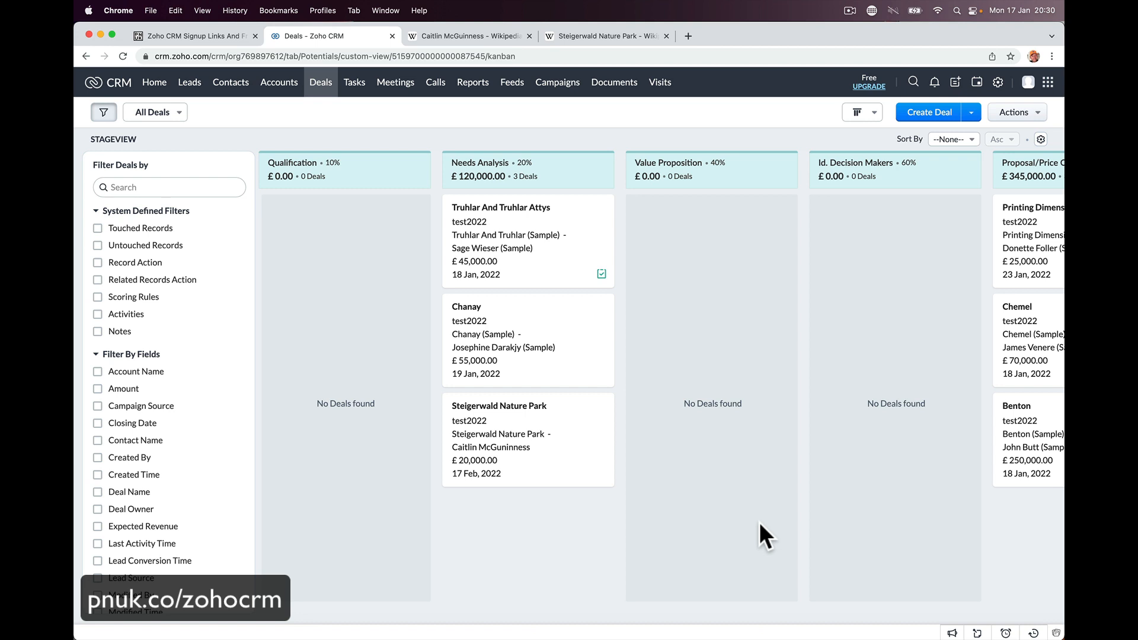
- Scan across the deal stages and open the Steigerwald Nature Park deal card
scroll(780, 474, right, 12)
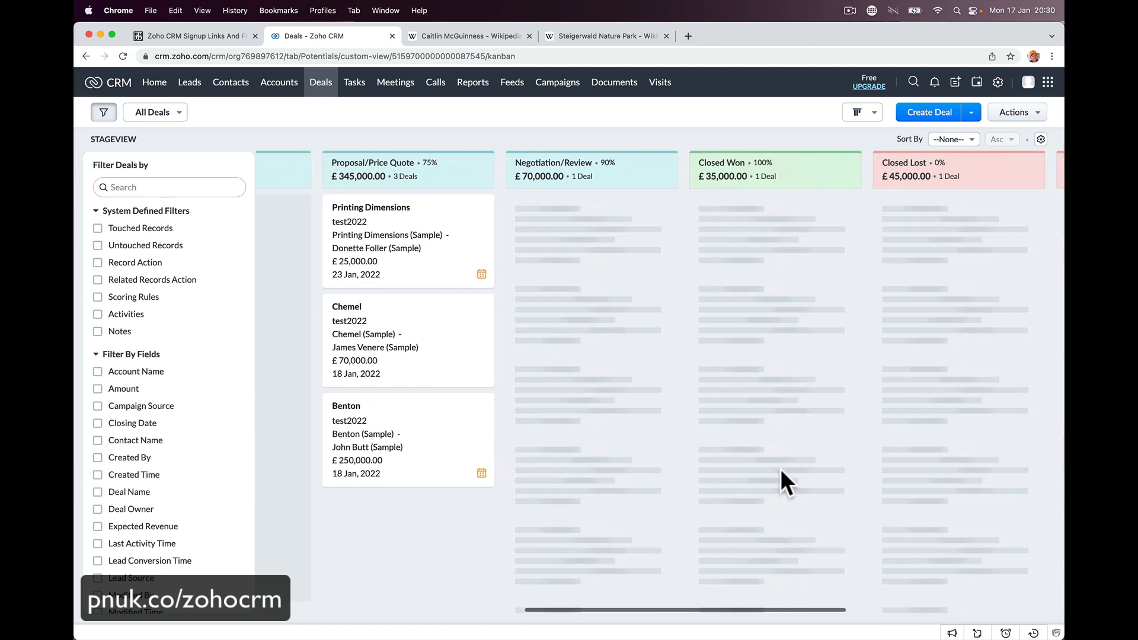
scroll(600, 448, left, 10)
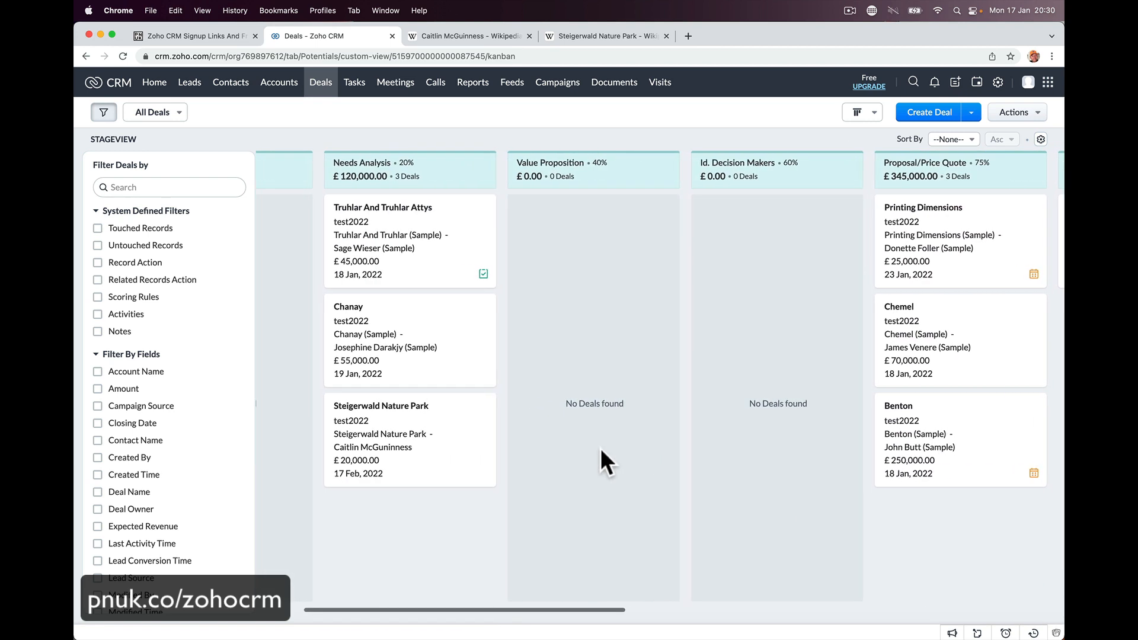
click(415, 407)
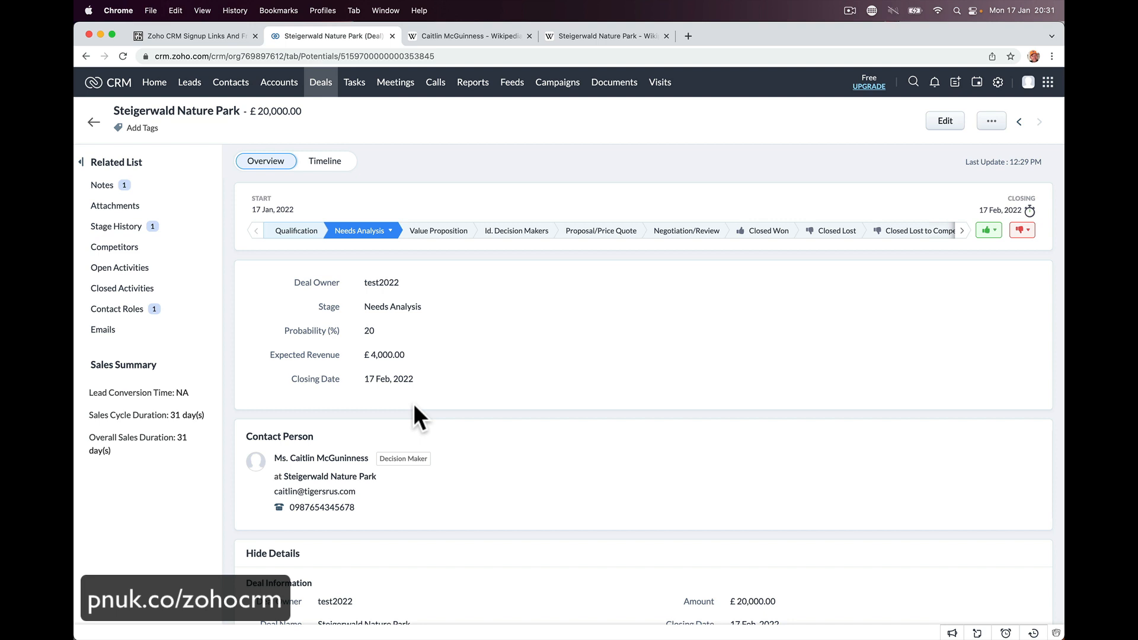
- Jump to the deal's empty Open Activities list and look at the options for adding an activity
click(167, 268)
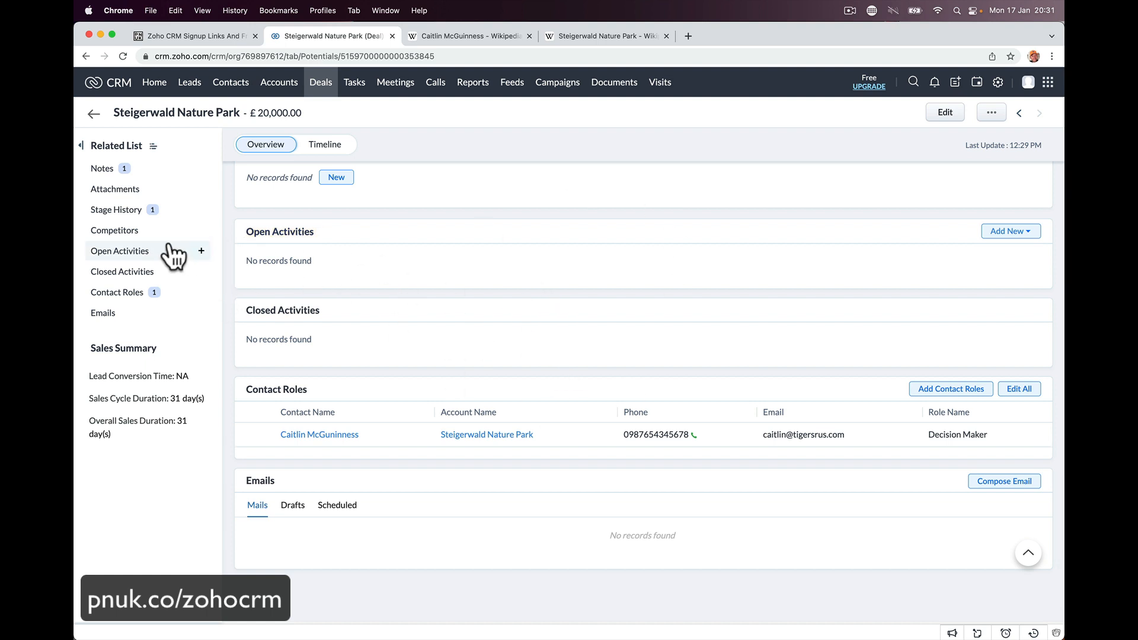
click(202, 252)
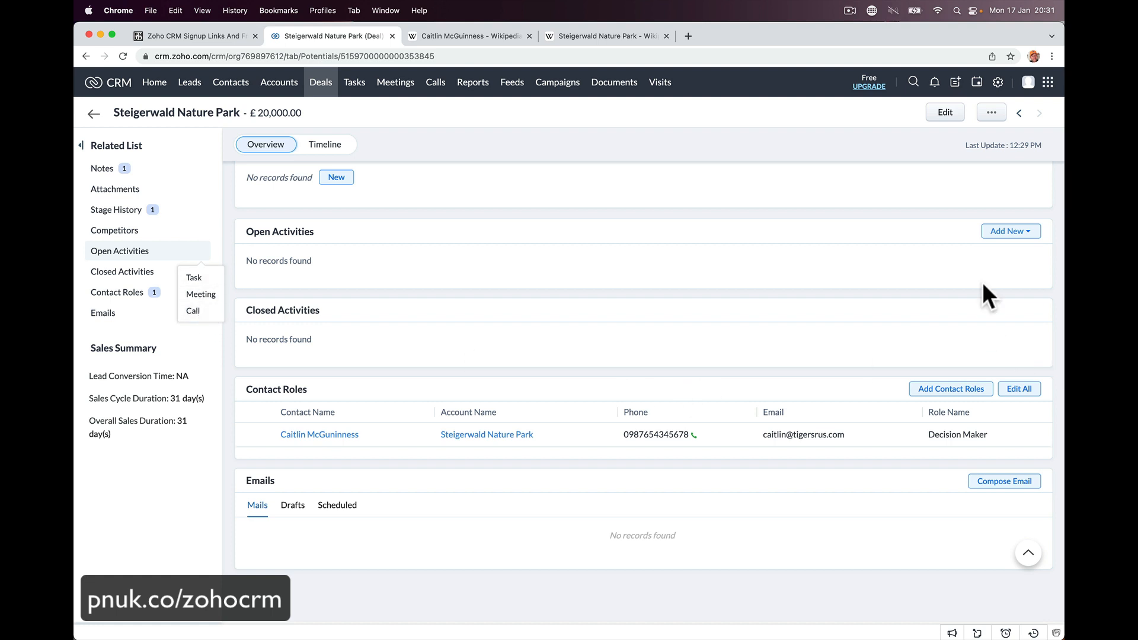
click(1015, 232)
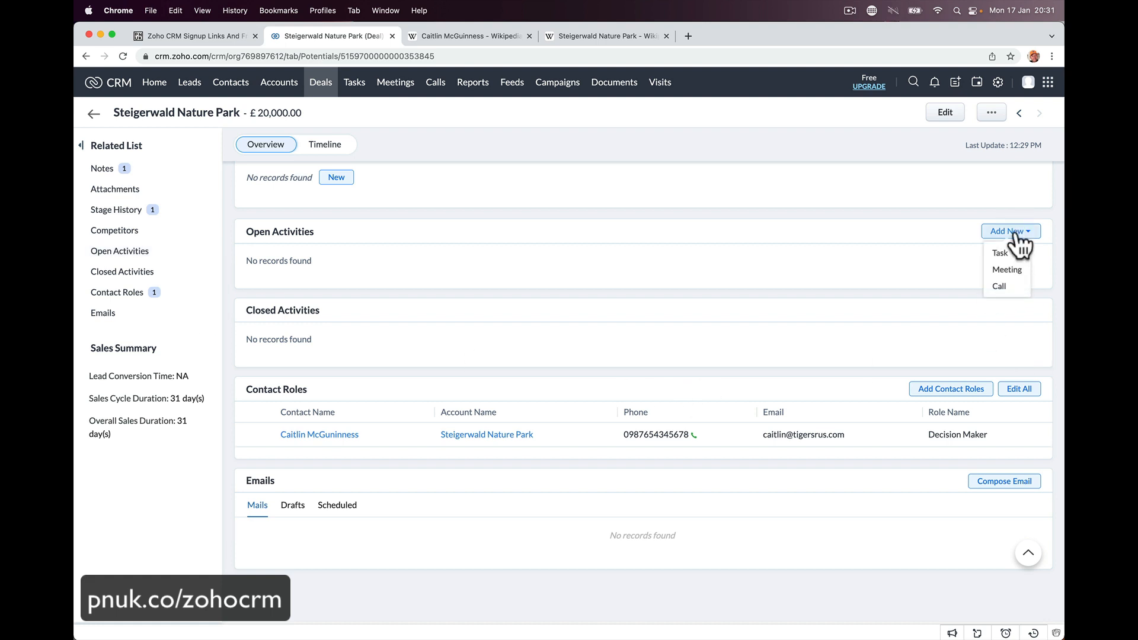
click(955, 83)
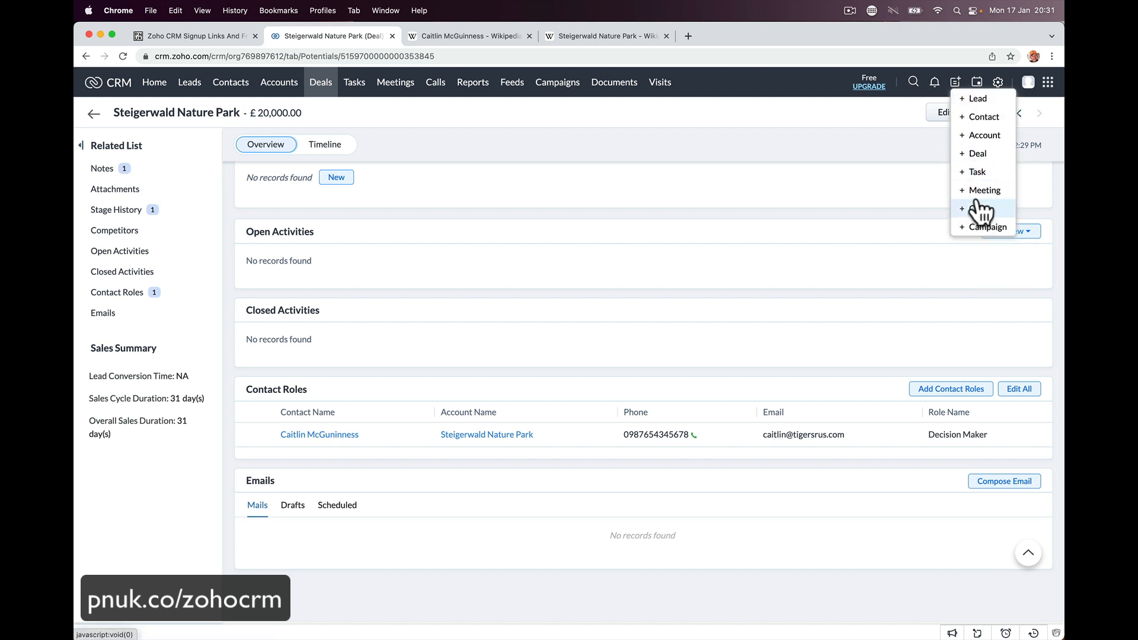
scroll(488, 297, up, 3)
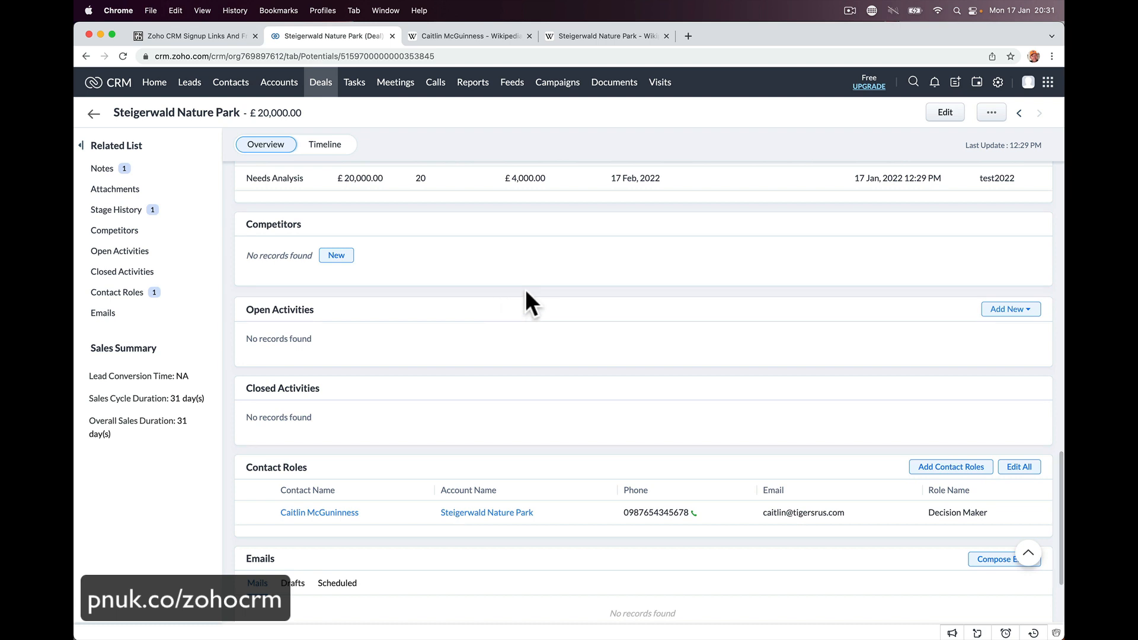
click(996, 311)
- Start a new meeting titled 'Walk Around 1st Look' with location 'Nature Park'
click(1001, 358)
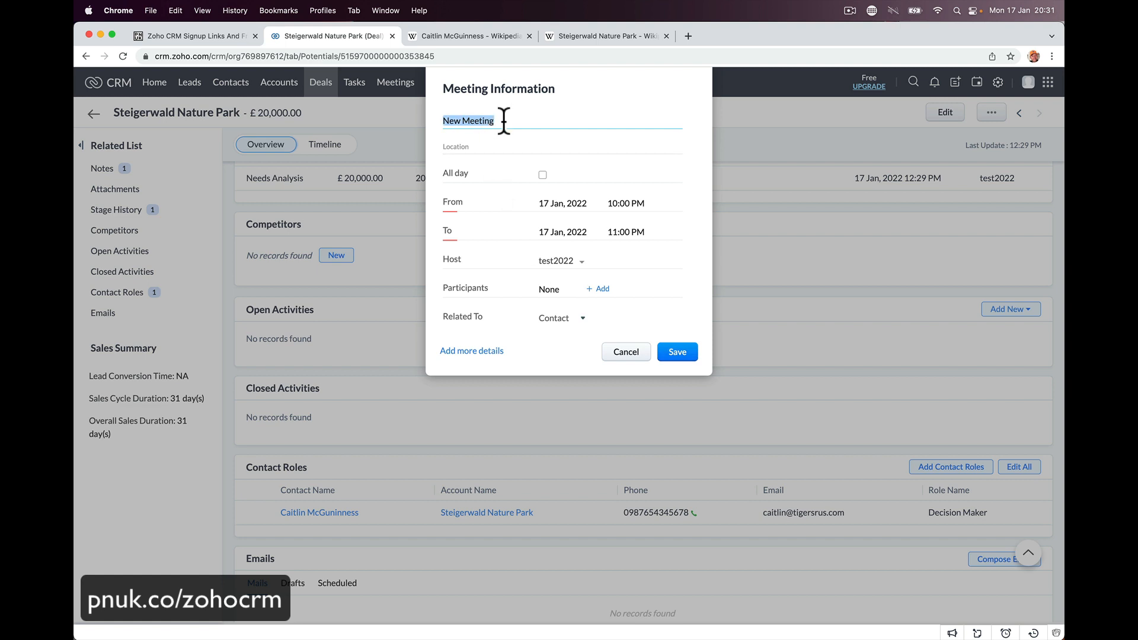
text(Walk Around 1st Look)
key(Tab)
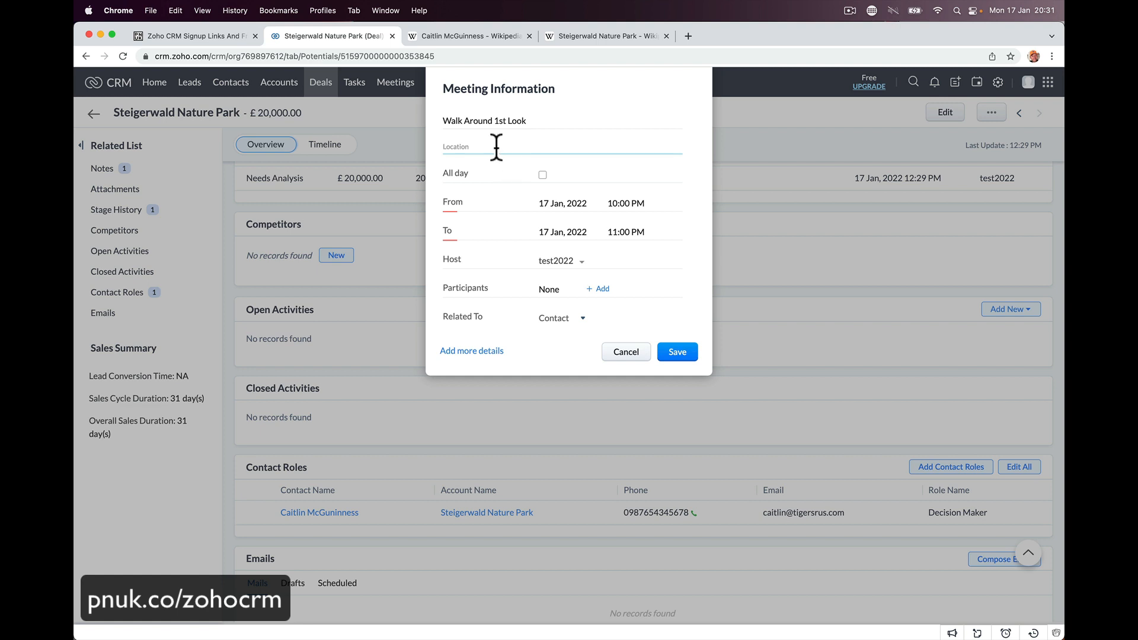
text(Tige)
key(BackSpace)
key(BackSpace)
key(BackSpace)
key(BackSpace)
key(BackSpace)
text(Nature Park)
- Schedule the meeting for 20 Jan 2022, 10:30 to 11:30 AM
click(543, 175)
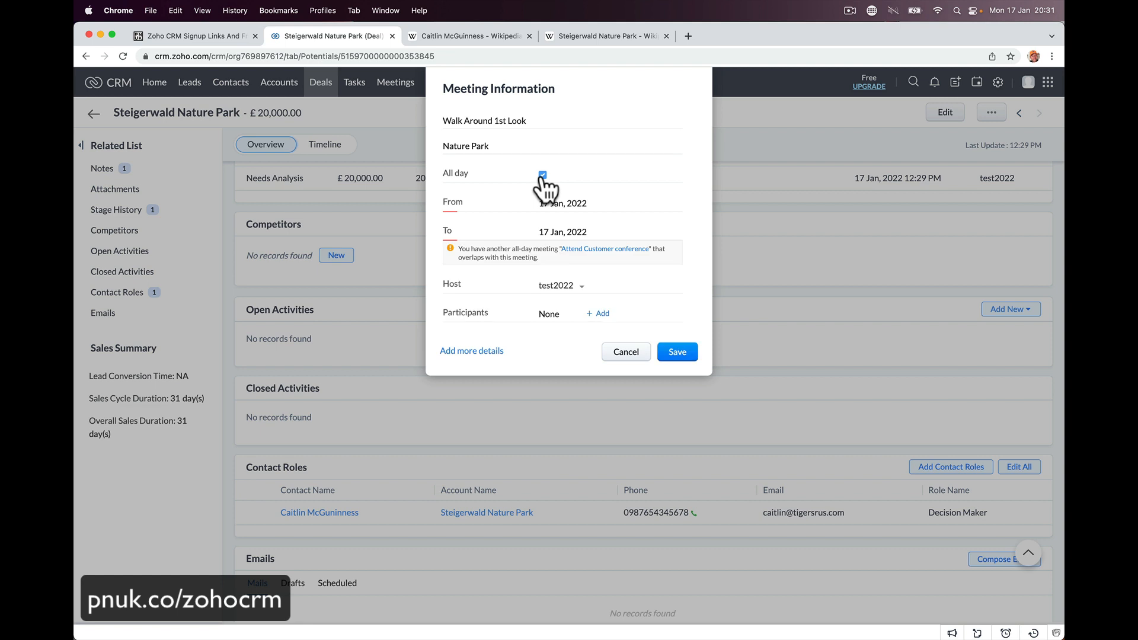
click(543, 175)
click(578, 205)
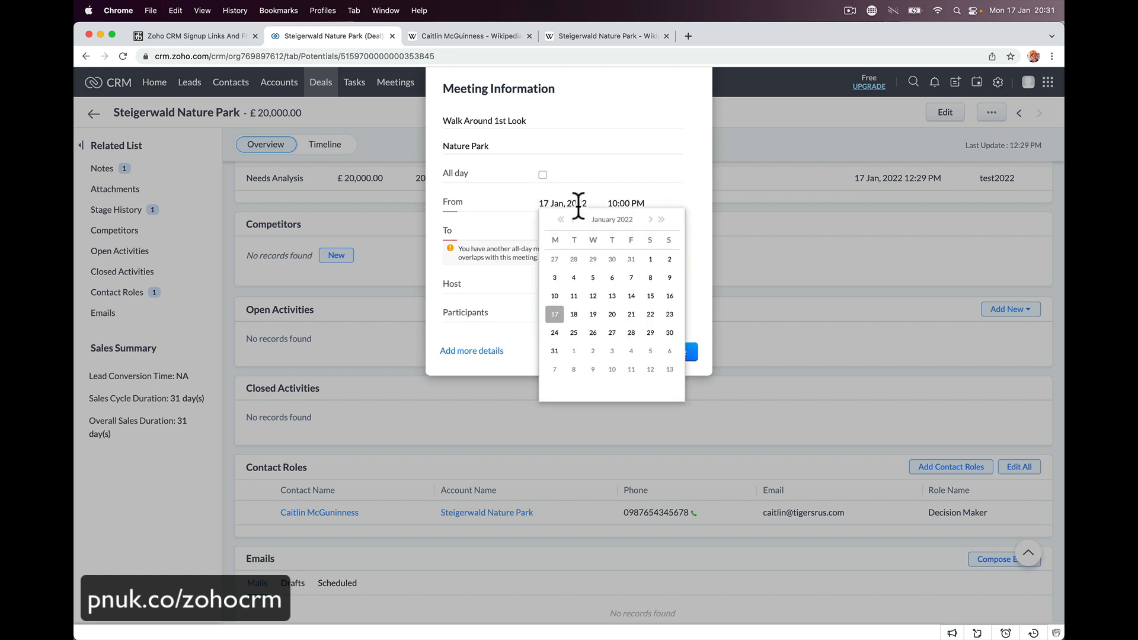
click(606, 313)
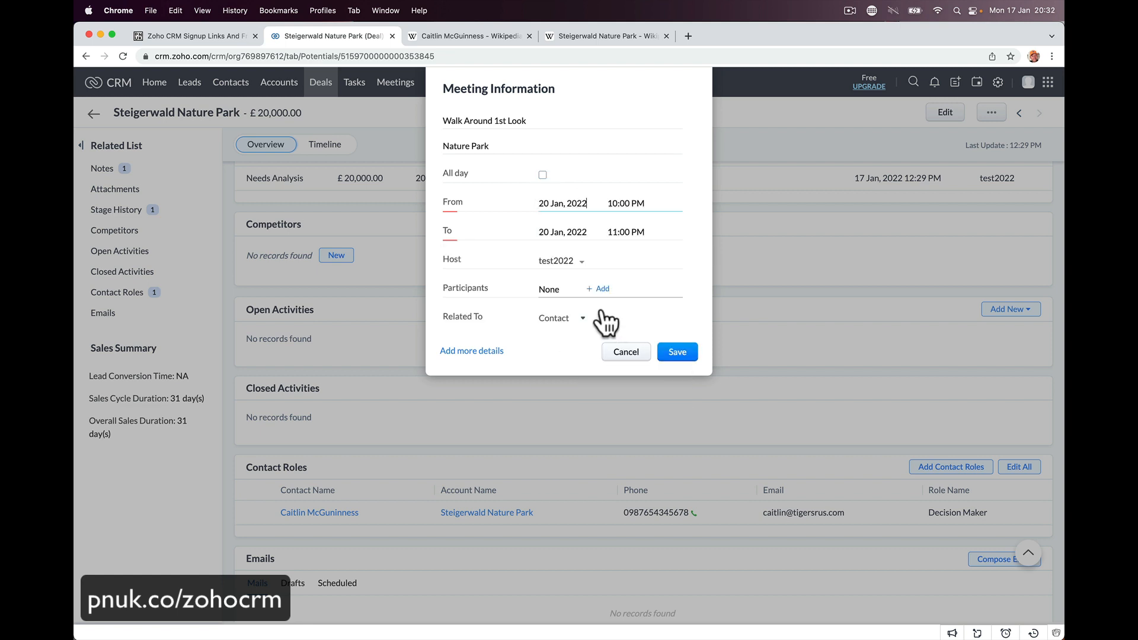
click(623, 204)
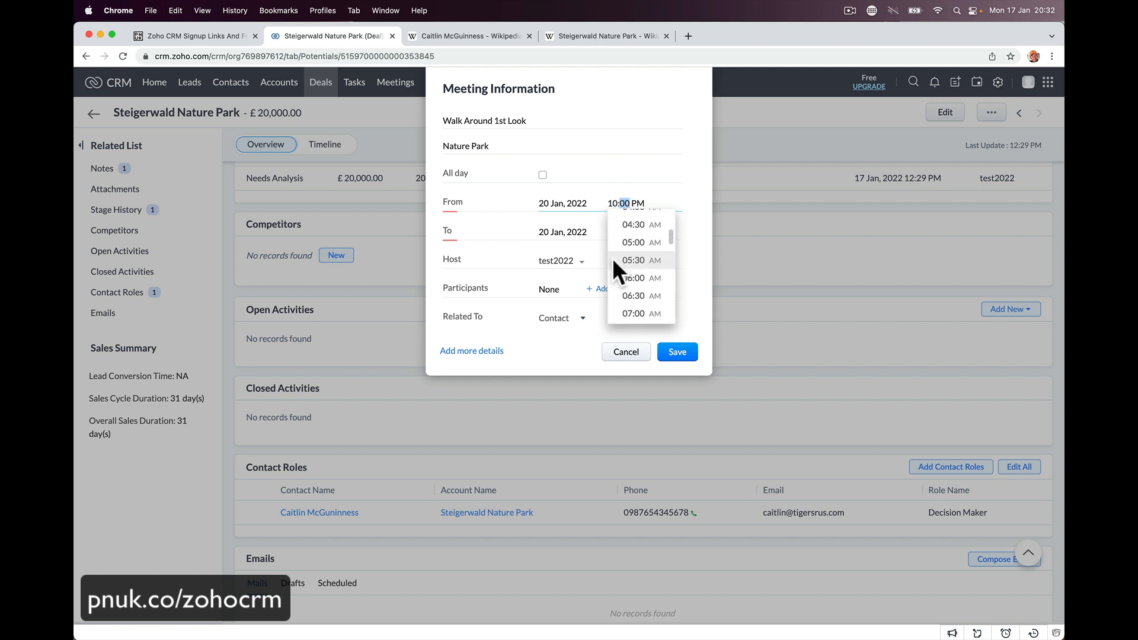
scroll(616, 261, down, 5)
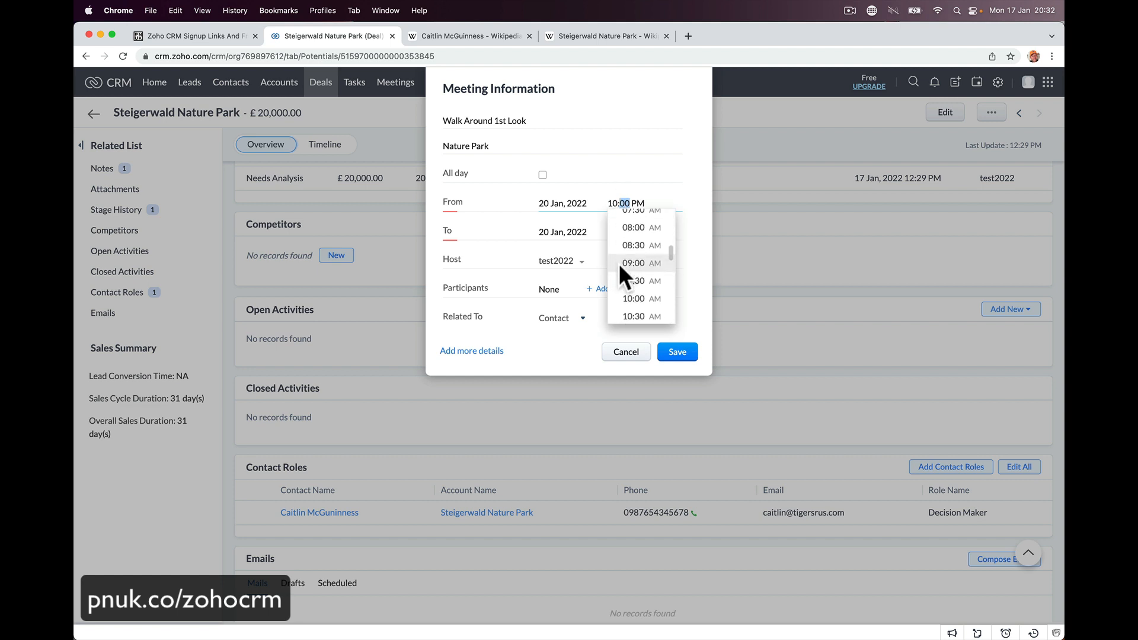
scroll(619, 263, down, 2)
click(624, 283)
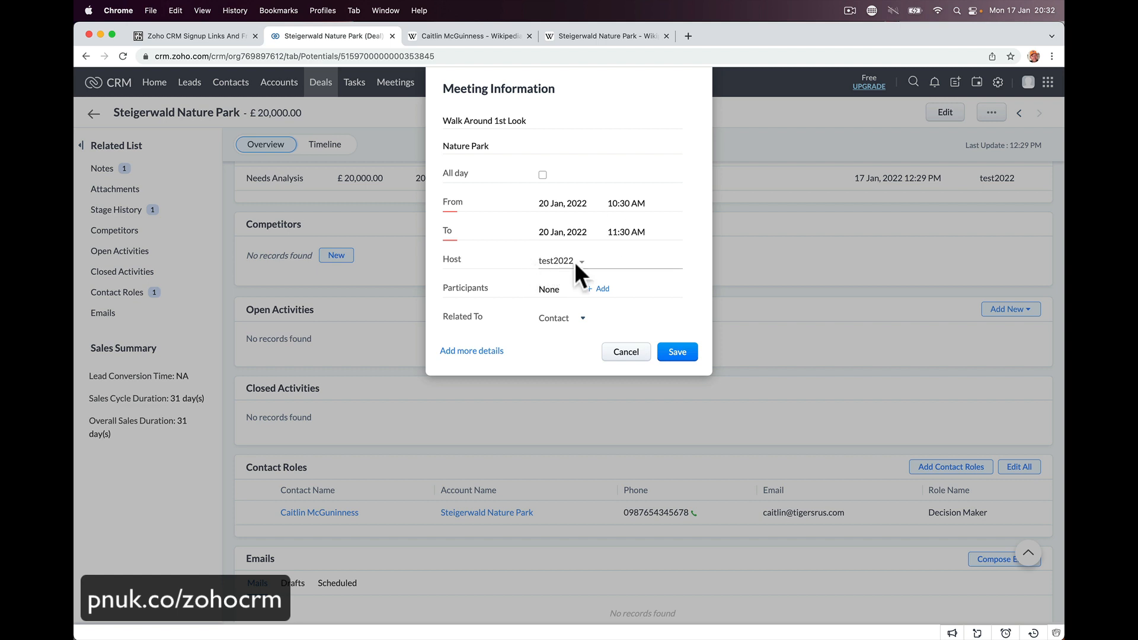
scroll(592, 258, down, 3)
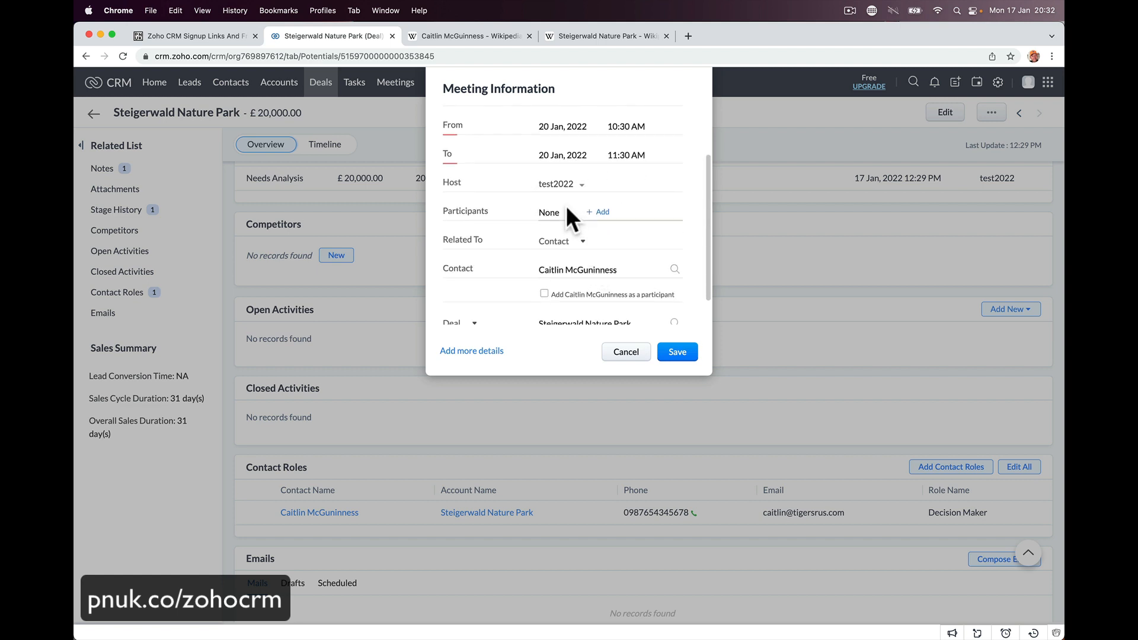
scroll(582, 226, down, 1)
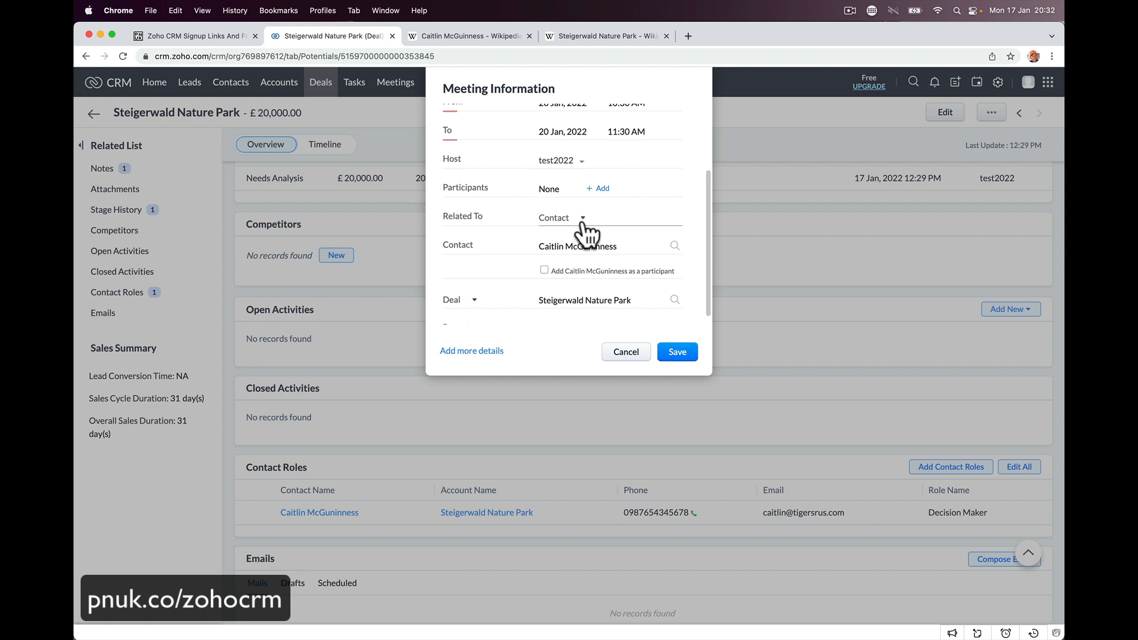
click(599, 189)
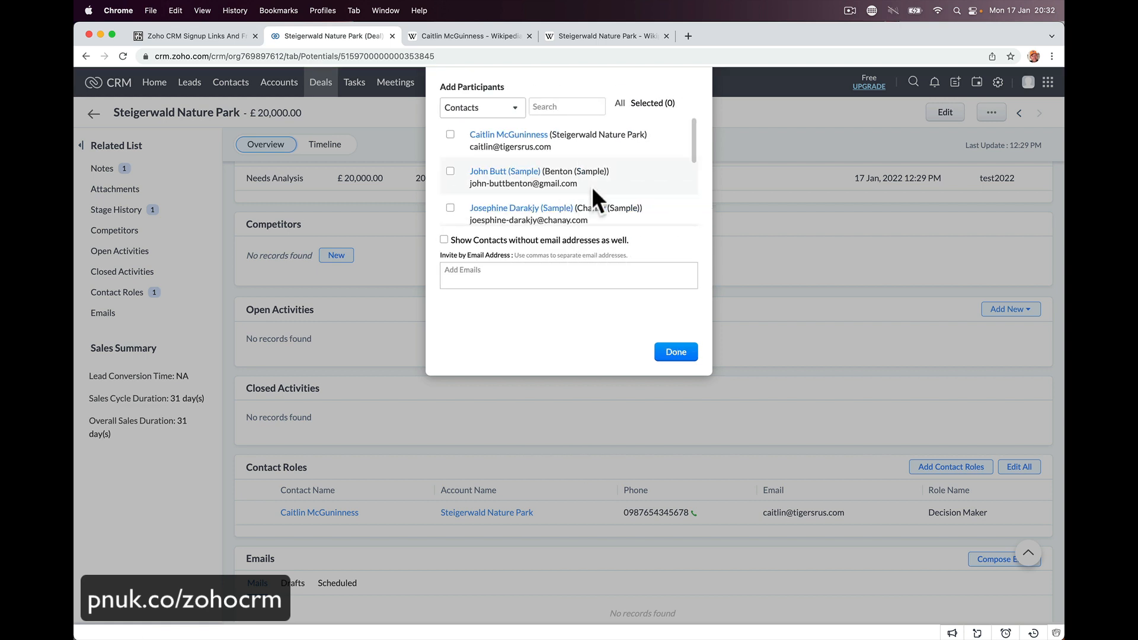
- Add the deal's related contact as a meeting participant
click(468, 136)
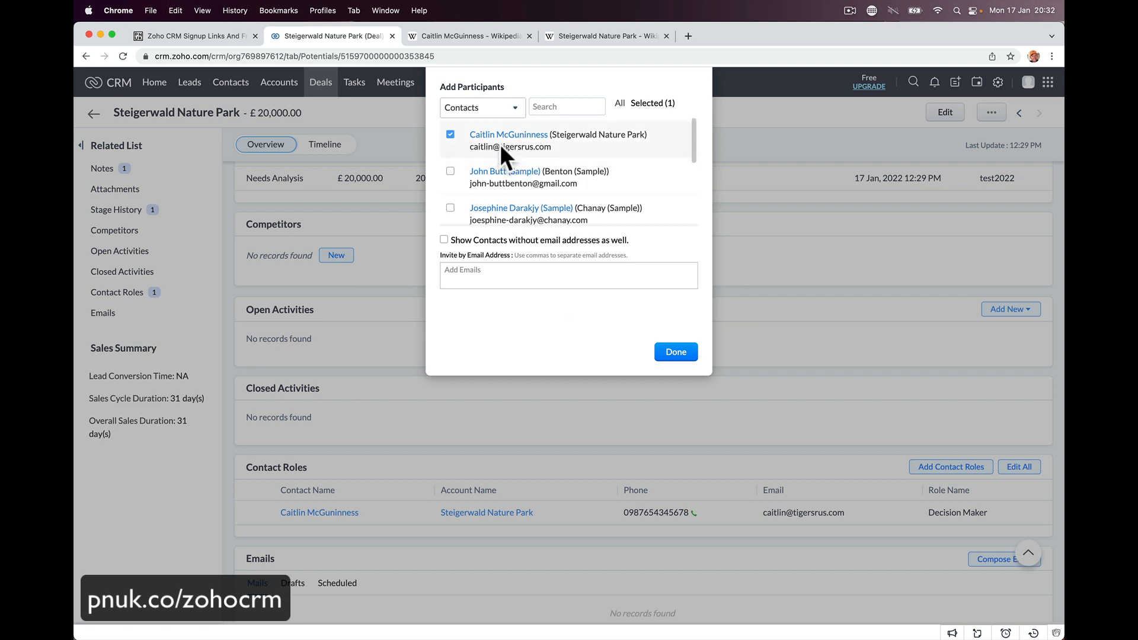
click(677, 353)
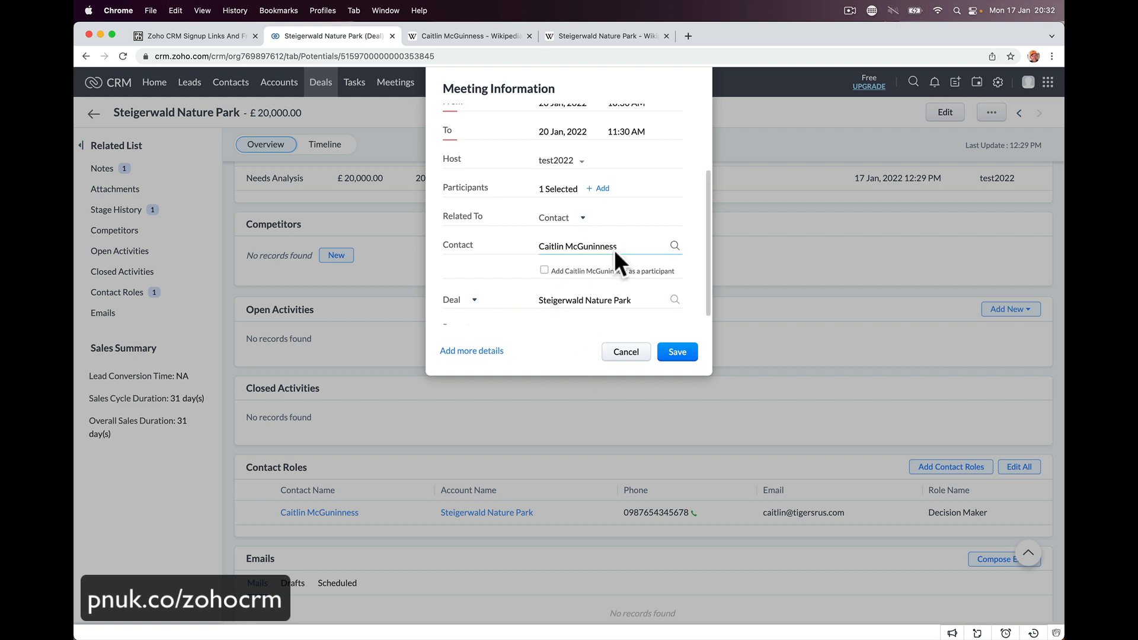
scroll(609, 268, down, 1)
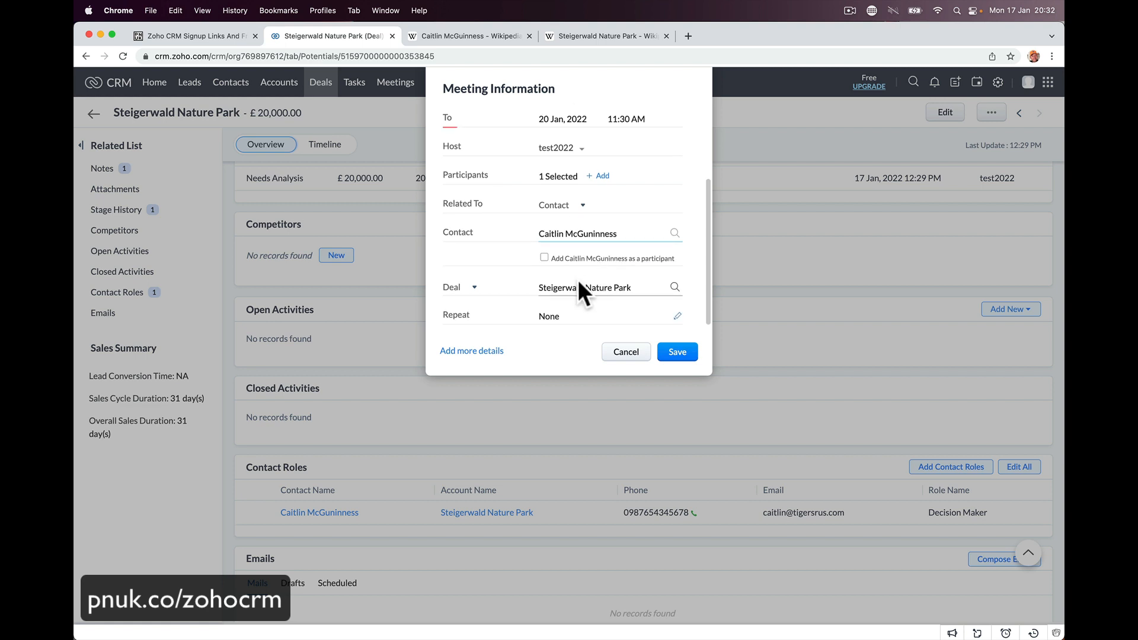
click(544, 258)
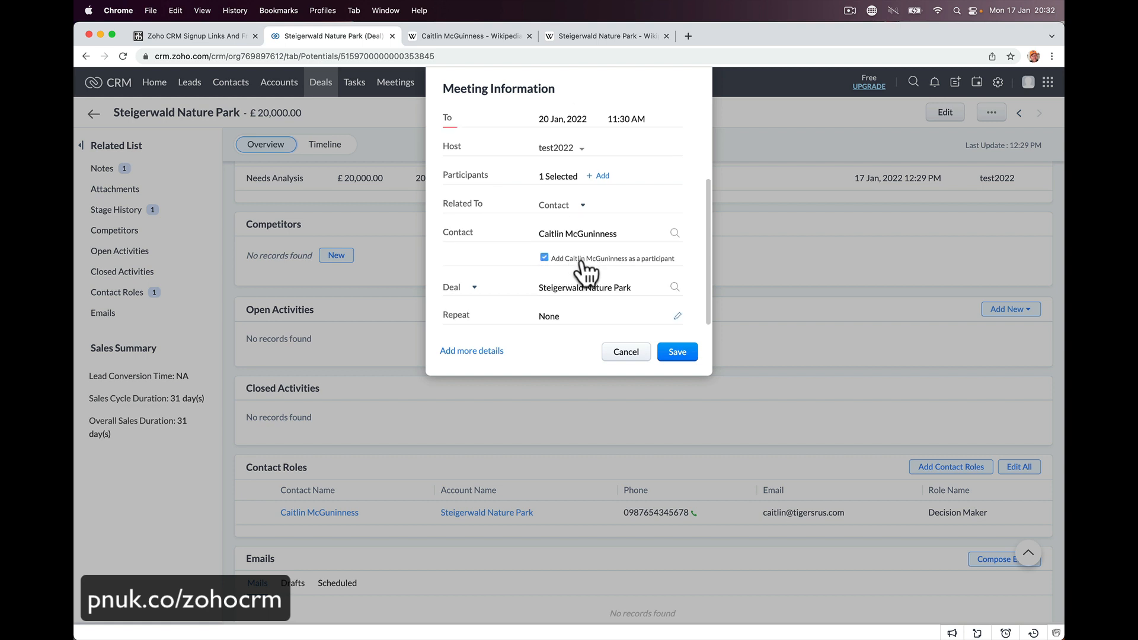
click(544, 258)
click(544, 258)
click(544, 258)
click(544, 258)
click(544, 259)
click(544, 259)
- Add a CRM team user as a second participant alongside the contact
click(601, 175)
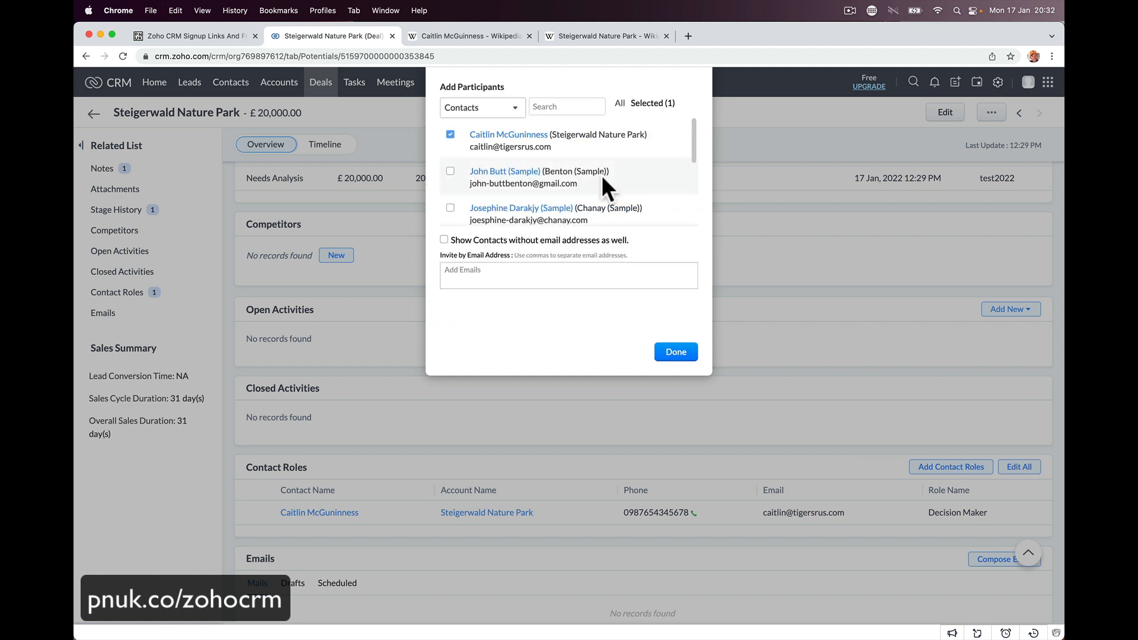
click(515, 108)
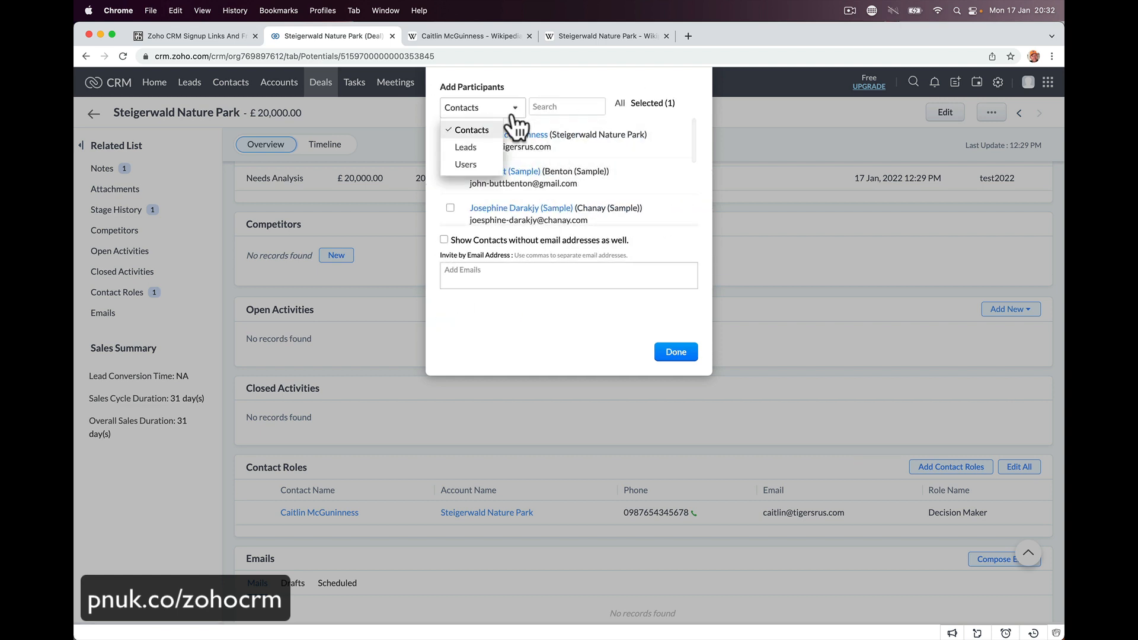
click(474, 166)
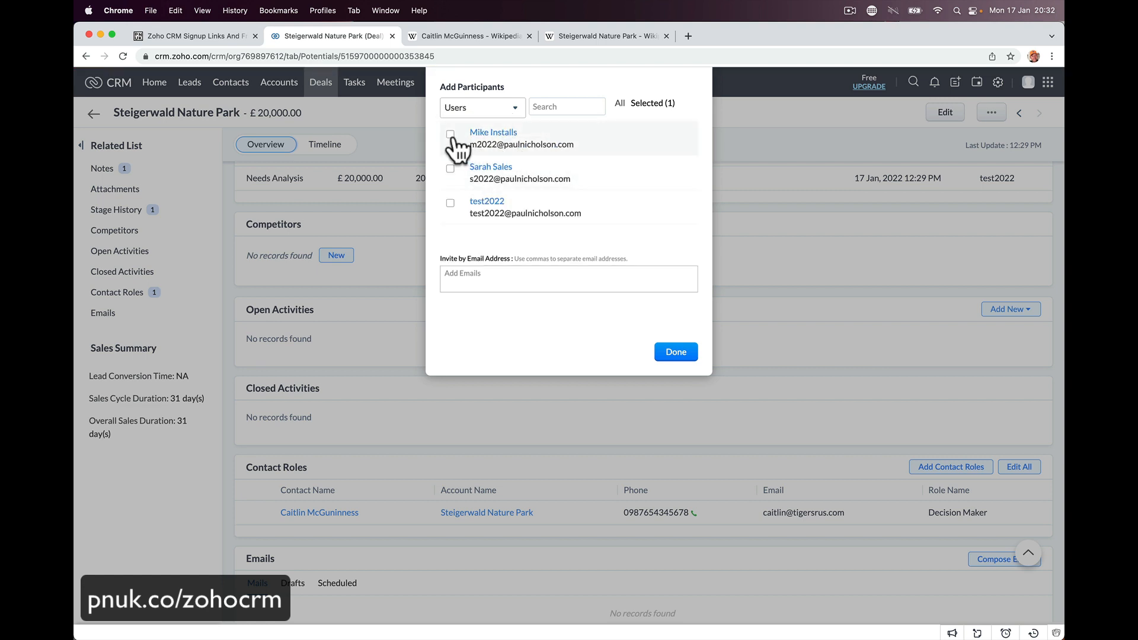
click(451, 135)
click(665, 352)
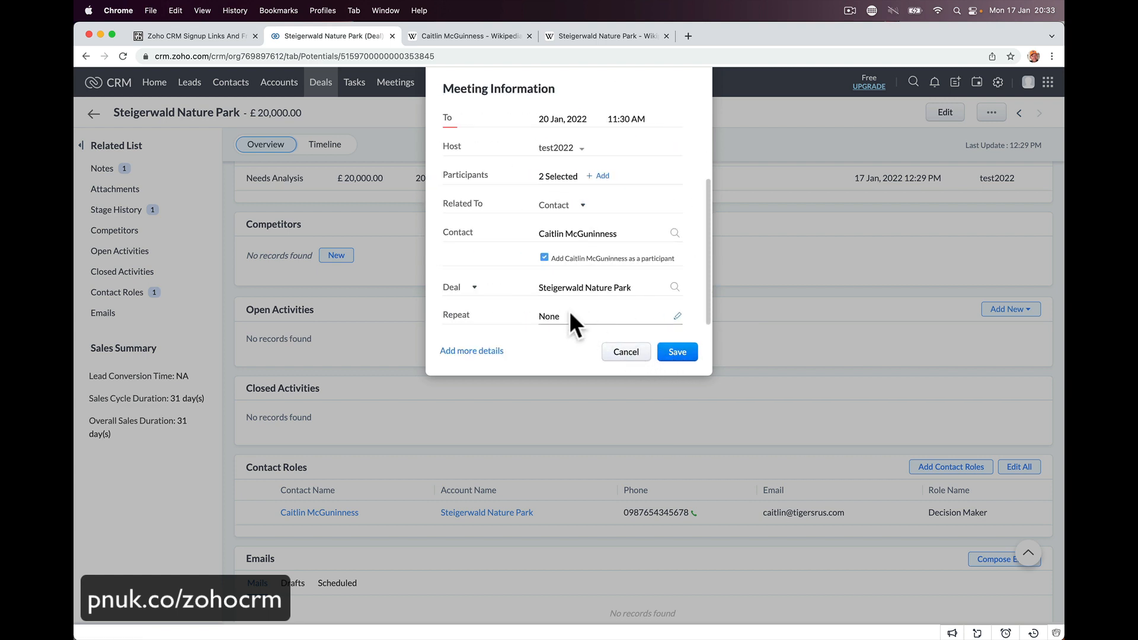
- Save the meeting with no repetition and without emailing invitations
click(675, 317)
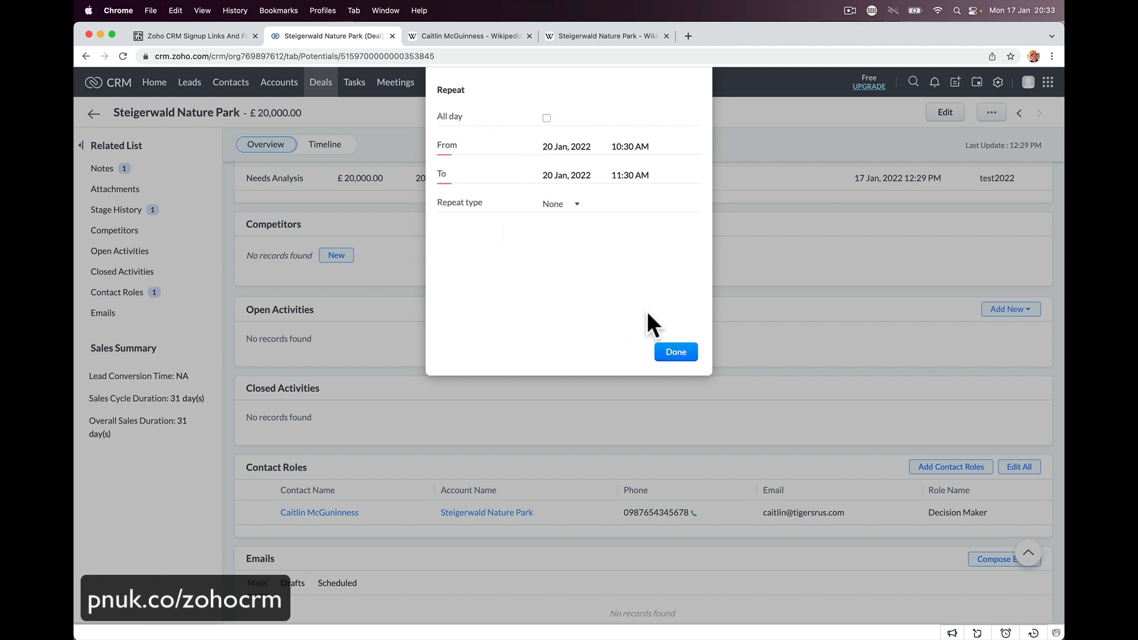
click(661, 356)
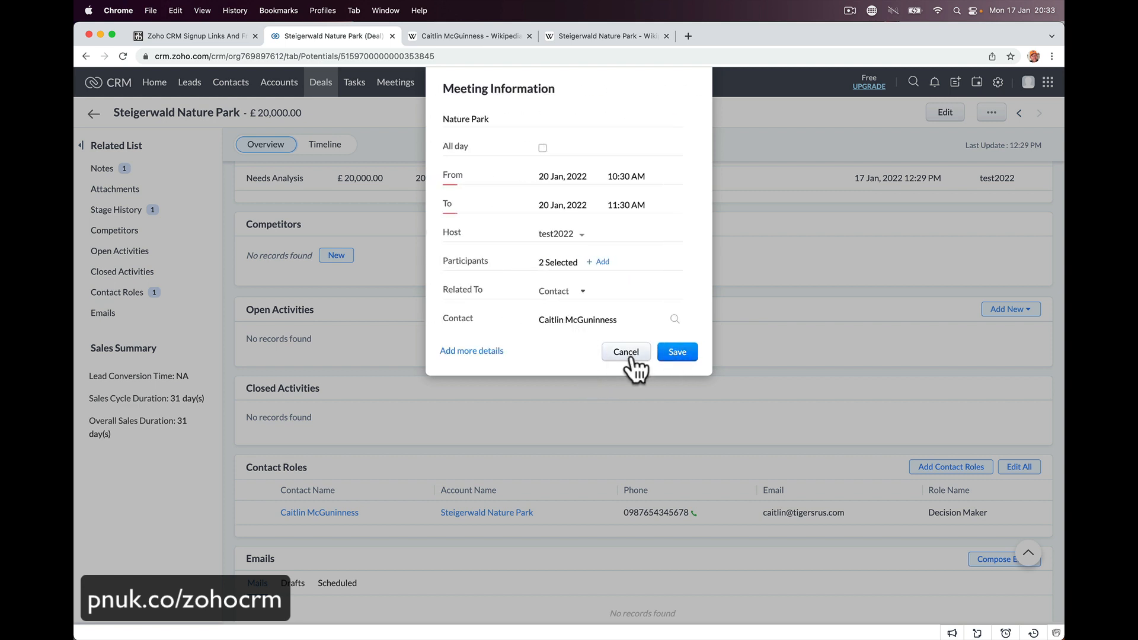
scroll(652, 309, down, 3)
click(681, 351)
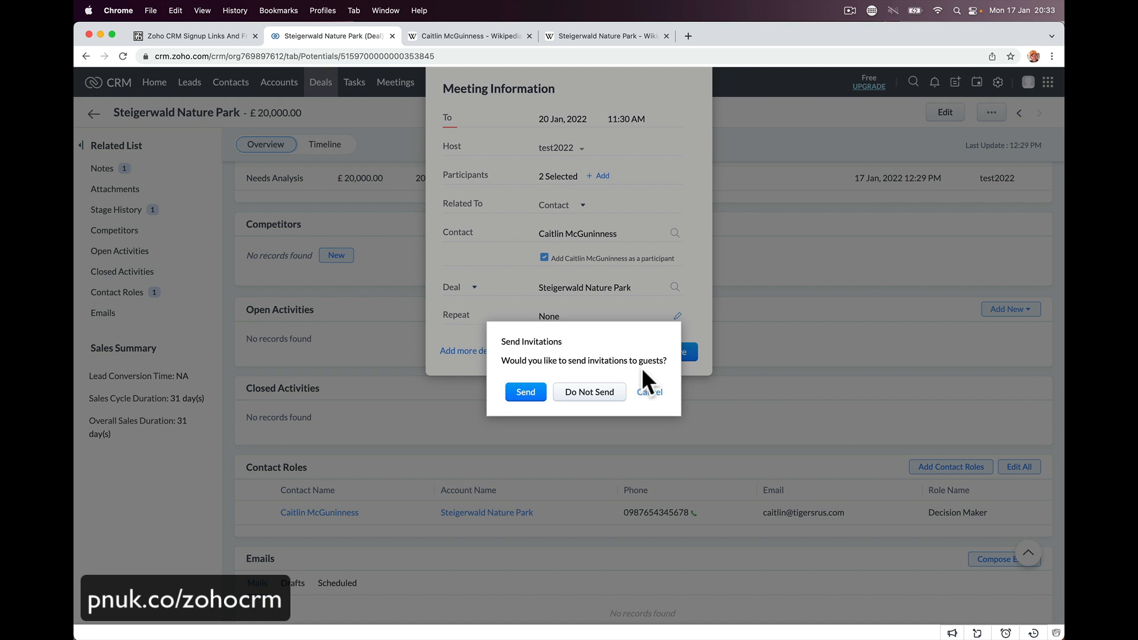
click(600, 394)
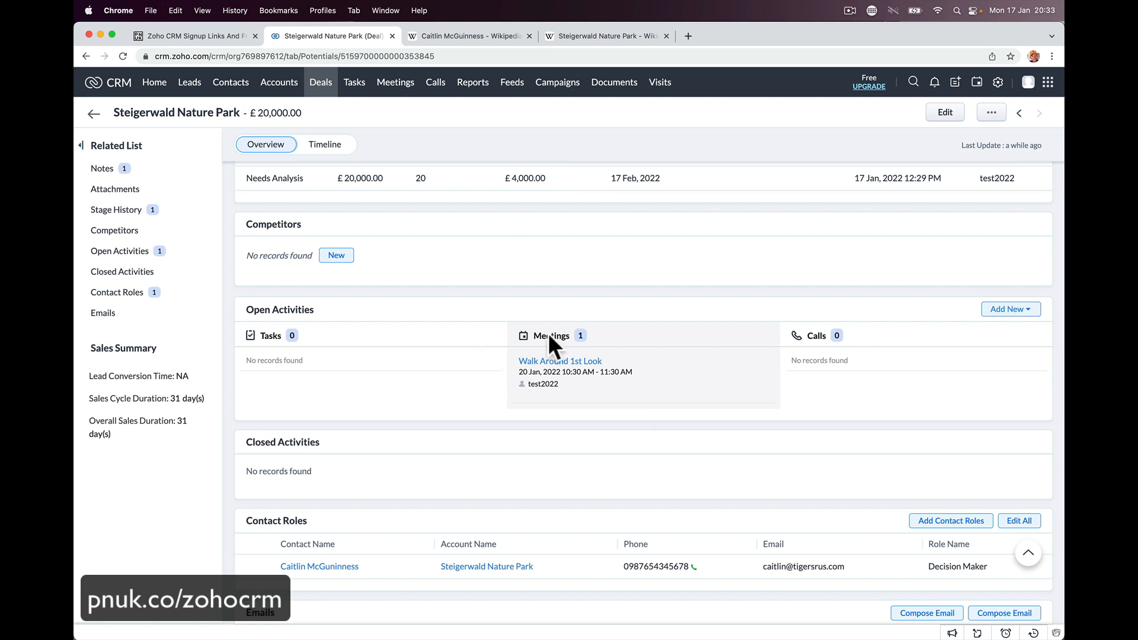
click(395, 89)
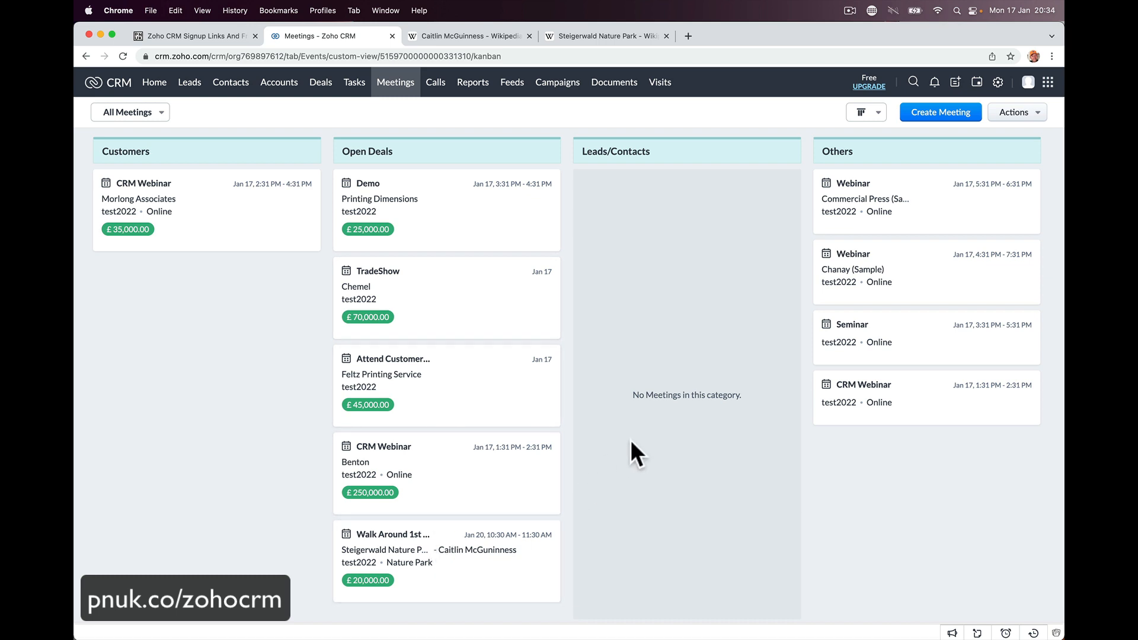
scroll(642, 304, left, 5)
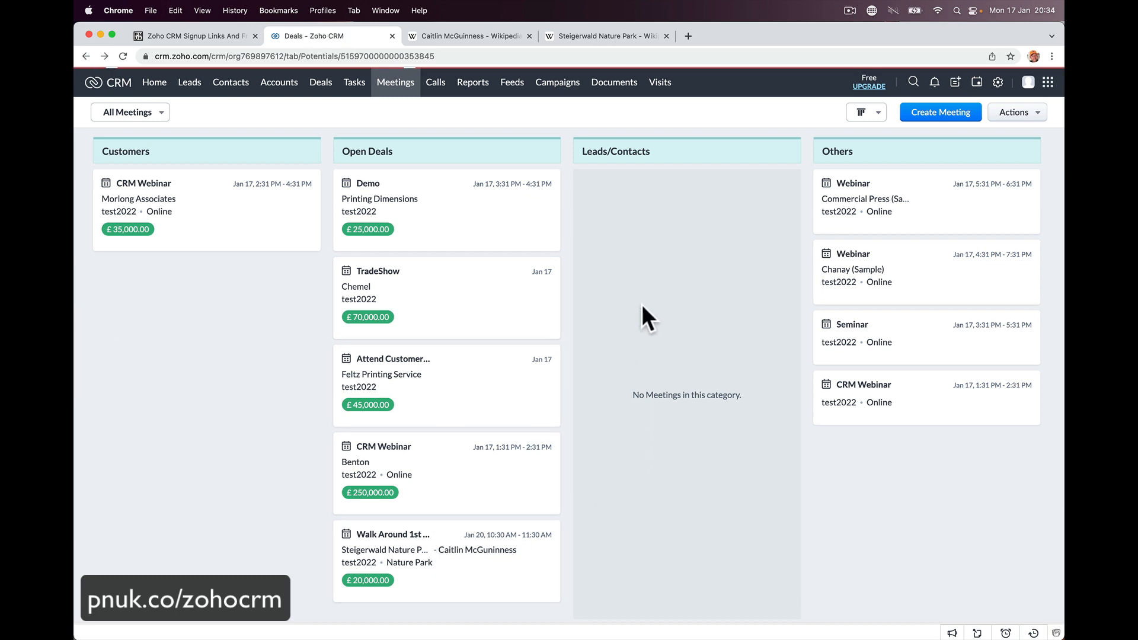
scroll(641, 304, right, 3)
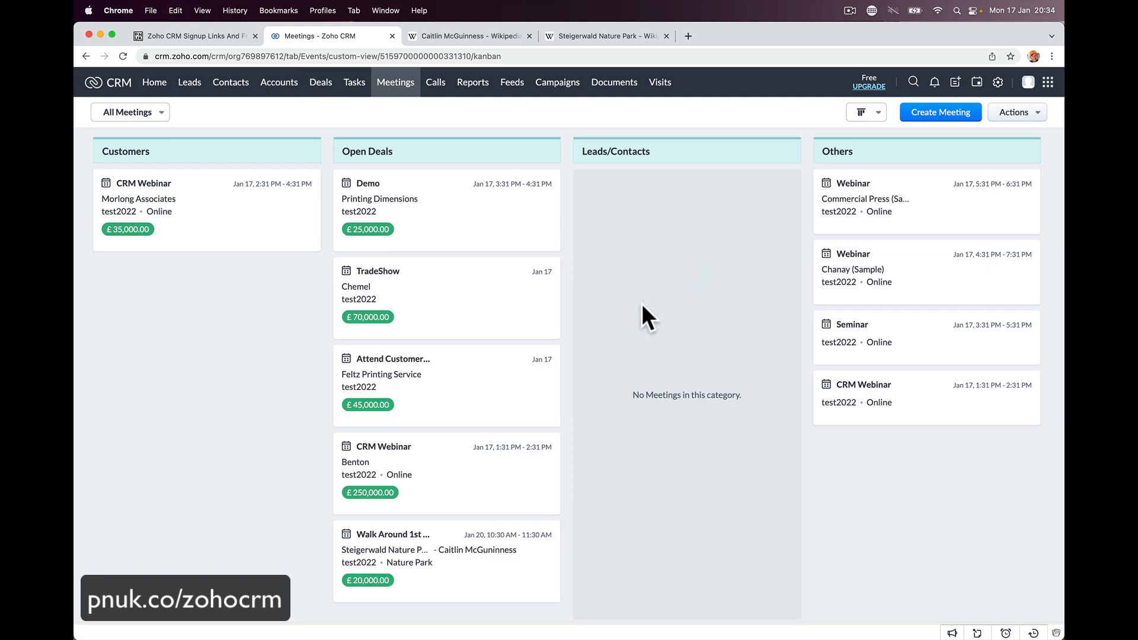
scroll(641, 304, left, 5)
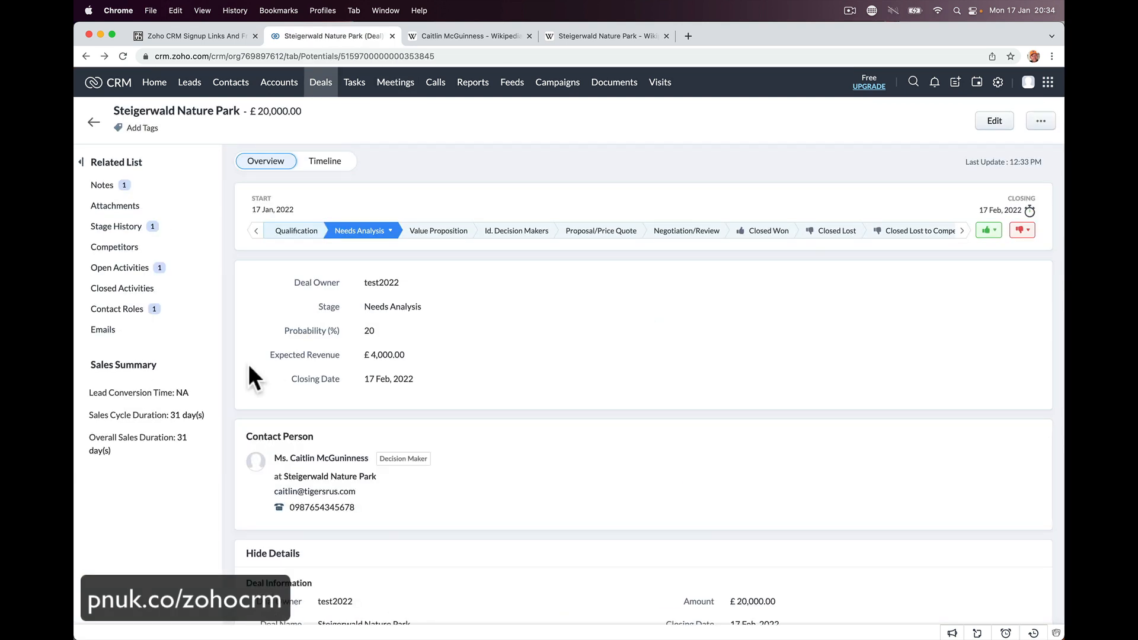
- Create a new deal task 'CCTV Pricing Guide' due 19 Jan 2022
click(167, 289)
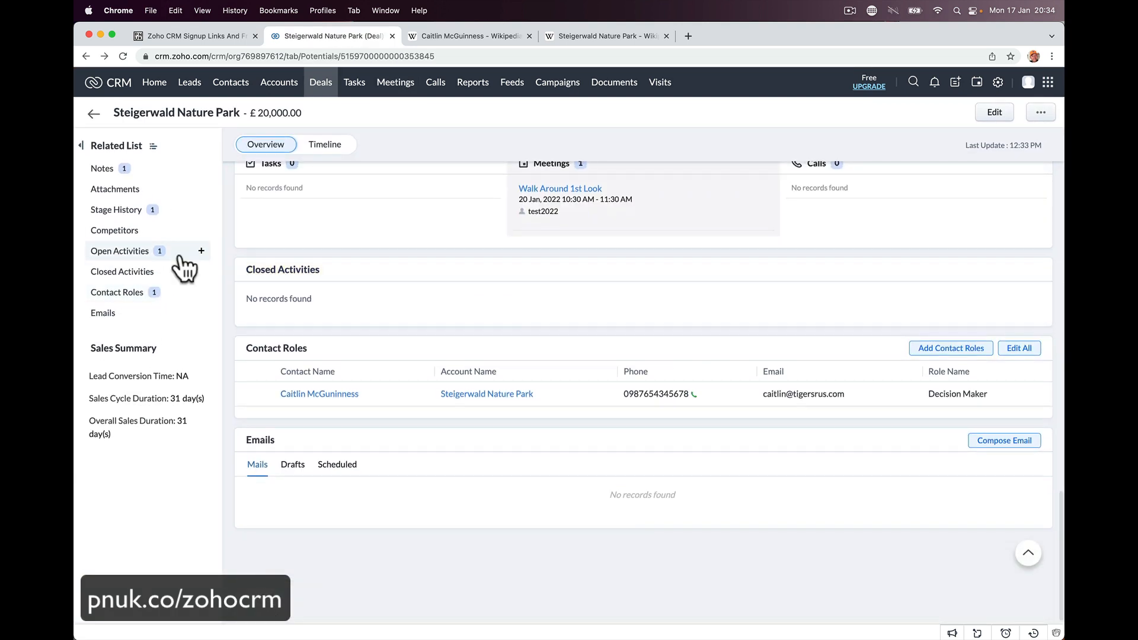
click(122, 255)
click(201, 255)
click(198, 277)
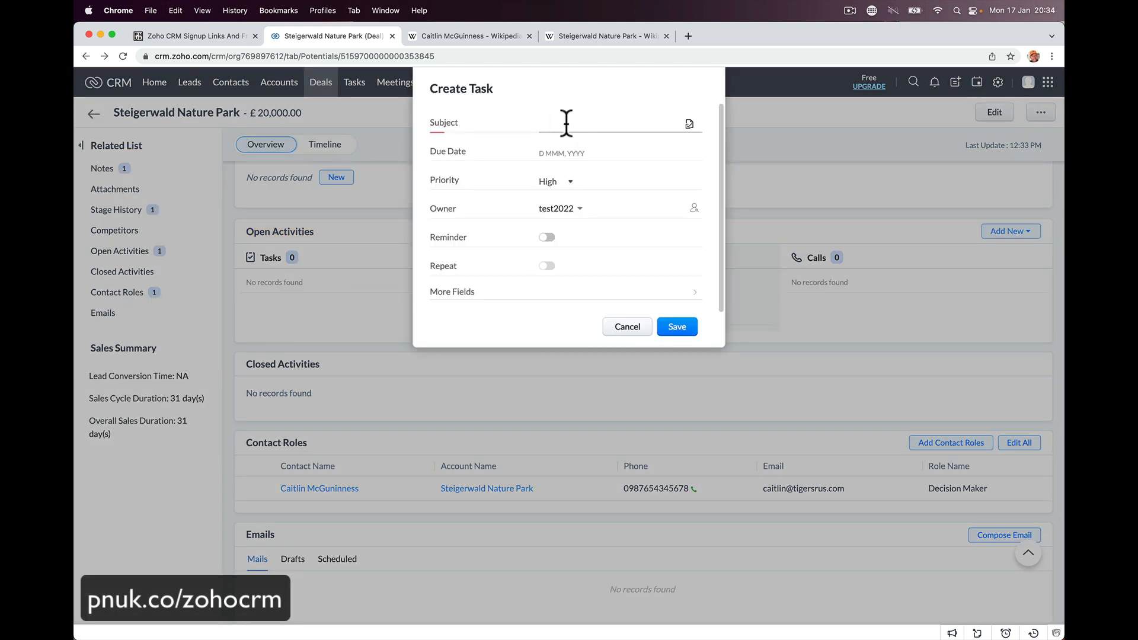
text(CCTV Pricing Guide)
key(Tab)
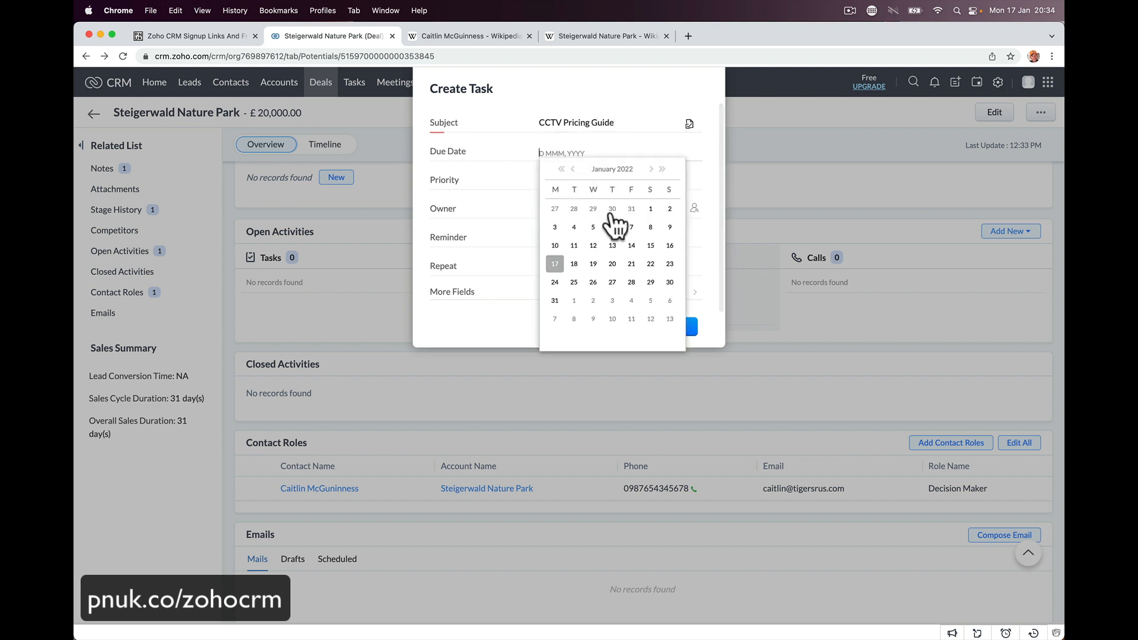
click(650, 170)
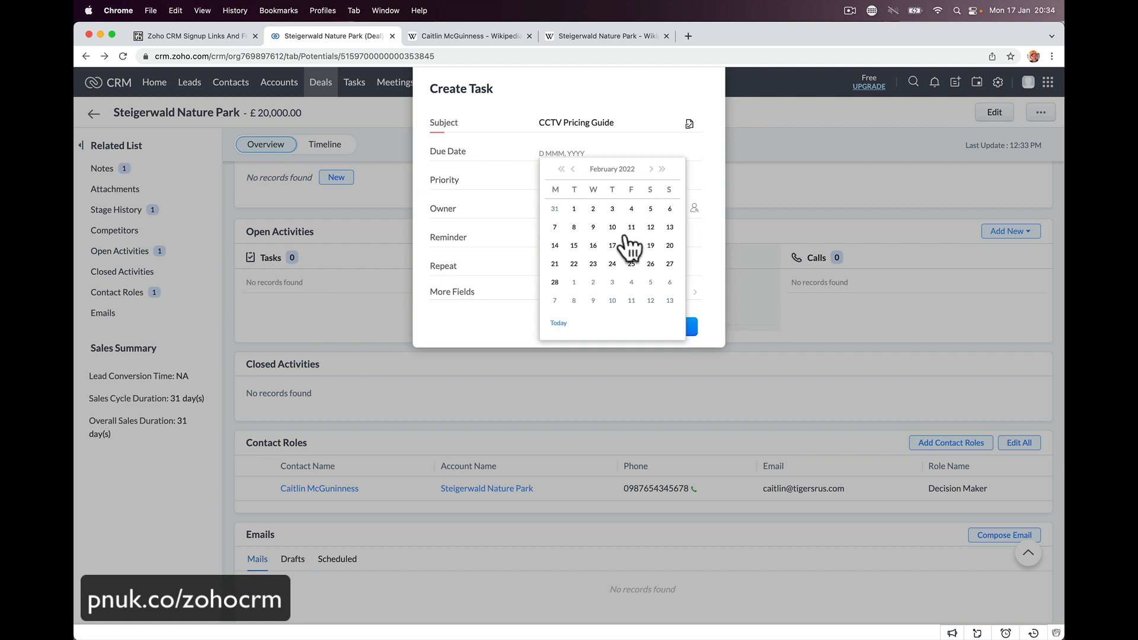
click(572, 170)
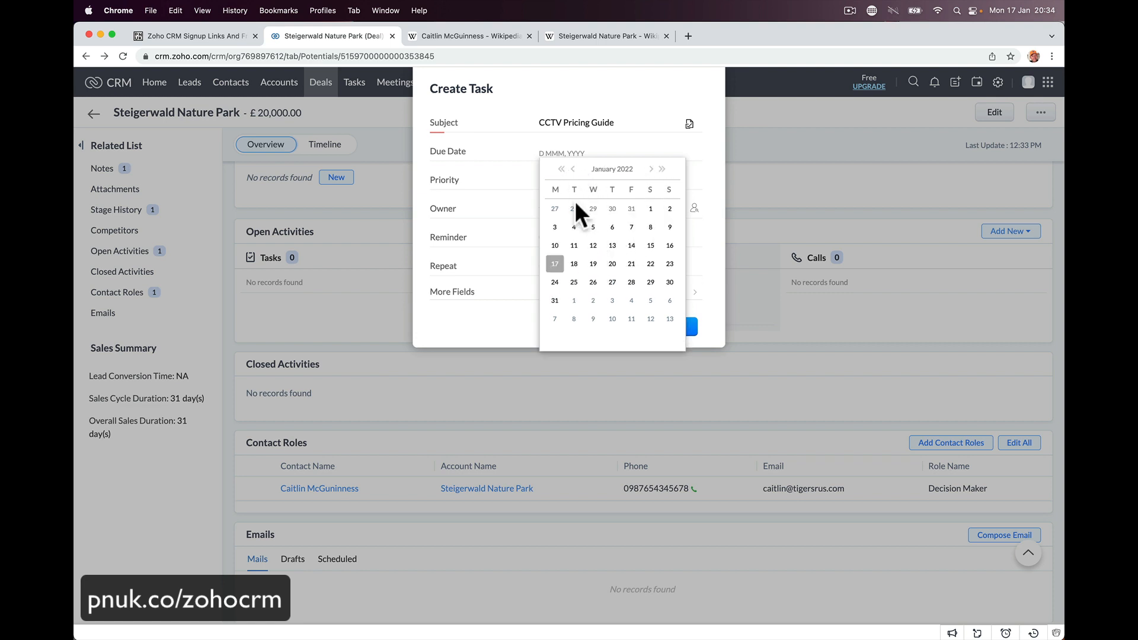
click(594, 263)
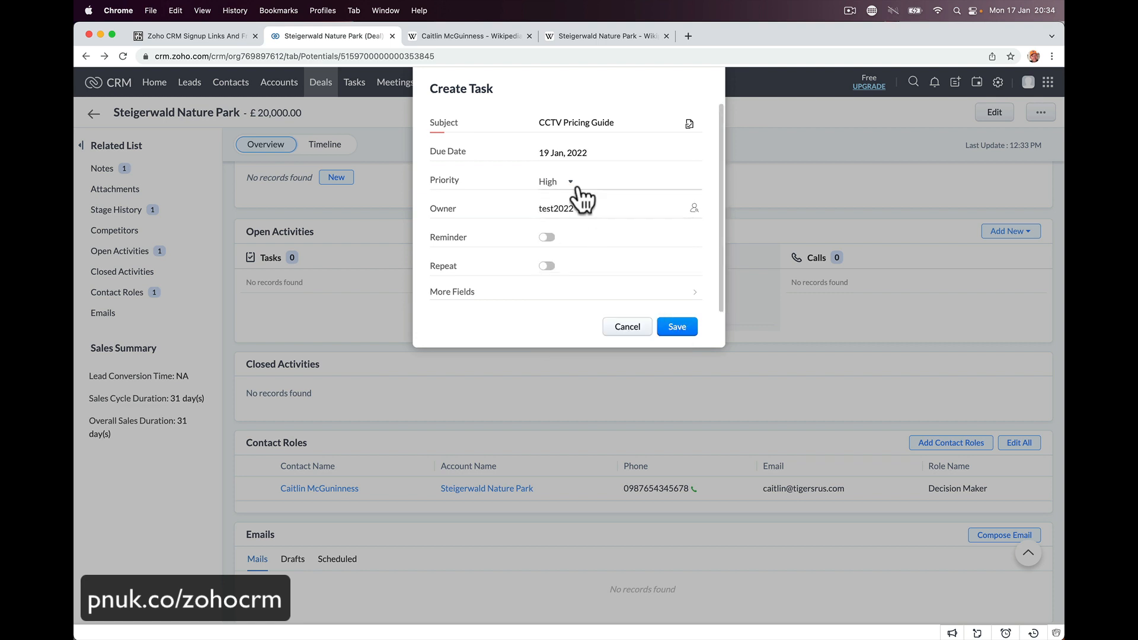
- Add the description 'Get pricing guide and phitotos for the tiger meeting.' and save the task
scroll(571, 243, down, 1)
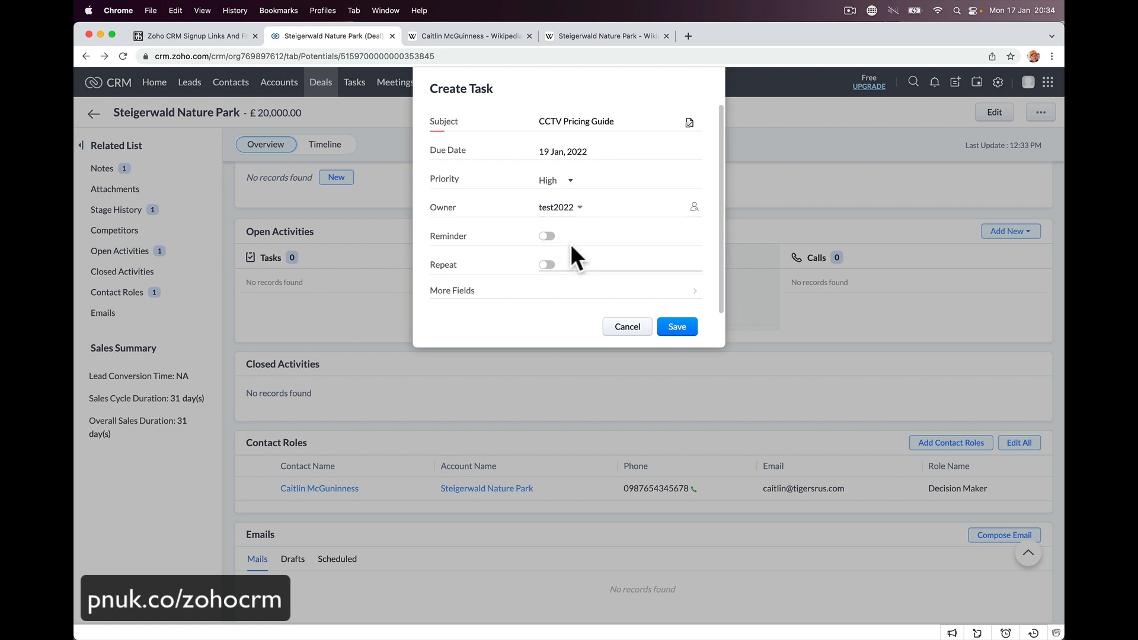
click(572, 304)
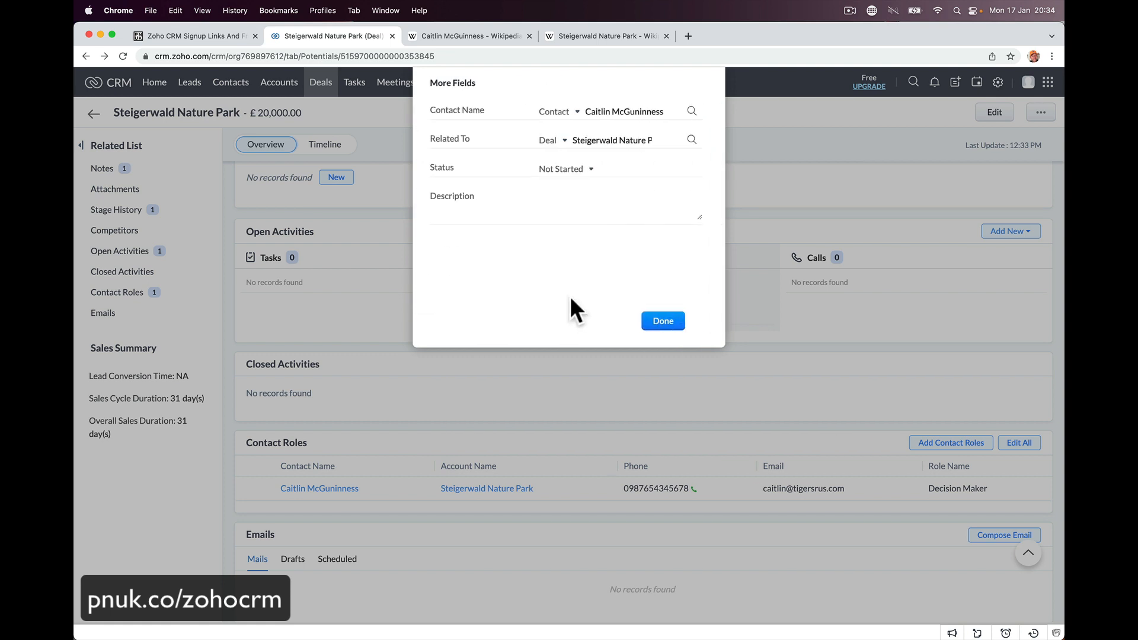
click(534, 221)
text(Get pricing)
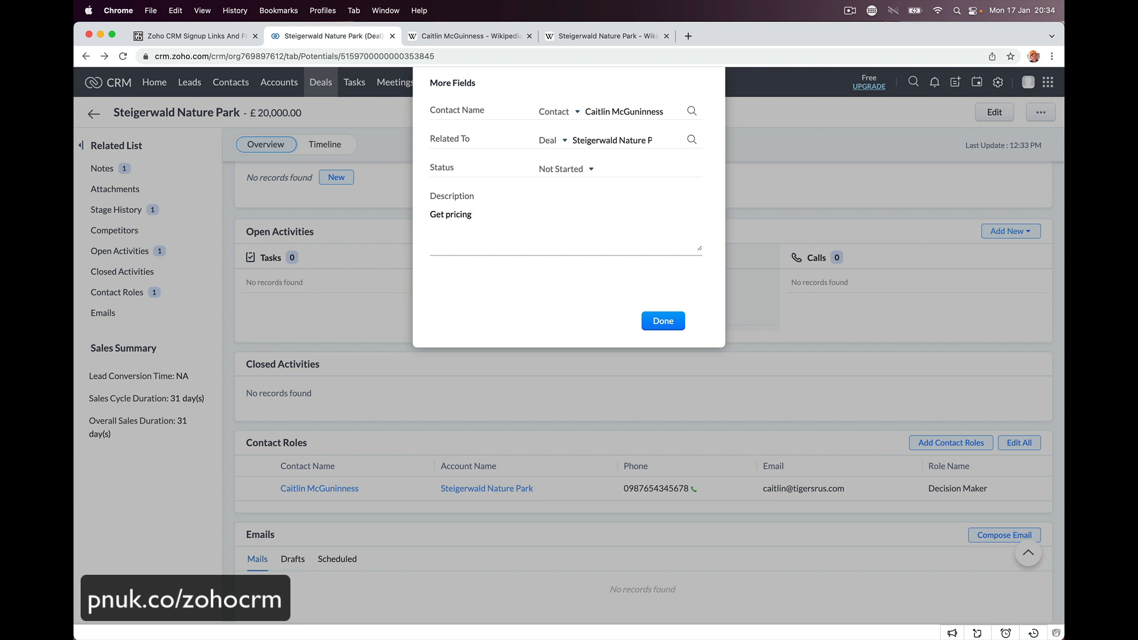
text( guide and phit)
text(otos for )
text(the tiger meet)
text(ing.)
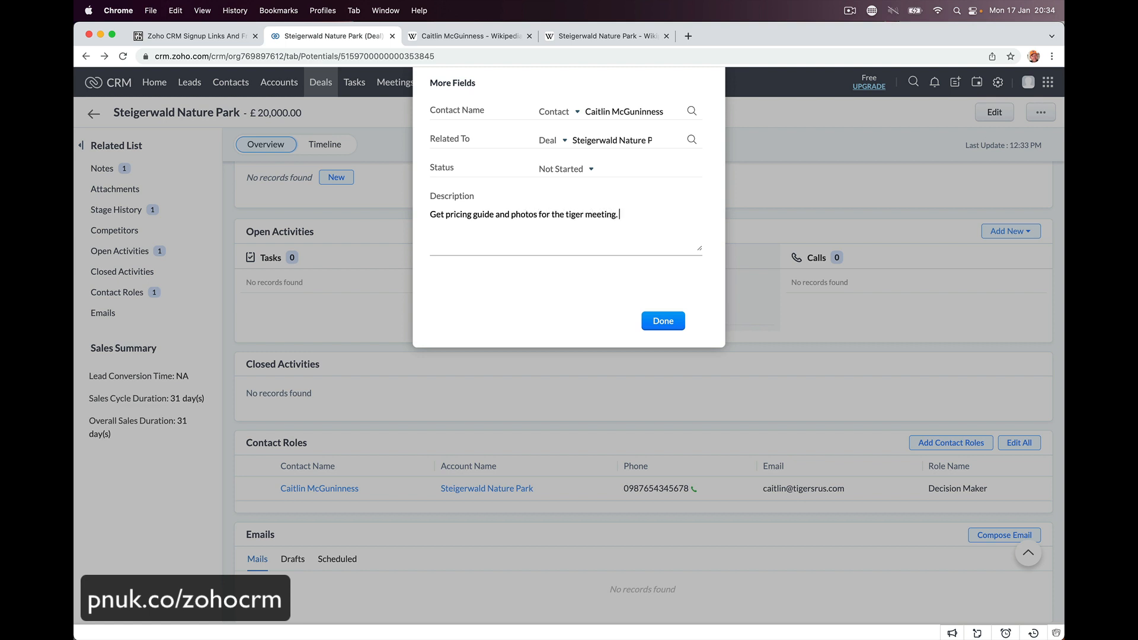
click(662, 320)
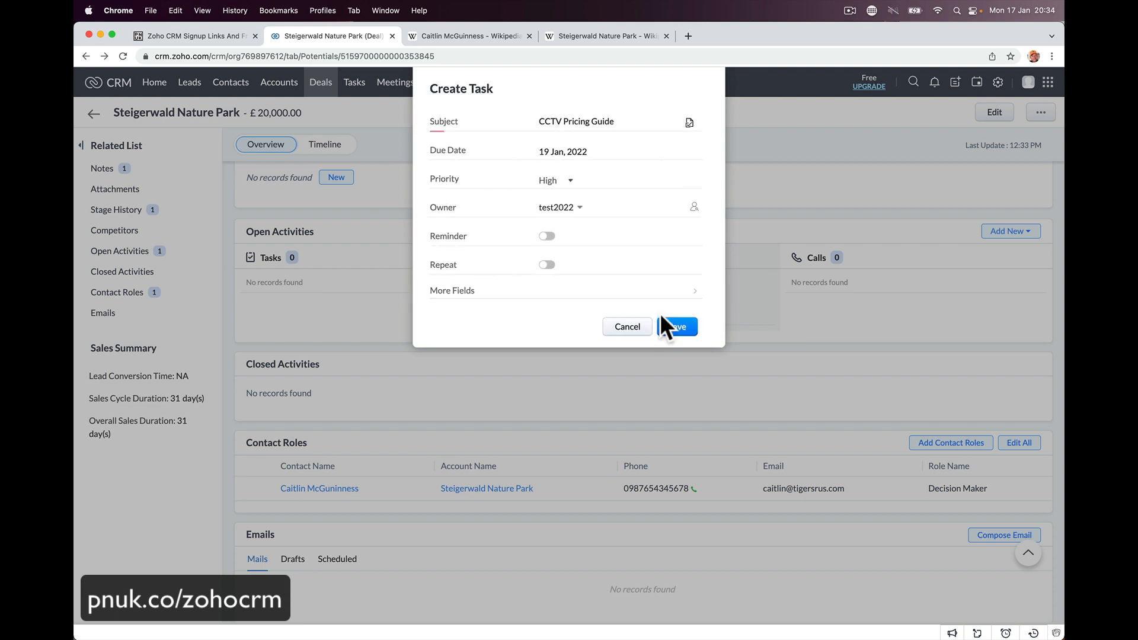
click(683, 328)
scroll(688, 325, down, 2)
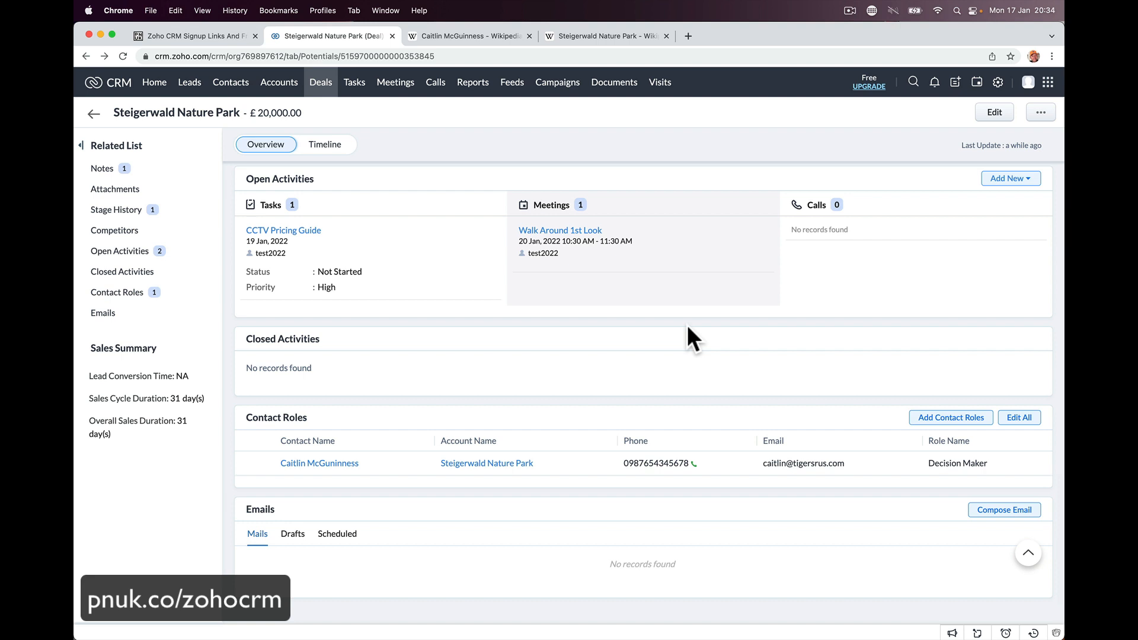
mouse_move(378, 222)
scroll(510, 279, up, 2)
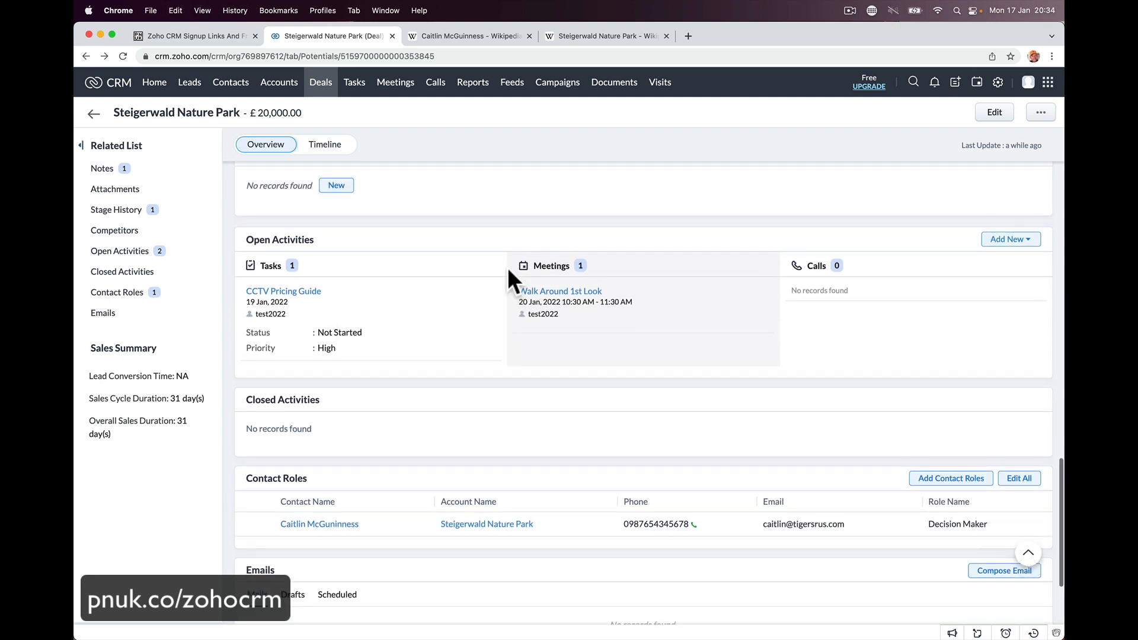
scroll(507, 268, up, 2)
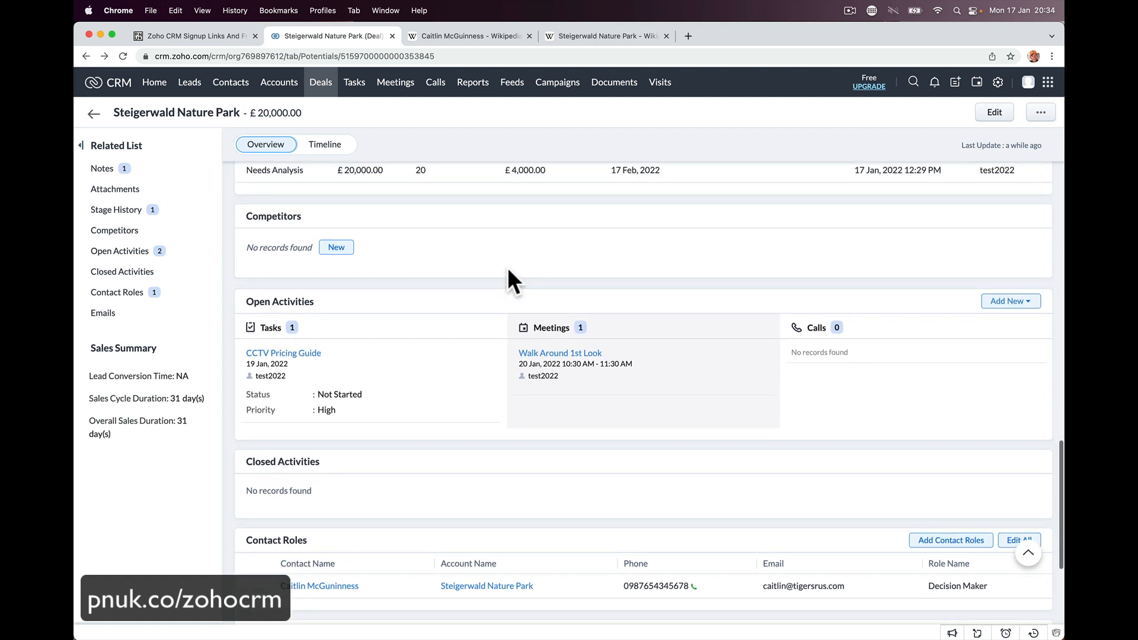
scroll(508, 268, up, 4)
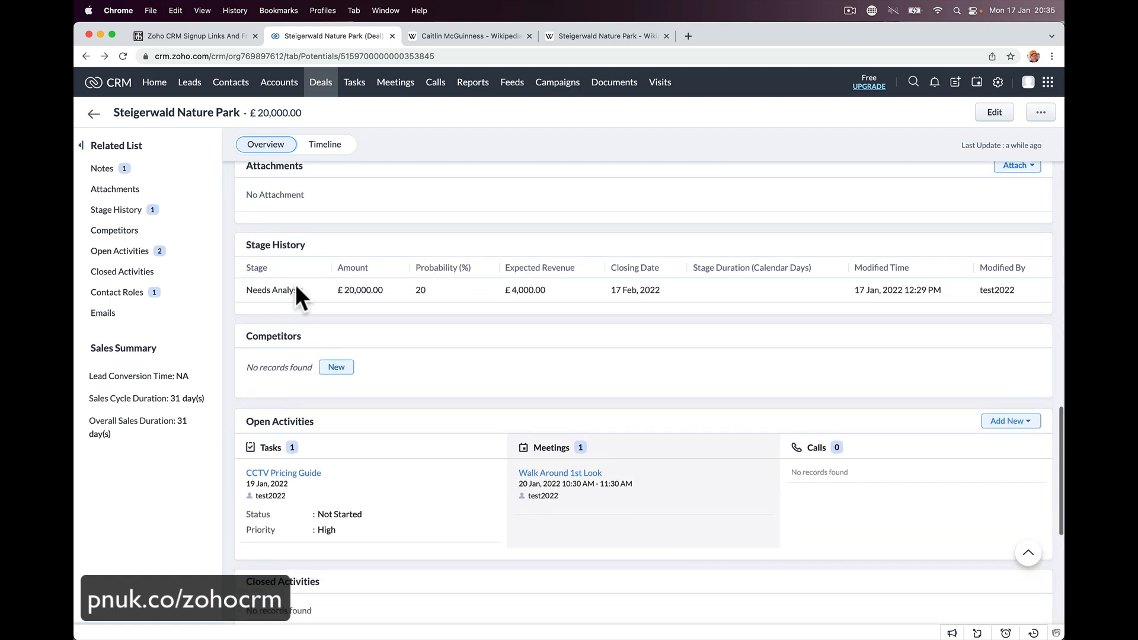
mouse_move(379, 483)
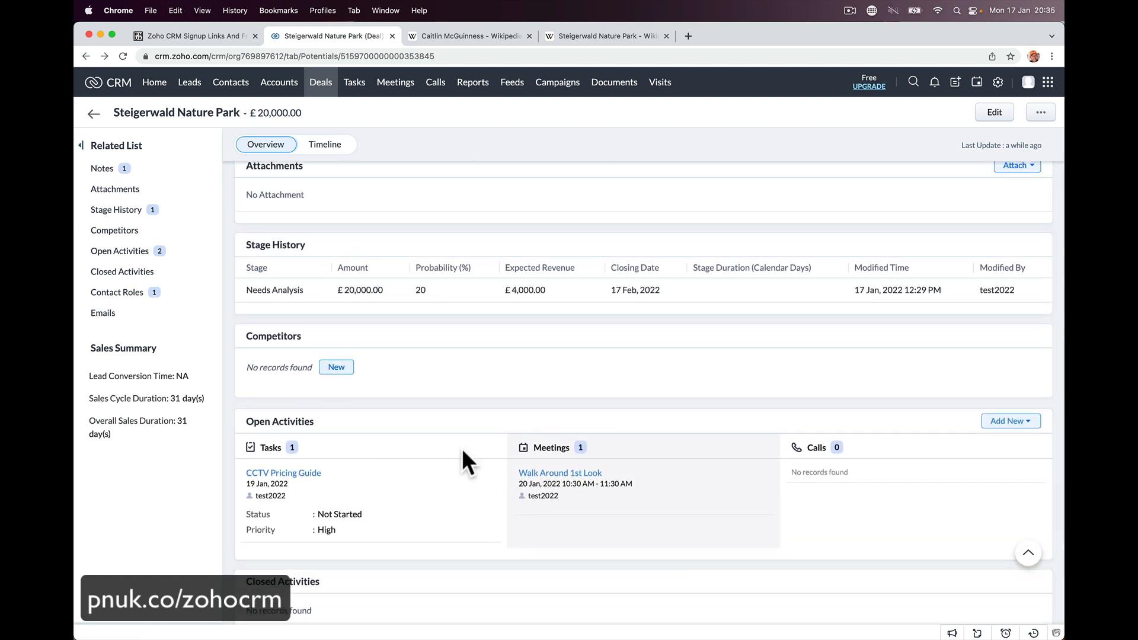
mouse_move(574, 489)
click(613, 474)
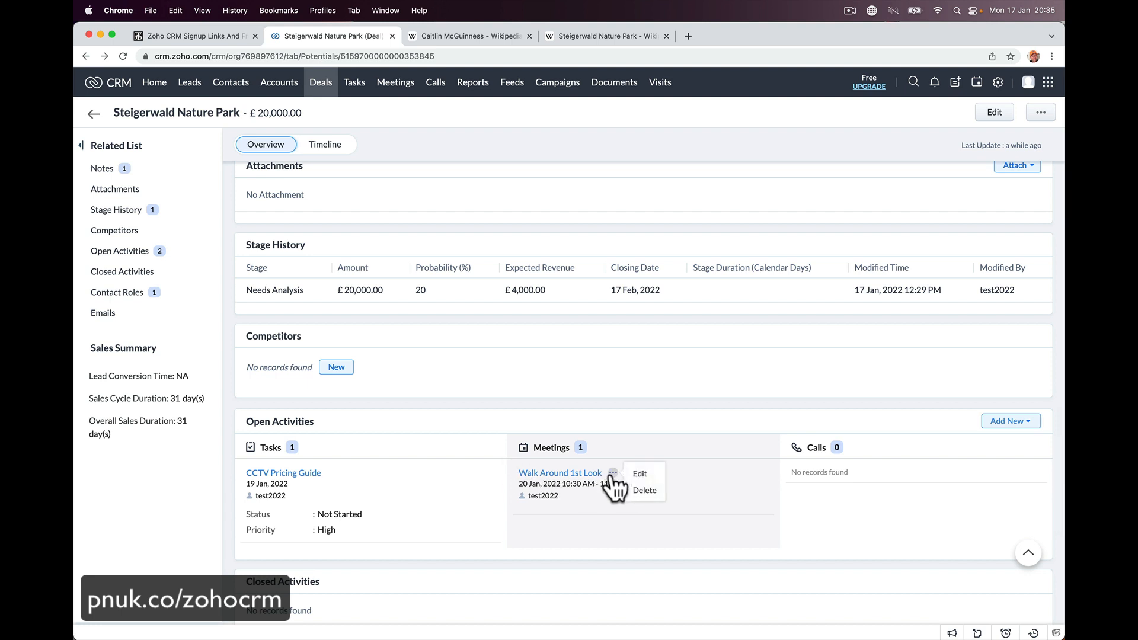
click(597, 528)
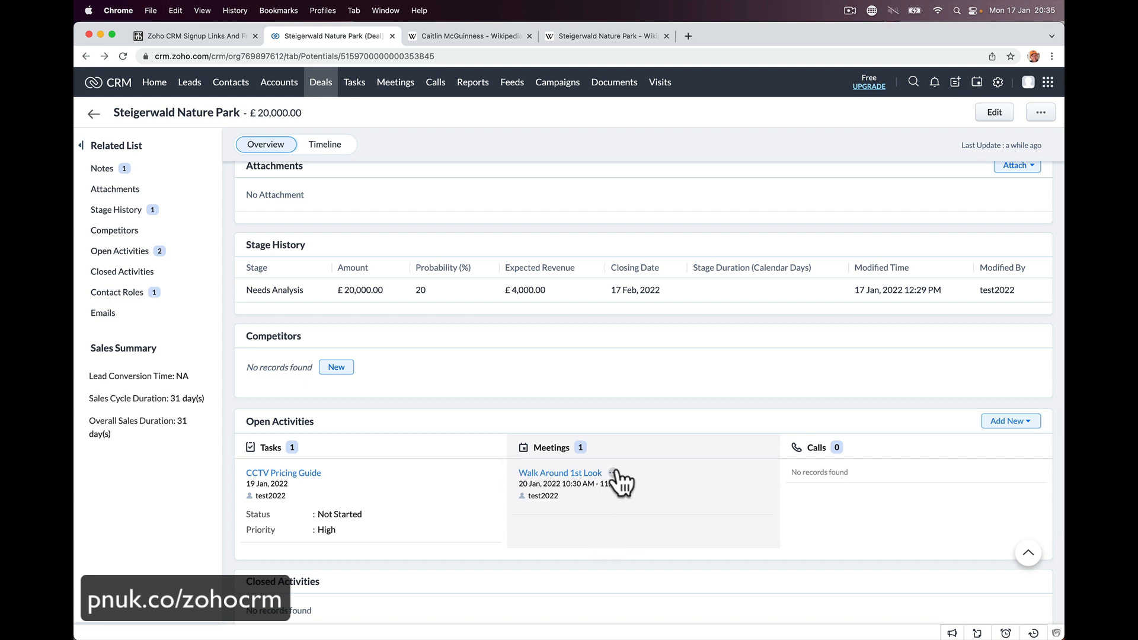
click(614, 474)
click(639, 483)
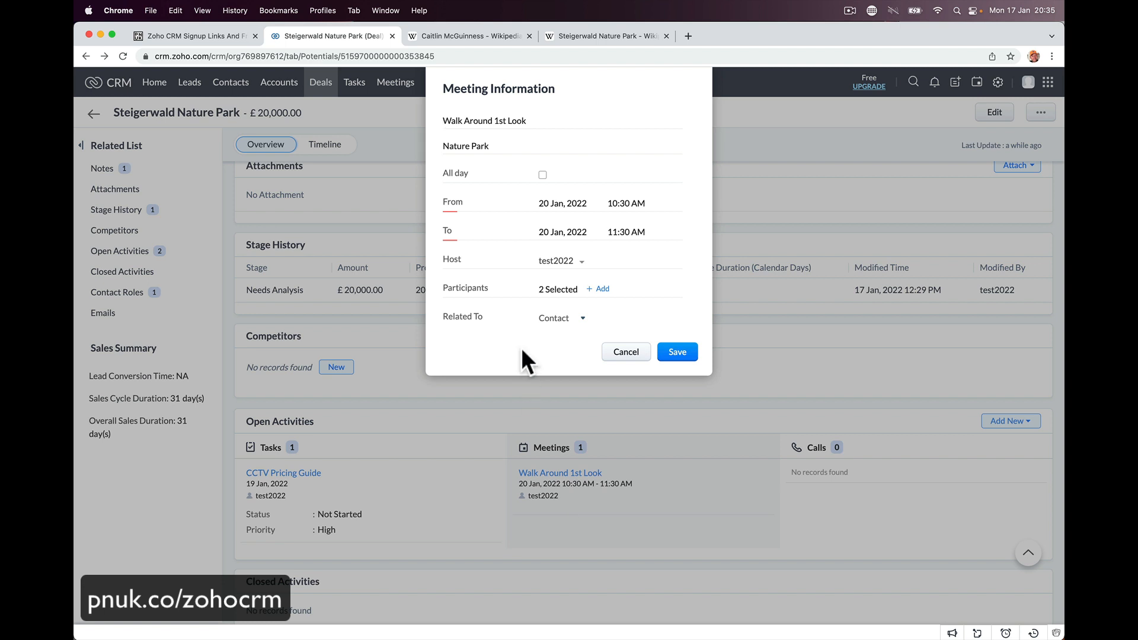
click(626, 352)
scroll(605, 400, up, 2)
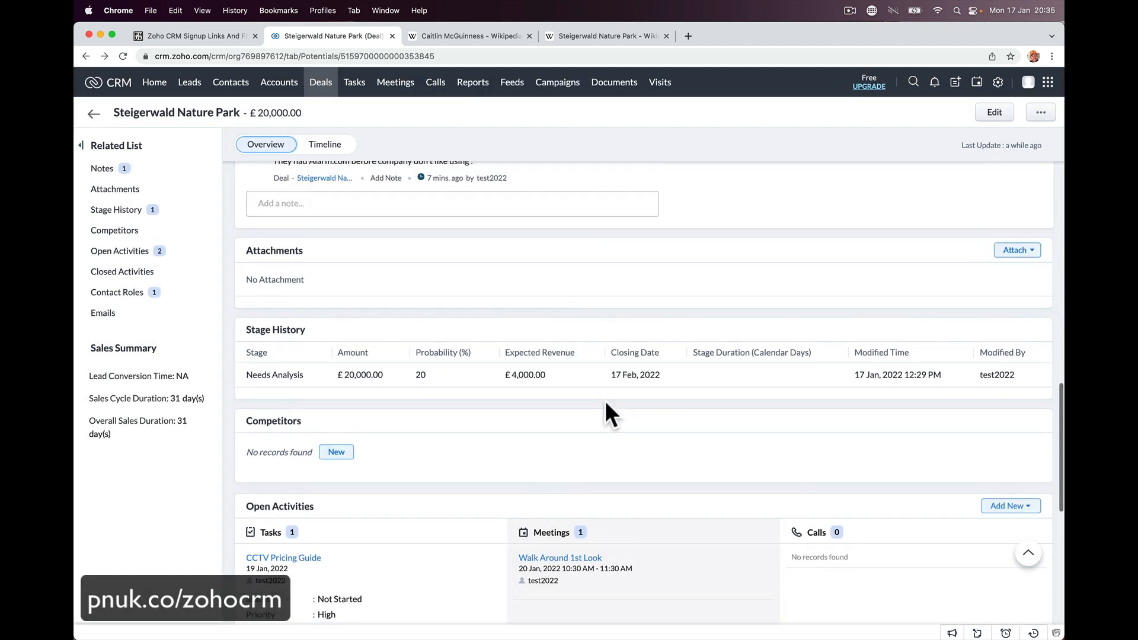
scroll(605, 403, up, 4)
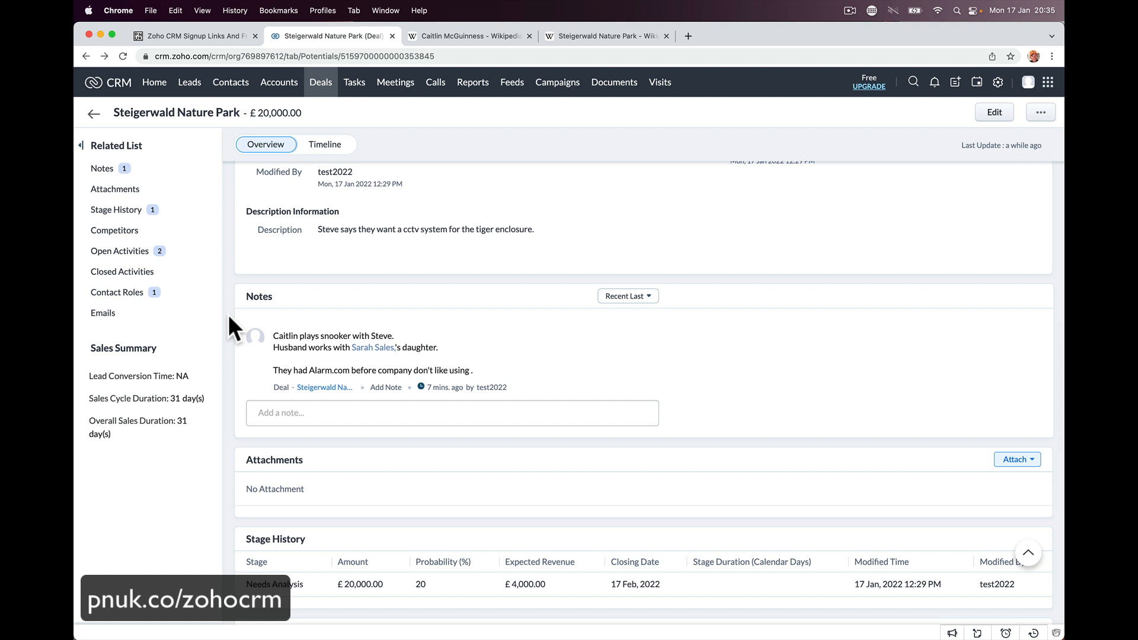
scroll(215, 287, up, 5)
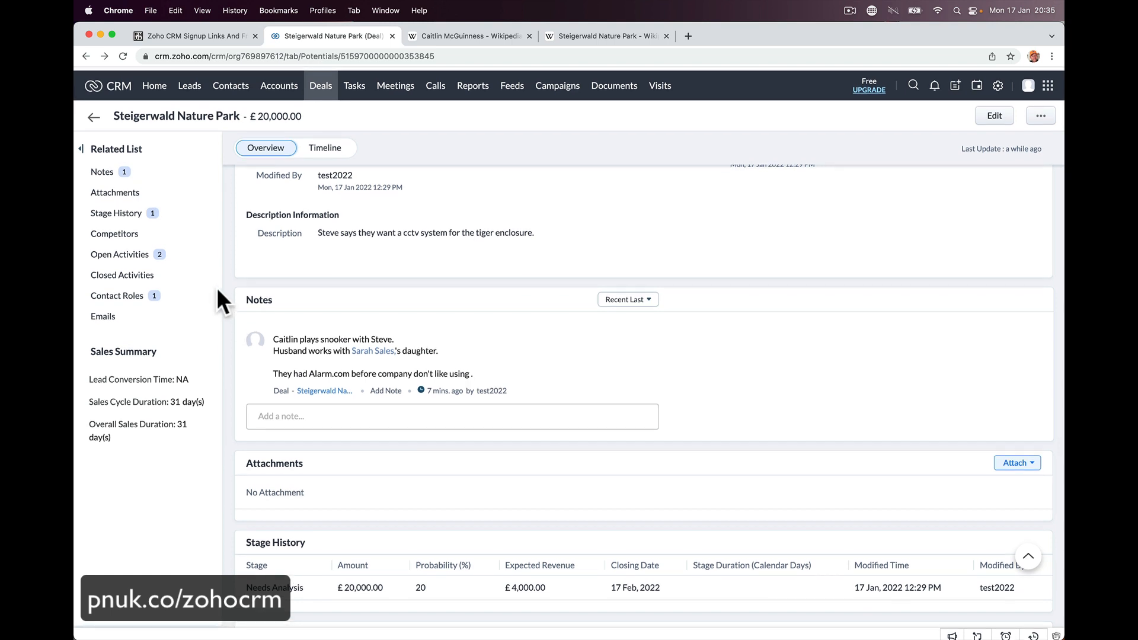
scroll(336, 250, up, 8)
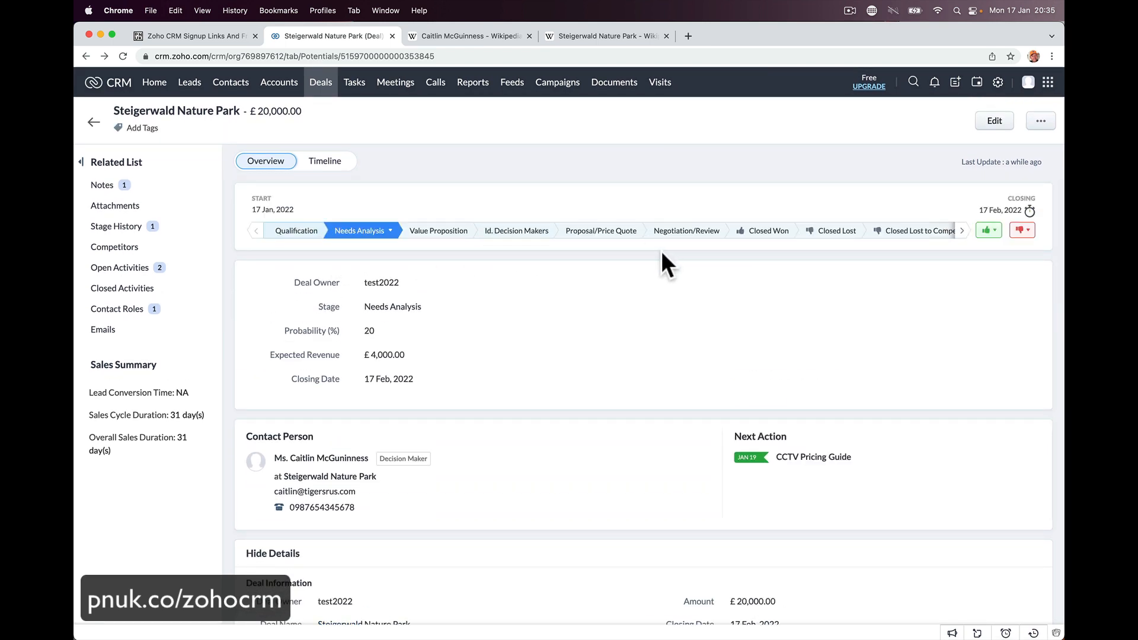
- Move the deal to Proposal/Price Quote, then drag it into Negotiation/Review on the board
click(602, 235)
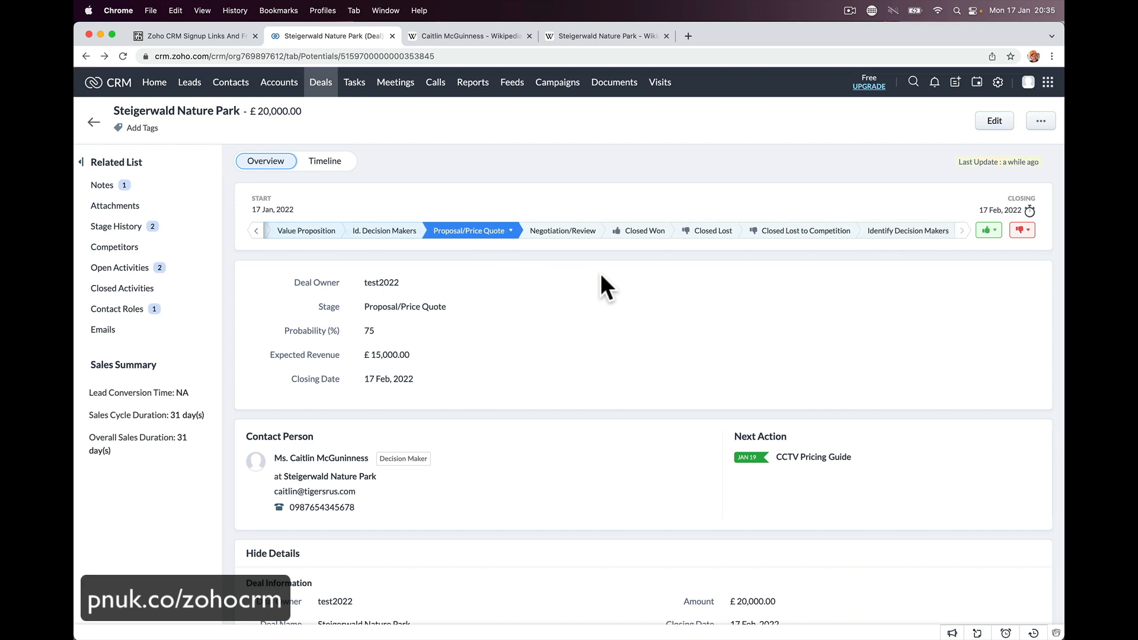
click(320, 89)
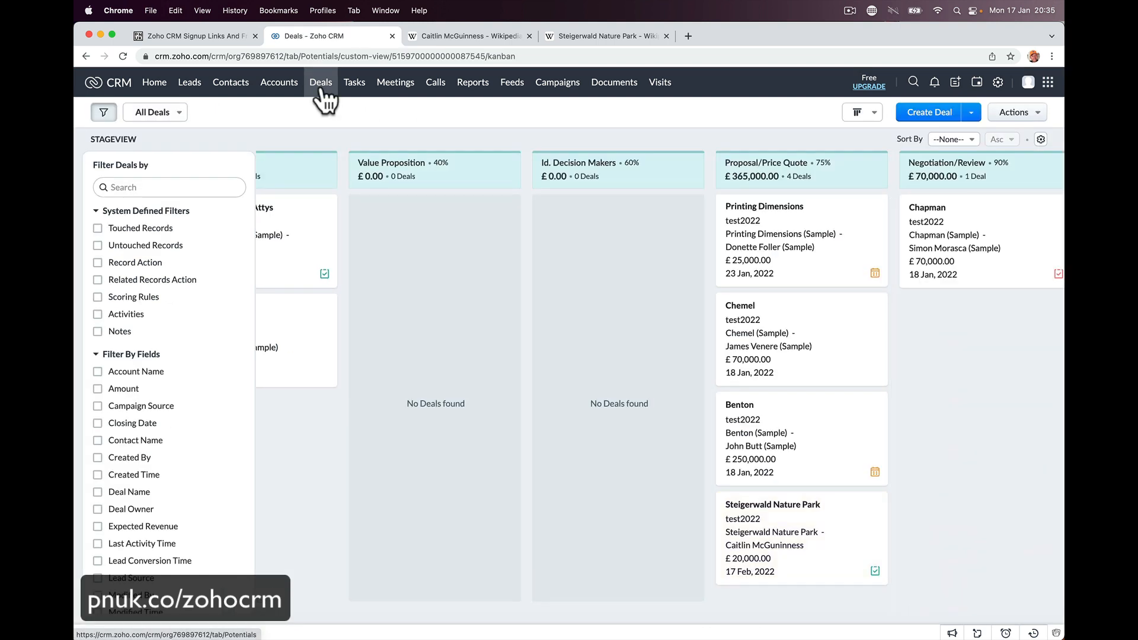
scroll(452, 282, right, 6)
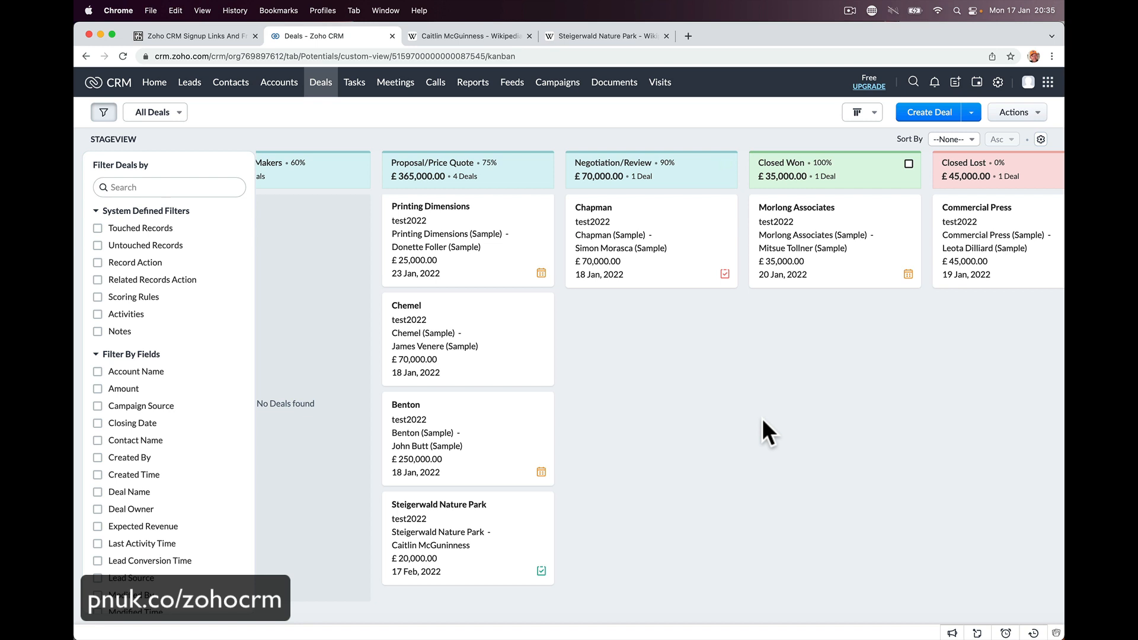
drag(457, 507, 637, 320)
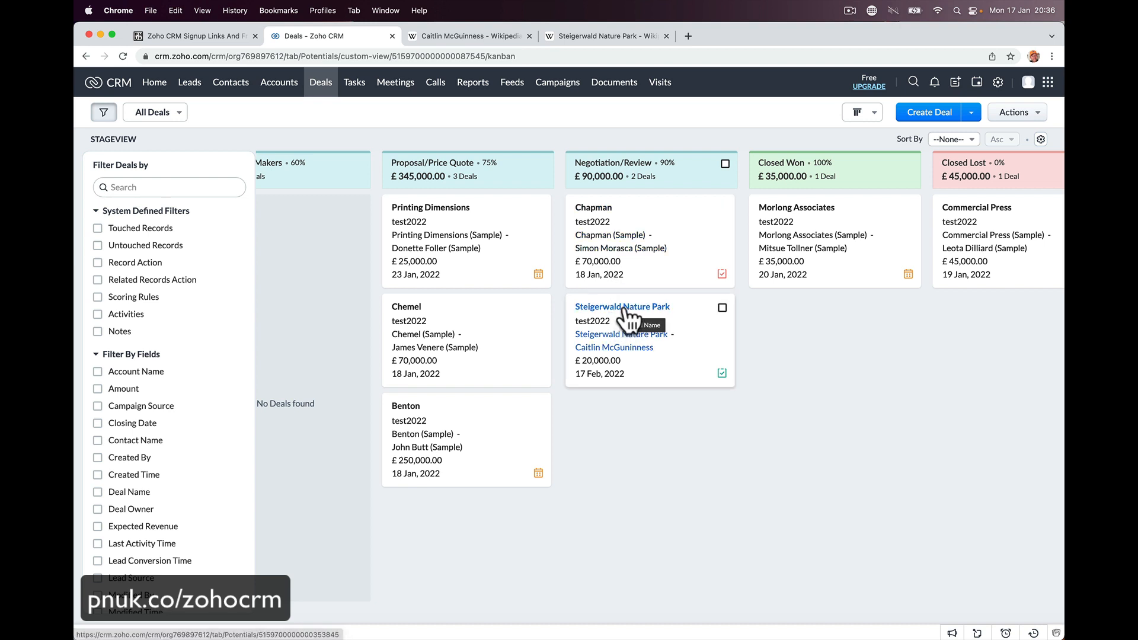
- Open the Steigerwald Nature Park deal details and then its contact person record
click(625, 308)
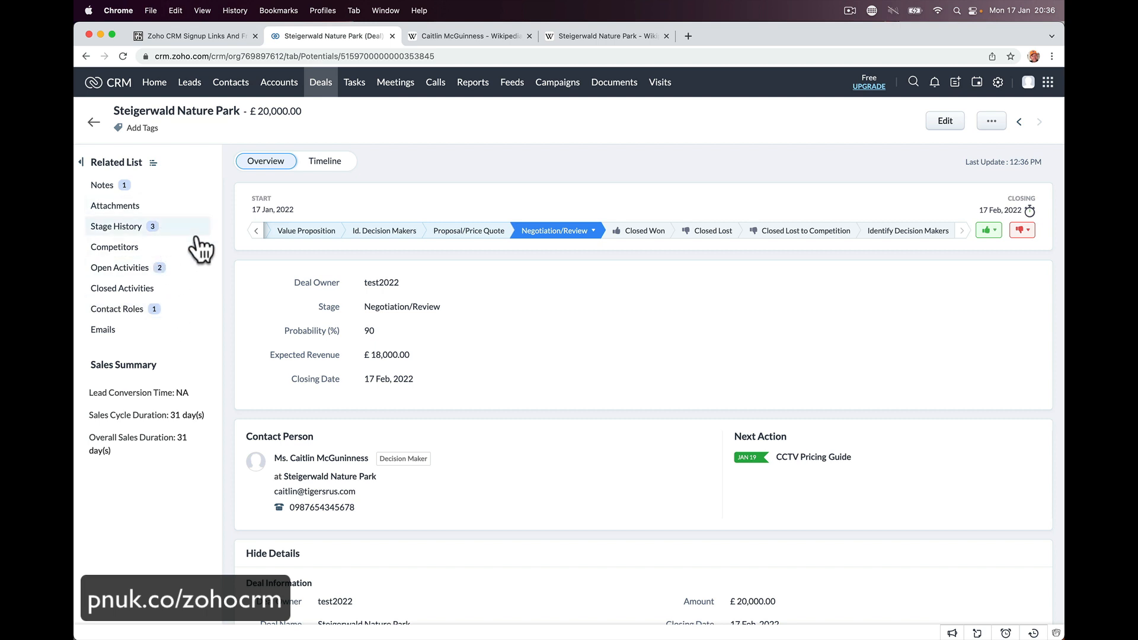
scroll(788, 446, down, 5)
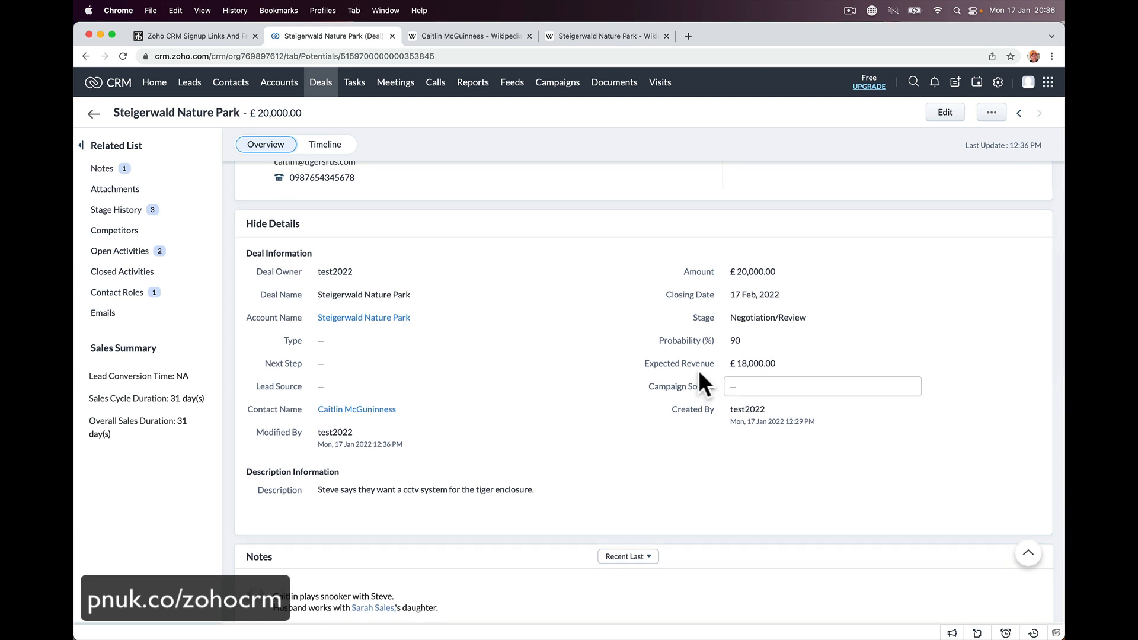
scroll(698, 370, up, 5)
click(334, 460)
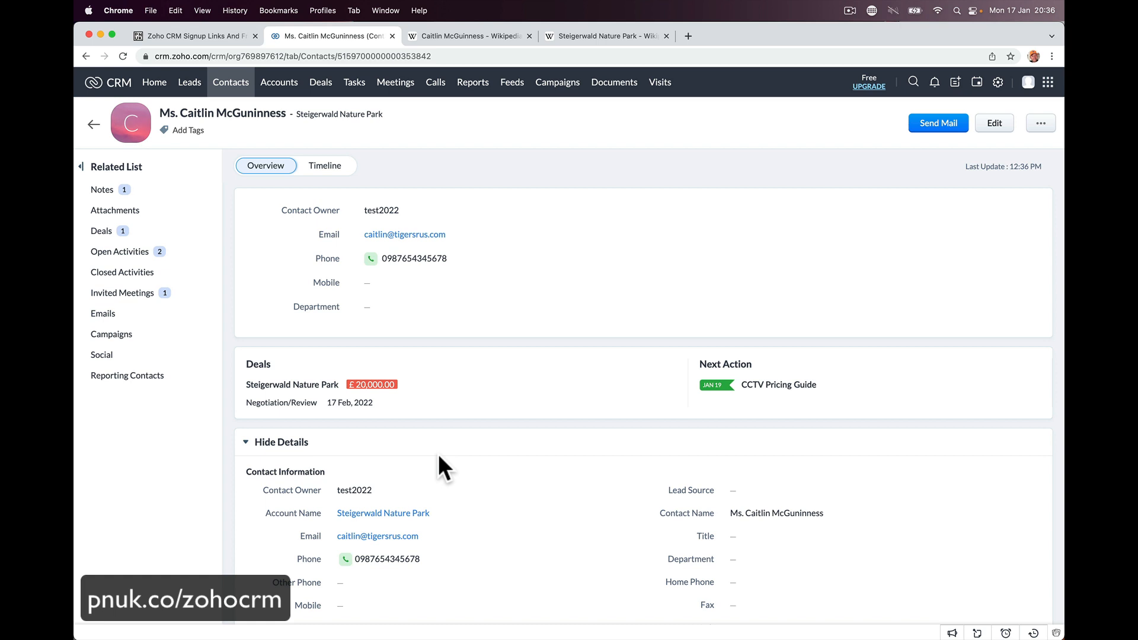
- Save a three-line note: Sheff Utd season ticket holder, daughter plays hockey, son a cricketer
scroll(439, 457, down, 10)
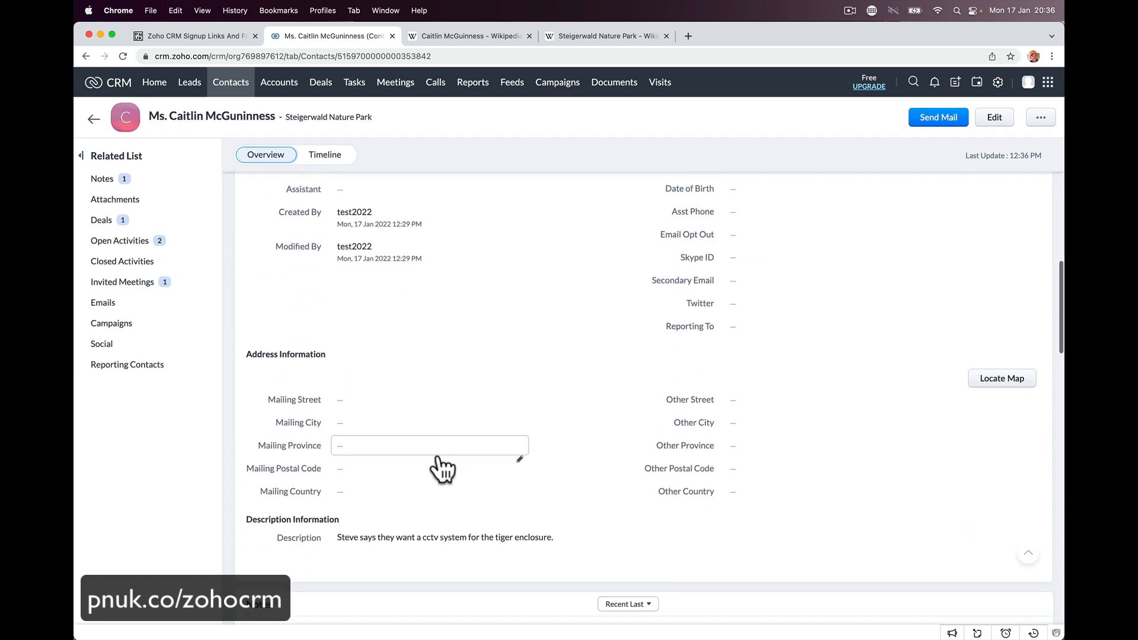
scroll(439, 453, down, 5)
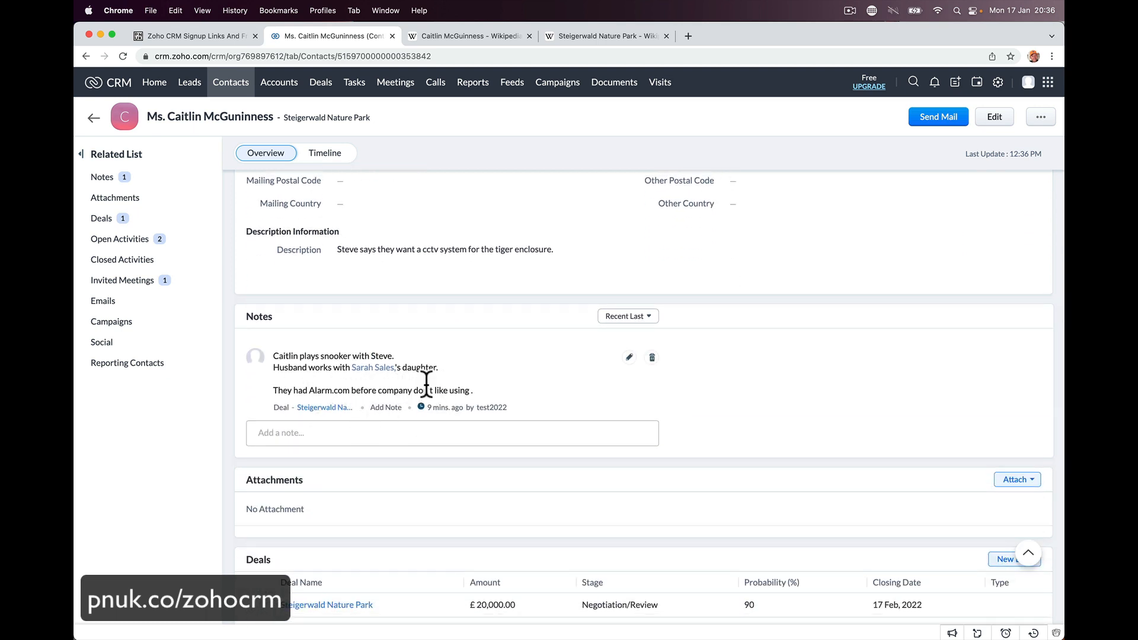
click(356, 436)
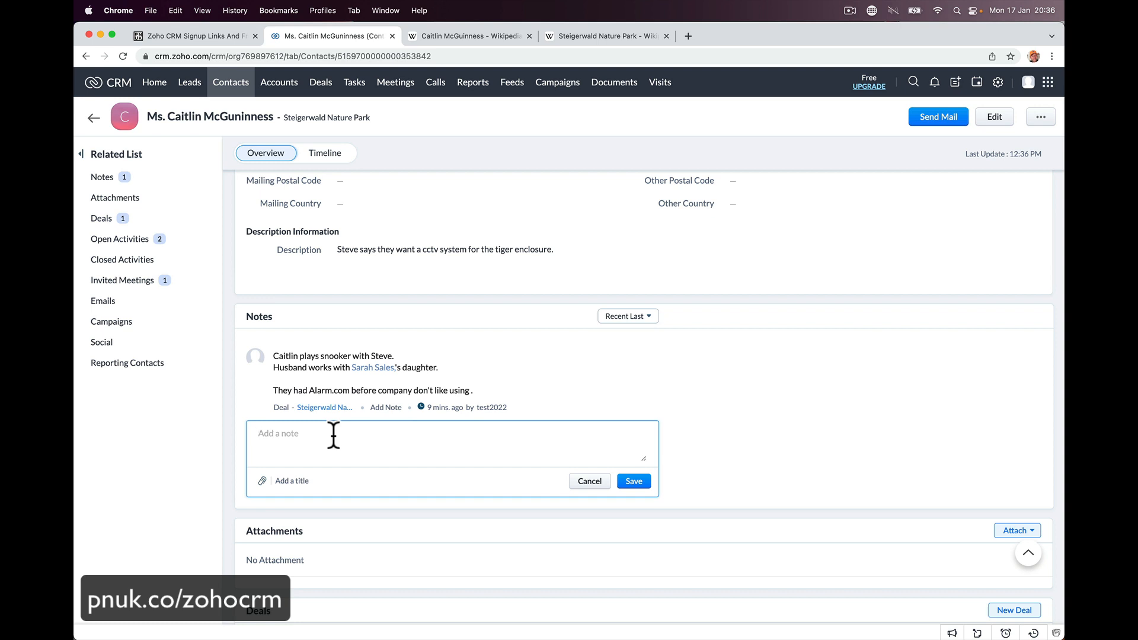
text(Supports Sheff Utd she's a season ticke)
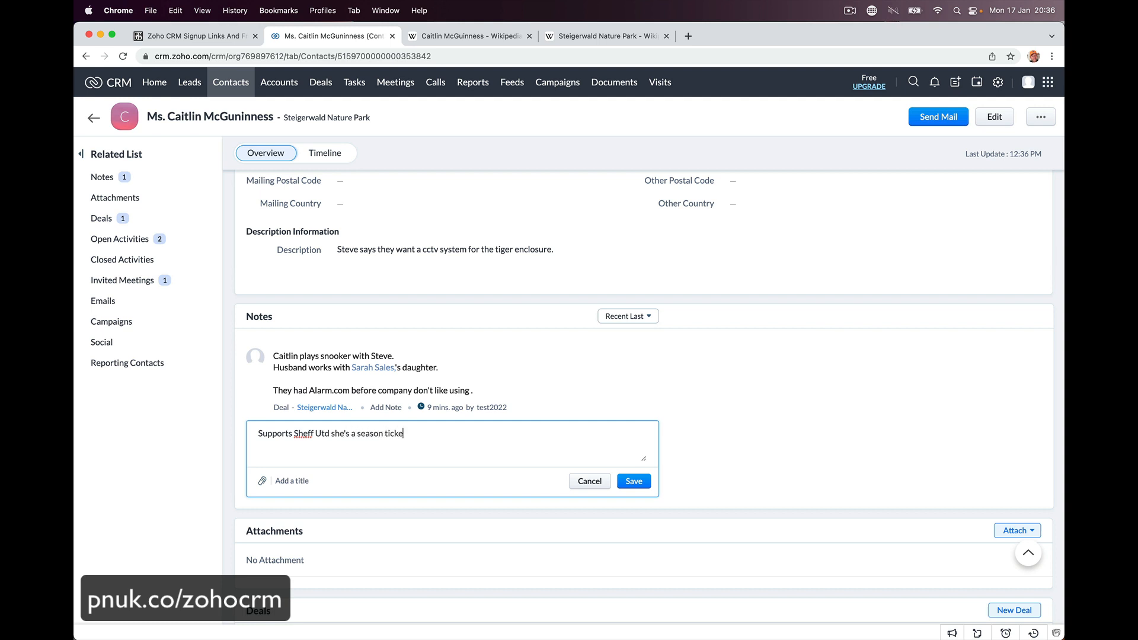
text(t holder)
key(Return)
text(Daughter Plays hockey.)
key(Return)
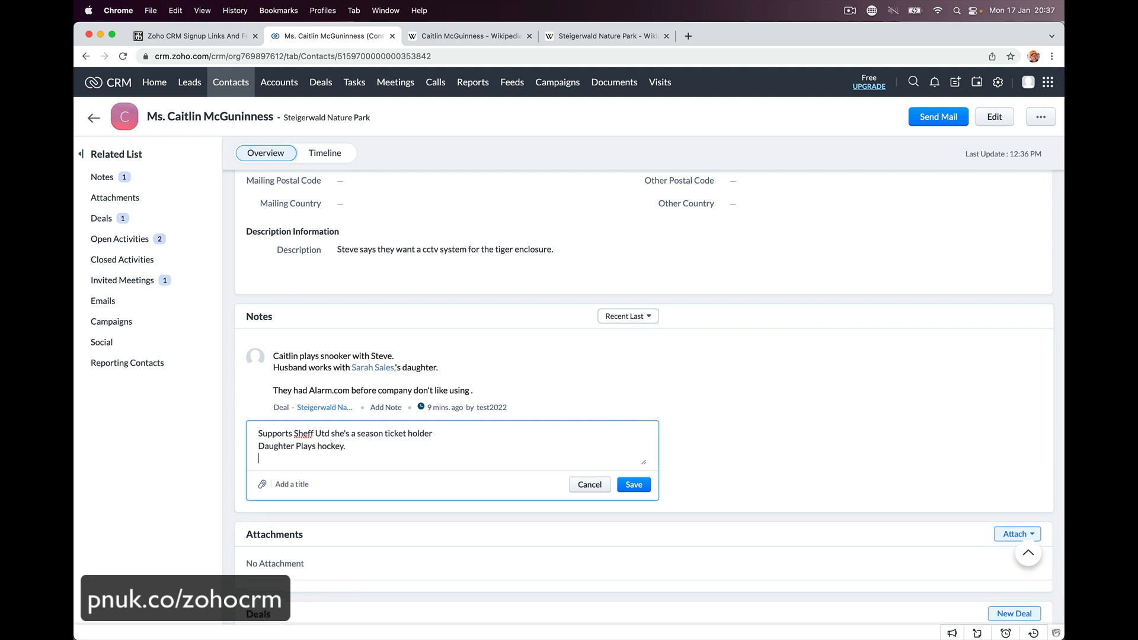
text(Son is)
text(()
text(Laura?))
text(a Cri)
text(c)
text(keter)
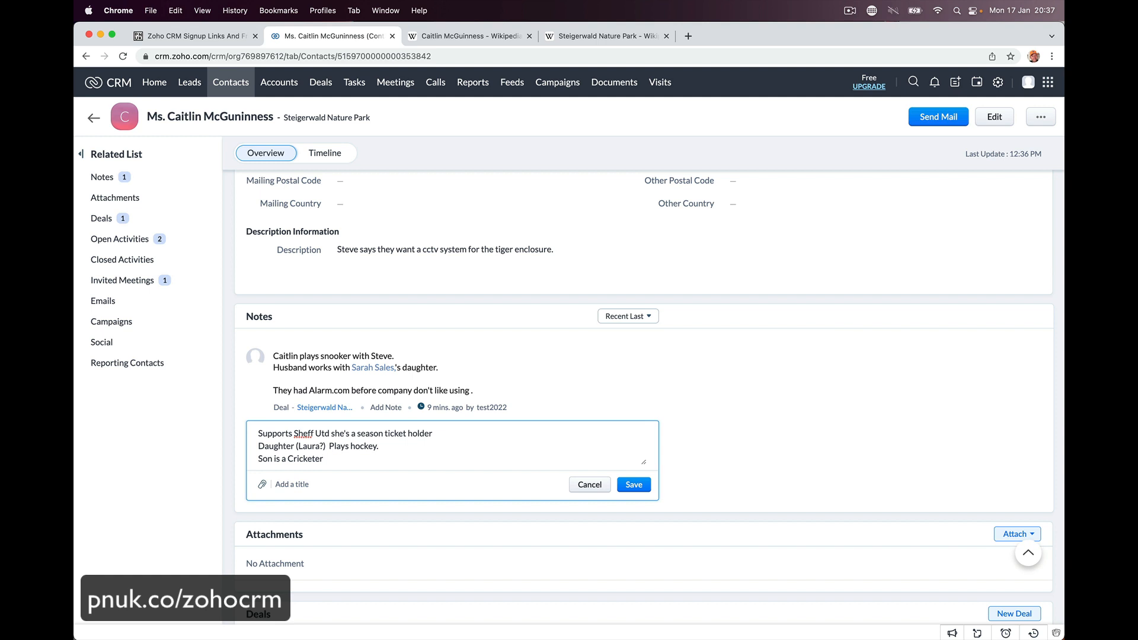
key(Return)
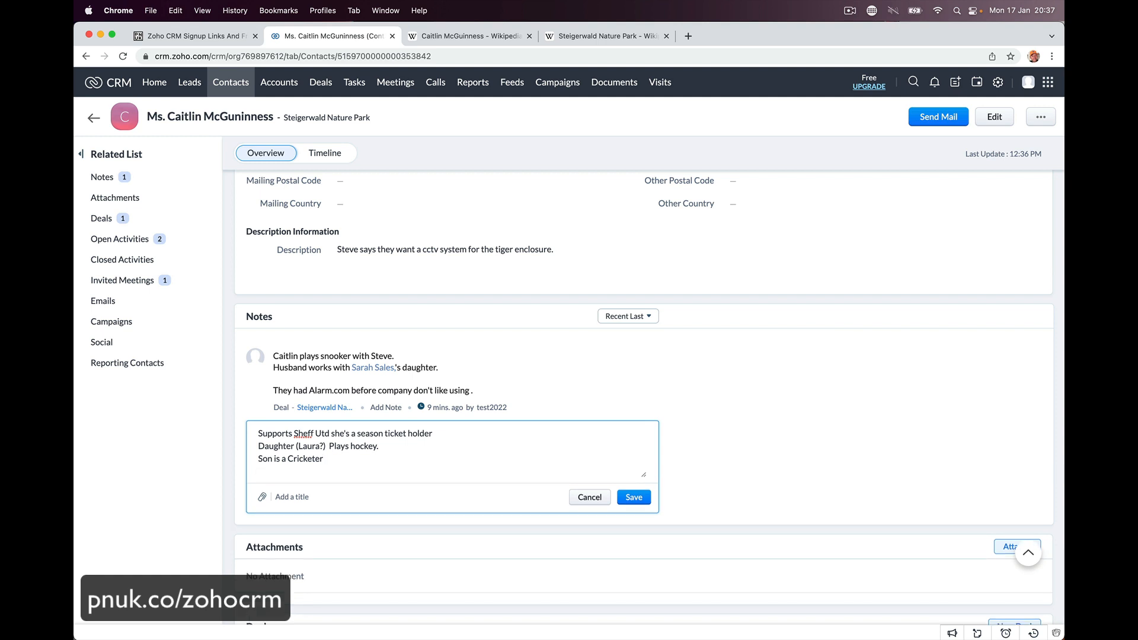
click(633, 499)
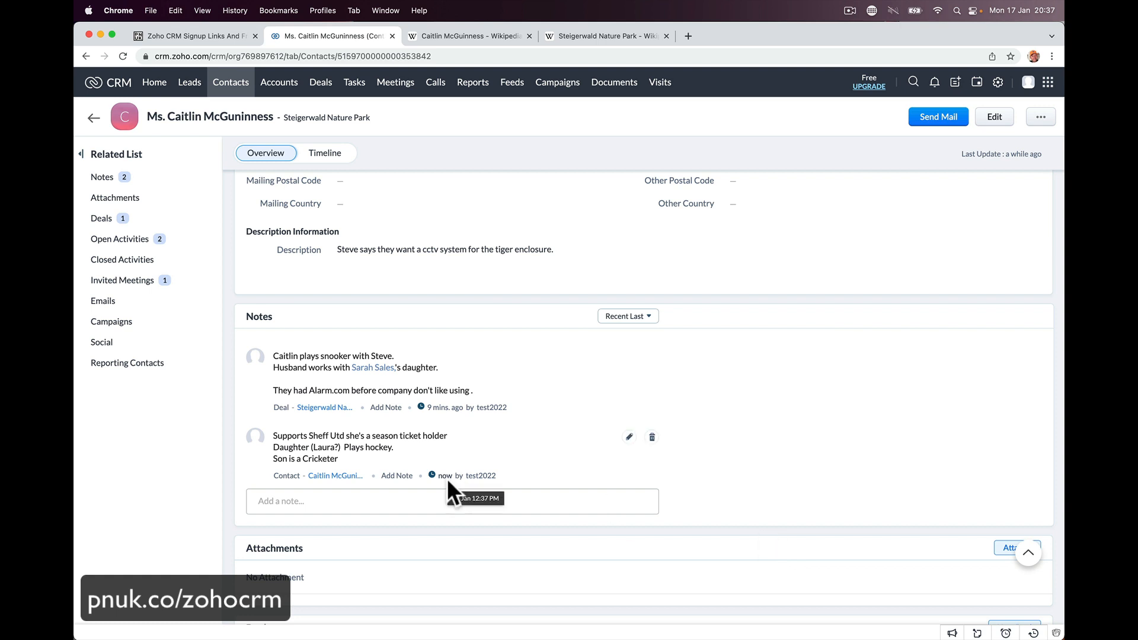
- Highlight the uncertain name in the saved note, then go to the Deals stage board
drag(314, 447, 334, 447)
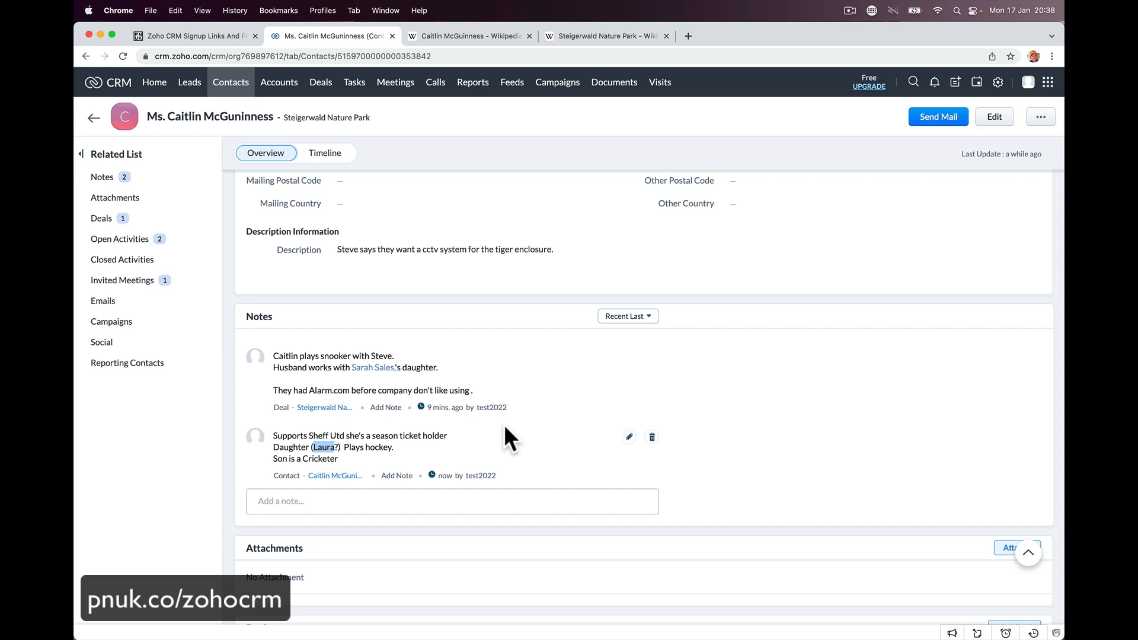
scroll(504, 425, up, 6)
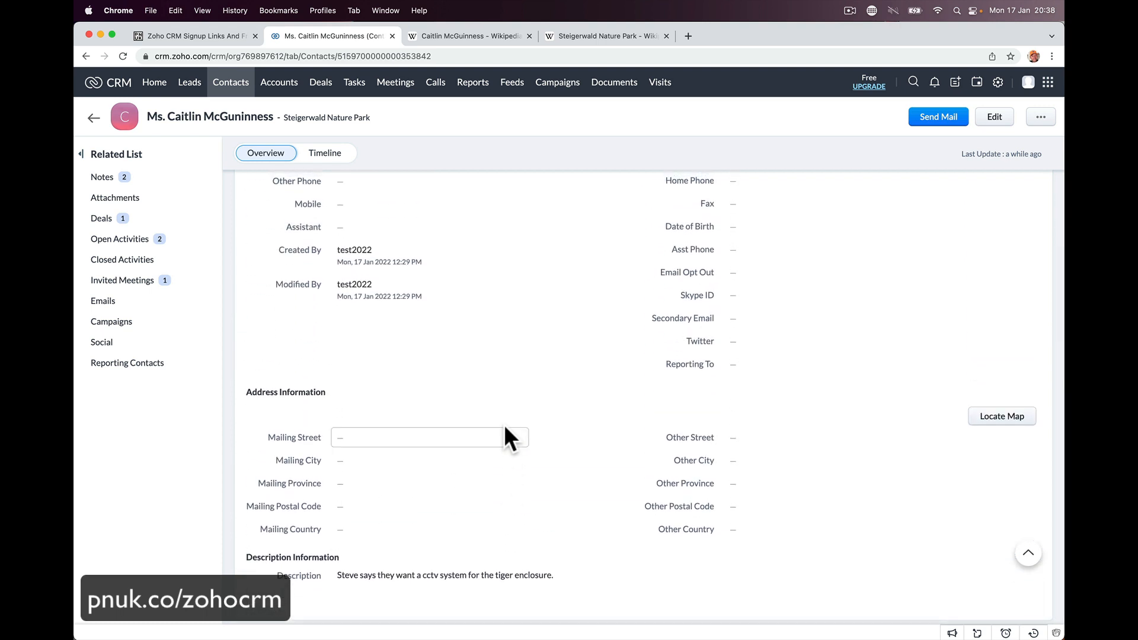
scroll(503, 425, down, 6)
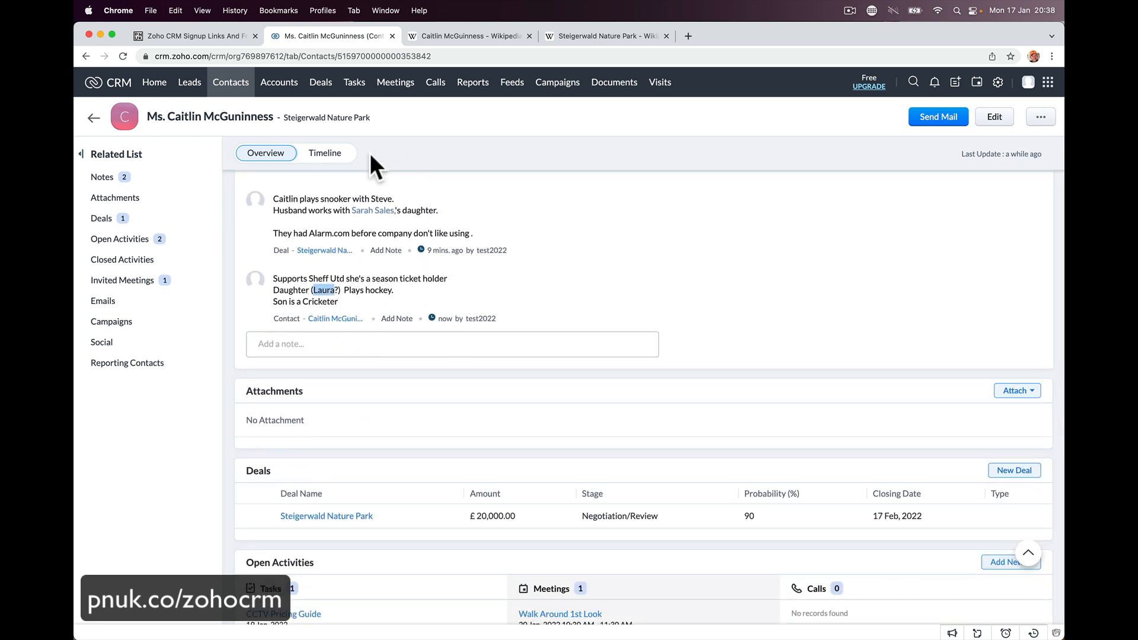
scroll(468, 409, up, 3)
scroll(471, 418, up, 10)
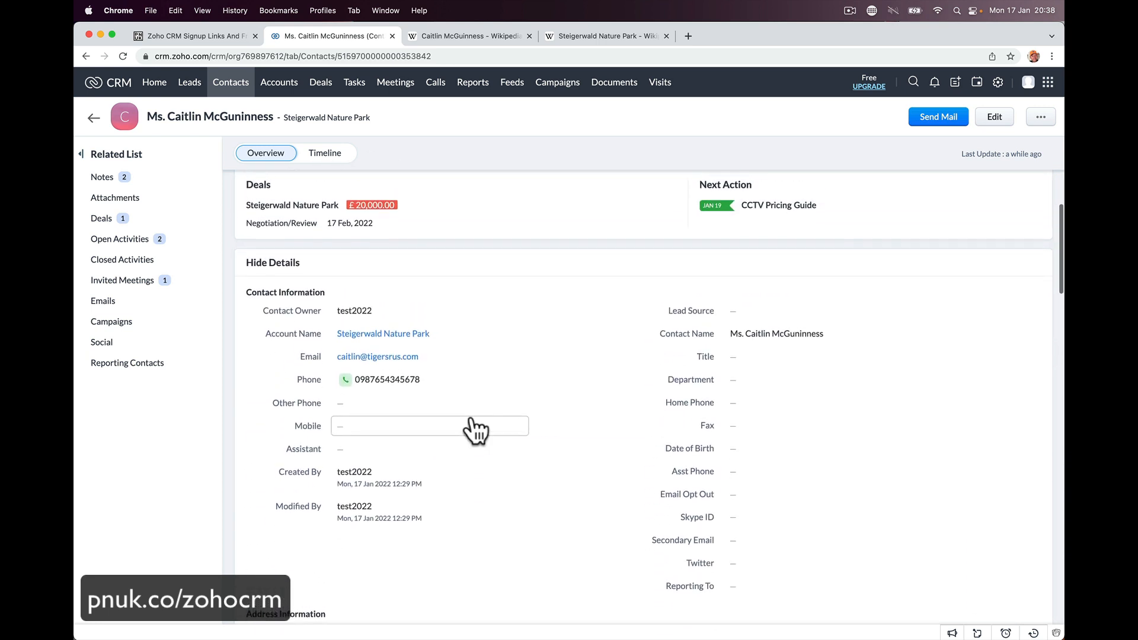
scroll(447, 275, up, 4)
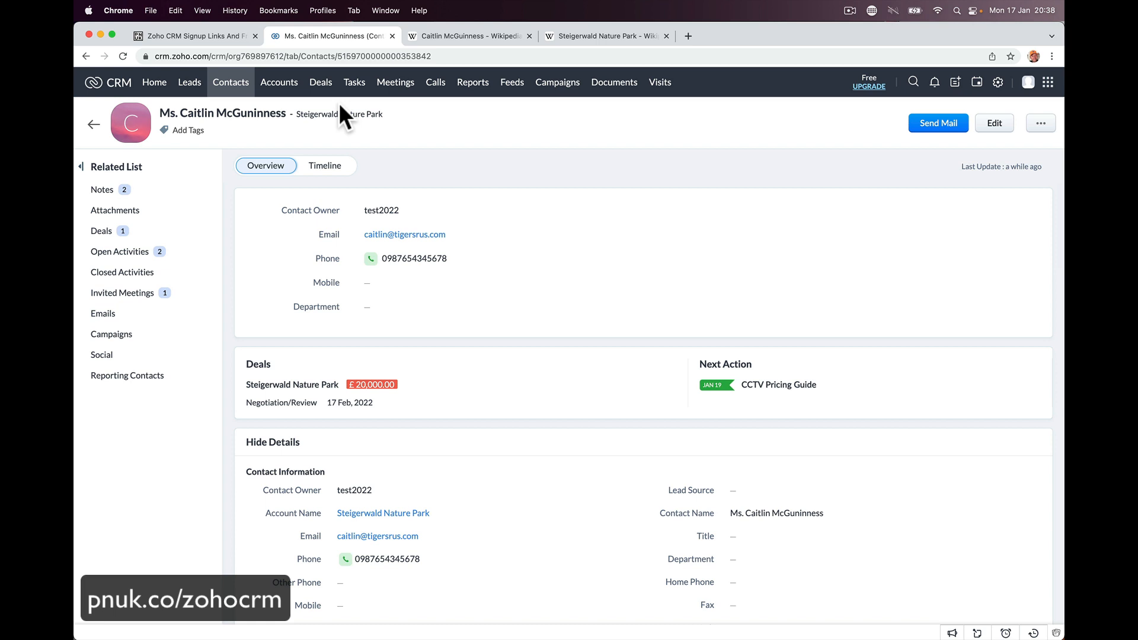
click(323, 83)
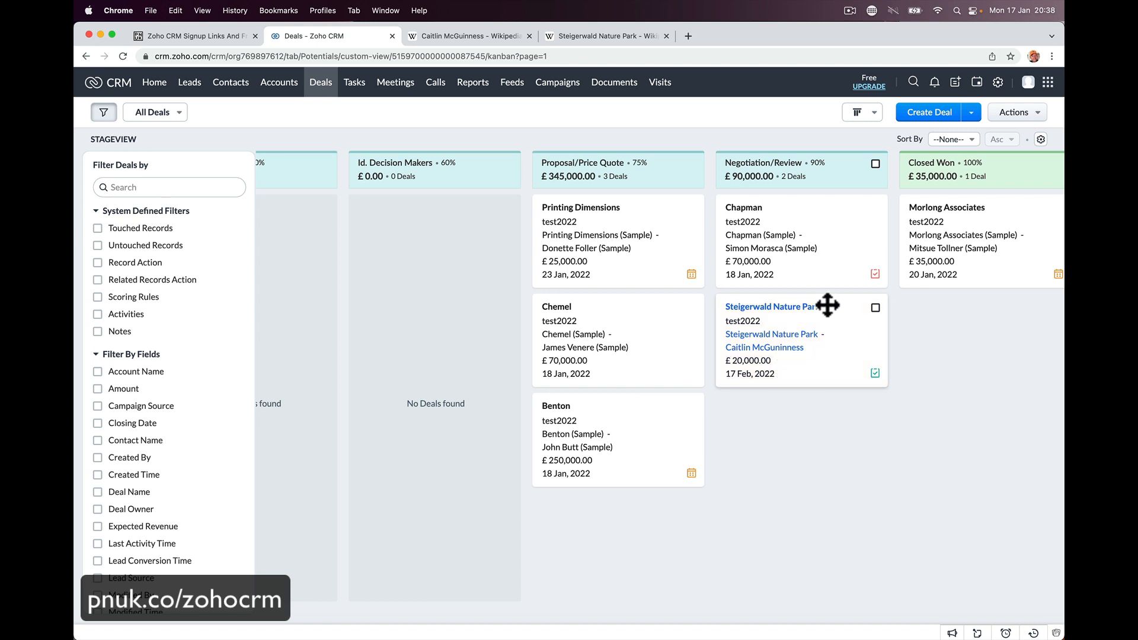
- Move the Steigerwald Nature Park deal to Closed Won at £23,000, then open Reports
scroll(828, 305, right, 5)
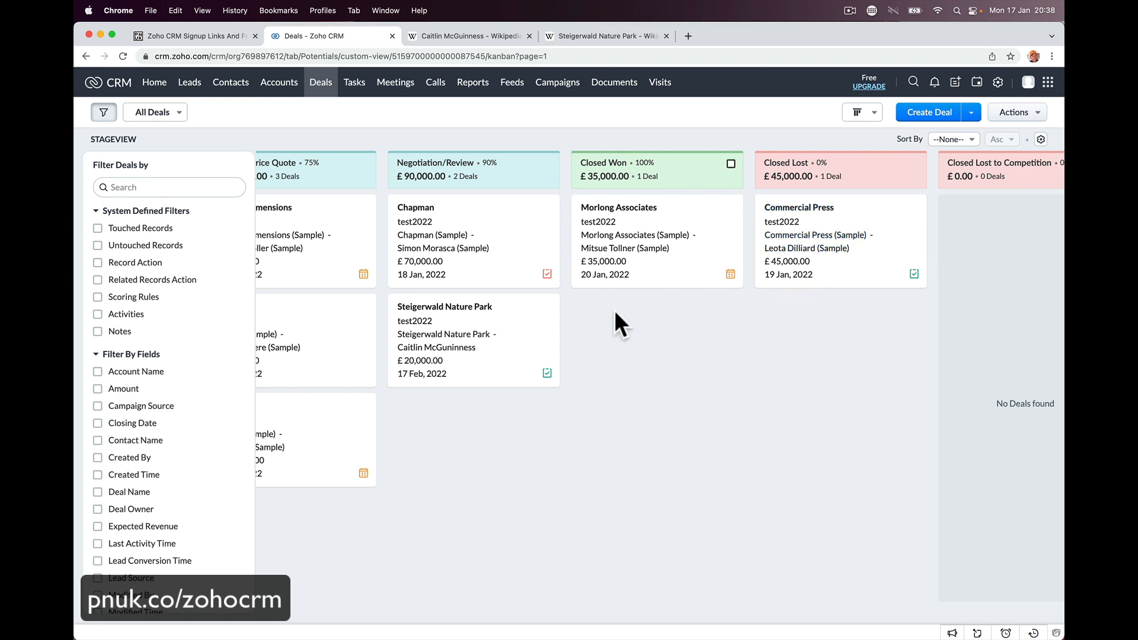
drag(490, 315, 657, 322)
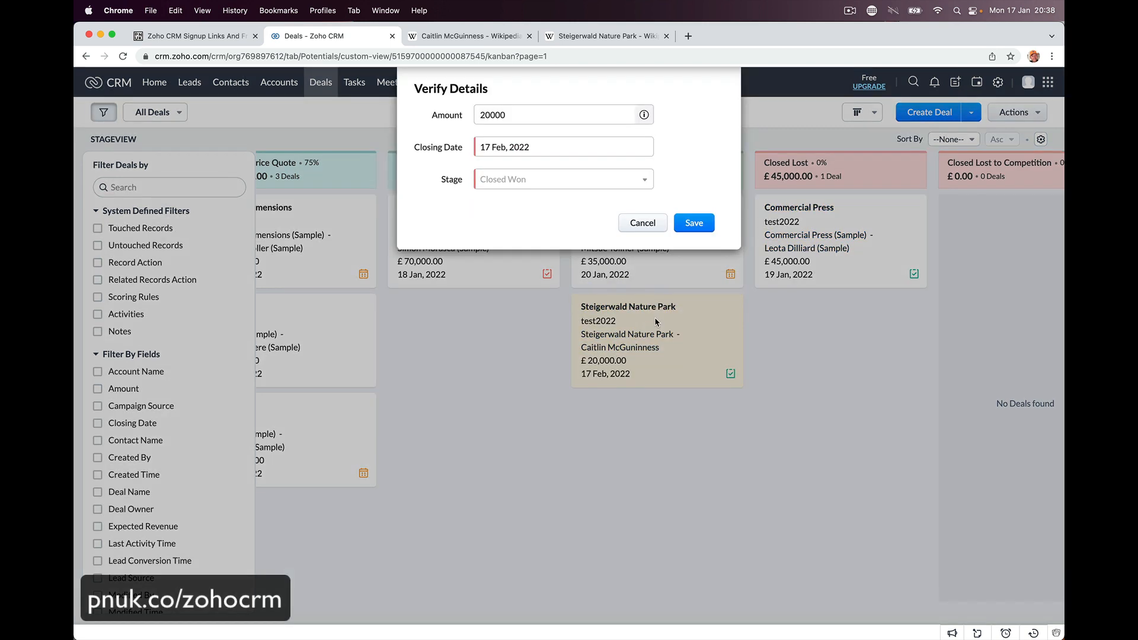
drag(486, 114, 528, 117)
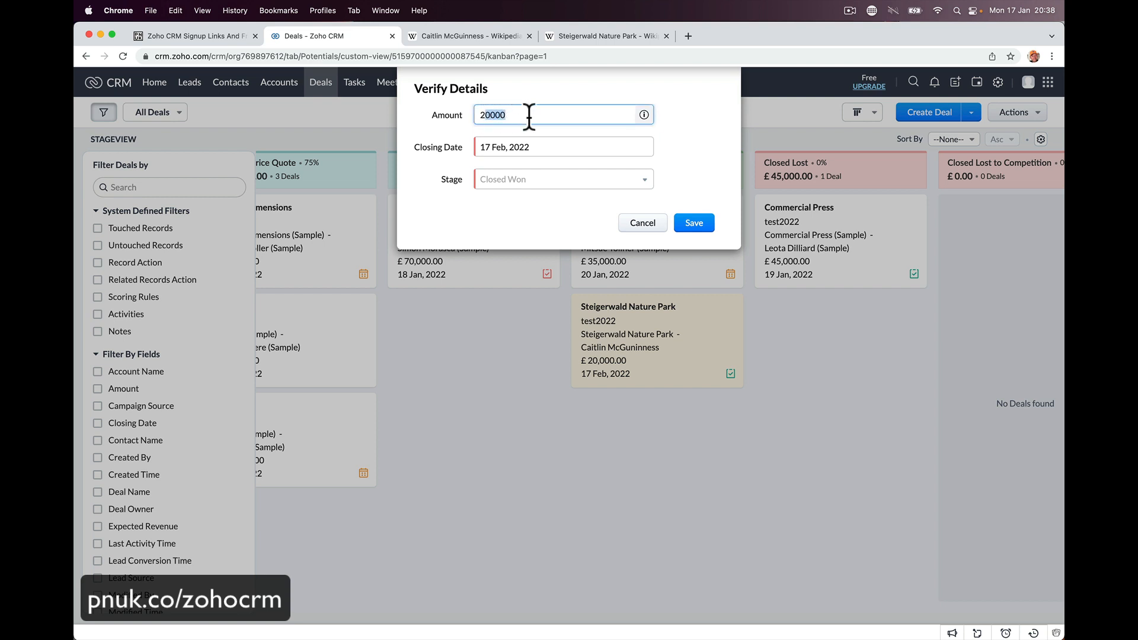
text(3000)
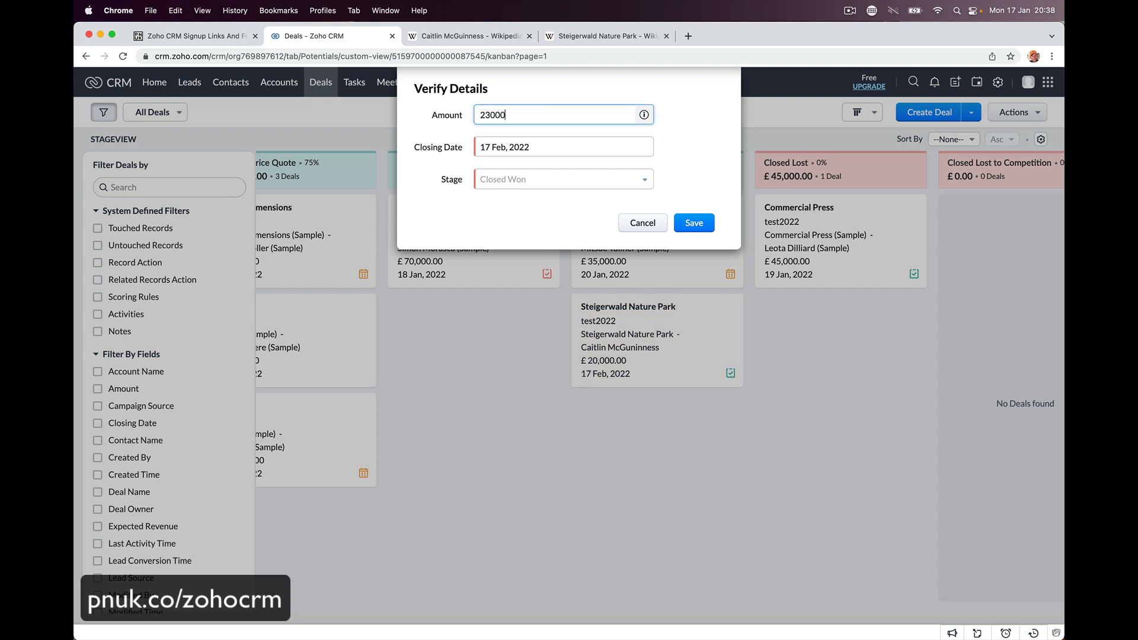
click(539, 177)
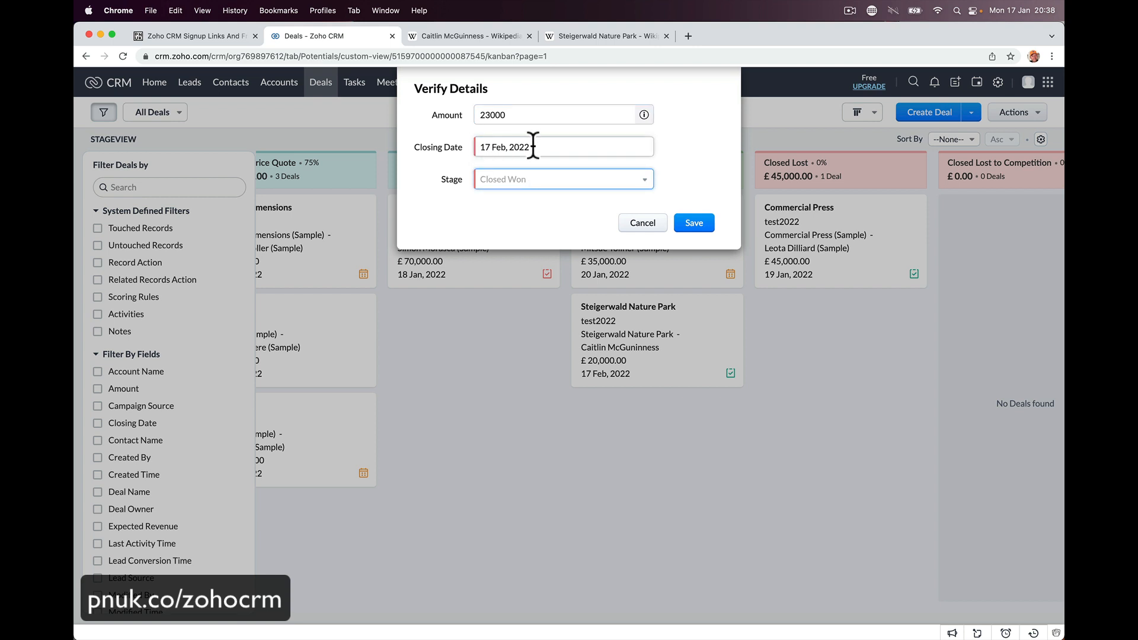
click(690, 224)
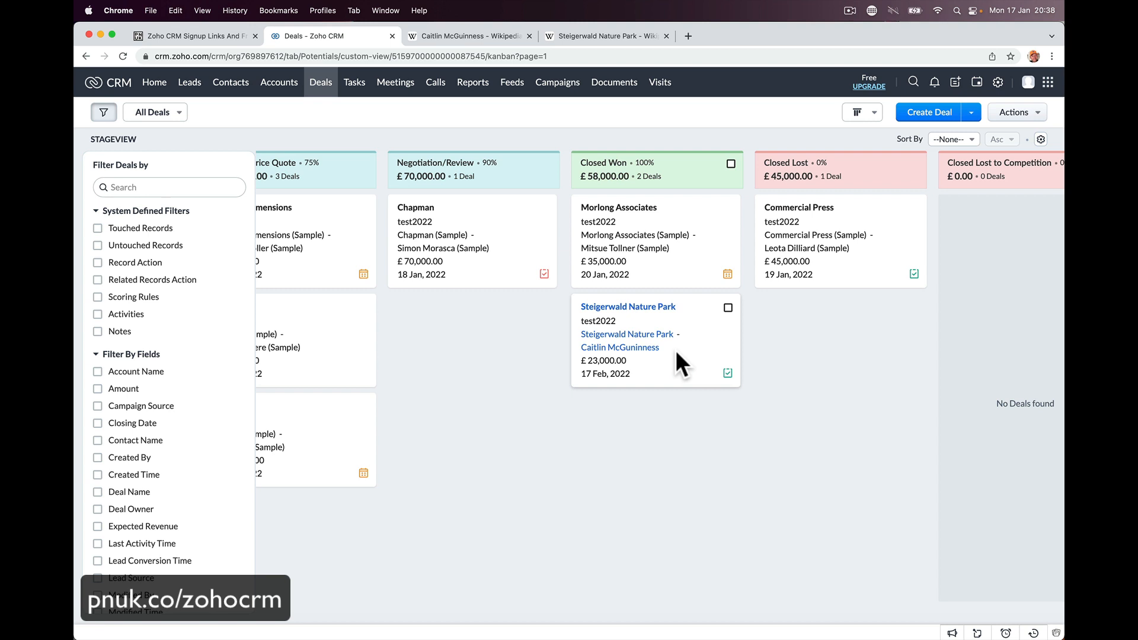
click(472, 82)
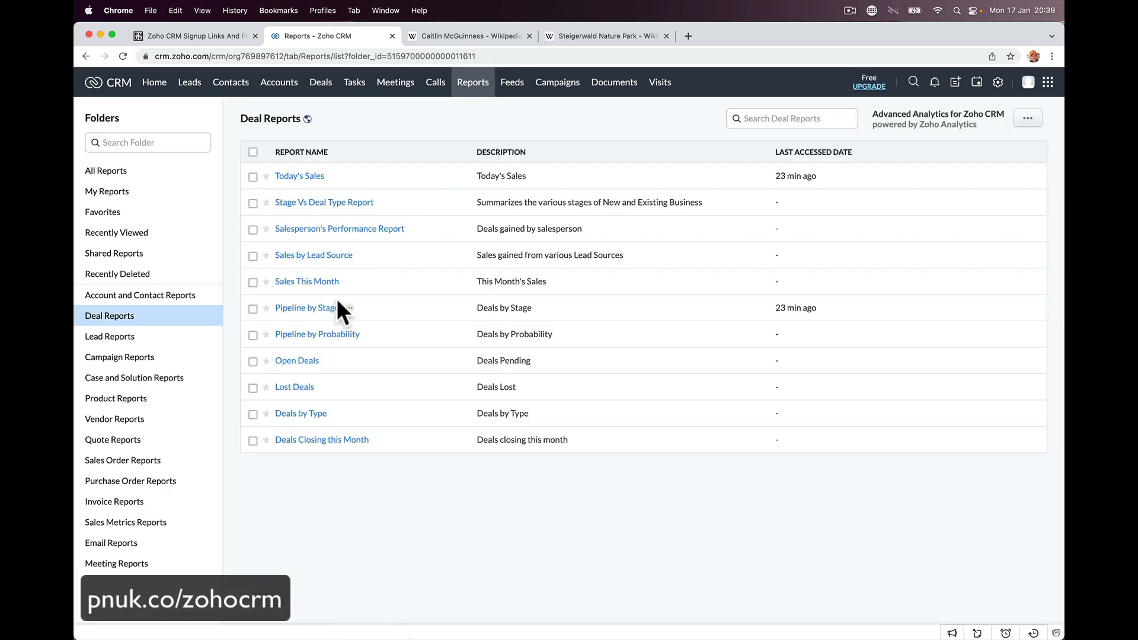
- Open the Today's Sales deal report and apply its closing-date filter
click(318, 179)
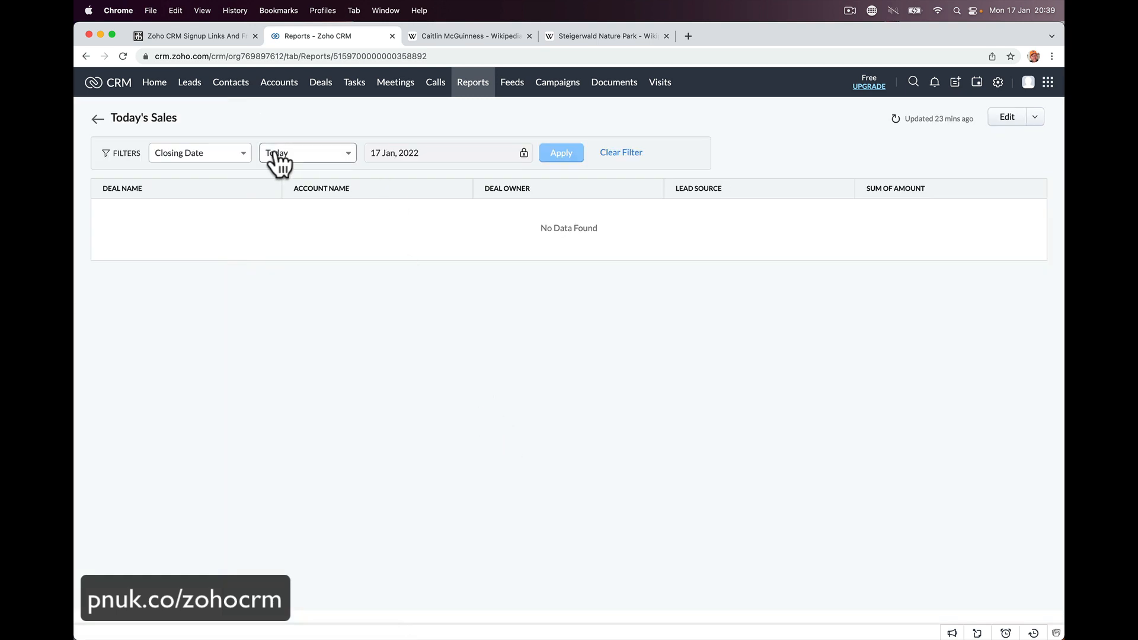
click(551, 152)
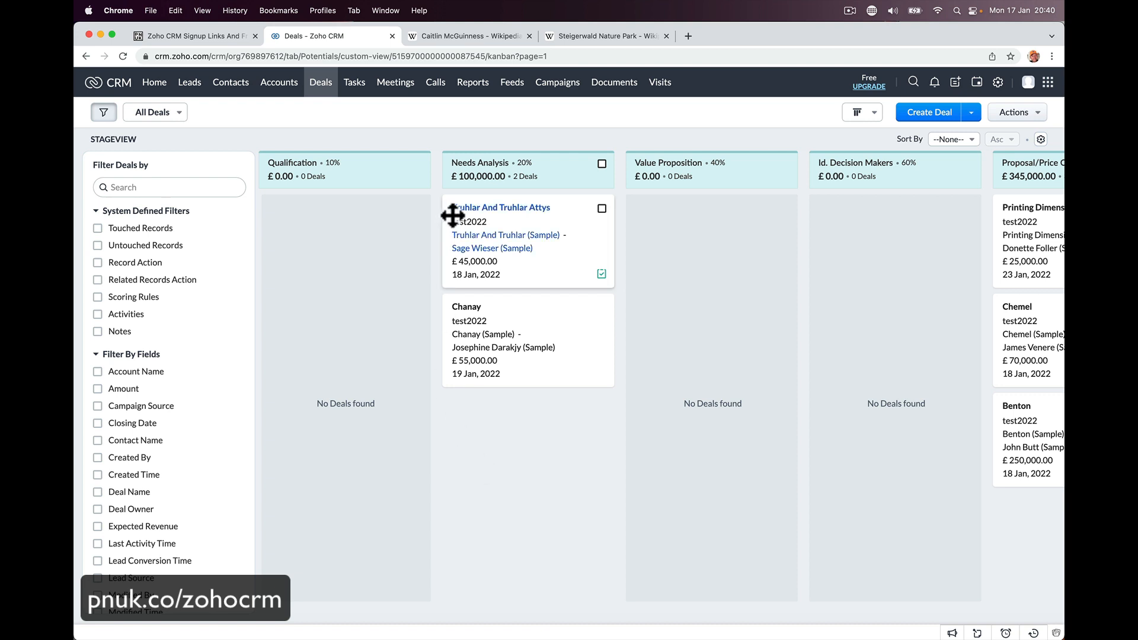
- After opening the Truhlar And Truhlar Attys deal, globally search for the contact's first name
click(486, 214)
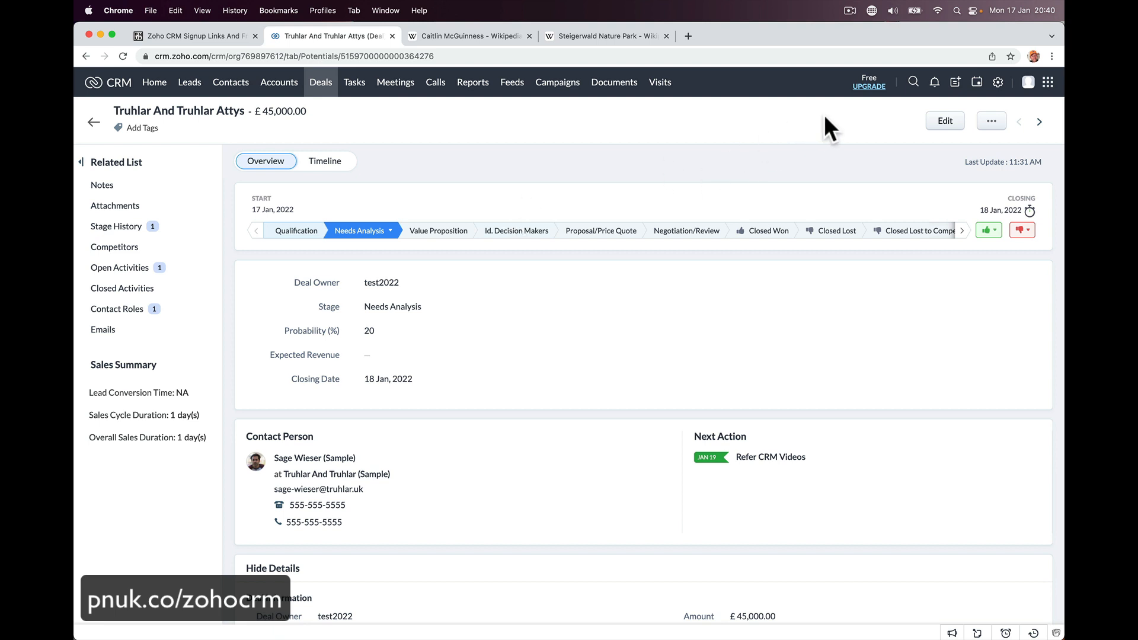
click(913, 84)
text(cait)
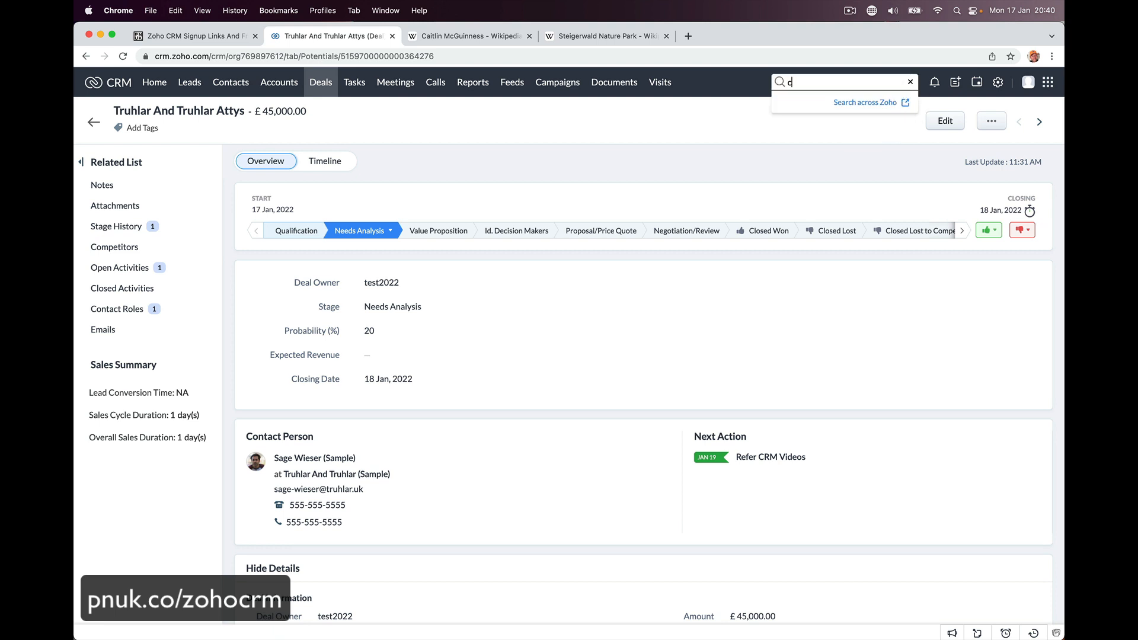
key(BackSpace)
key(BackSpace)
key(BackSpace)
text(t)
key(BackSpace)
text(itlin)
key(Return)
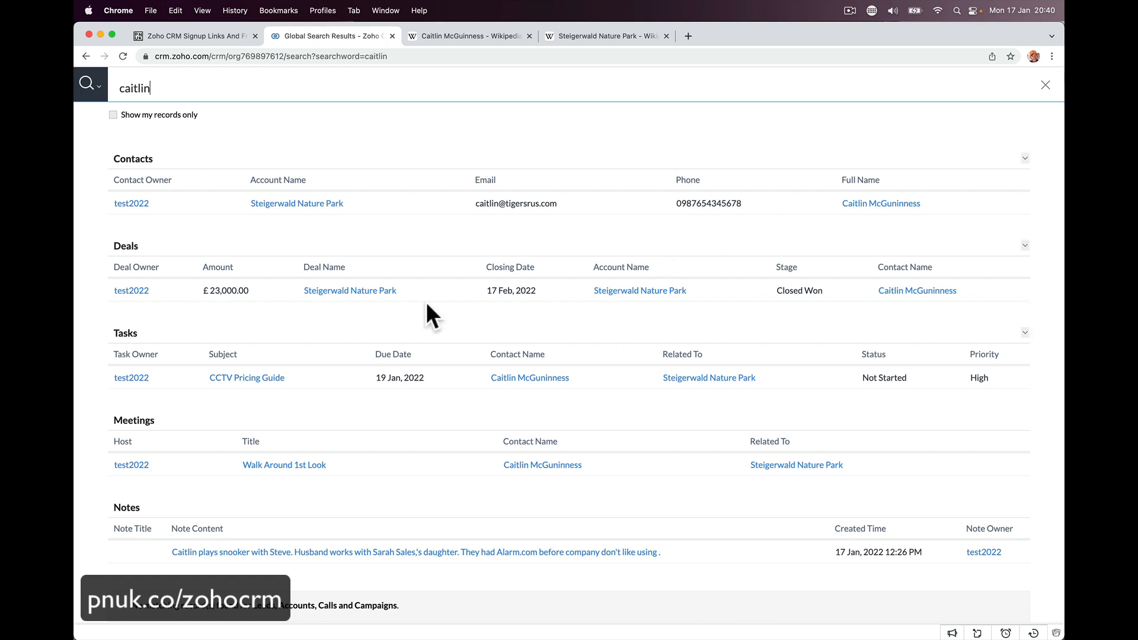
- Open the contact from the results, review her related deals, then open the Steigerwald Nature Park account
click(897, 291)
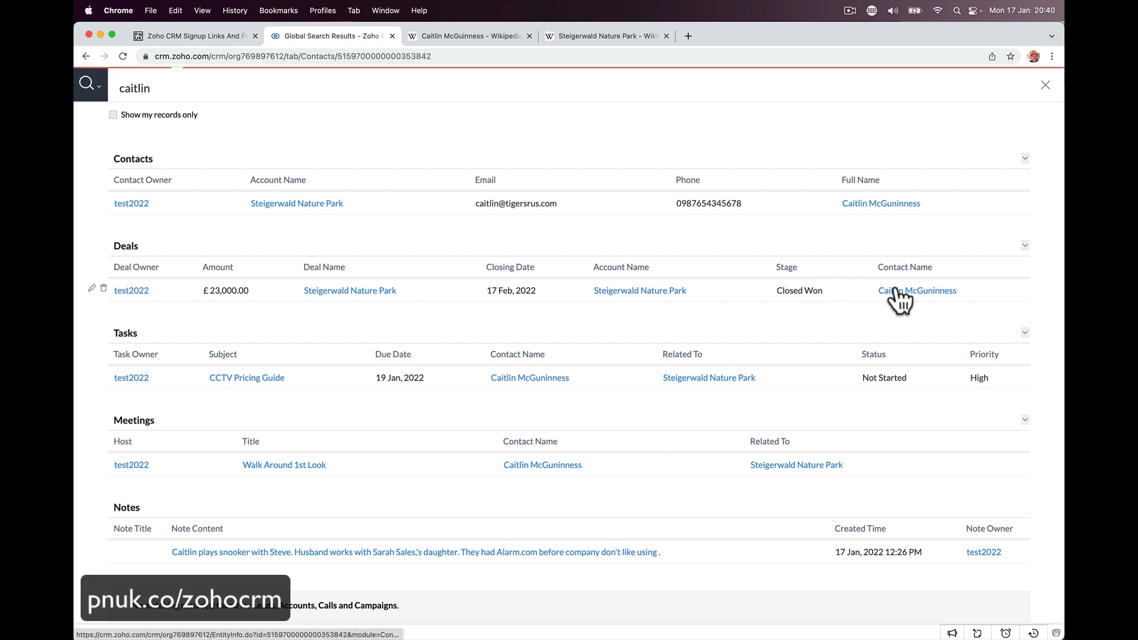
scroll(567, 318, down, 5)
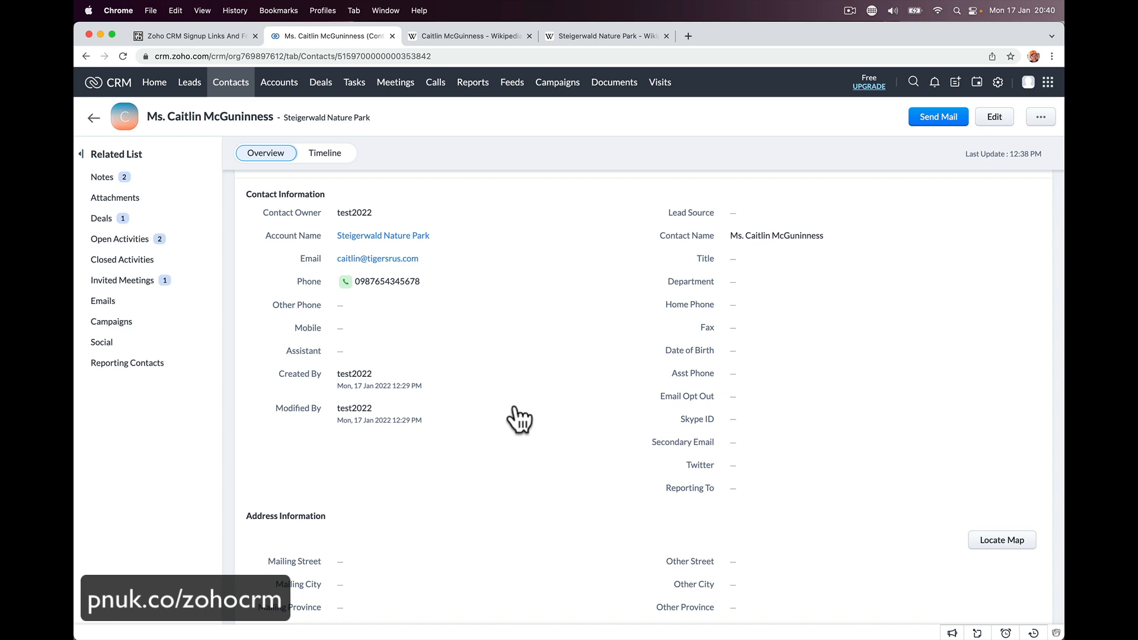
scroll(520, 419, down, 6)
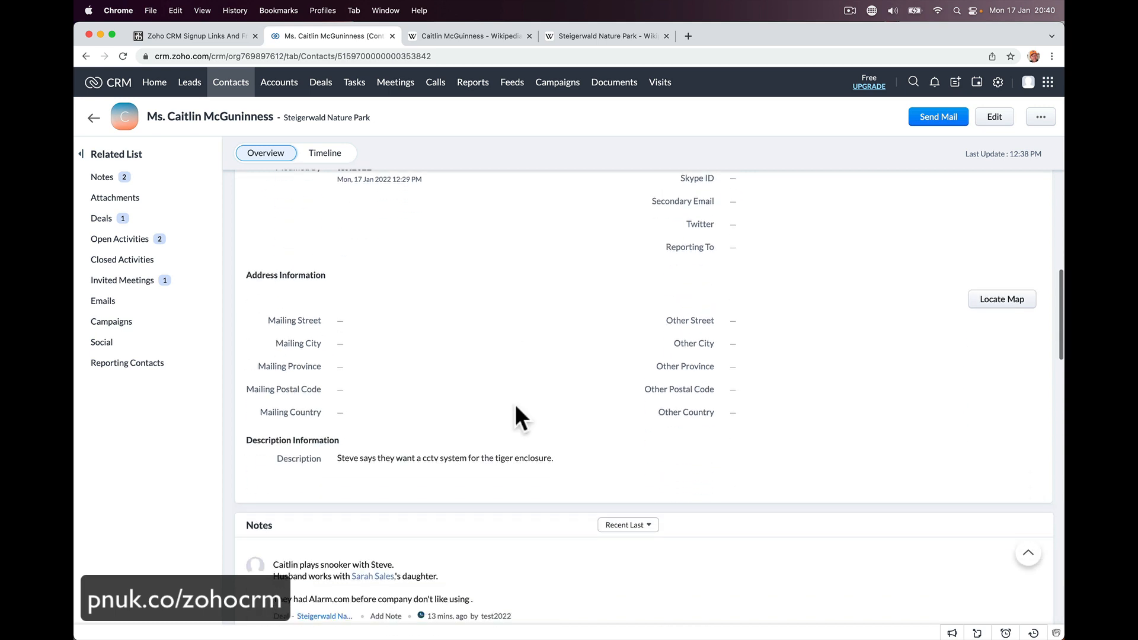
scroll(514, 407, down, 7)
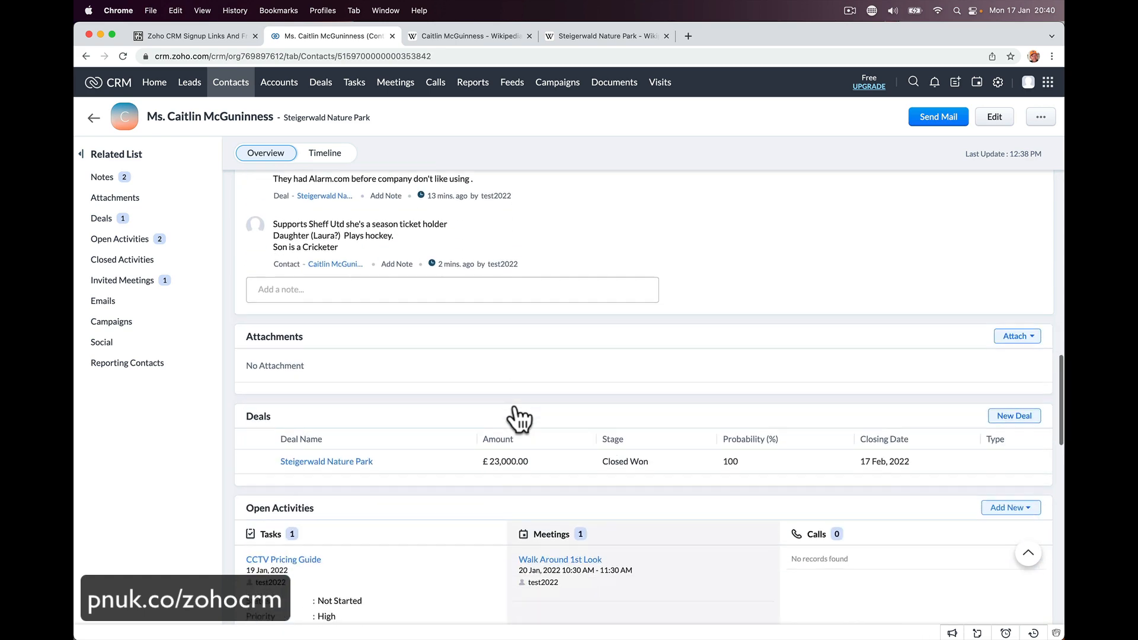
scroll(514, 406, up, 15)
scroll(515, 404, up, 4)
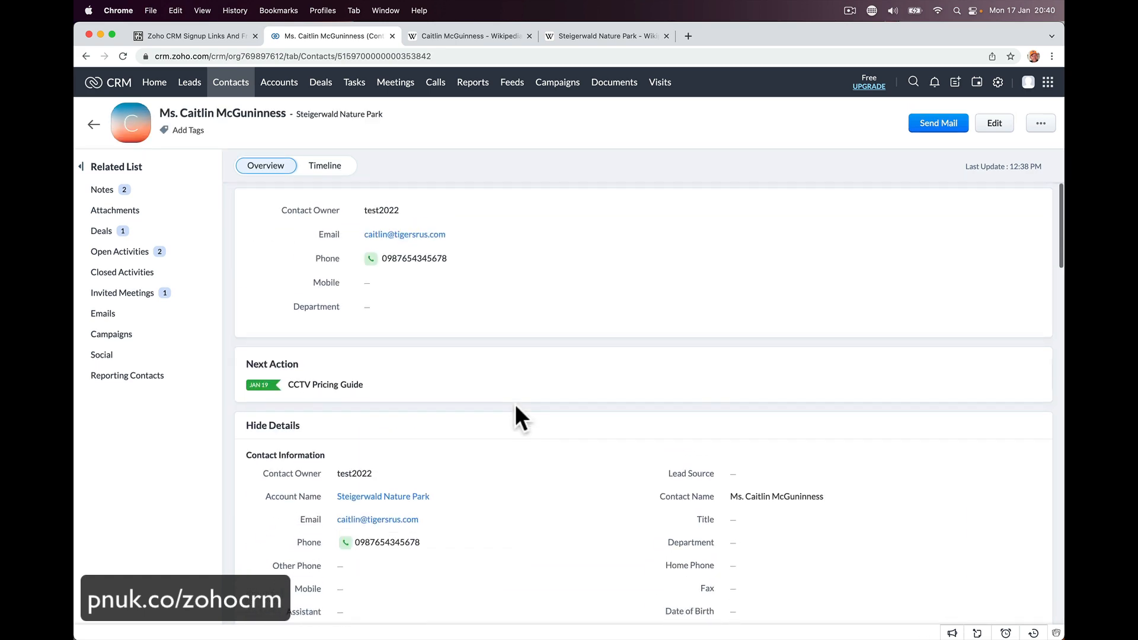
click(150, 233)
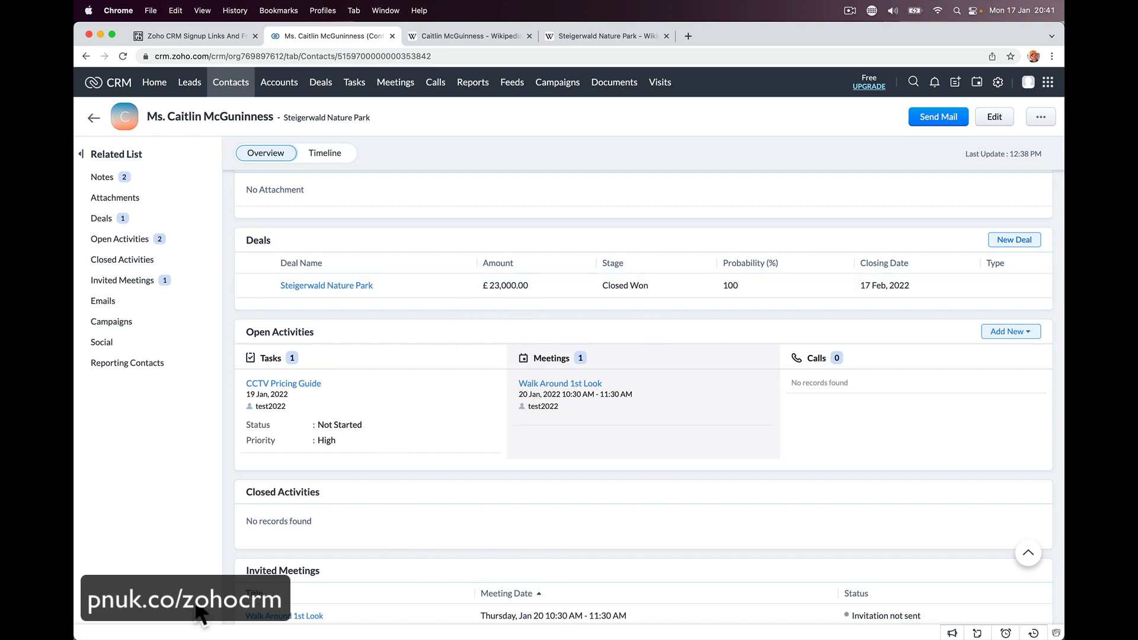
scroll(472, 228, up, 10)
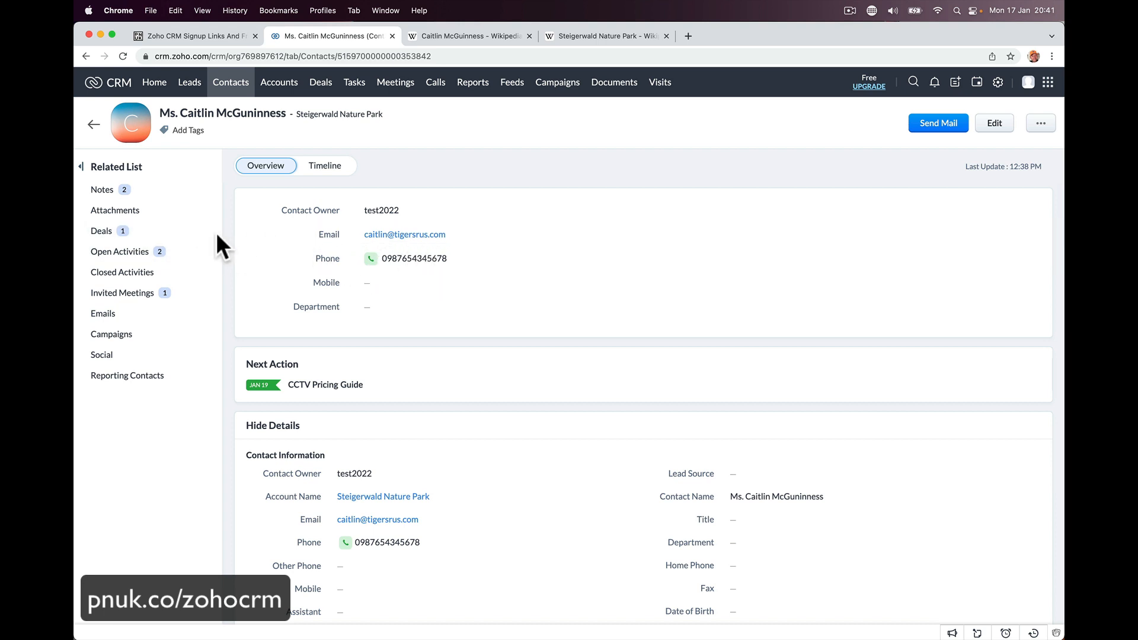
scroll(424, 427, down, 1)
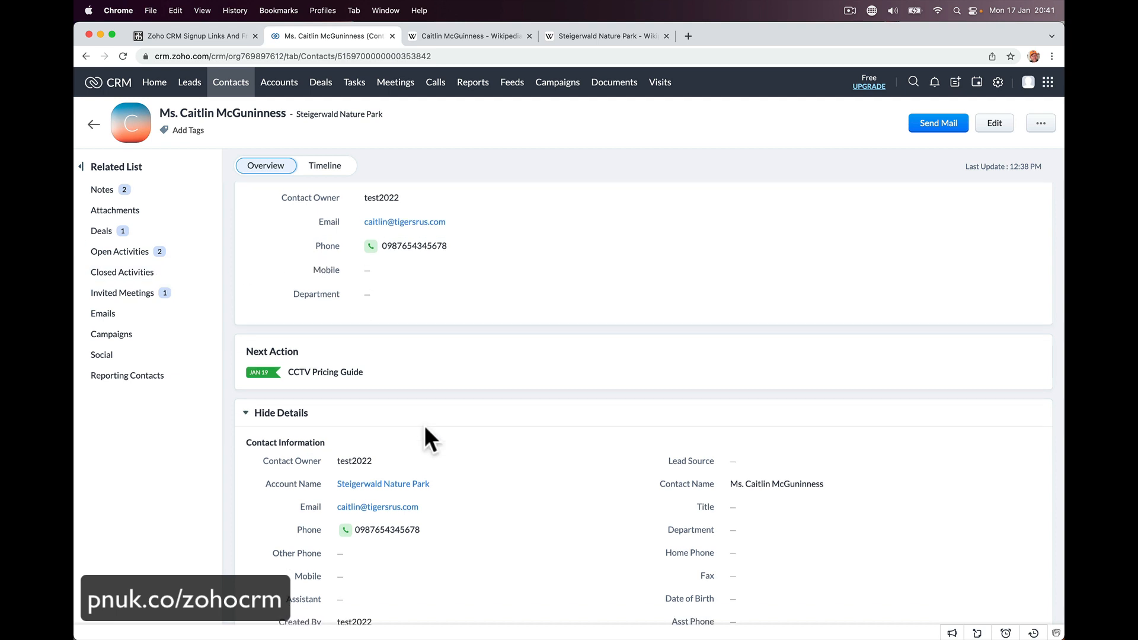
scroll(424, 425, down, 4)
click(414, 369)
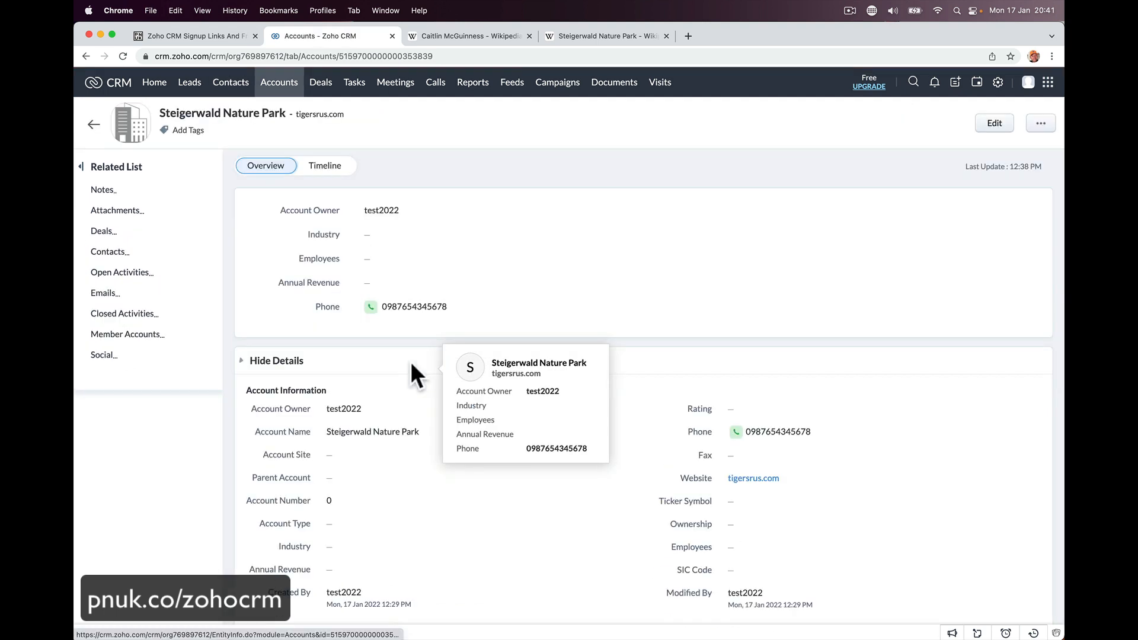
- Add a new contact to the account with first name, last name and phone number
mouse_move(153, 261)
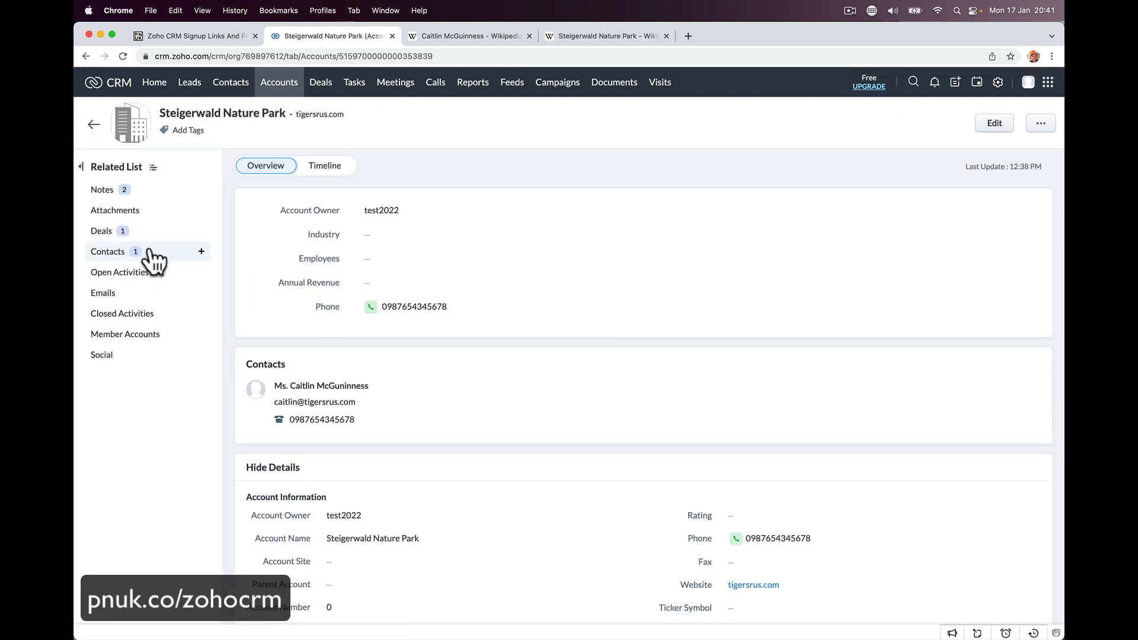
click(200, 252)
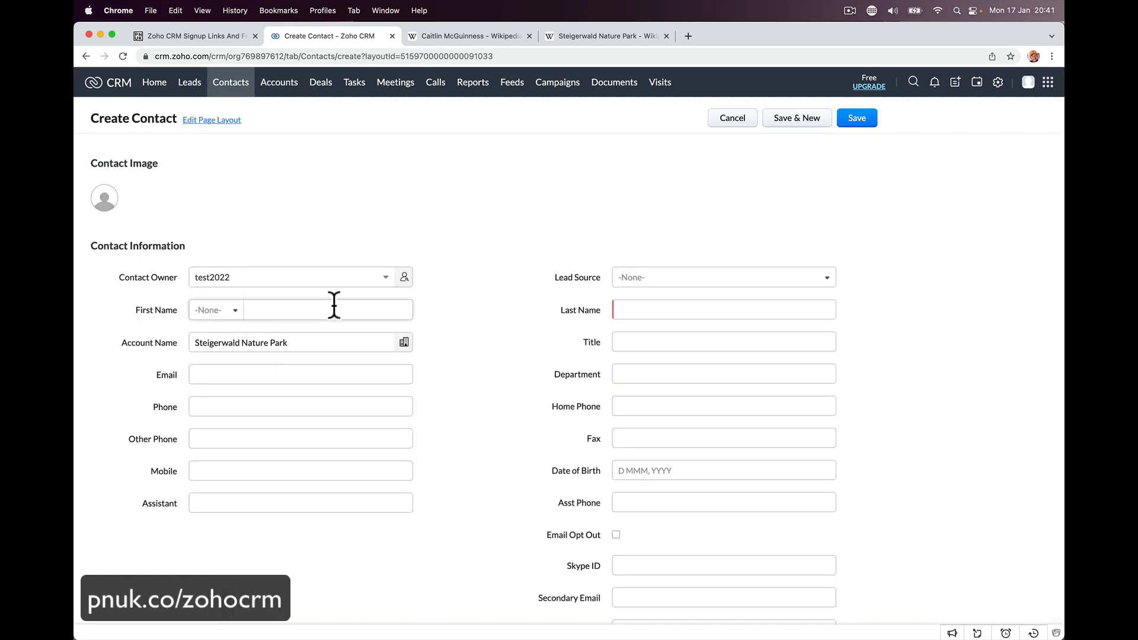
click(296, 311)
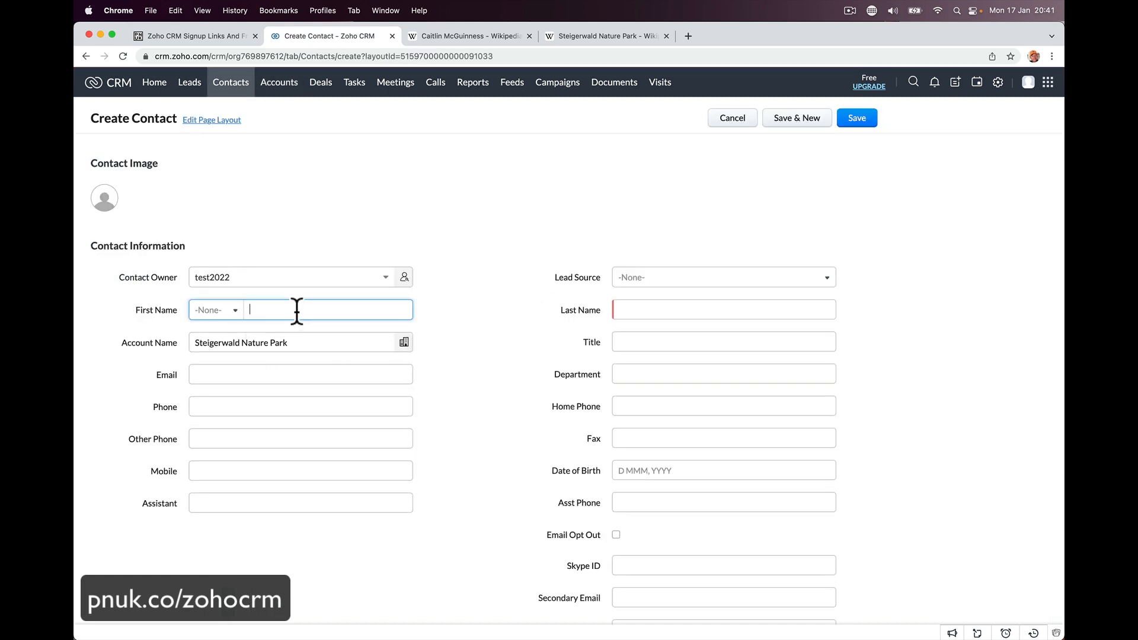
text(John)
key(Tab)
text(Dm)
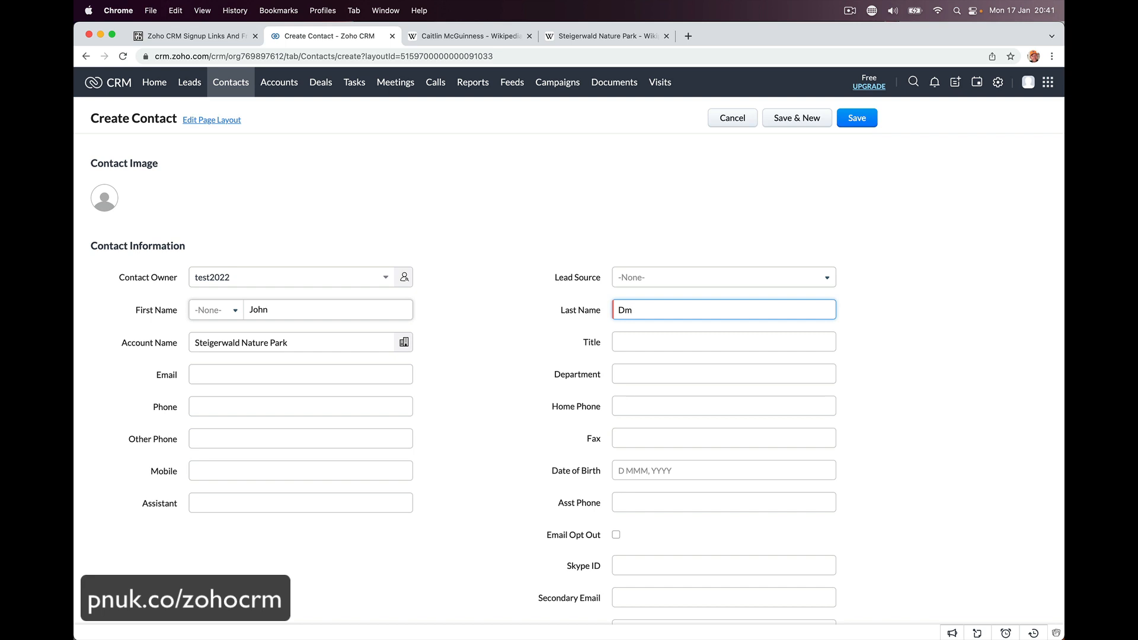
key(BackSpace)
key(BackSpace)
text(Smith)
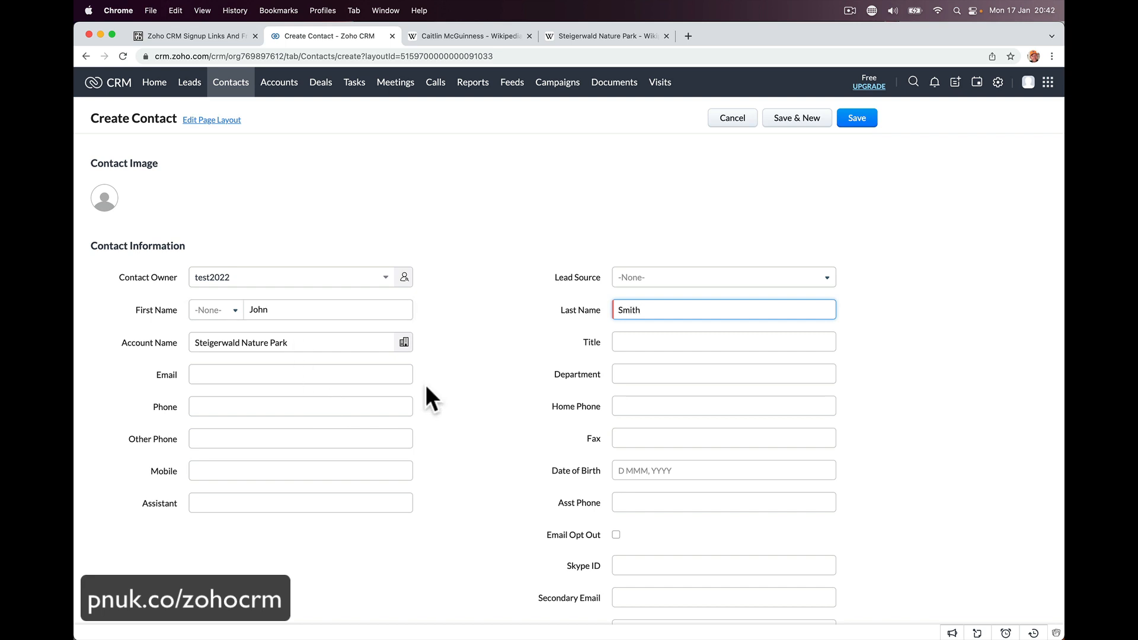
click(195, 407)
text(884583756)
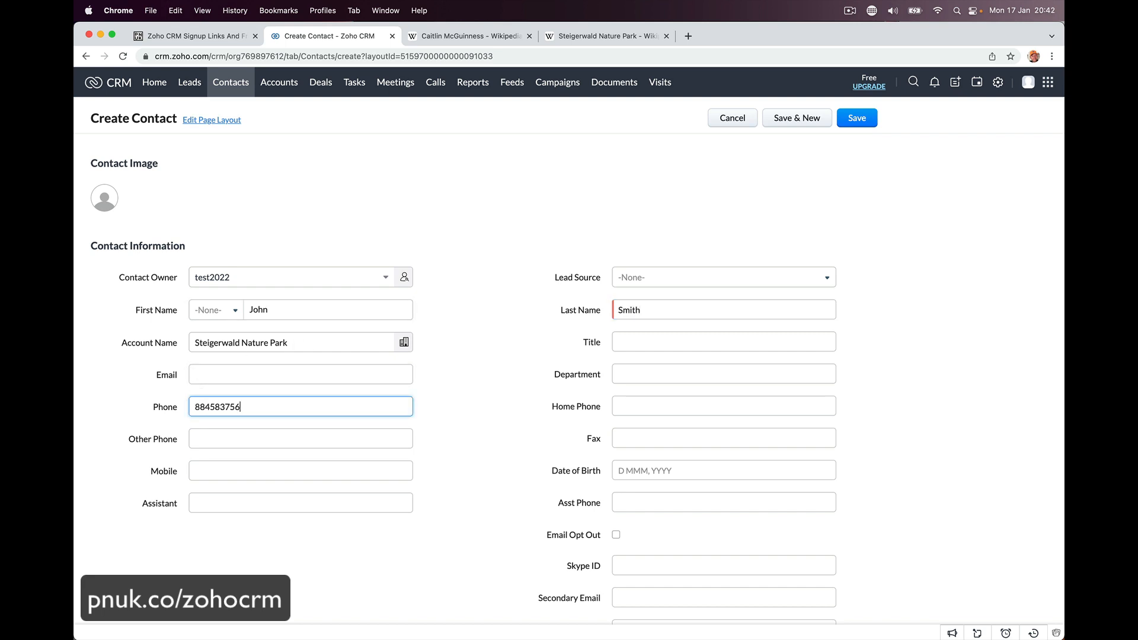
click(857, 116)
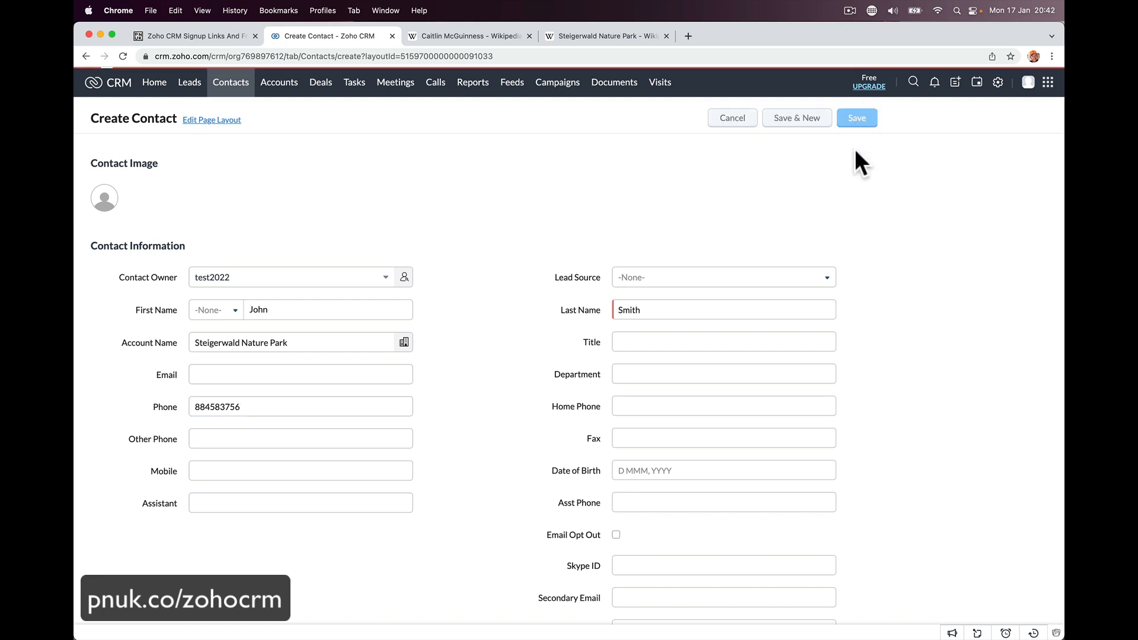
- View the Contacts list, then switch to the Zoho CRM signup links browser page
scroll(401, 378, down, 5)
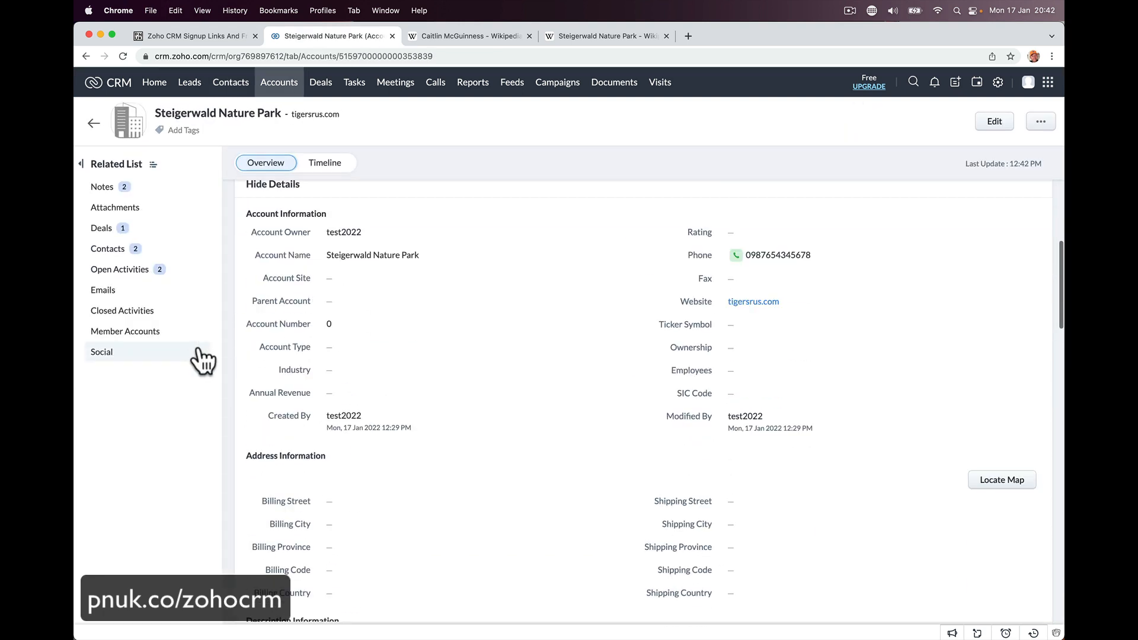
scroll(198, 284, down, 10)
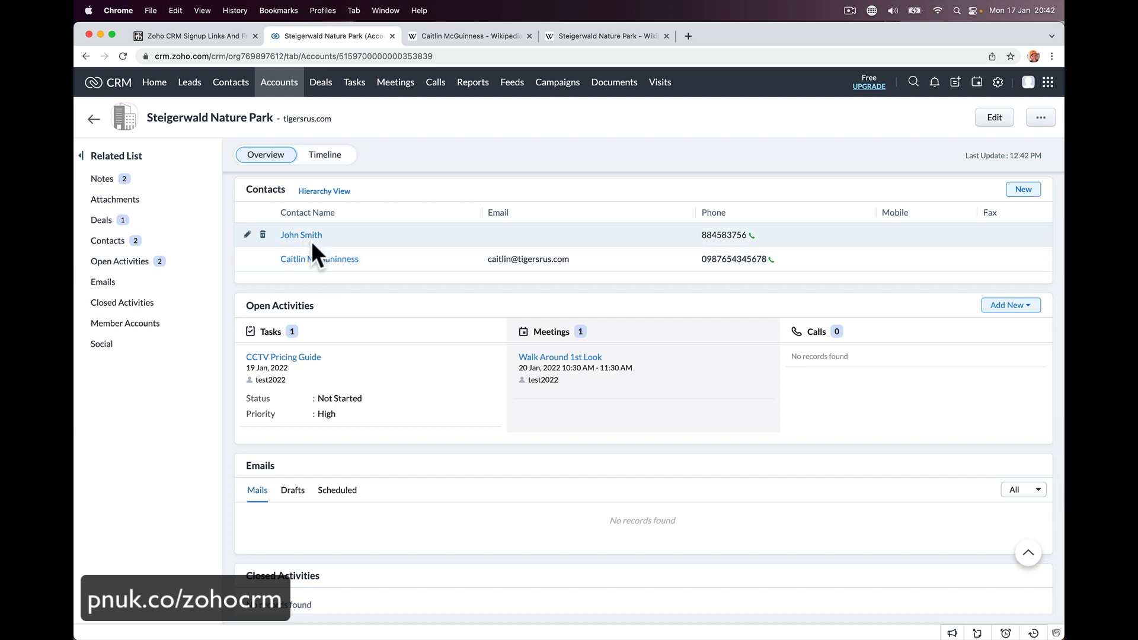
scroll(311, 241, up, 15)
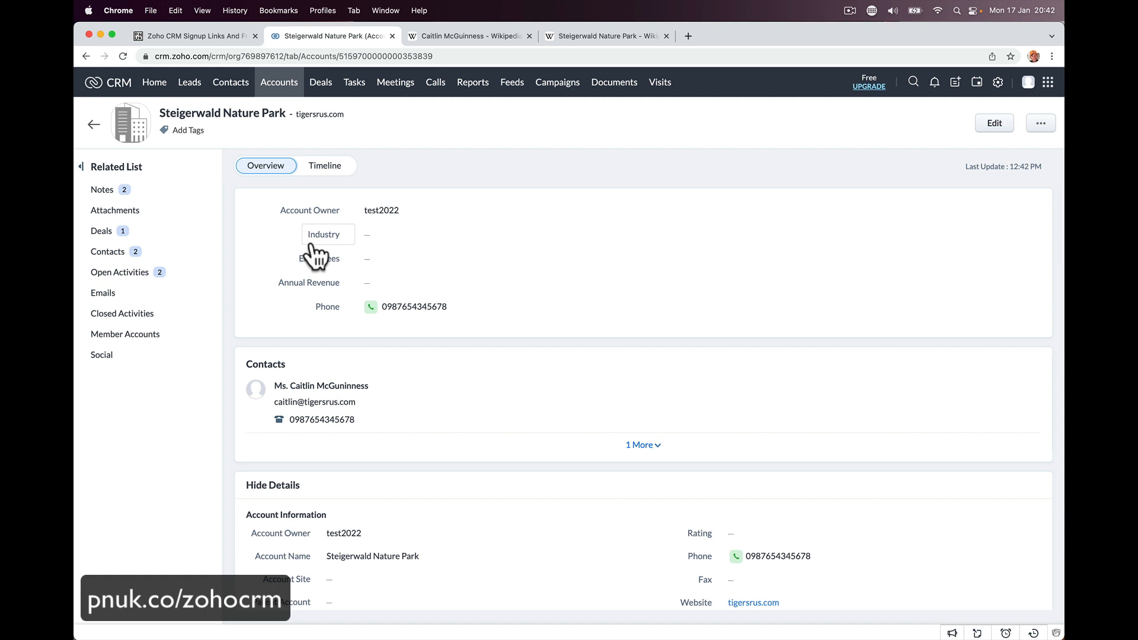
click(230, 83)
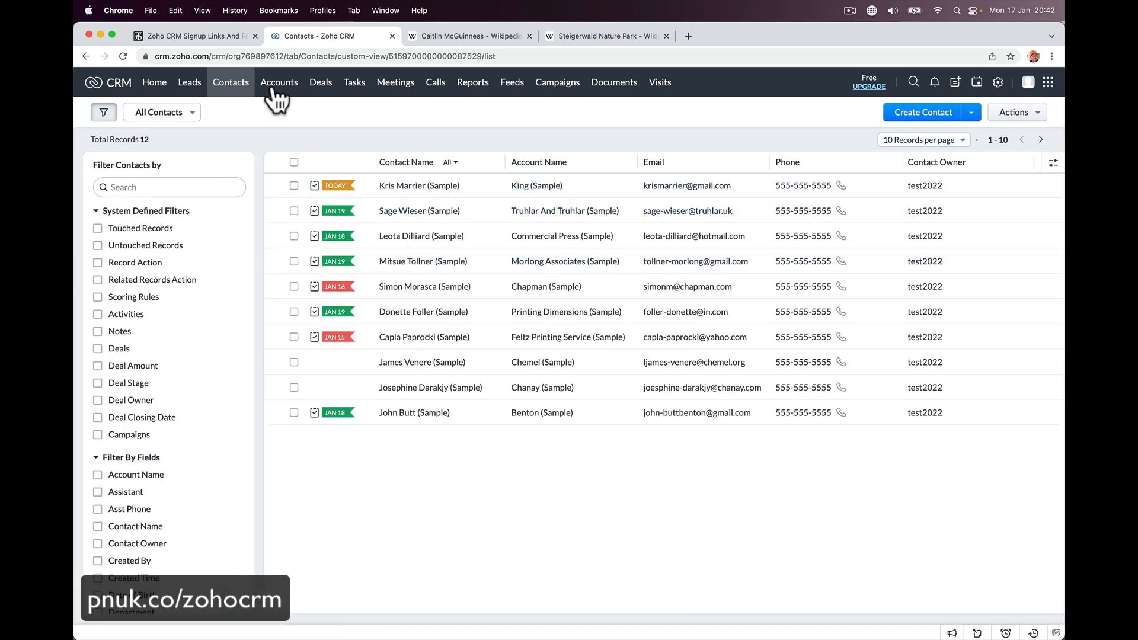
click(214, 38)
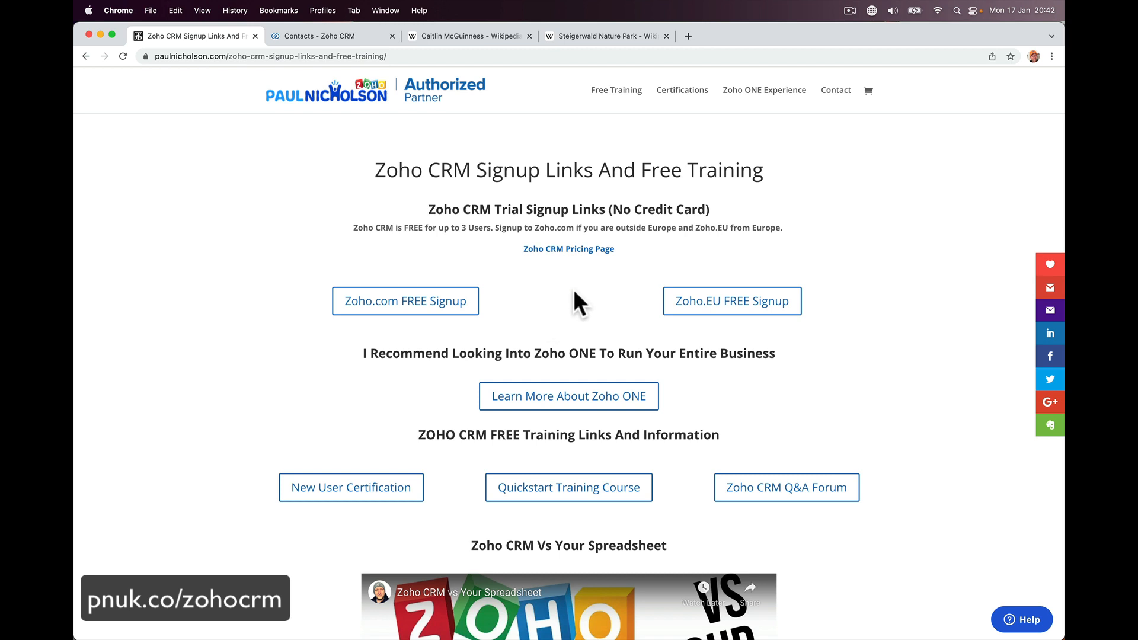
- Open the Zoho CRM pricing and Zoho ONE pages in new tabs, then return to the signup links
click(564, 250)
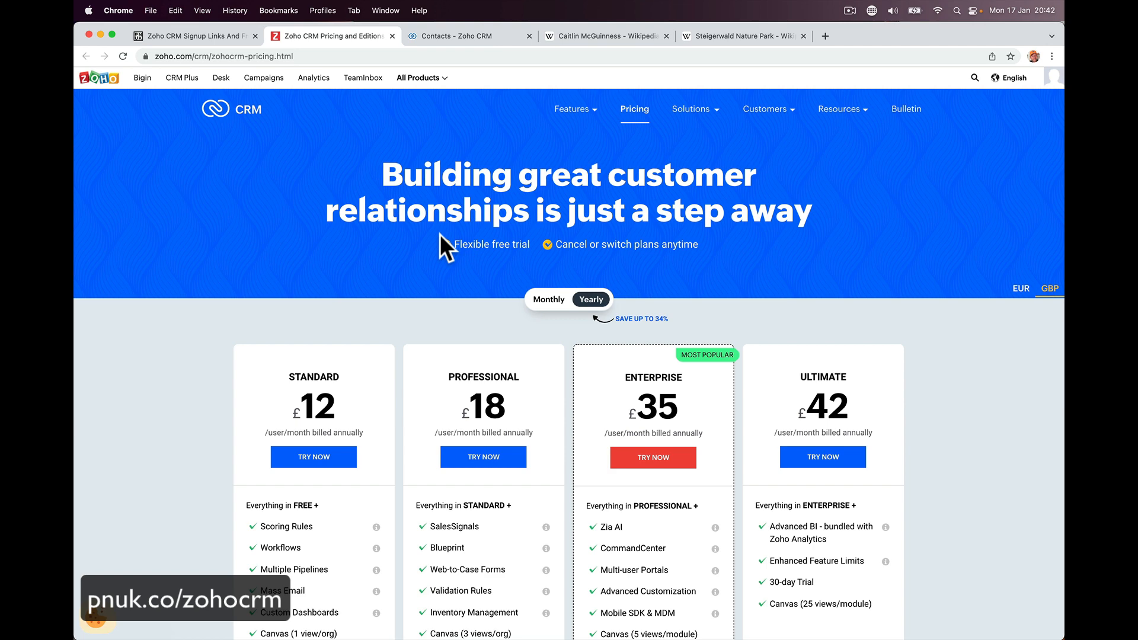
click(392, 37)
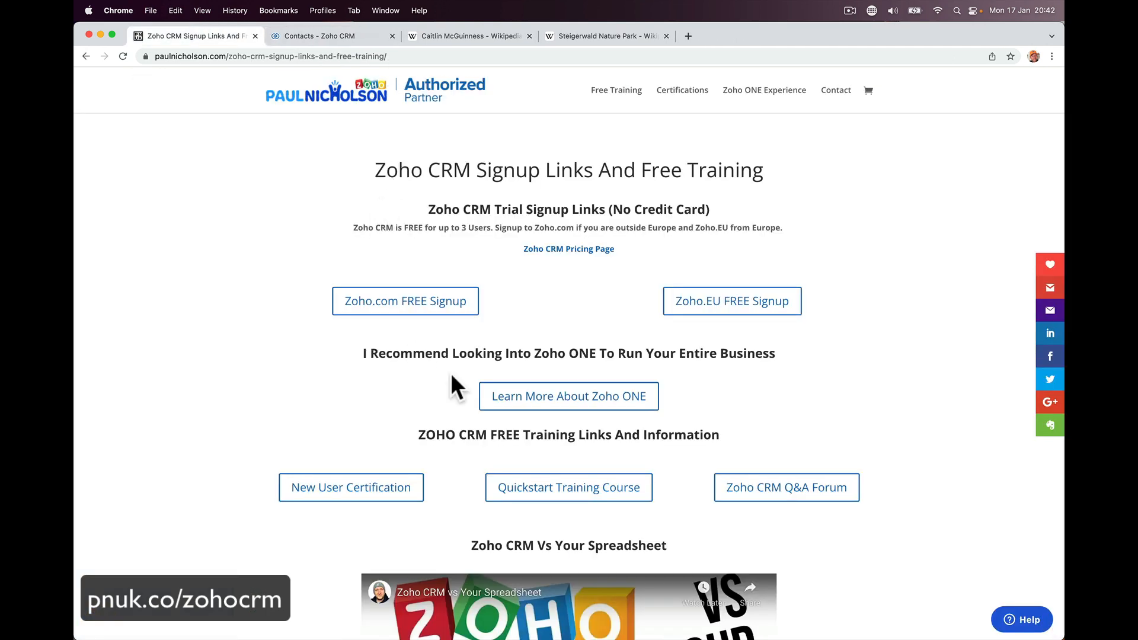
click(521, 397)
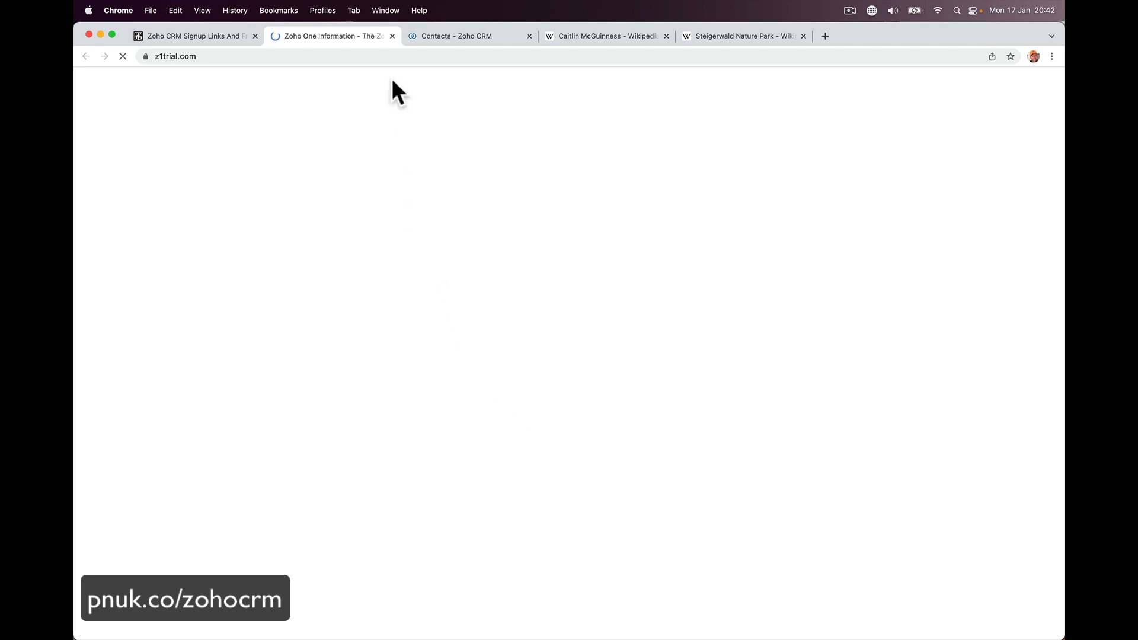
click(226, 36)
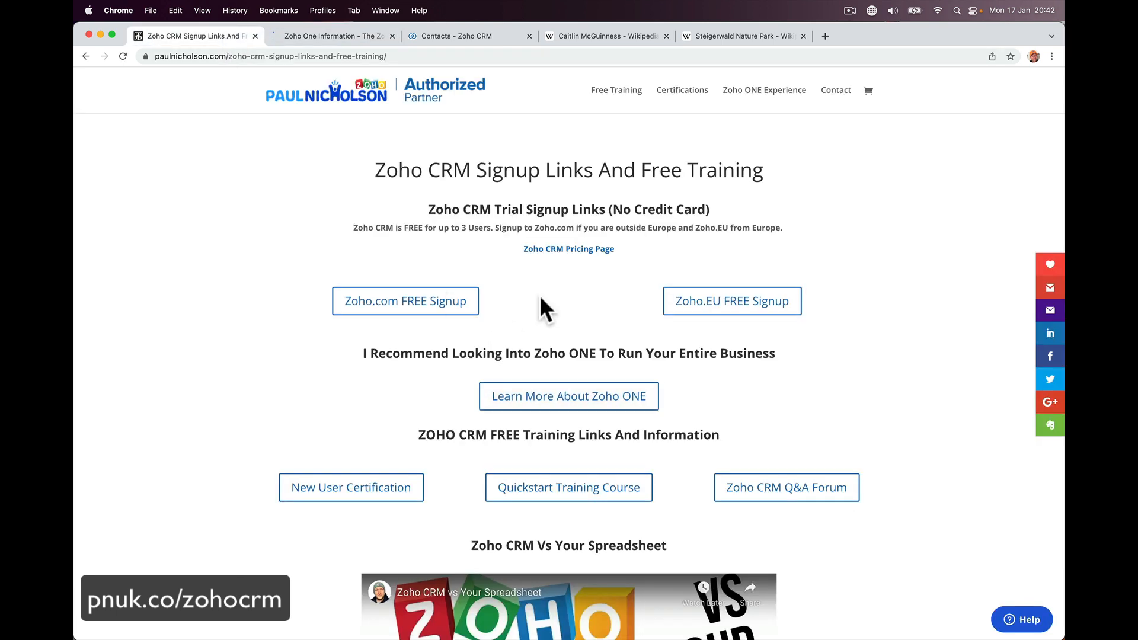
click(571, 249)
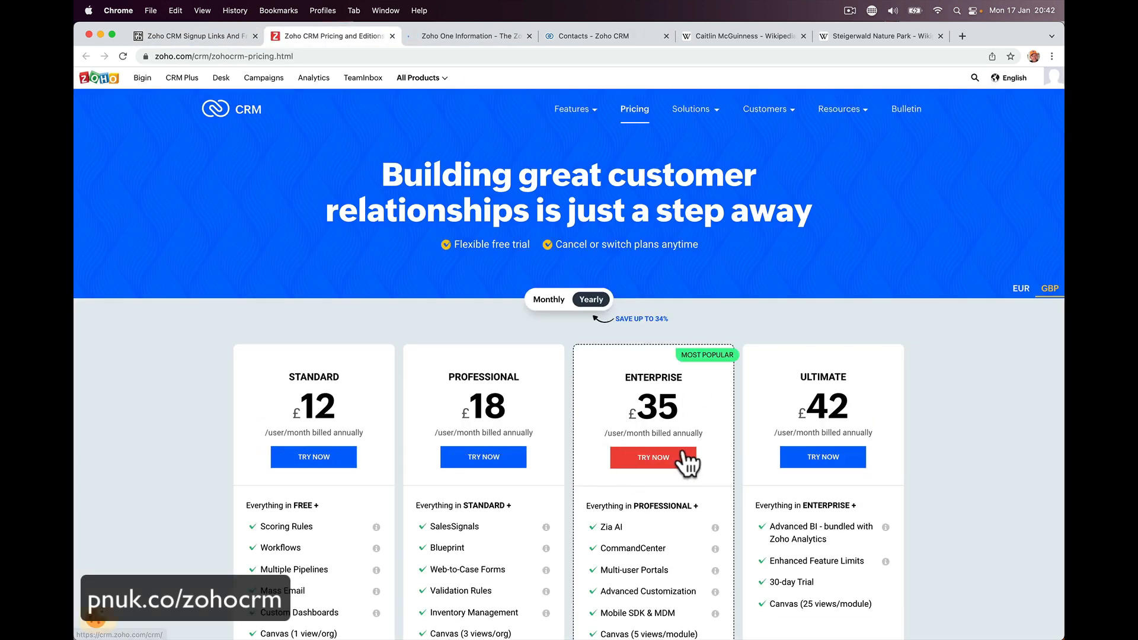
click(453, 37)
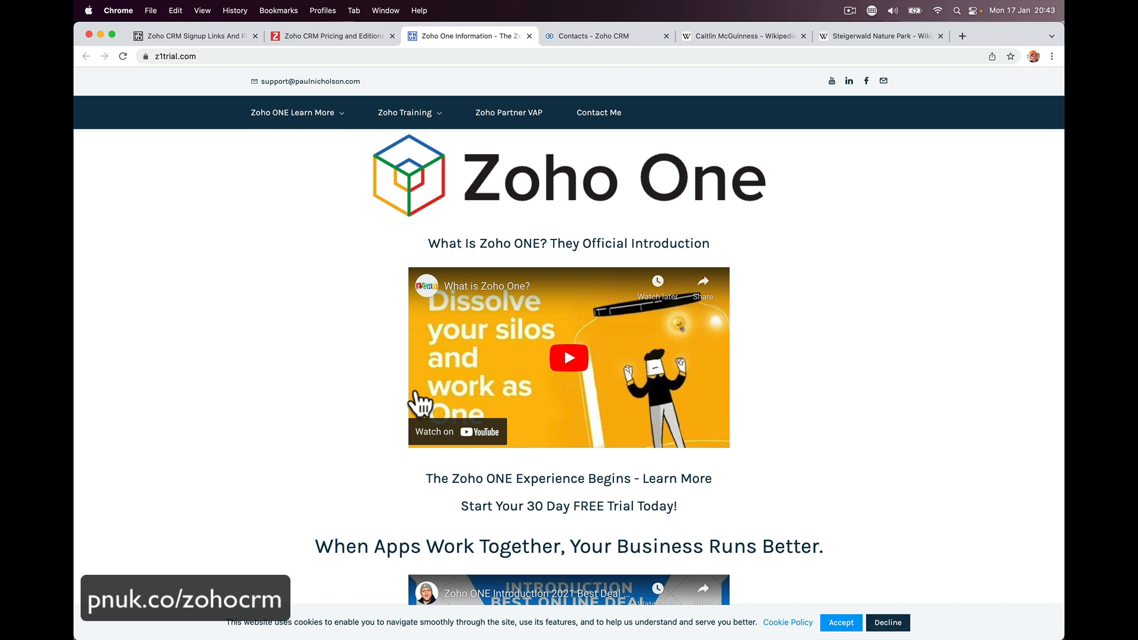
click(178, 38)
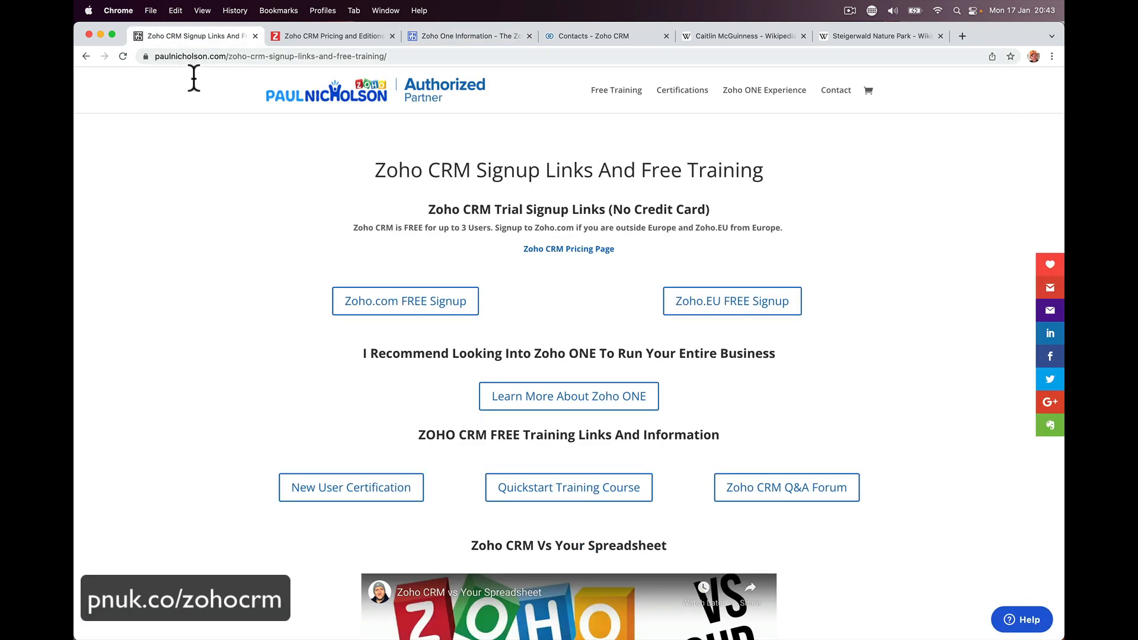